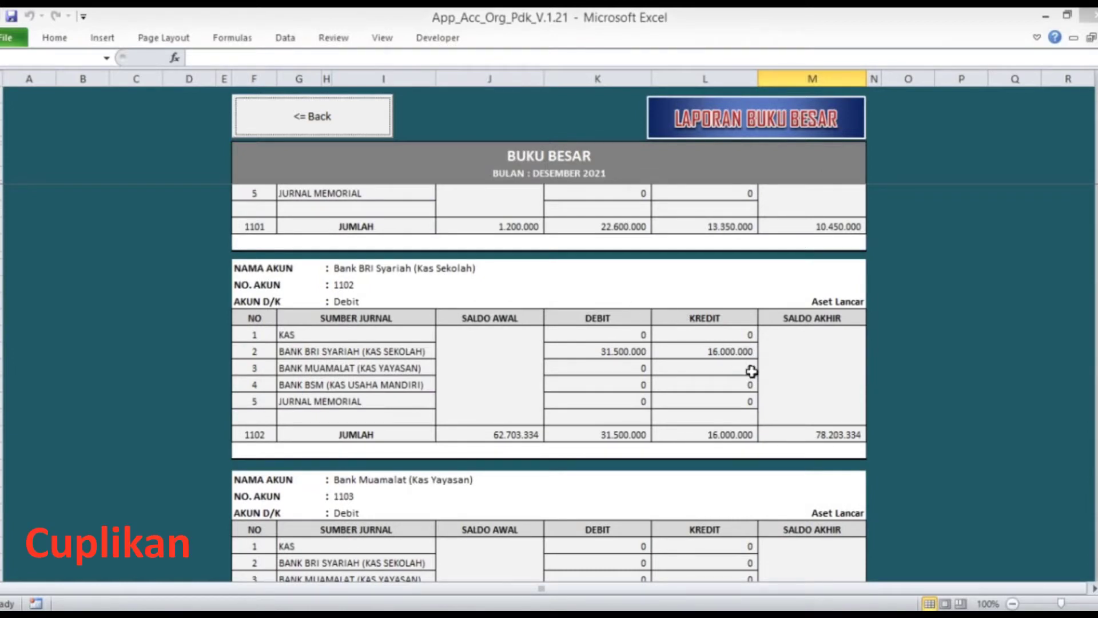
Switch from the ledger to the Neraca Lajur worksheet, then back to Buku Besar
scroll(758, 370, "down", 3)
scroll(794, 374, "up", 1)
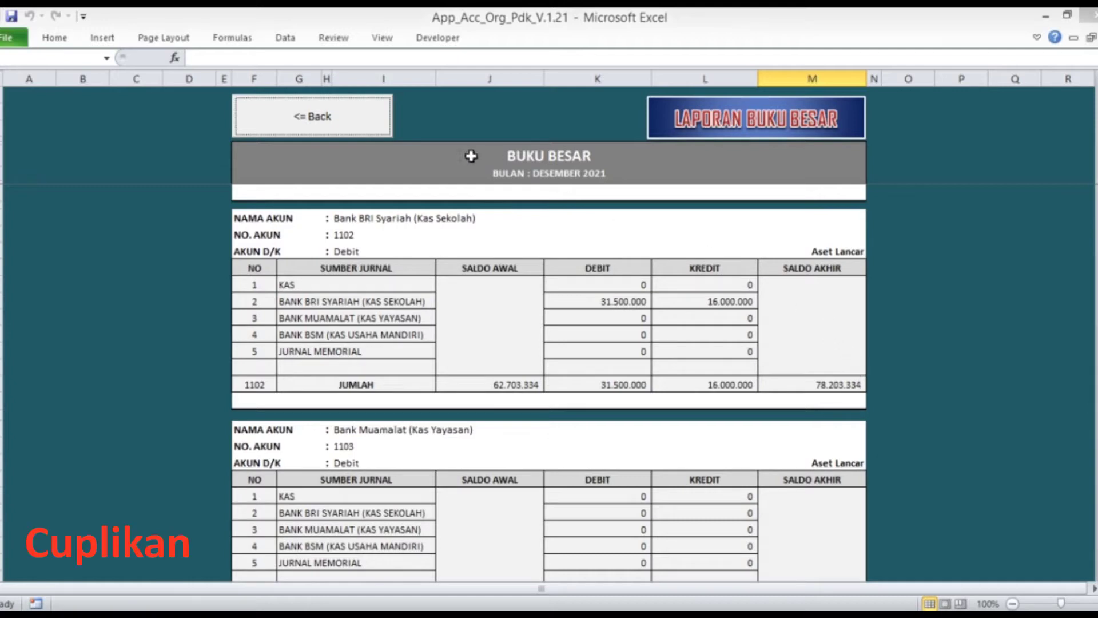
left_click(373, 130)
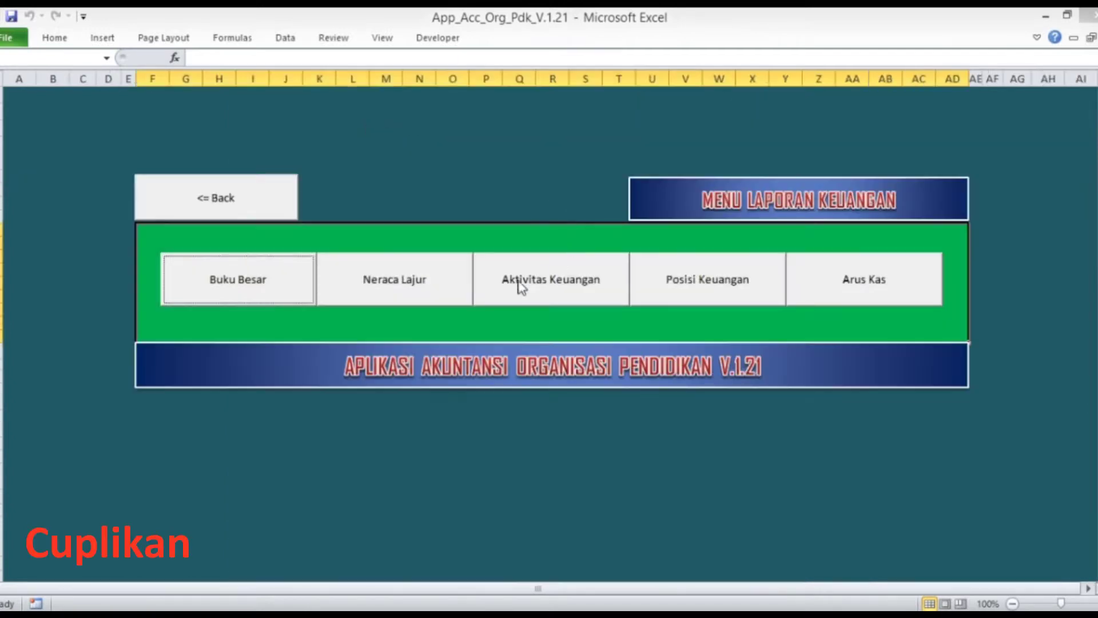
left_click(390, 294)
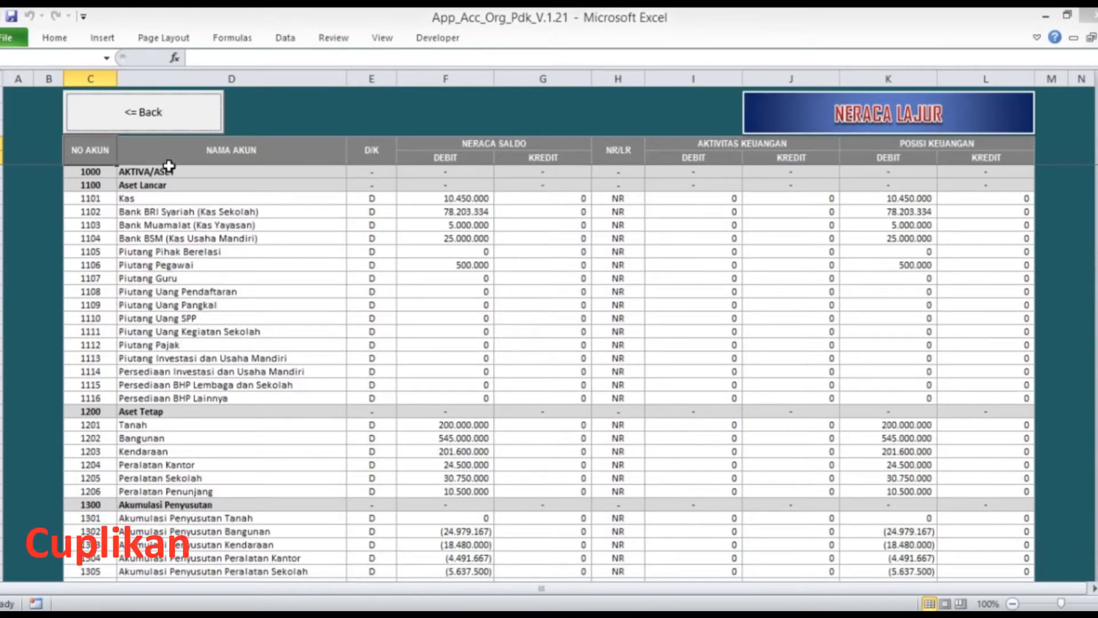
left_click(153, 112)
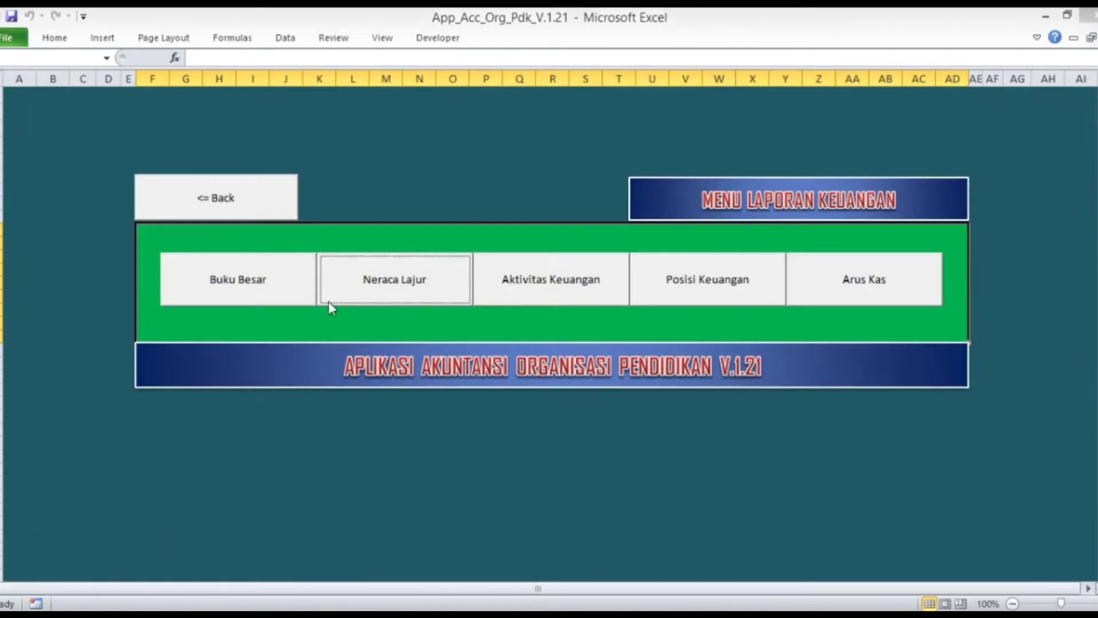
left_click(289, 290)
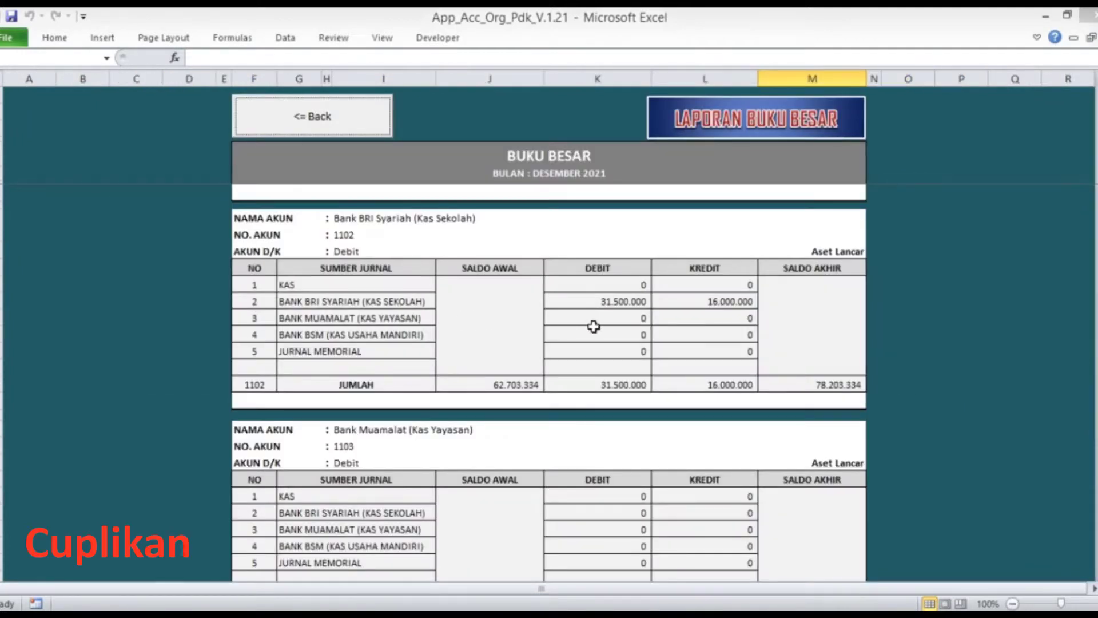
scroll(594, 326, "down", 3)
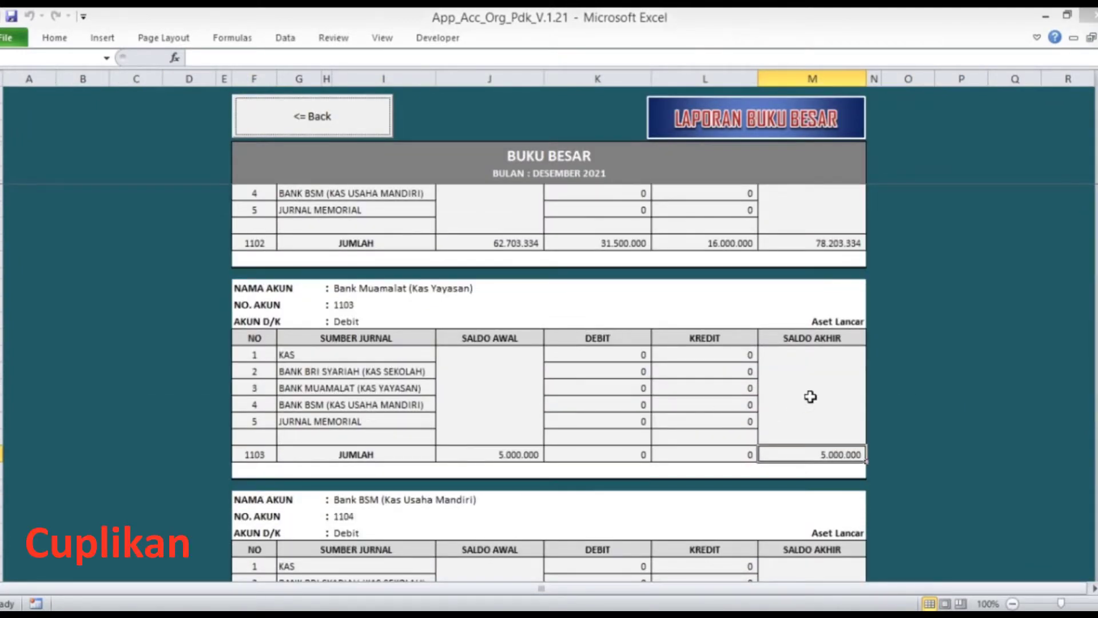
Reopen Neraca Lajur and trace the Bank Muamalat row across its columns
left_click(353, 122)
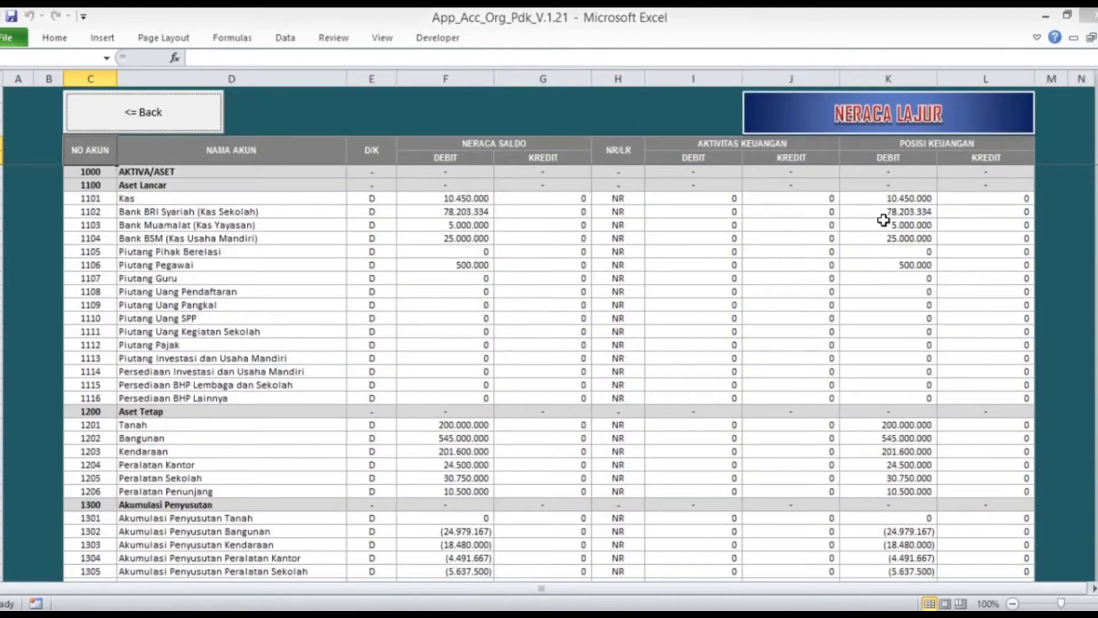
left_click(885, 223)
key("Left")
key("Left")
key("Left")
key("Left")
key("Left")
key("Left")
key("Left")
key("Left")
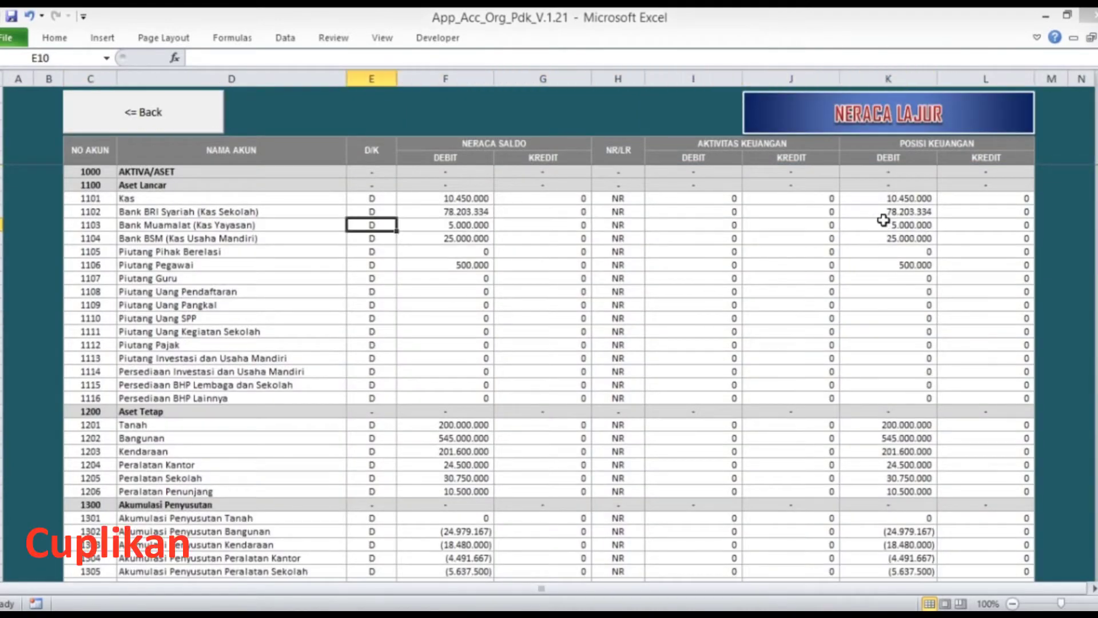
key("Right")
key("Right")
key("Right")
key("Right")
key("Right")
key("Right")
key("Right")
key("Right")
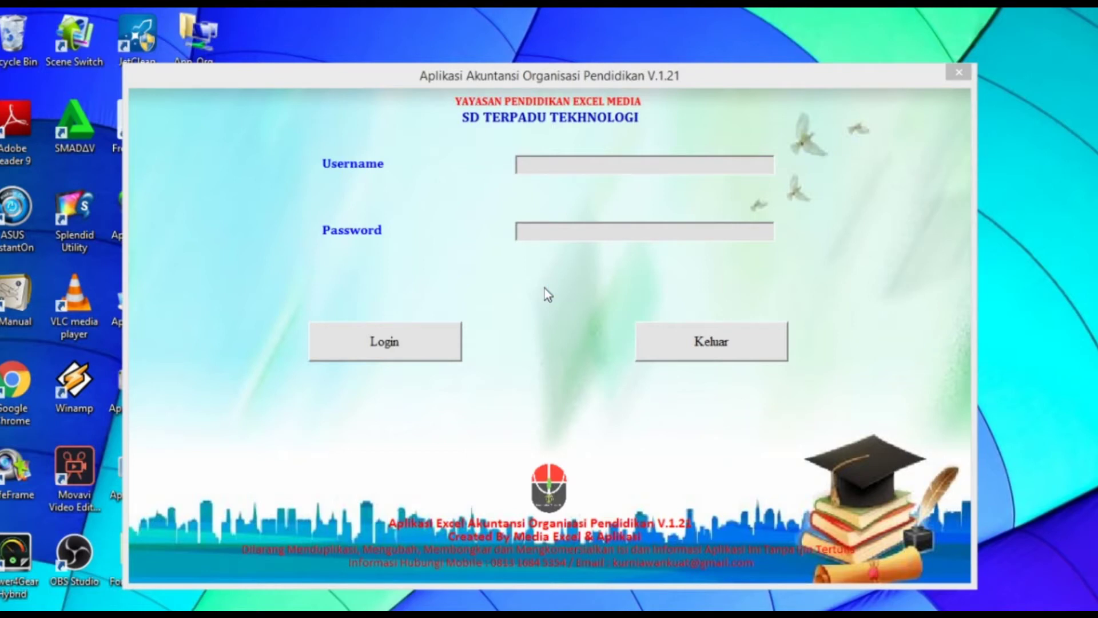
Log in with the username and password, then dismiss the Login Sukses message
left_click(551, 167)
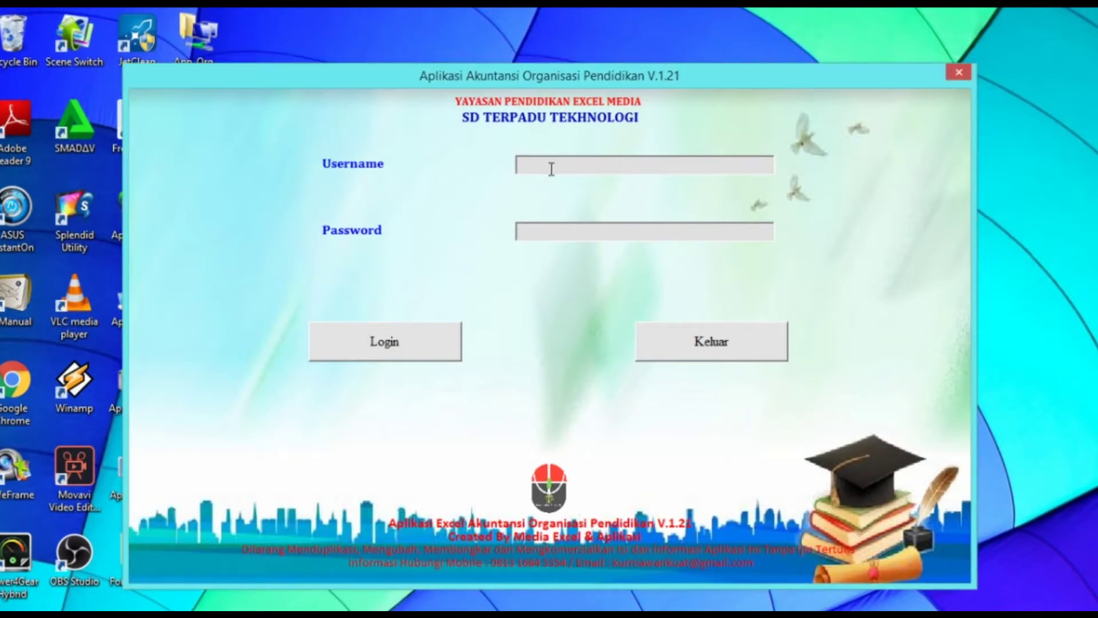
type("user")
type("***")
left_click(409, 347)
left_click(571, 372)
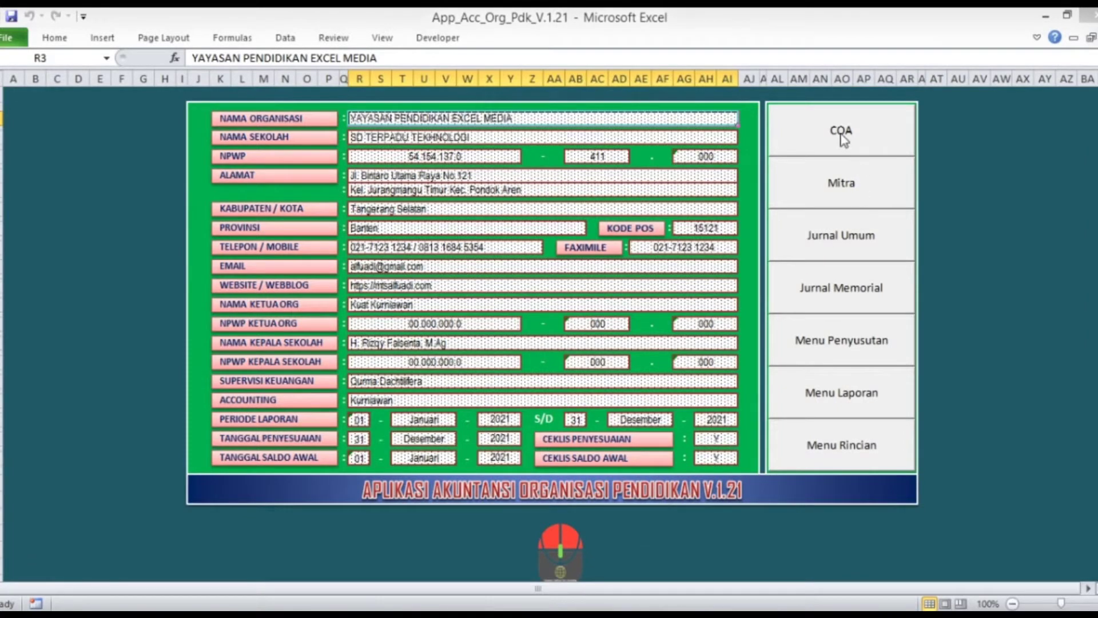
Open the Chart of Account sheet and scroll through its account list
left_click(842, 137)
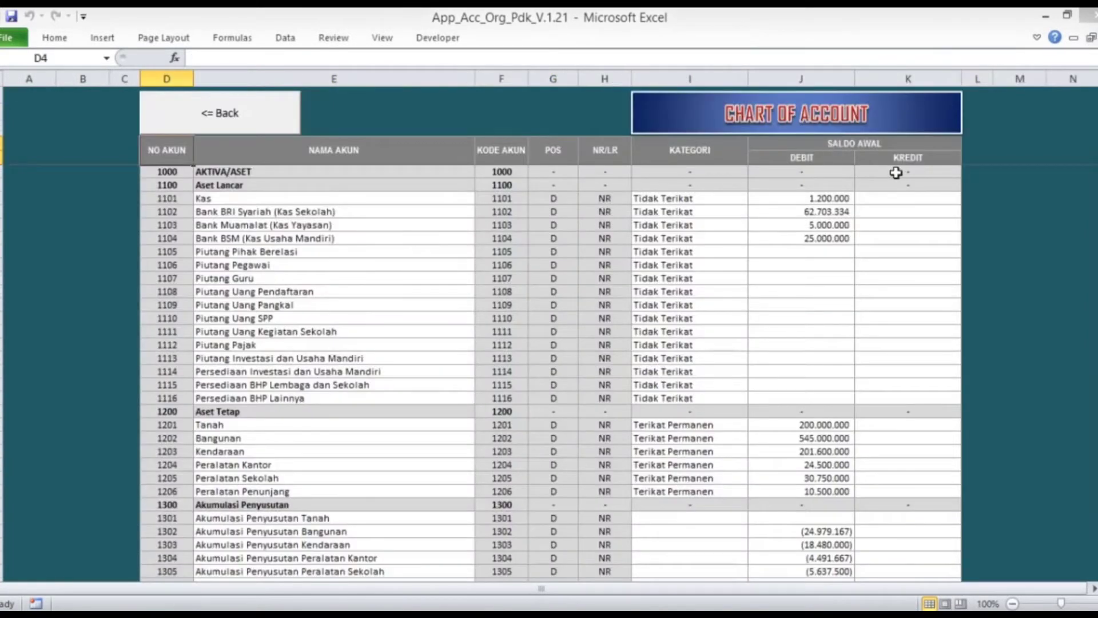
scroll(519, 230, "down", 4)
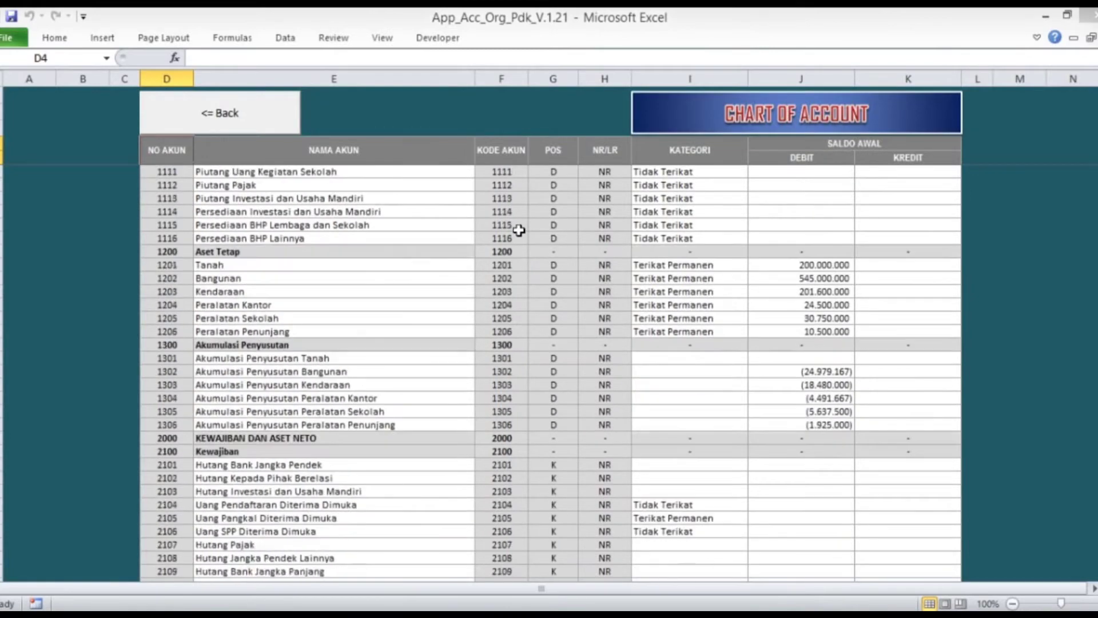
scroll(518, 230, "down", 20)
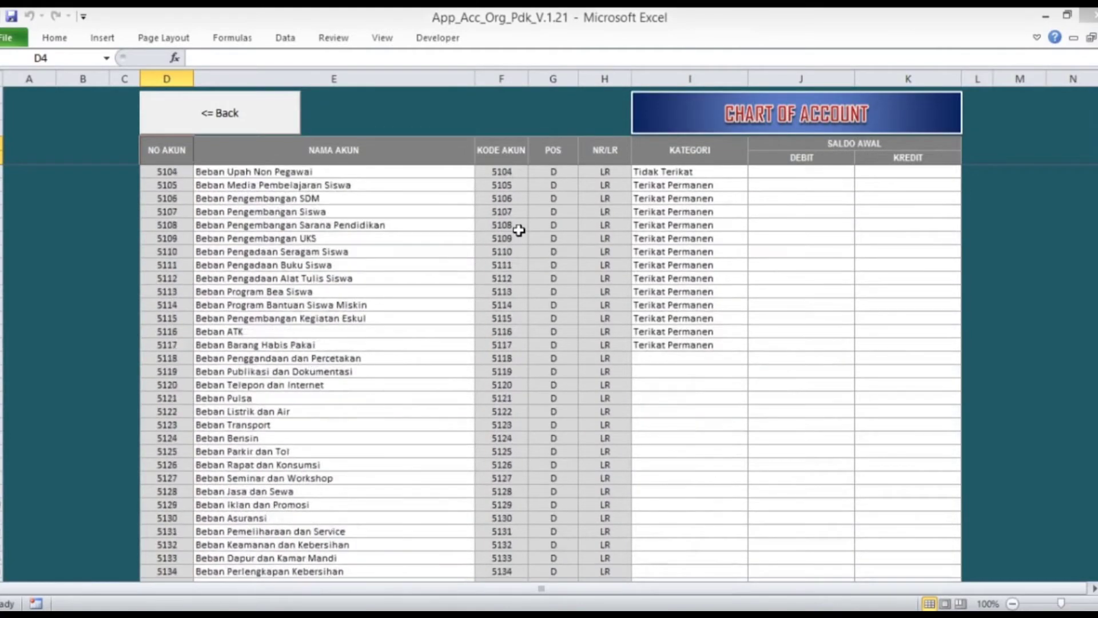
scroll(518, 230, "down", 16)
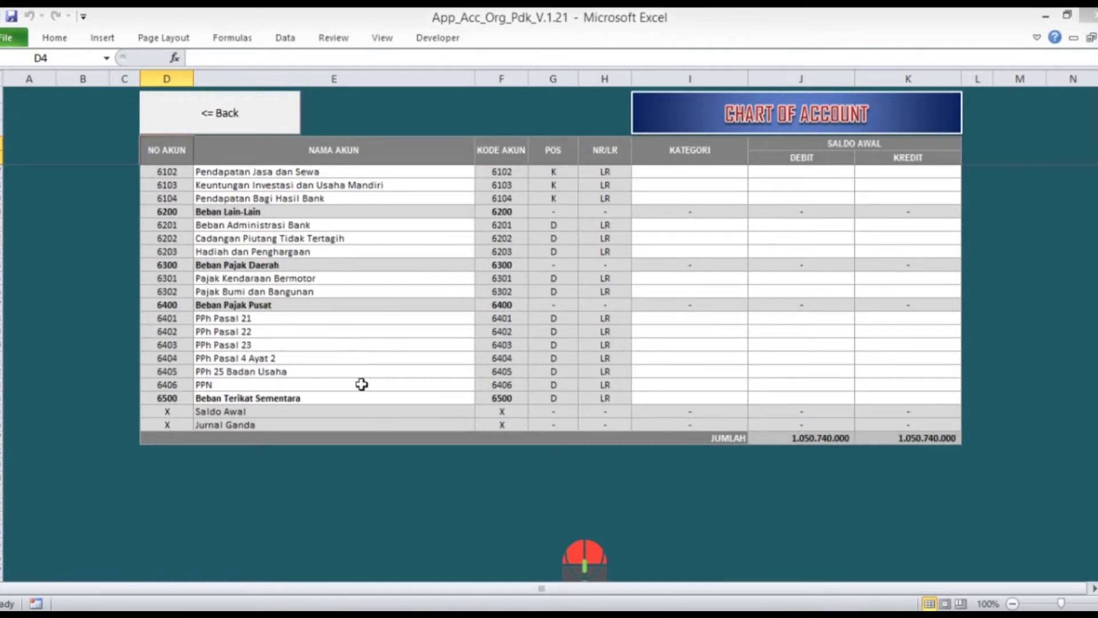
scroll(360, 383, "up", 10)
scroll(360, 384, "up", 20)
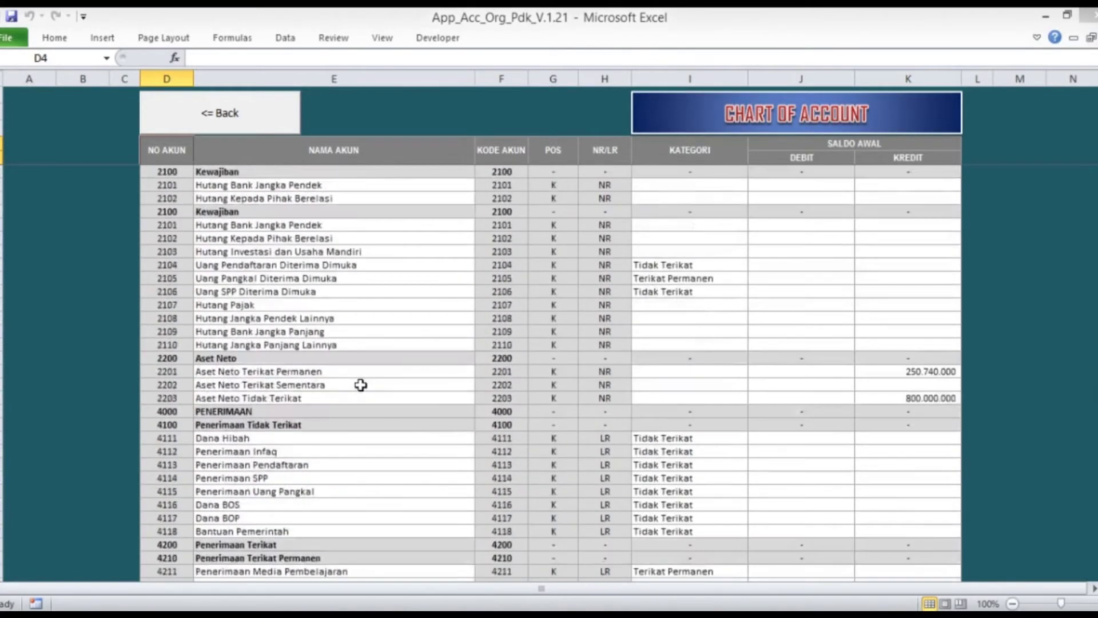
Step down the account names from Kas through fixed assets to the liability accounts
left_click(278, 200)
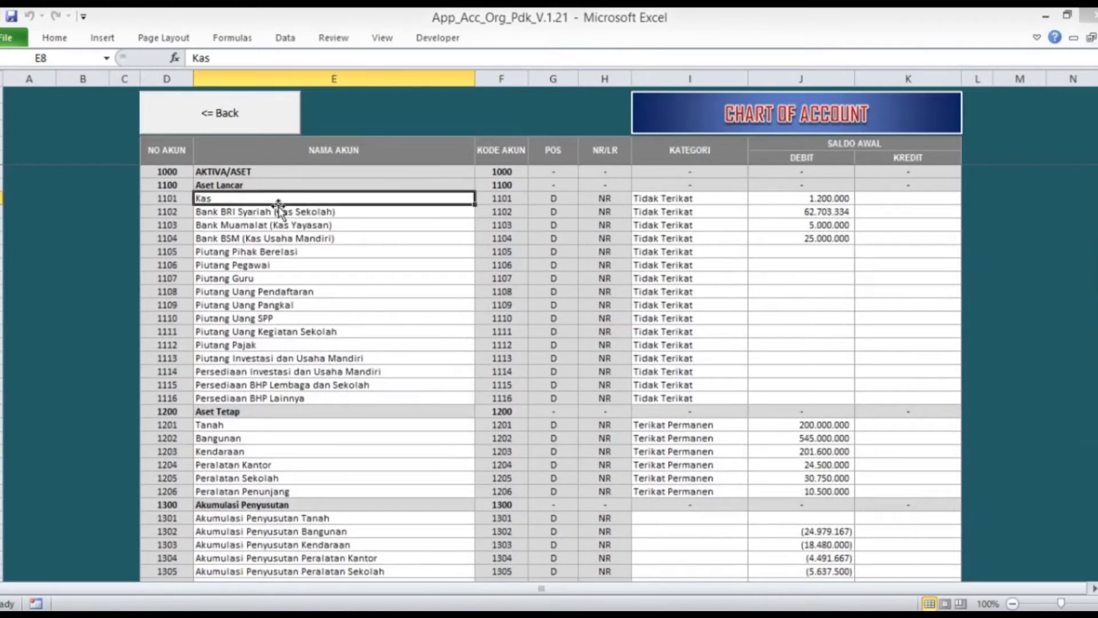
key("Down")
key("Down")
key("Down")
key("Down")
key("Down")
key("Down")
key("Down")
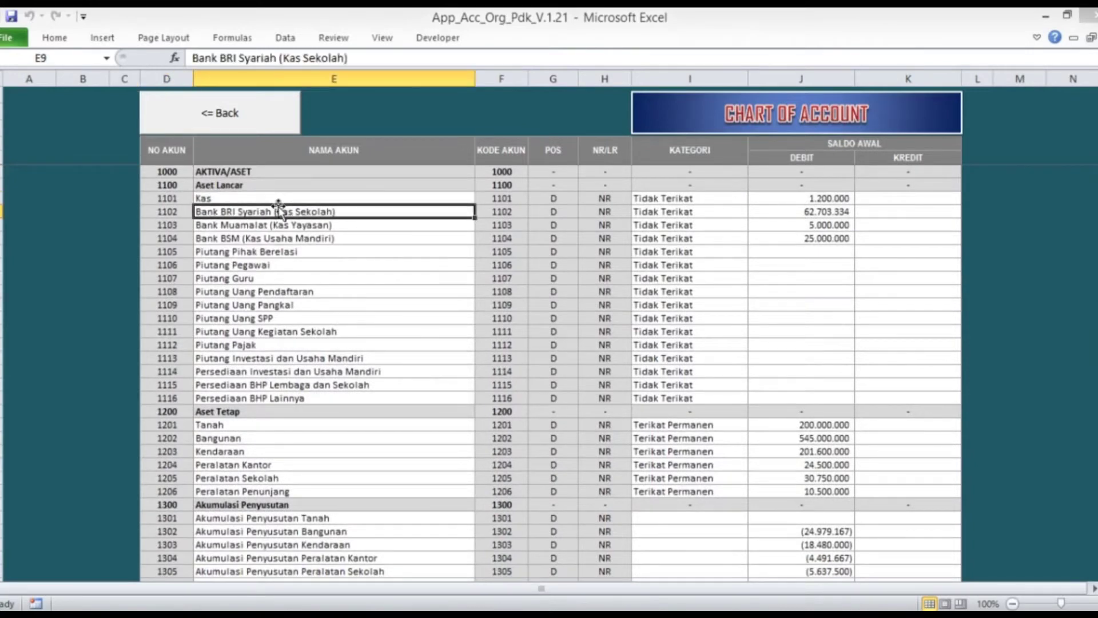
key("Down")
key("Down")
key("Down")
key("Down")
key("Down")
key("Down")
key("Down")
key("Down")
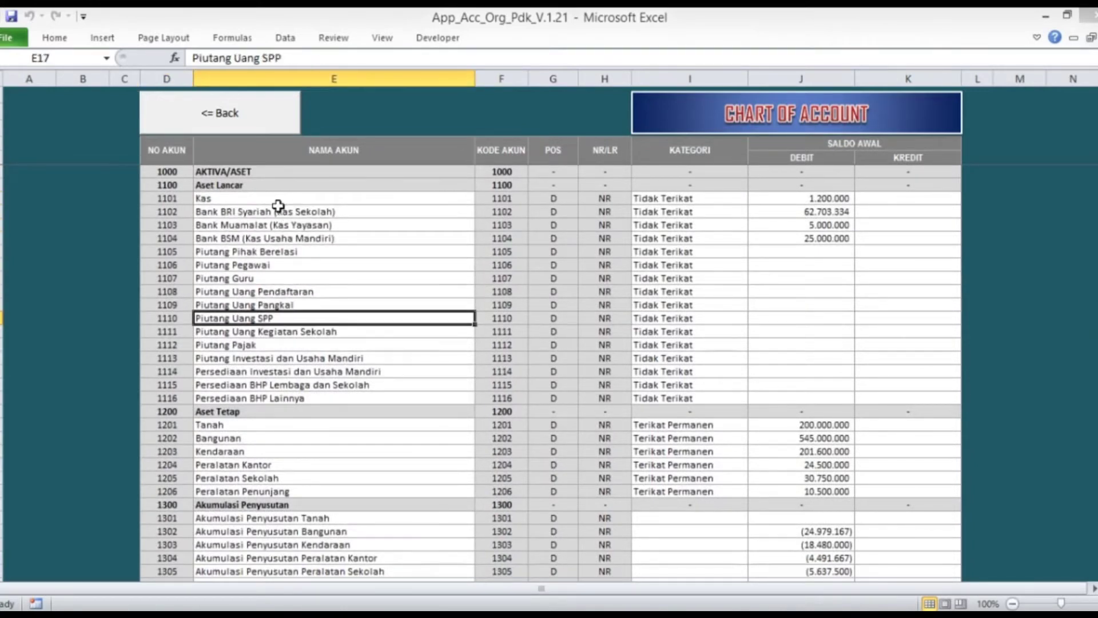
key("Down")
key("Down")
key("Down")
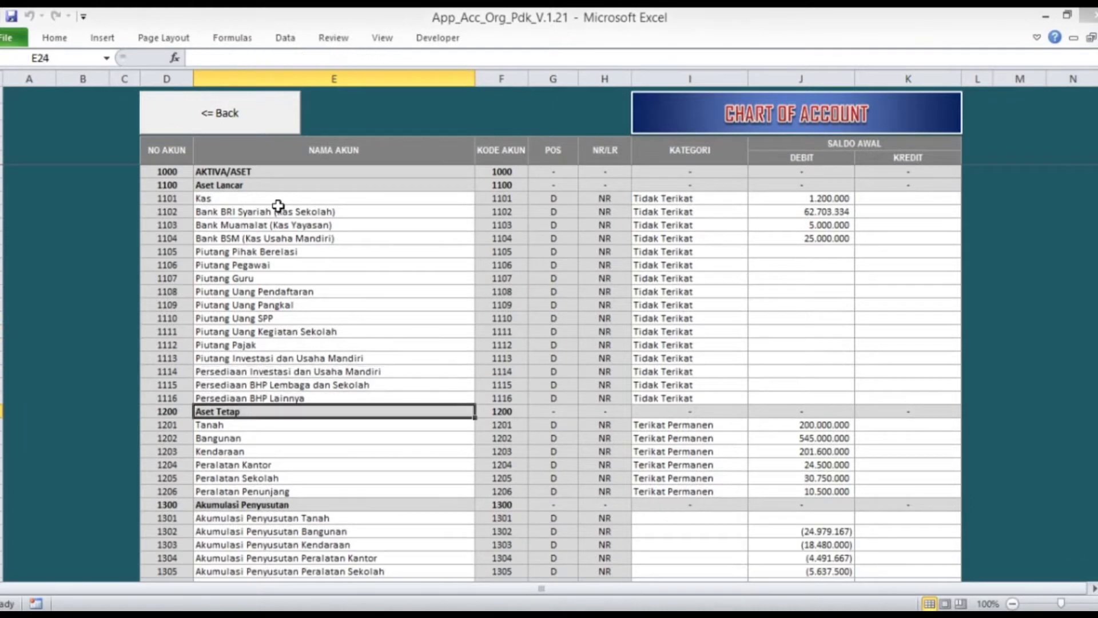
key("Down")
key("Down")
key("Down")
key("Down")
key("Down")
key("Down")
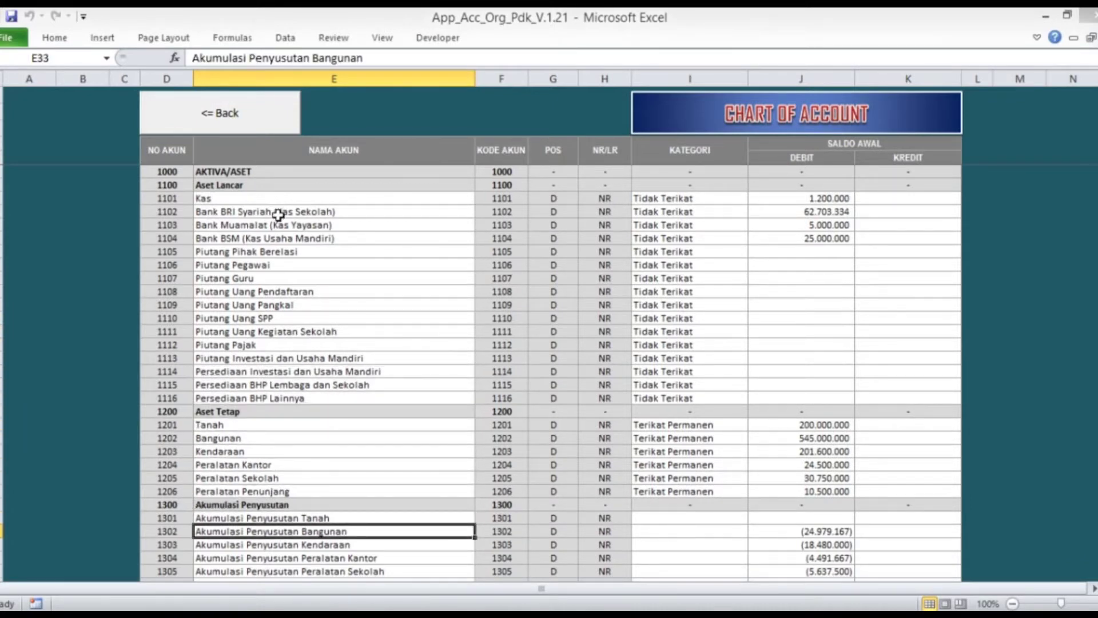
scroll(320, 240, "down", 4)
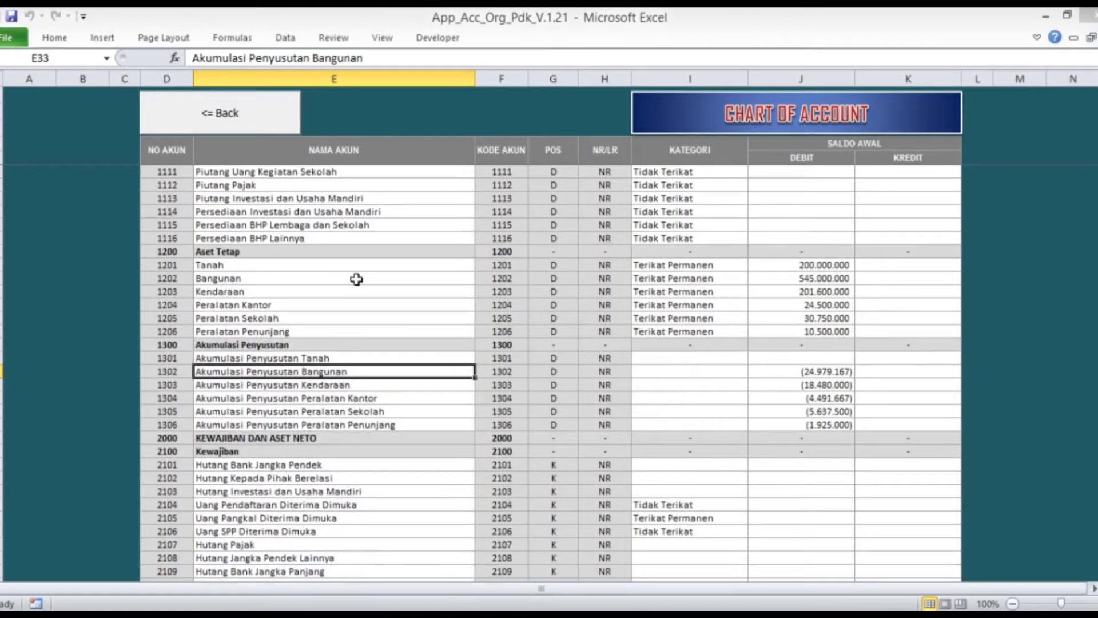
key("Down")
key("Down")
key("Down")
key("Down")
key("Down")
key("Down")
key("Down")
key("Down")
key("Down")
Scroll through the remaining accounts in the chart of accounts
scroll(360, 291, "down", 4)
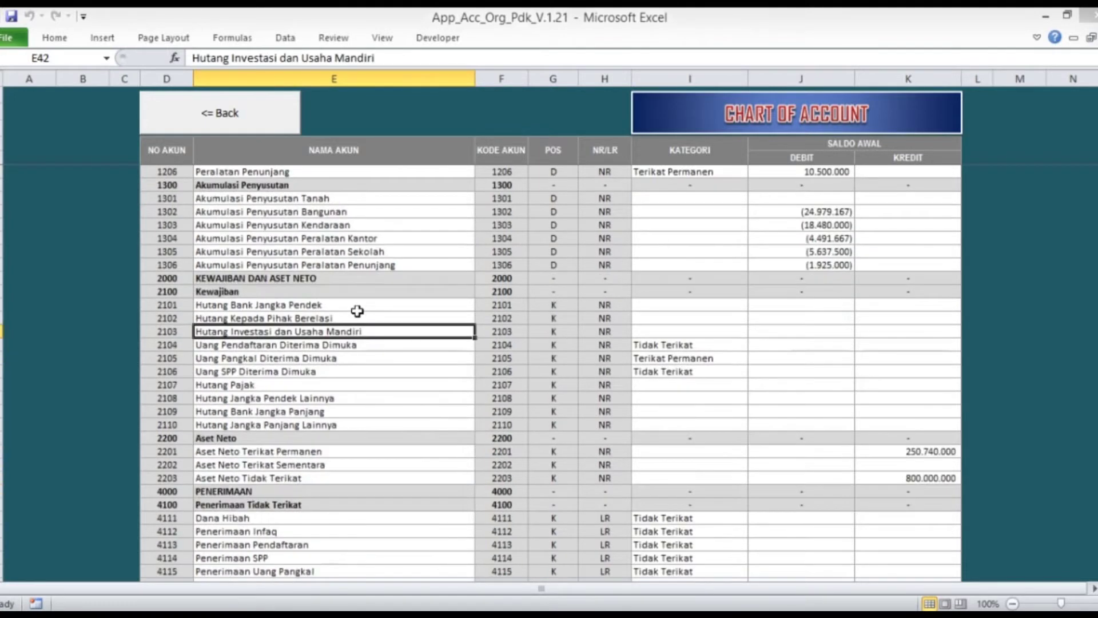
scroll(340, 314, "down", 4)
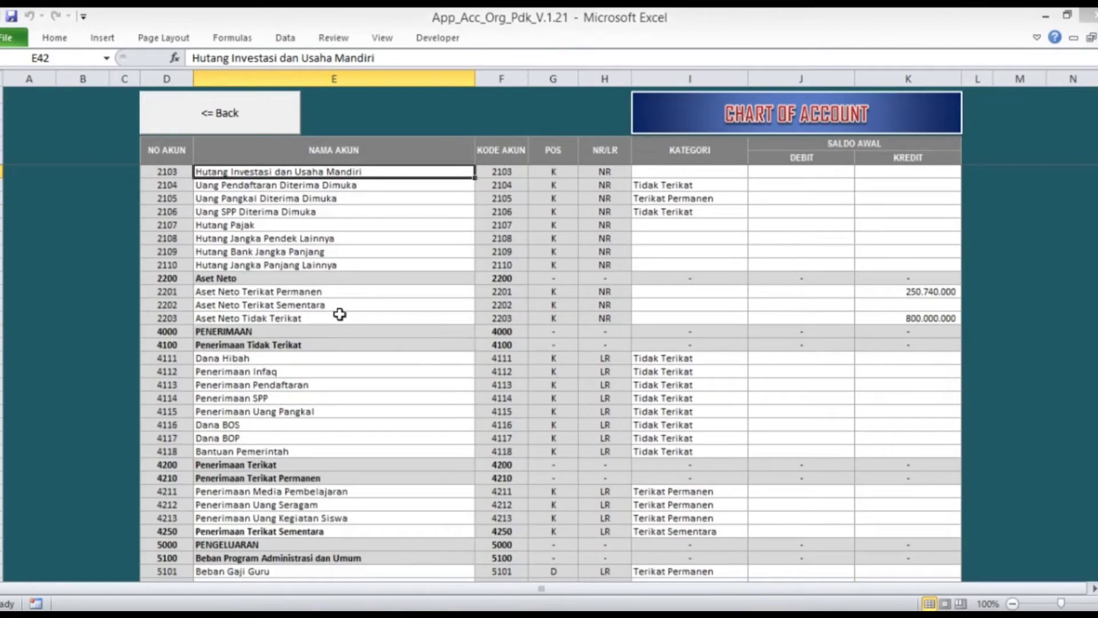
scroll(340, 314, "up", 8)
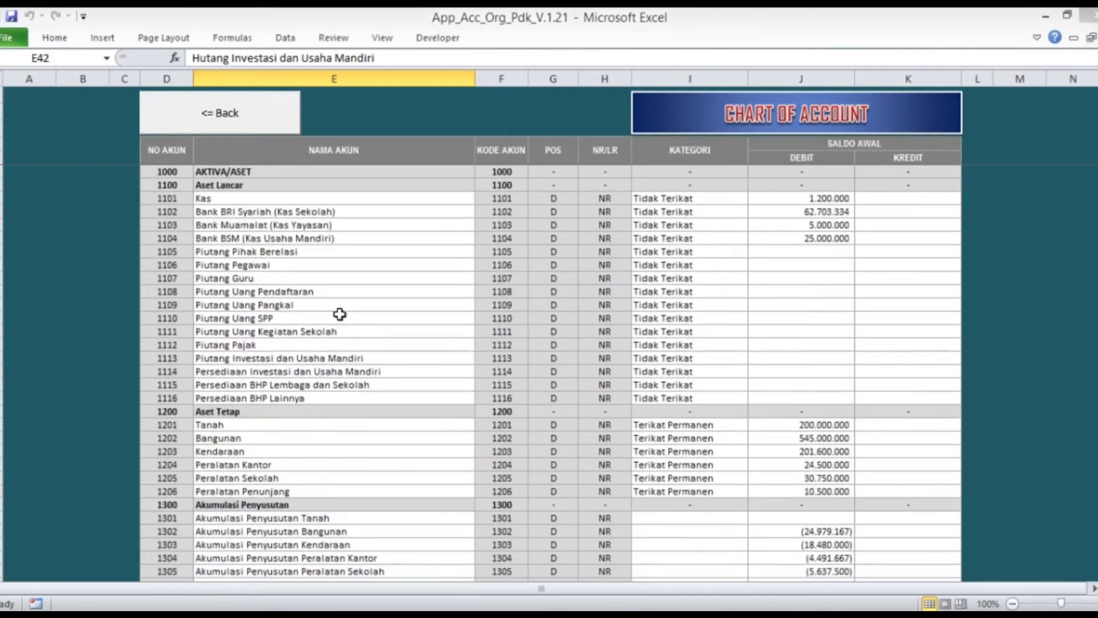
scroll(299, 212, "down", 4)
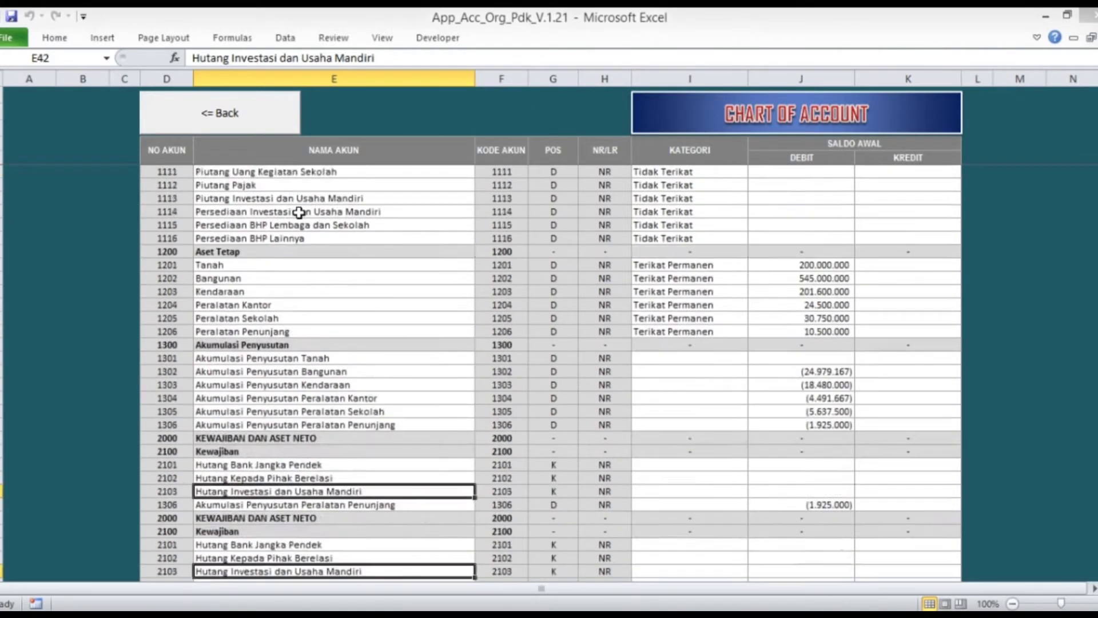
scroll(346, 255, "down", 20)
scroll(346, 257, "up", 20)
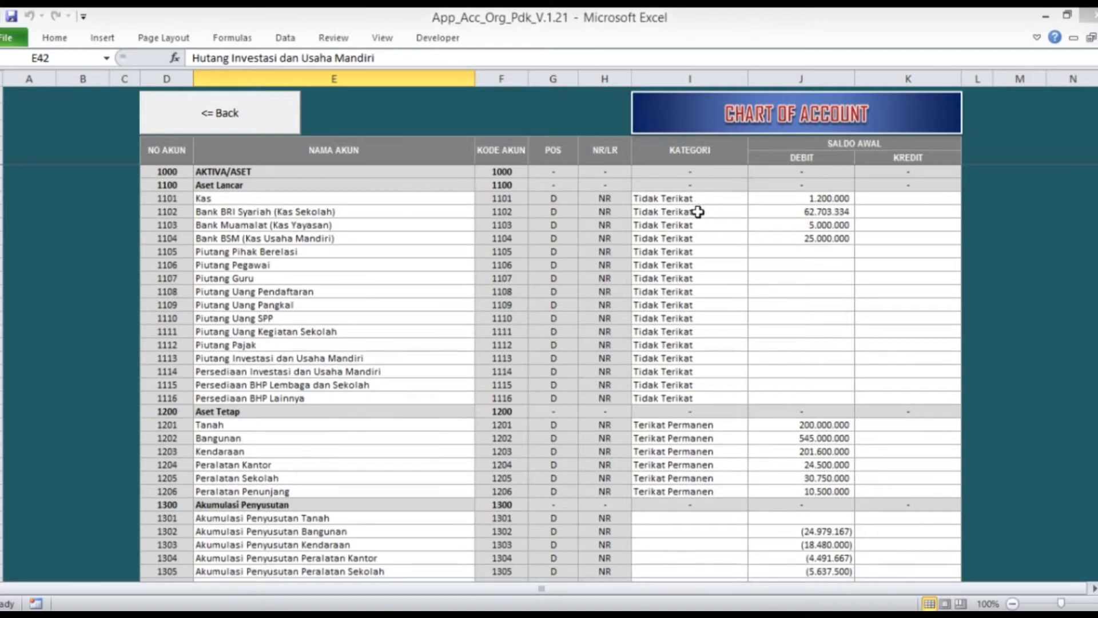
scroll(699, 215, "down", 4)
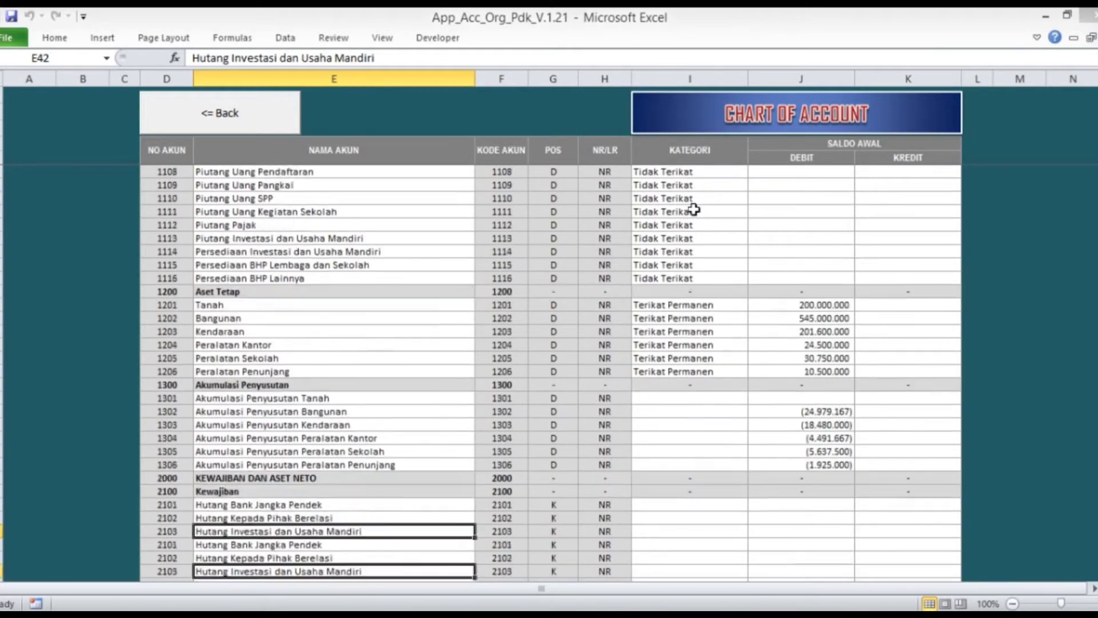
scroll(695, 320, "down", 12)
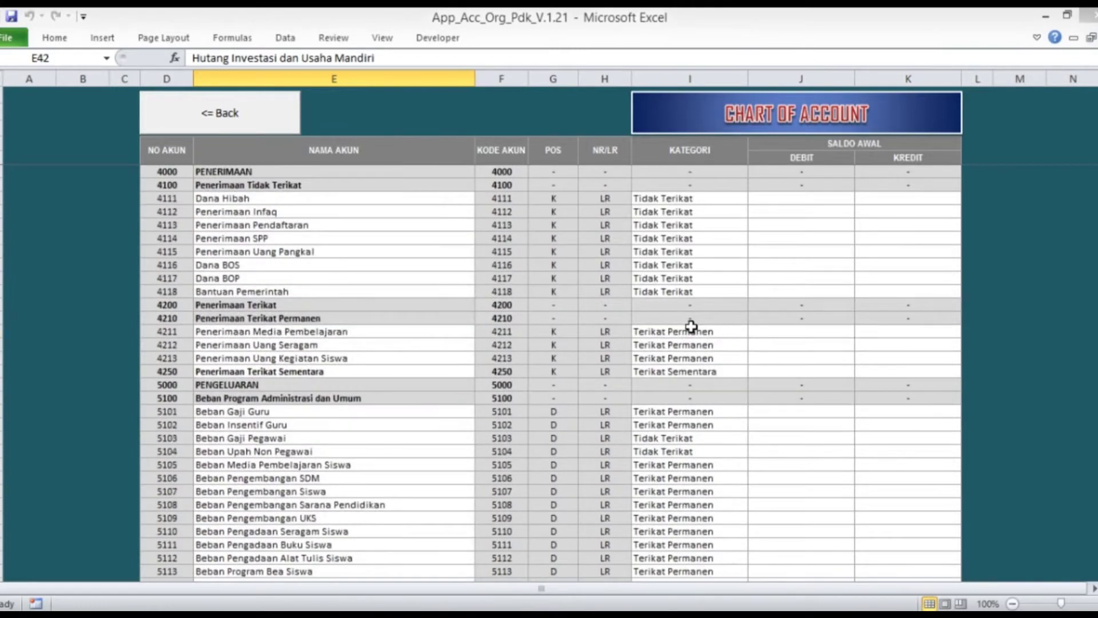
scroll(690, 326, "down", 2)
scroll(691, 327, "down", 4)
scroll(690, 326, "up", 14)
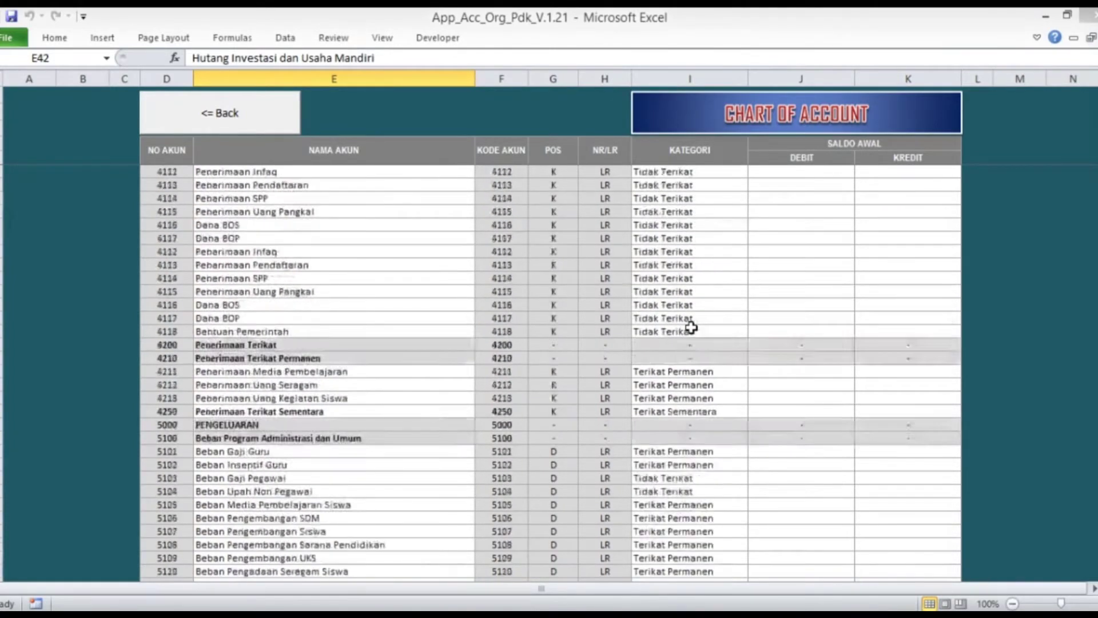
scroll(690, 326, "up", 8)
Check the Kas account's category and step through the opening debit balances
left_click(678, 198)
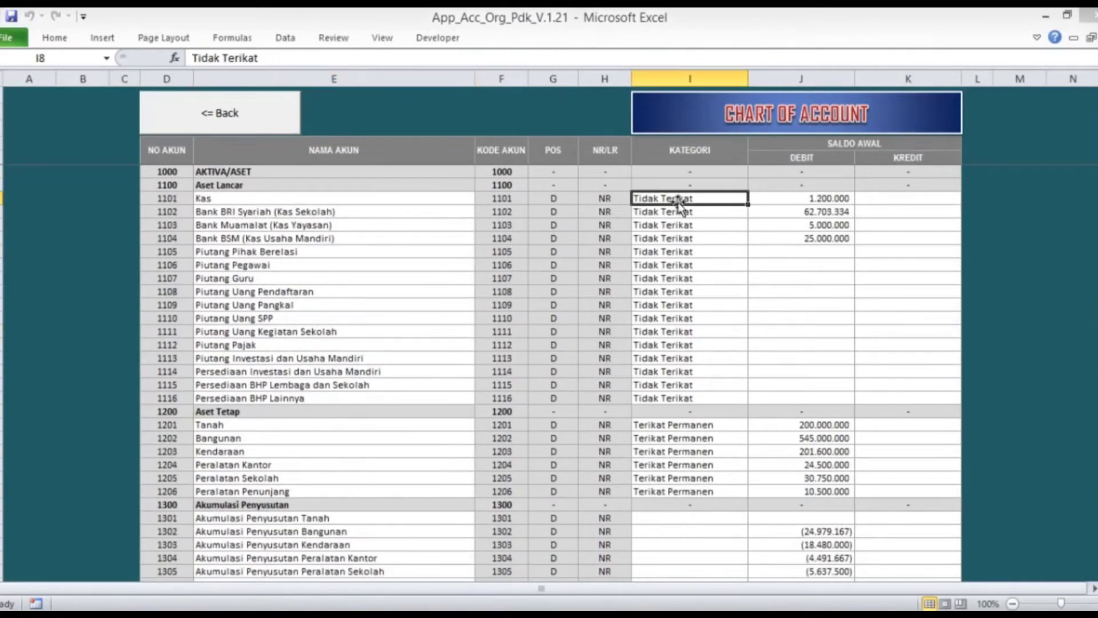
scroll(679, 223, "down", 20)
scroll(682, 245, "up", 10)
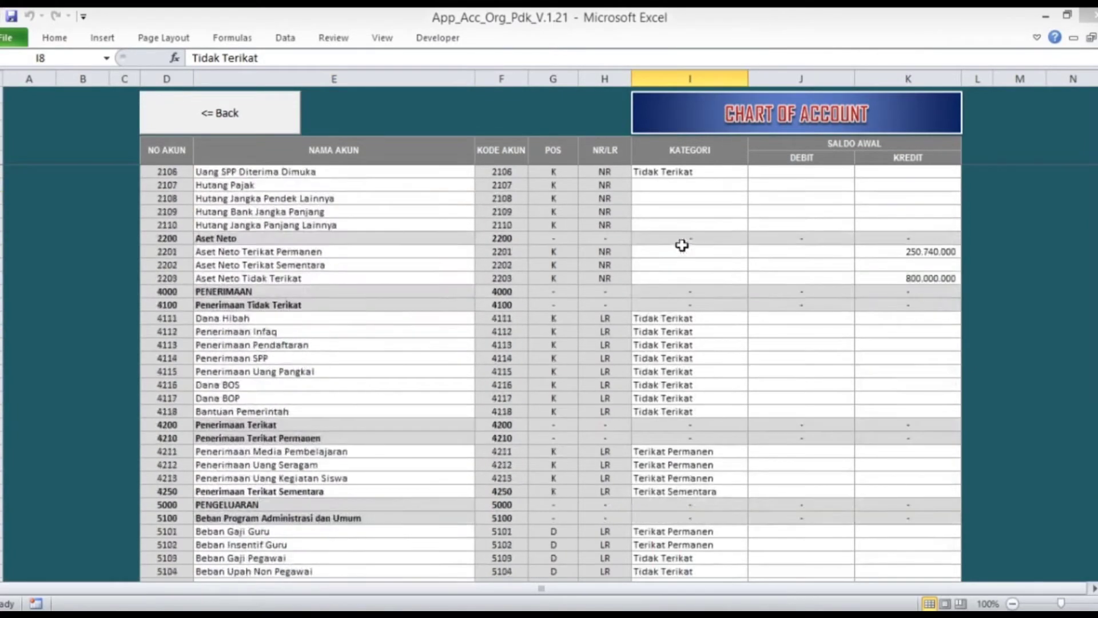
scroll(681, 245, "up", 14)
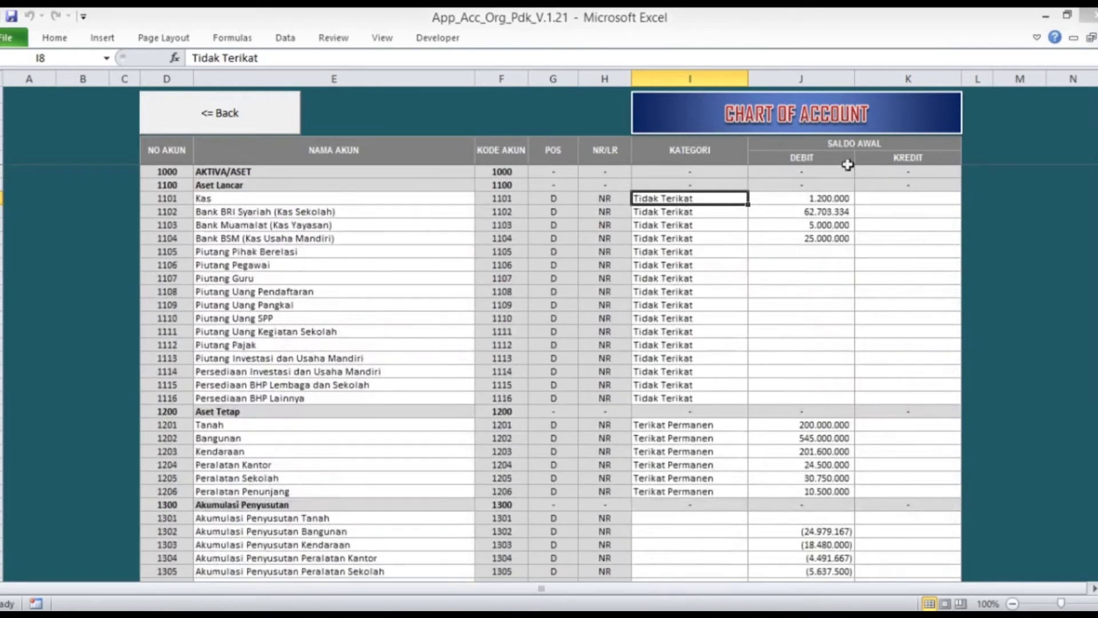
left_click(828, 202)
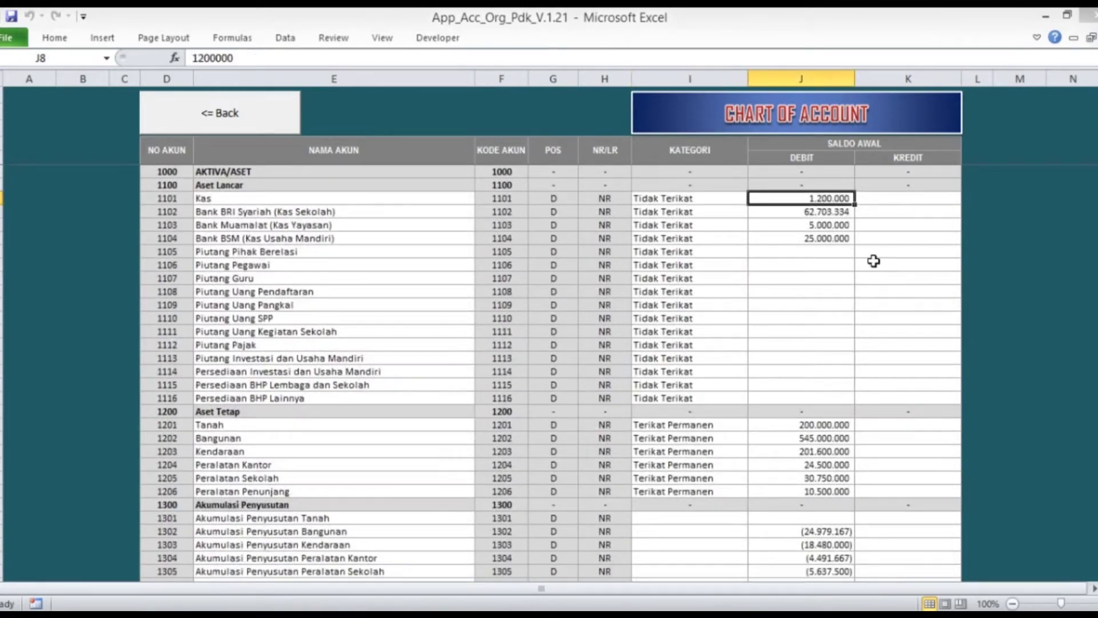
key("Down")
key("Down")
key("Down")
key("Down")
key("Down")
key("Down")
key("Down")
key("Down")
key("Down")
key("Down")
key("Down")
key("Down")
key("Down")
key("Down")
key("Down")
key("Down")
key("Down")
key("Down")
key("Down")
key("Down")
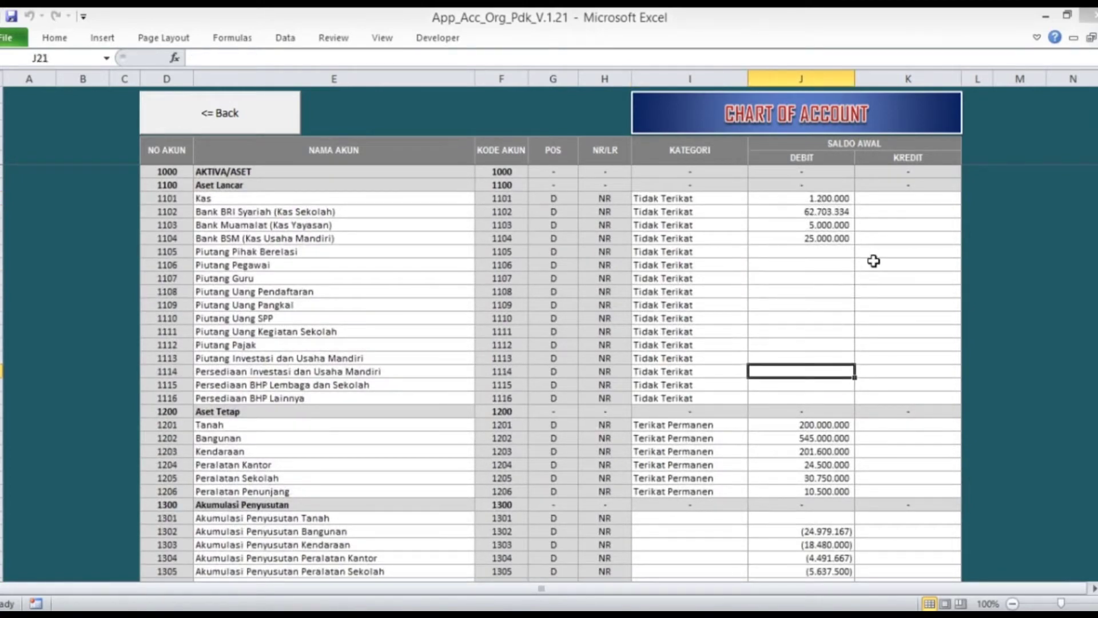
key("Down")
key("Down")
key("Down")
key("Down")
key("Down")
key("Down")
key("Down")
key("Down")
key("Down")
key("Down")
key("Down")
key("Down")
key("Down")
key("Down")
key("Down")
key("Down")
key("Down")
key("Down")
key("Down")
key("Down")
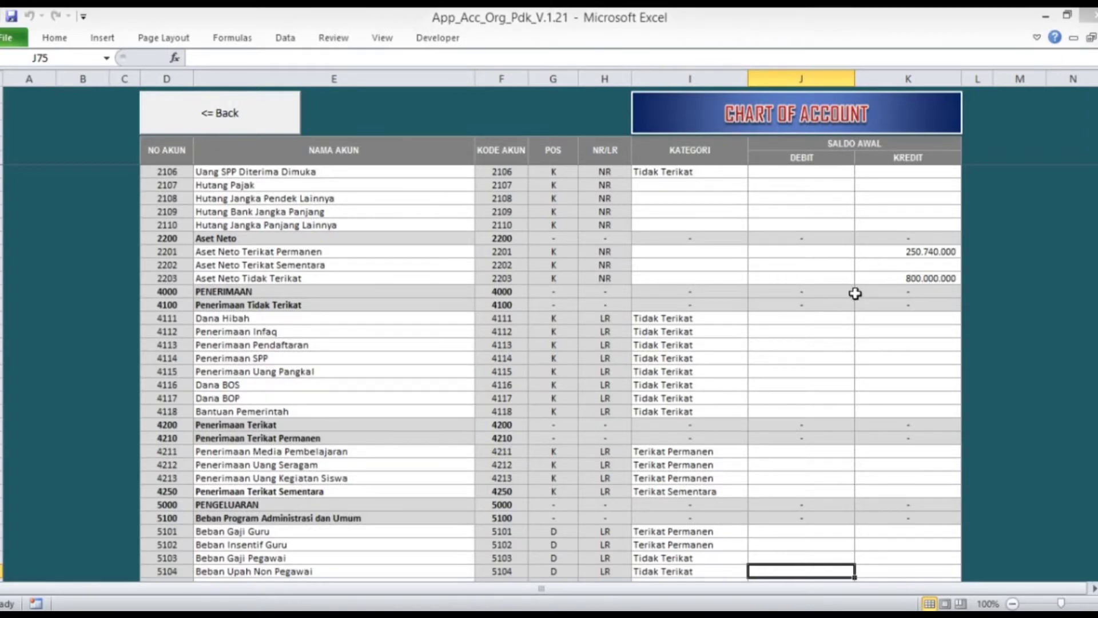
scroll(803, 316, "up", 15)
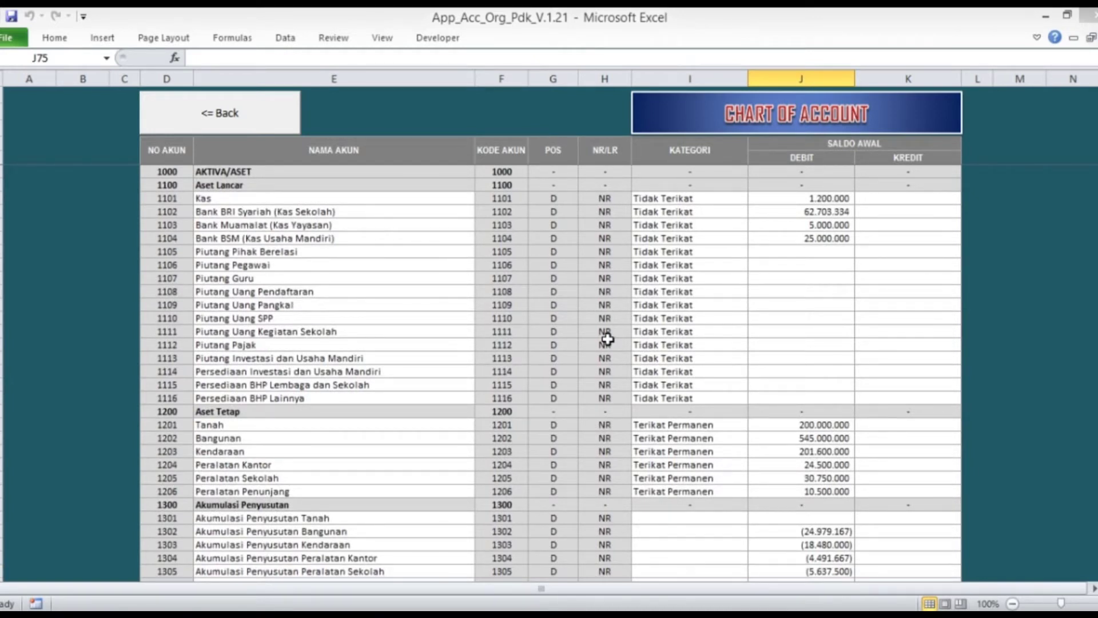
Scroll down to the JUMLAH totals, then return to the main menu and open Mitra
scroll(805, 325, "down", 4)
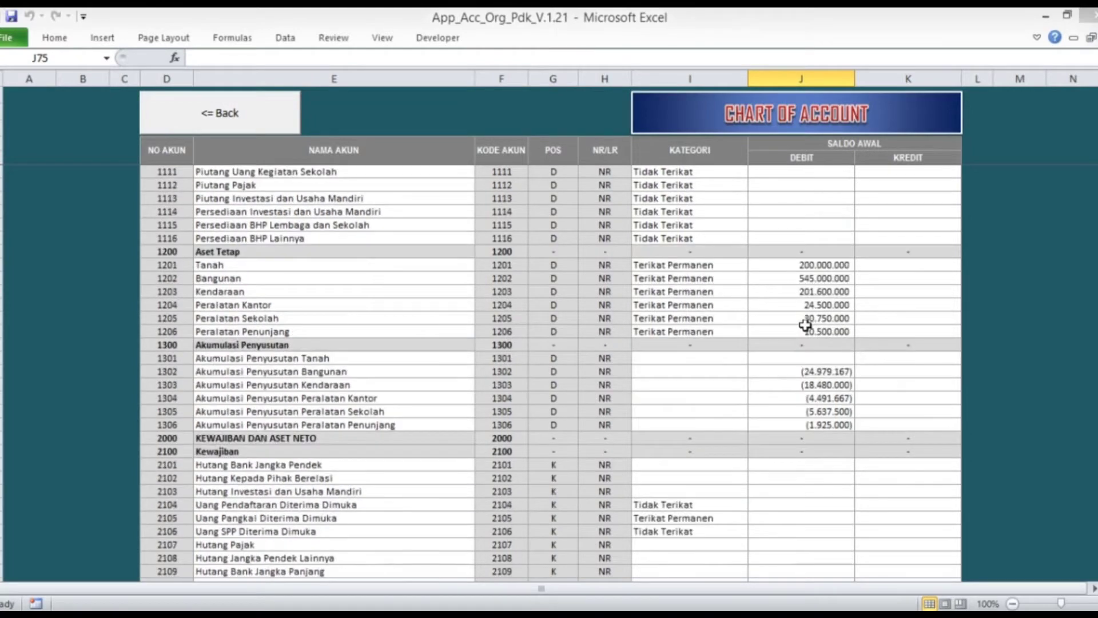
scroll(805, 325, "down", 6)
scroll(805, 325, "up", 10)
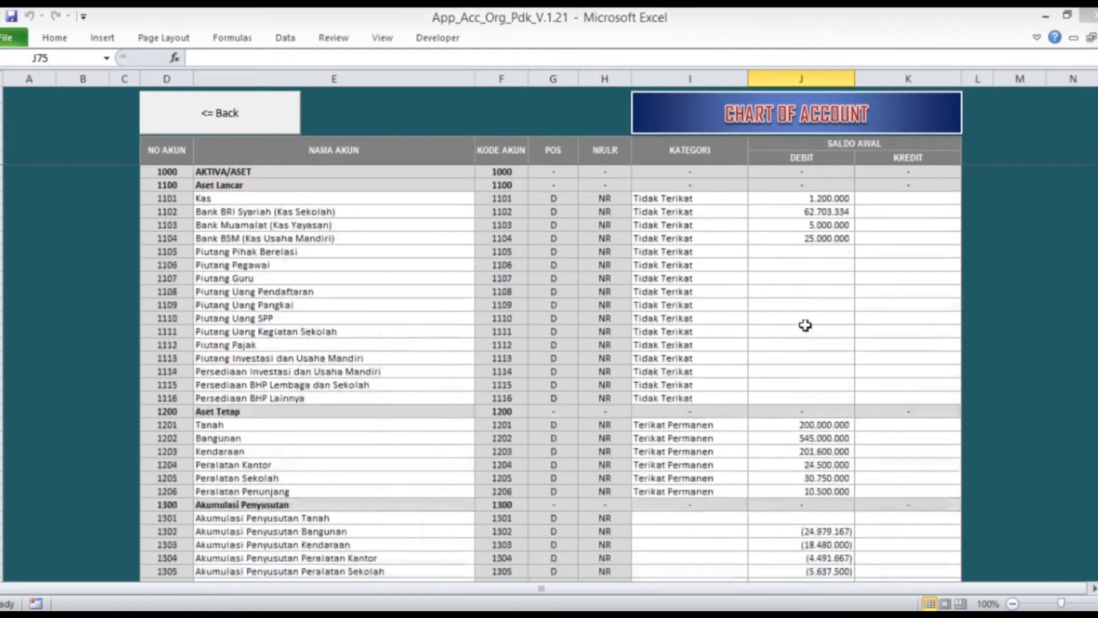
scroll(703, 301, "down", 20)
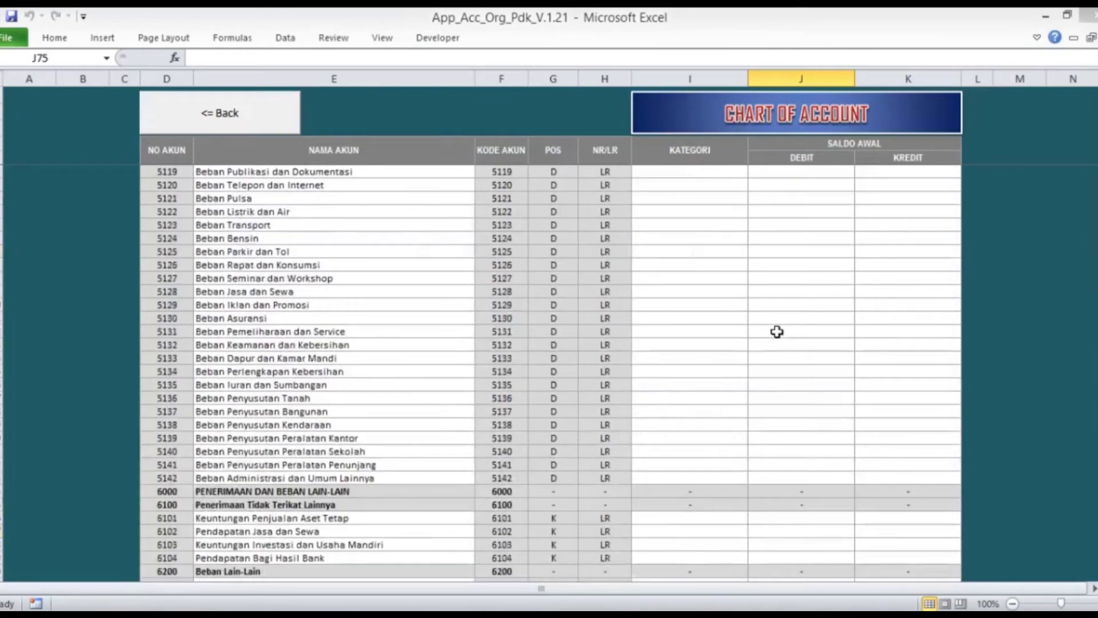
scroll(776, 331, "down", 13)
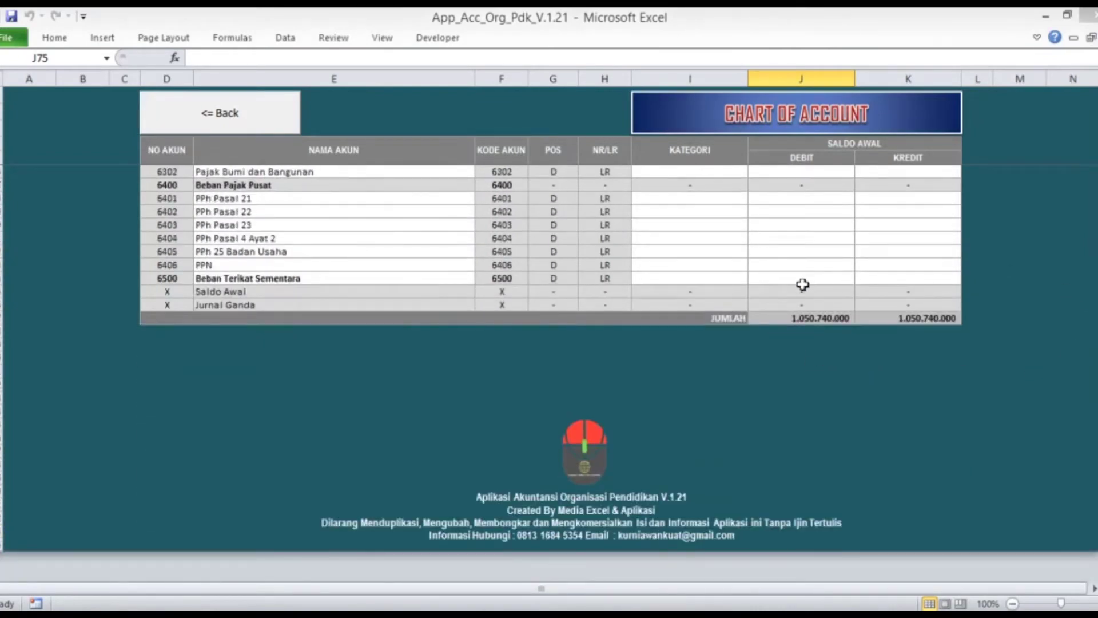
scroll(802, 299, "up", 20)
scroll(807, 336, "up", 20)
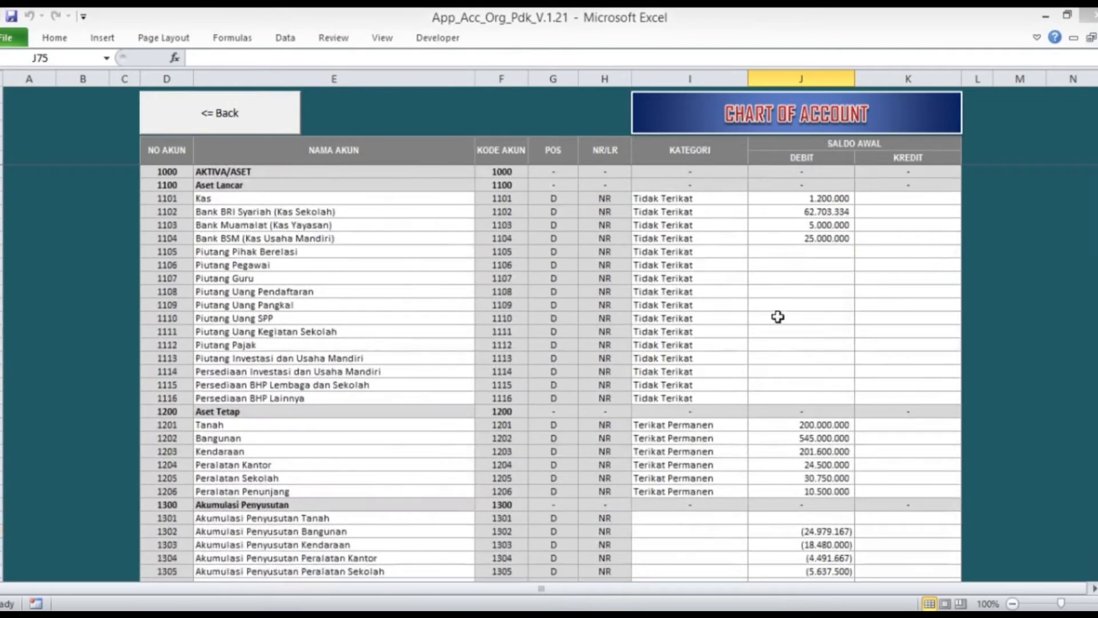
left_click(233, 112)
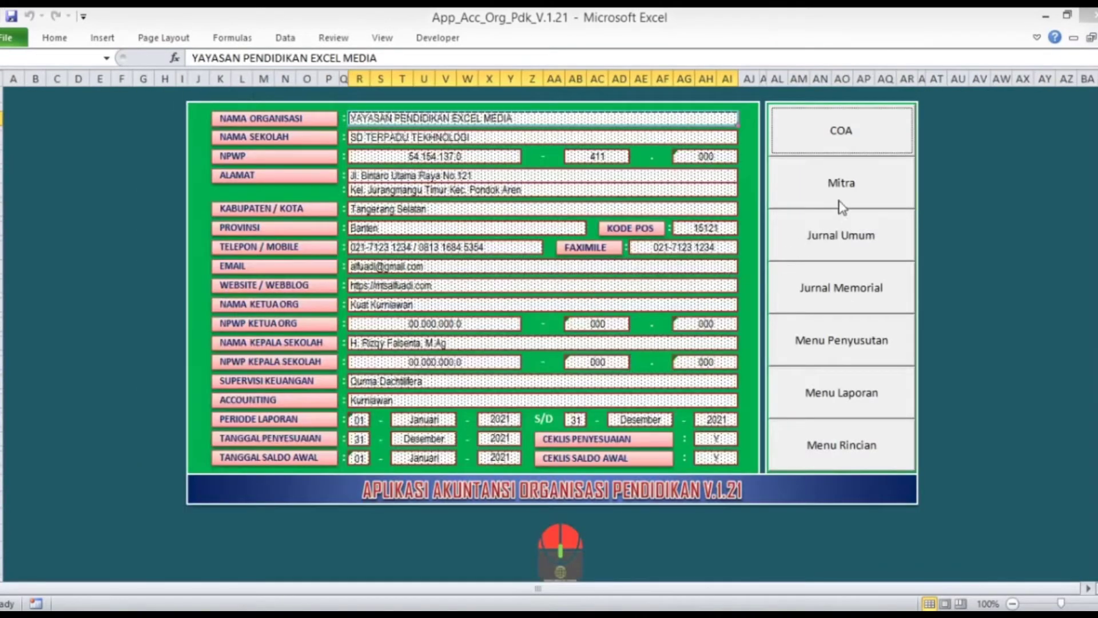
left_click(839, 185)
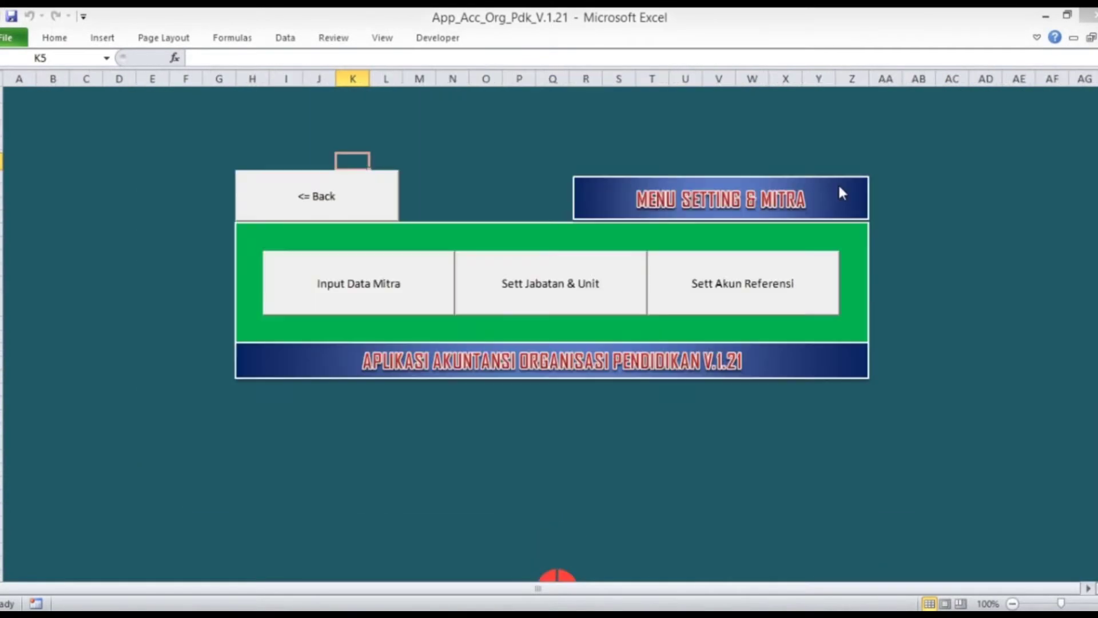
Bring up the MENU SETTING & MITRA sheet with its Mitra button
left_click(535, 235)
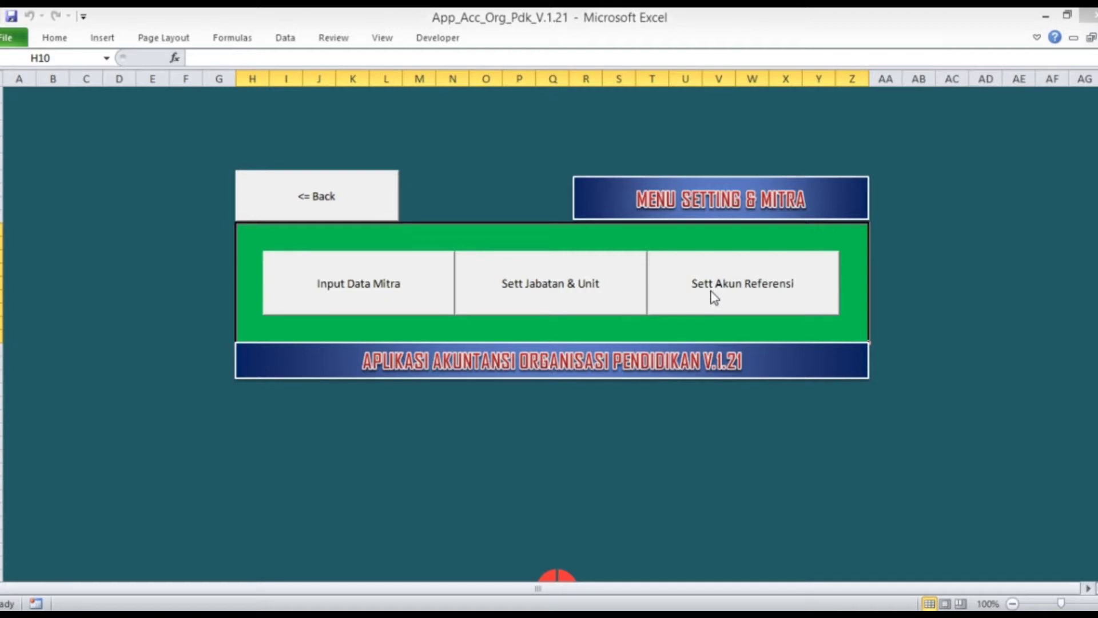
left_click(555, 298)
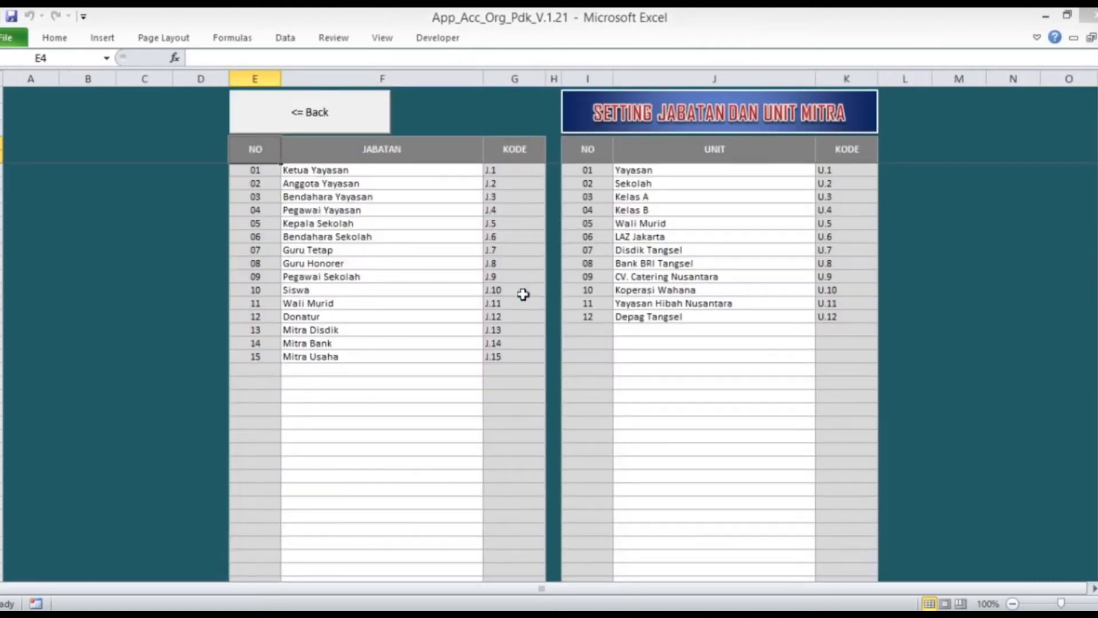
left_click(395, 150)
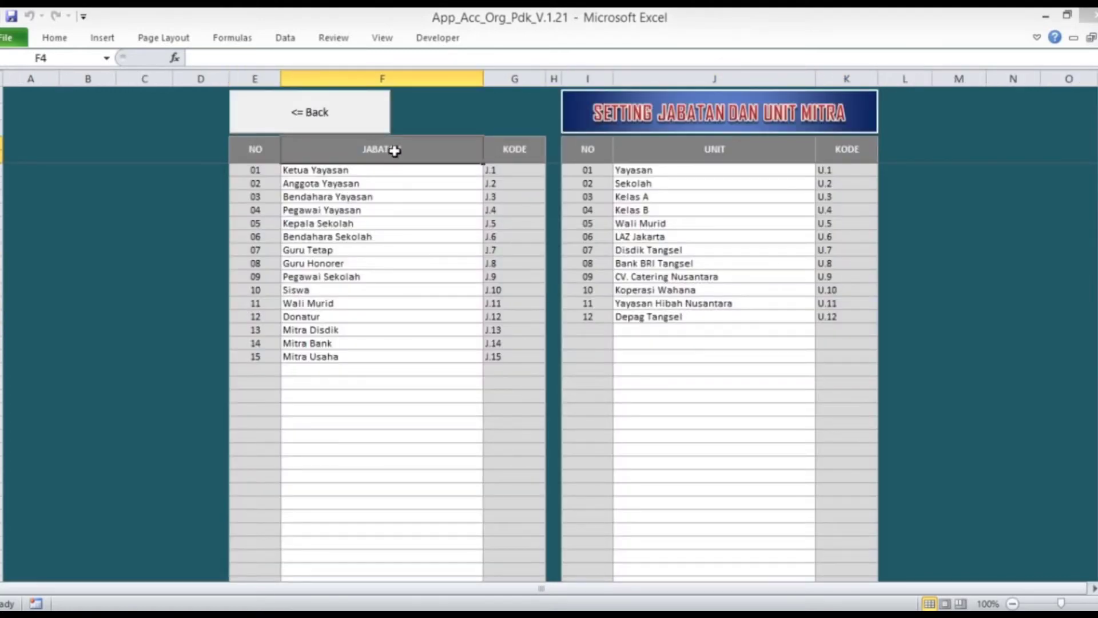
key("Down")
key("Down")
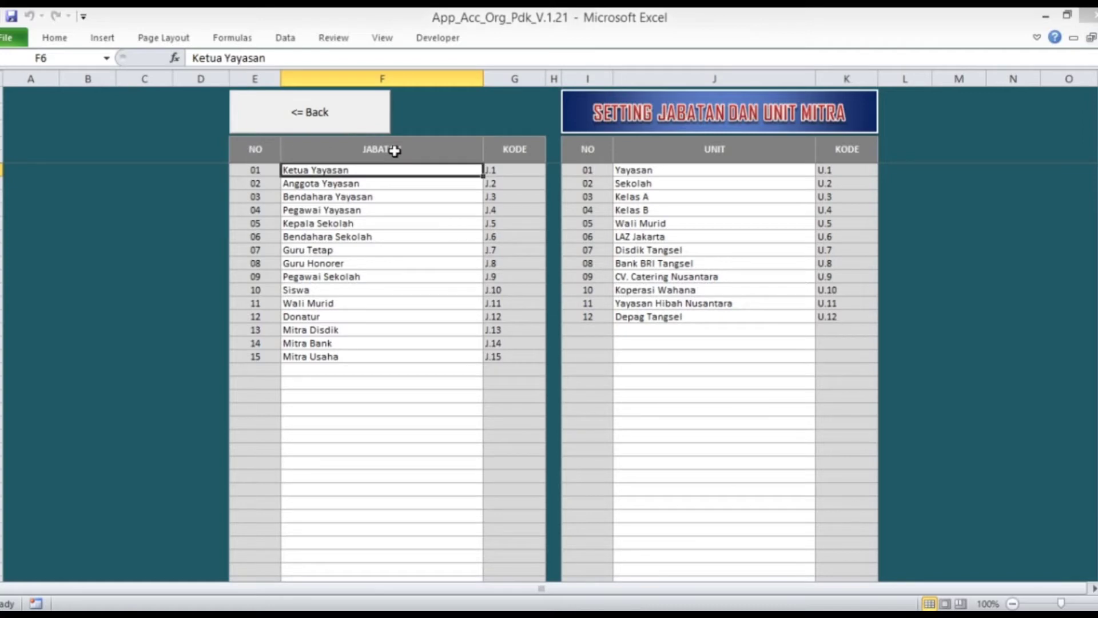
key("Down")
key("Down")
key("Down")
key("Down")
key("Down")
key("Down")
key("Down")
key("Down")
key("Down")
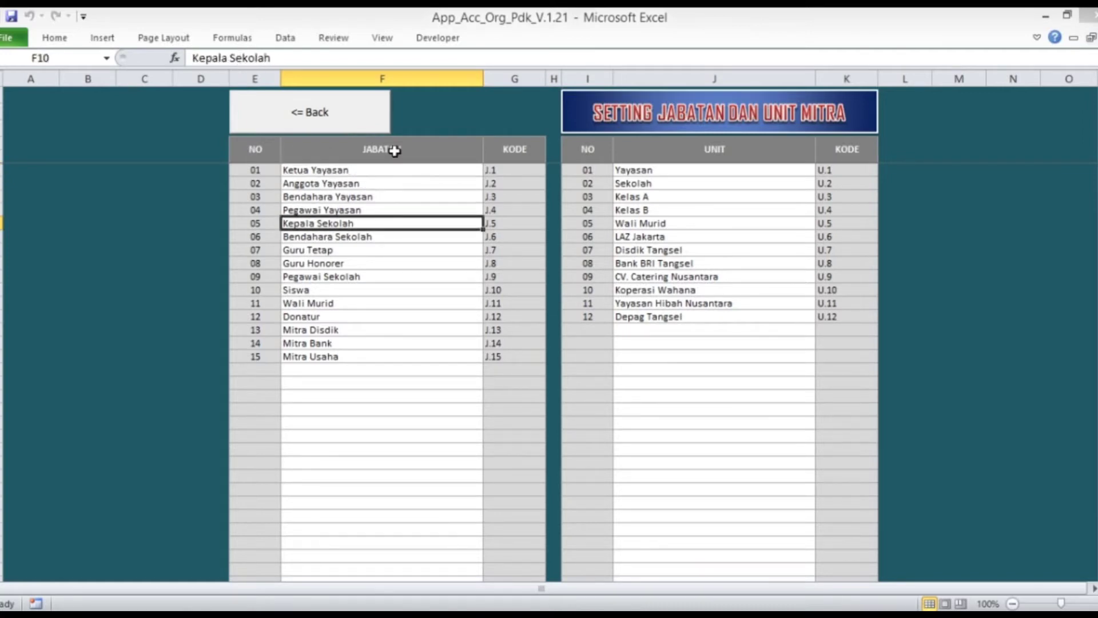
key("Down")
key("Down")
key("Down")
key("Down")
key("Down")
key("Down")
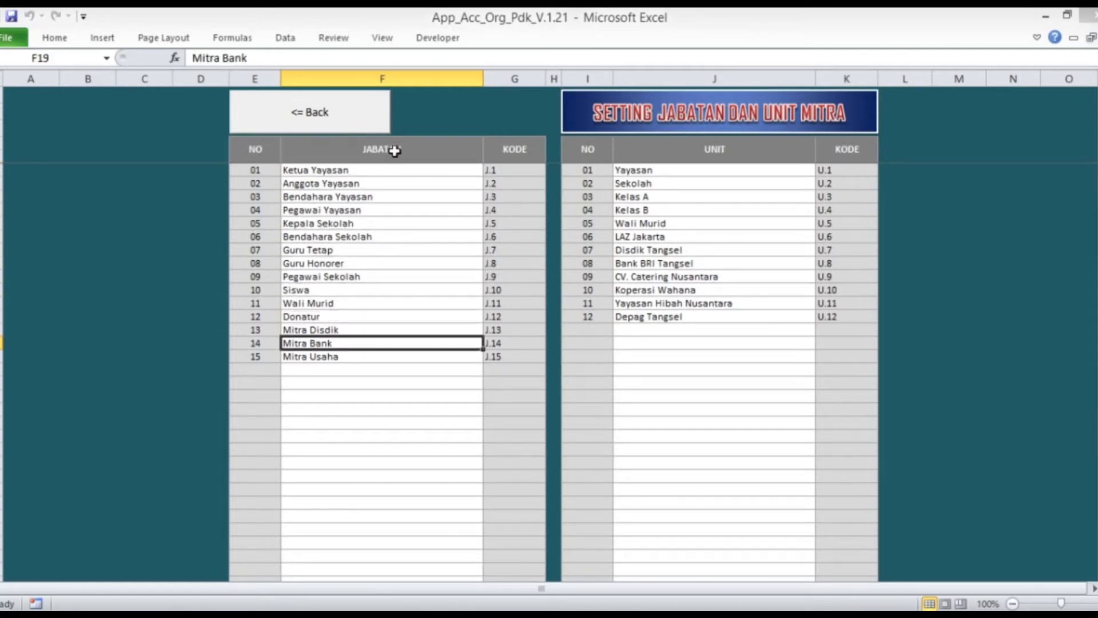
key("Up")
key("Up")
key("Up")
key("Down")
key("Down")
key("Down")
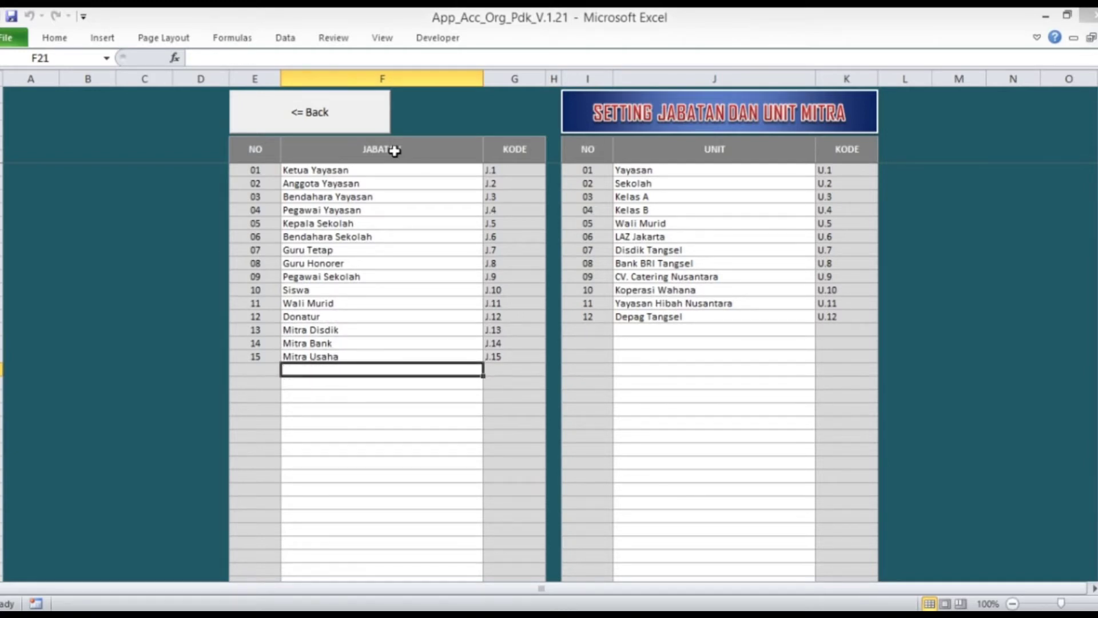
left_click(710, 170)
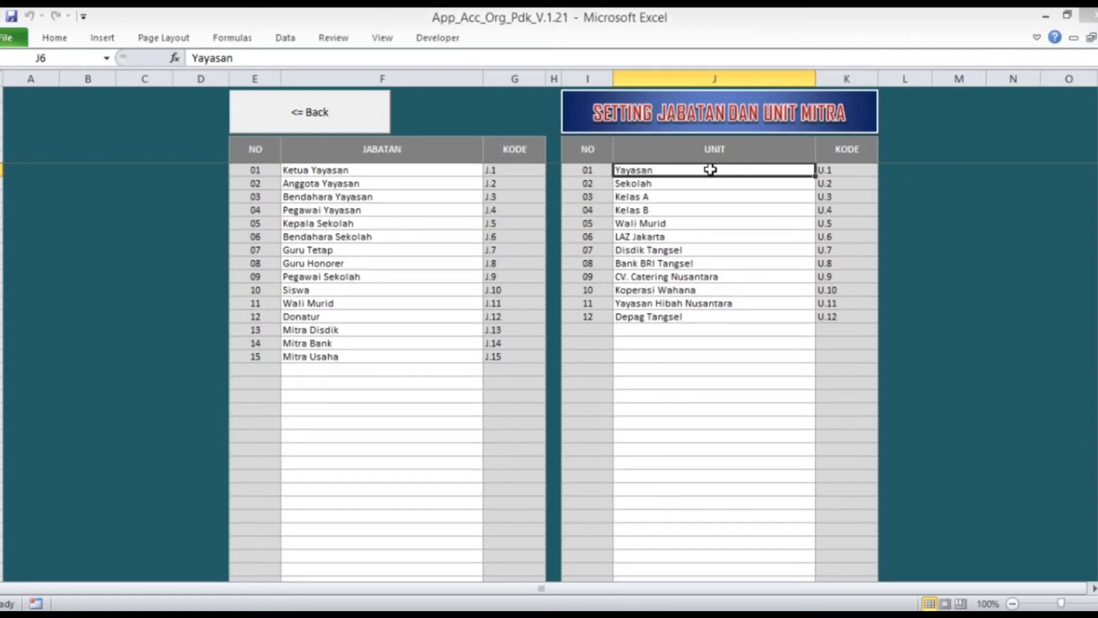
key("Down")
key("Down")
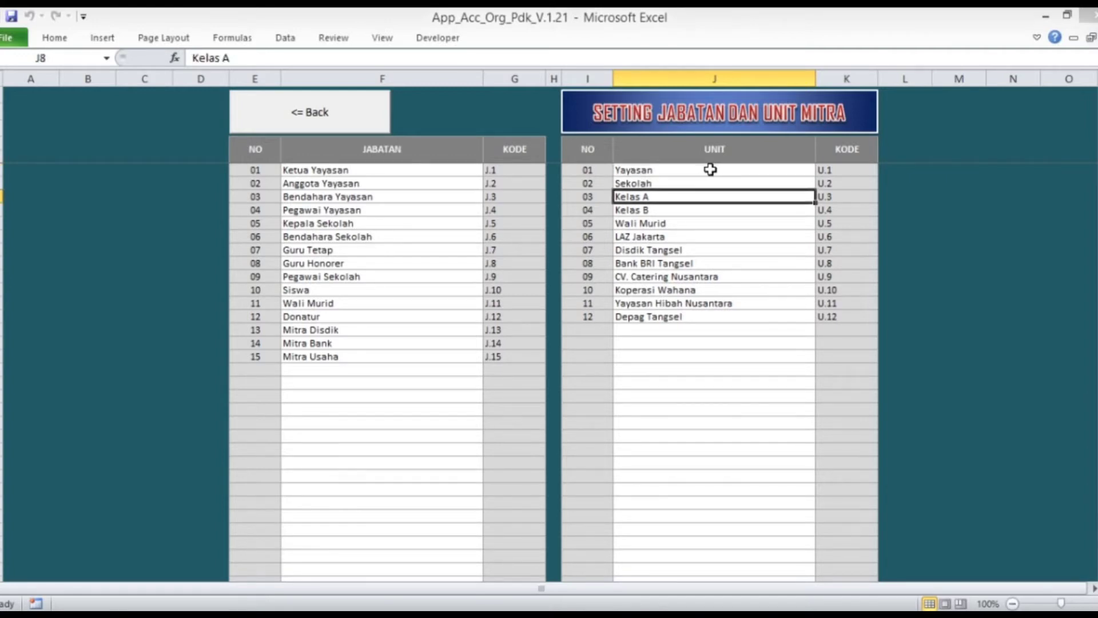
key("Down")
key("Down")
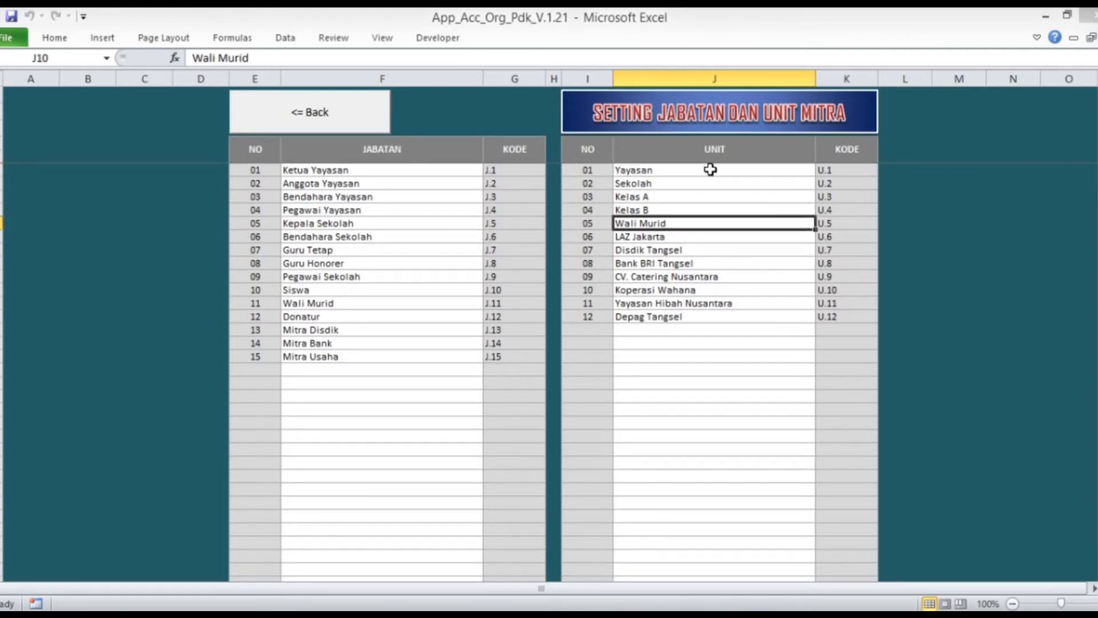
key("Down")
key("Down")
key("Down")
key("Down")
key("Down")
key("Down")
key("Down")
key("Down")
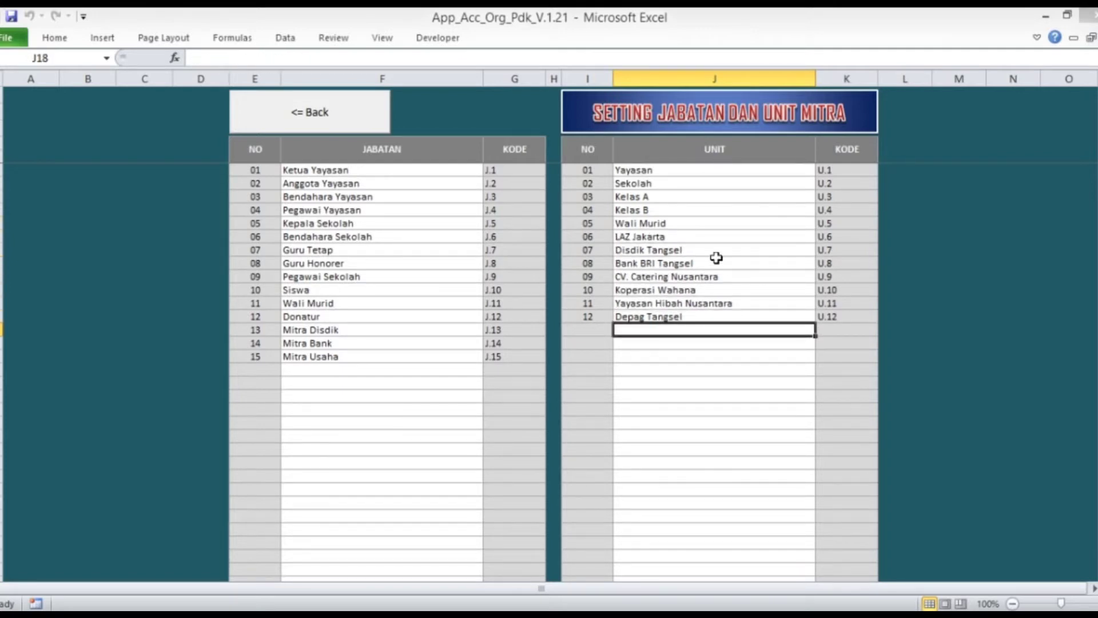
left_click(258, 149)
left_click(273, 126)
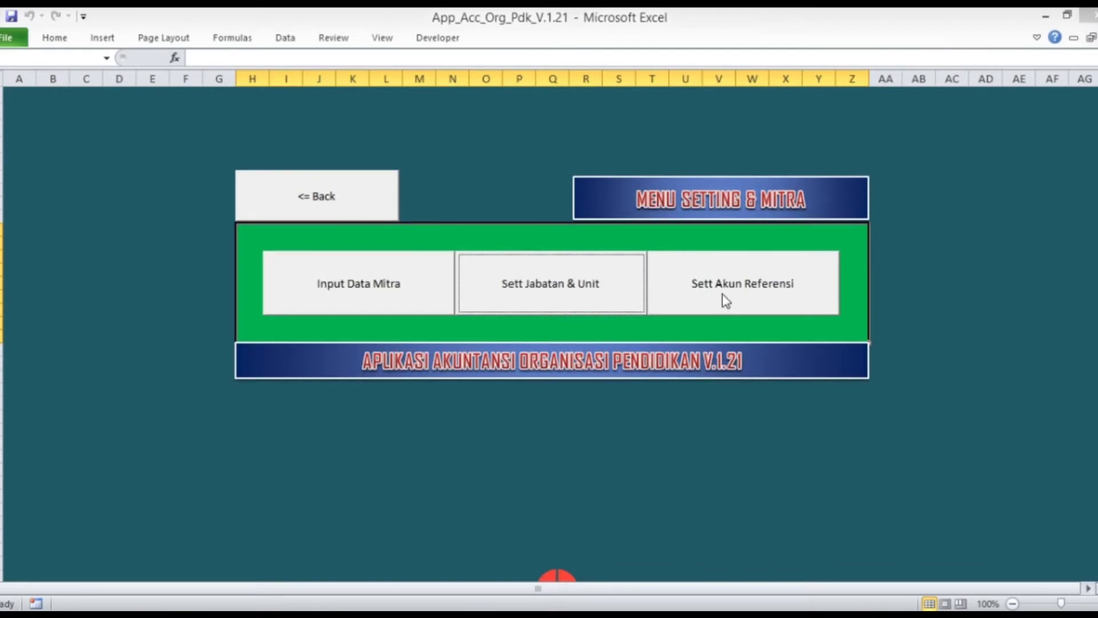
left_click(726, 295)
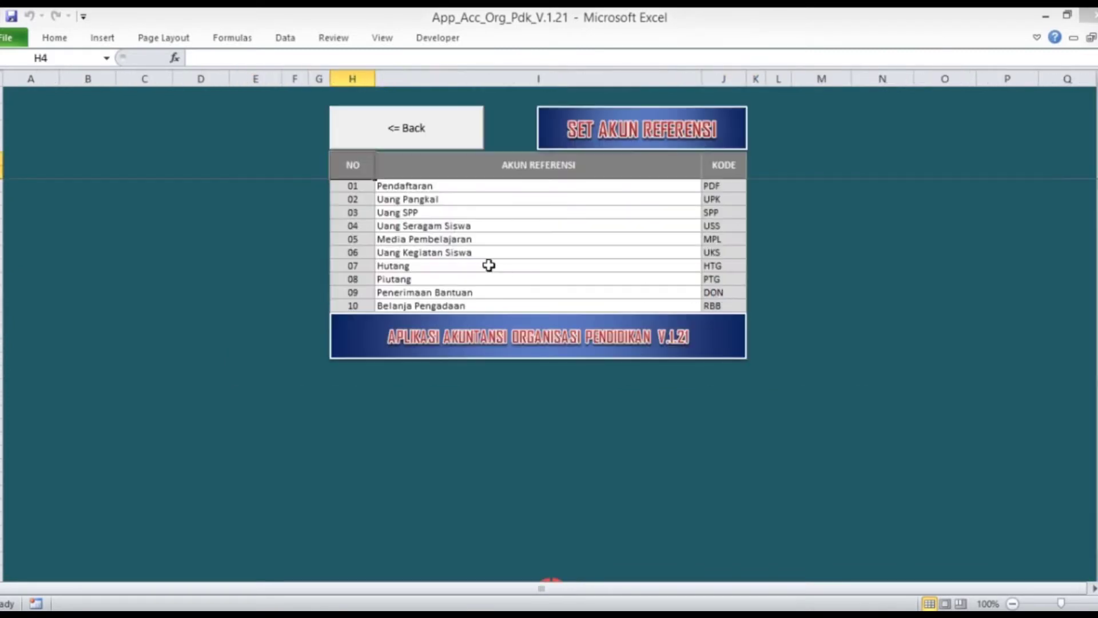
left_click(502, 185)
key("Down")
key("Down")
key("Down")
key("Down")
key("Down")
key("Down")
key("Down")
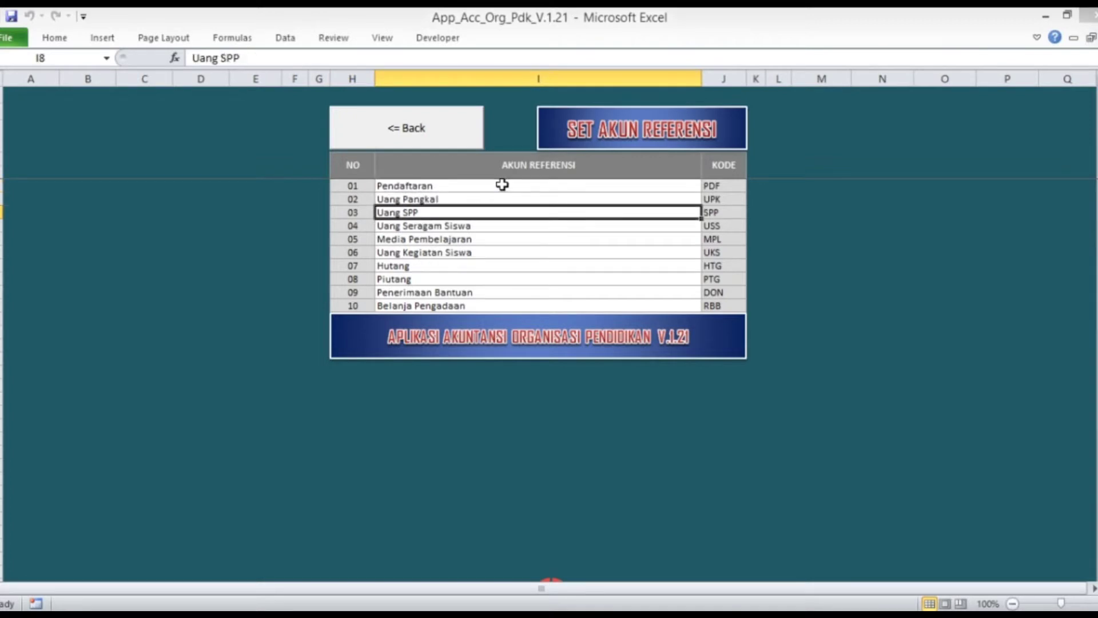
key("Down")
key("Down")
key("Up")
key("Up")
key("Up")
key("Up")
key("Up")
key("Up")
key("Up")
key("Up")
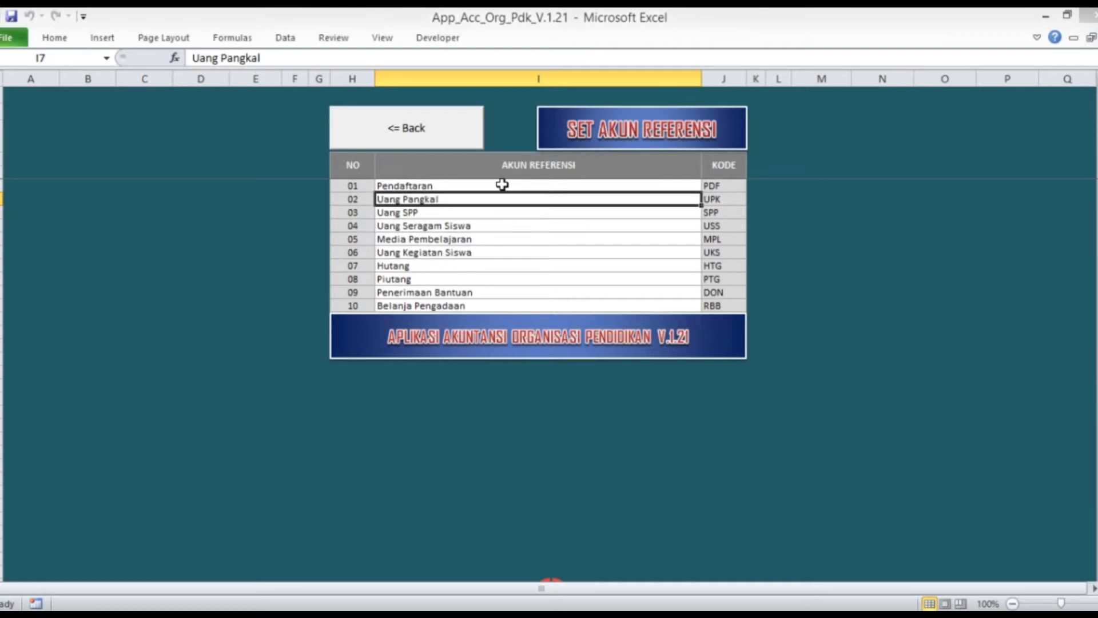
left_click(366, 169)
left_click(384, 137)
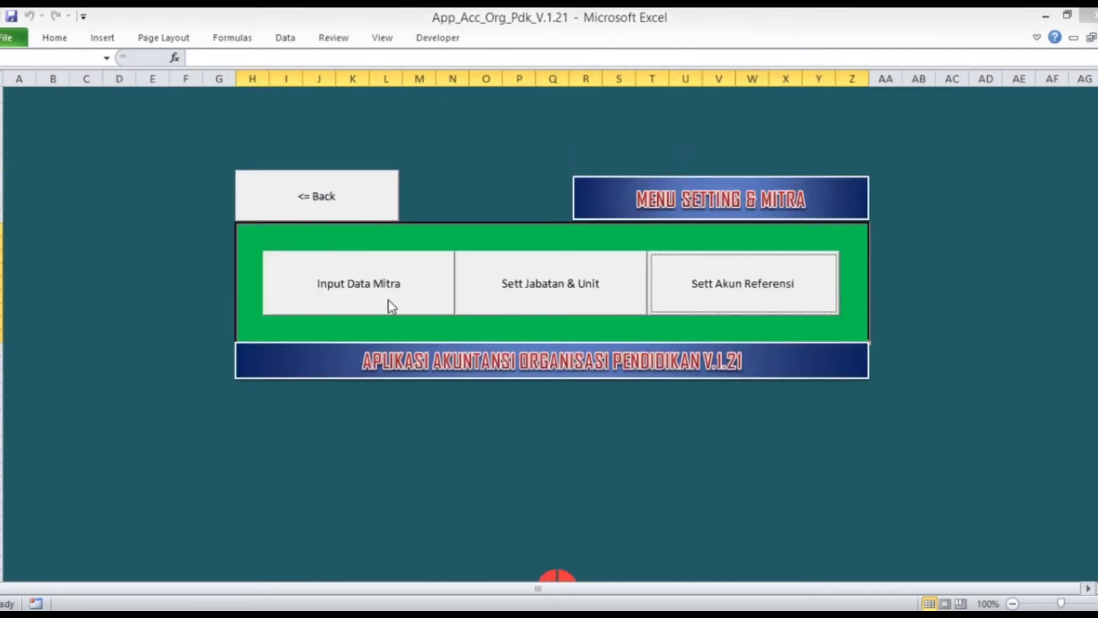
Open the Input Data Mitra table and scroll to the last partner row
left_click(374, 292)
scroll(375, 292, "up", 5)
scroll(375, 292, "down", 5)
scroll(375, 292, "up", 8)
scroll(375, 293, "up", 4)
scroll(375, 292, "down", 13)
scroll(379, 292, "down", 3)
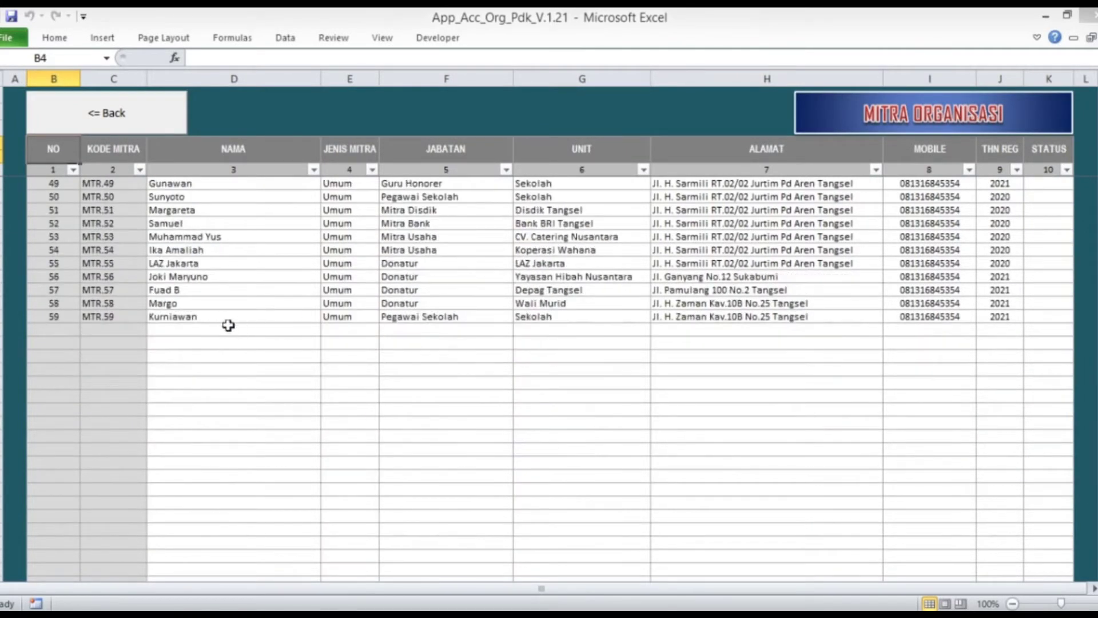
Add a new partner row with the partner's name and partner type Umum
left_click(208, 330)
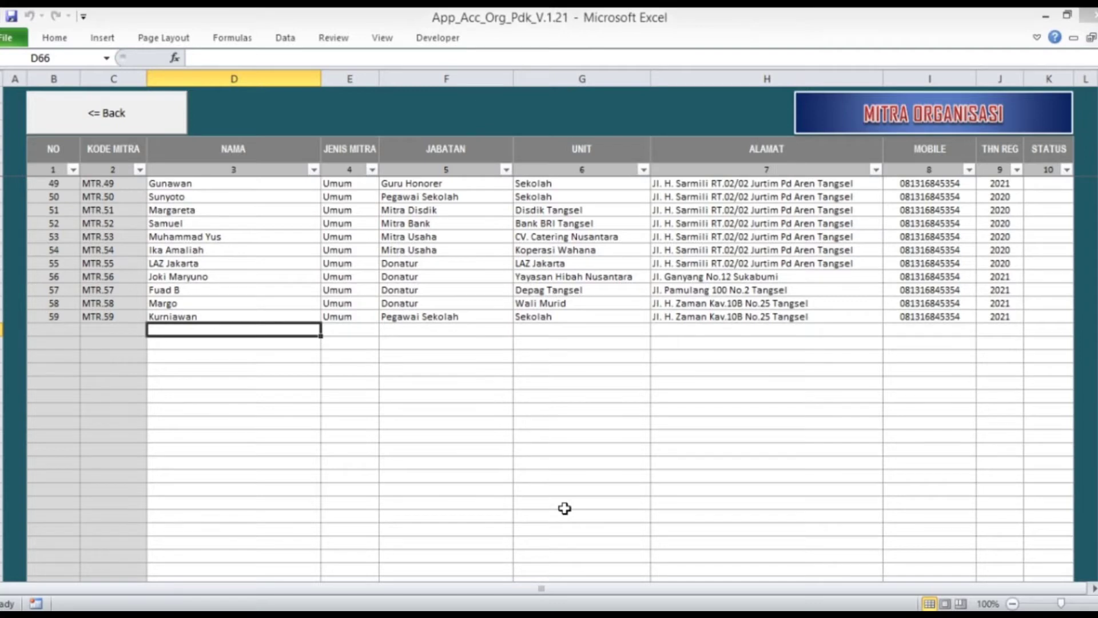
type("F")
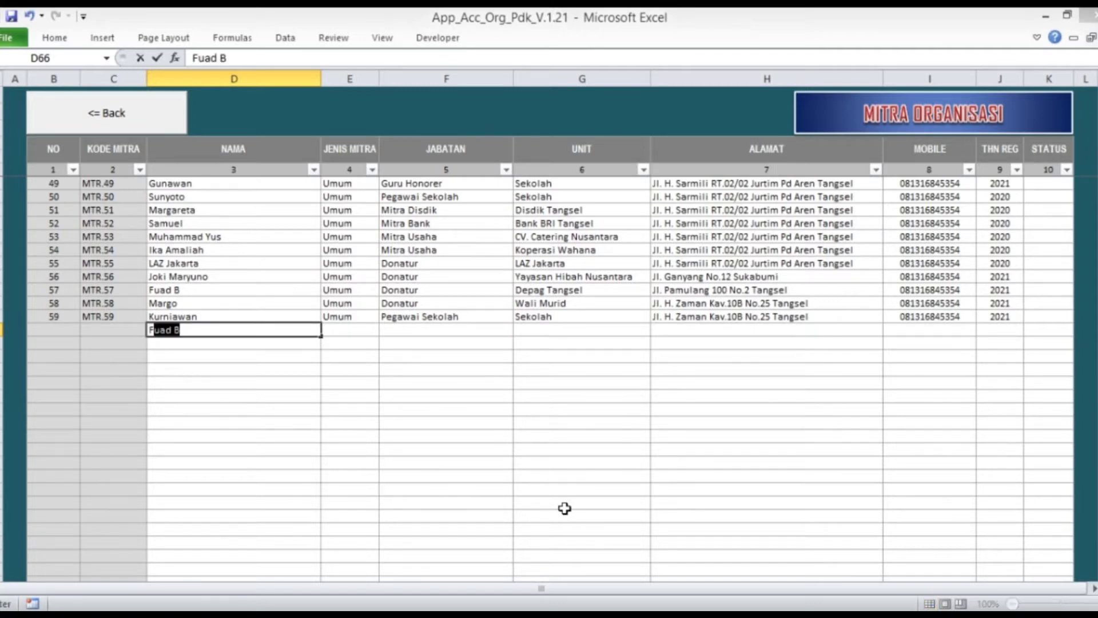
type("alsenta")
key("ctrl+Return")
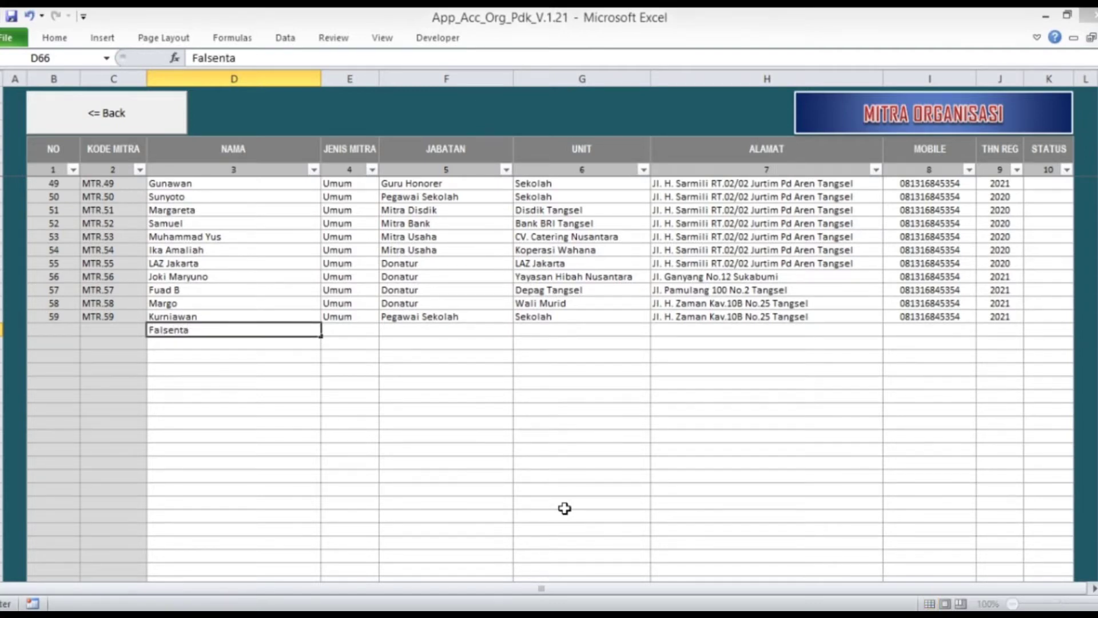
key("Tab")
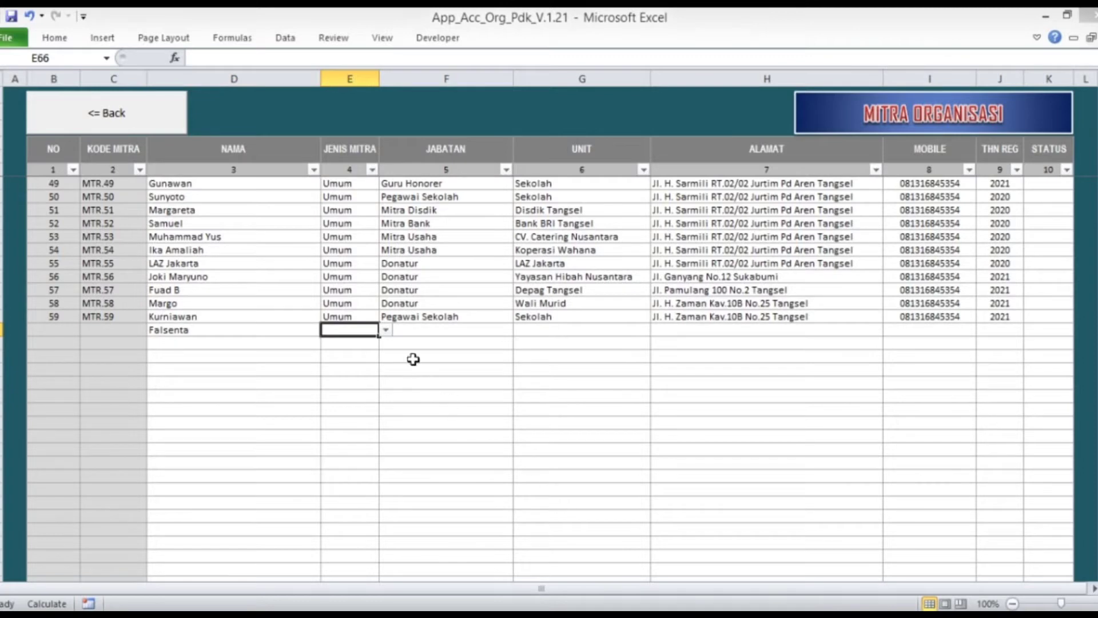
left_click(387, 331)
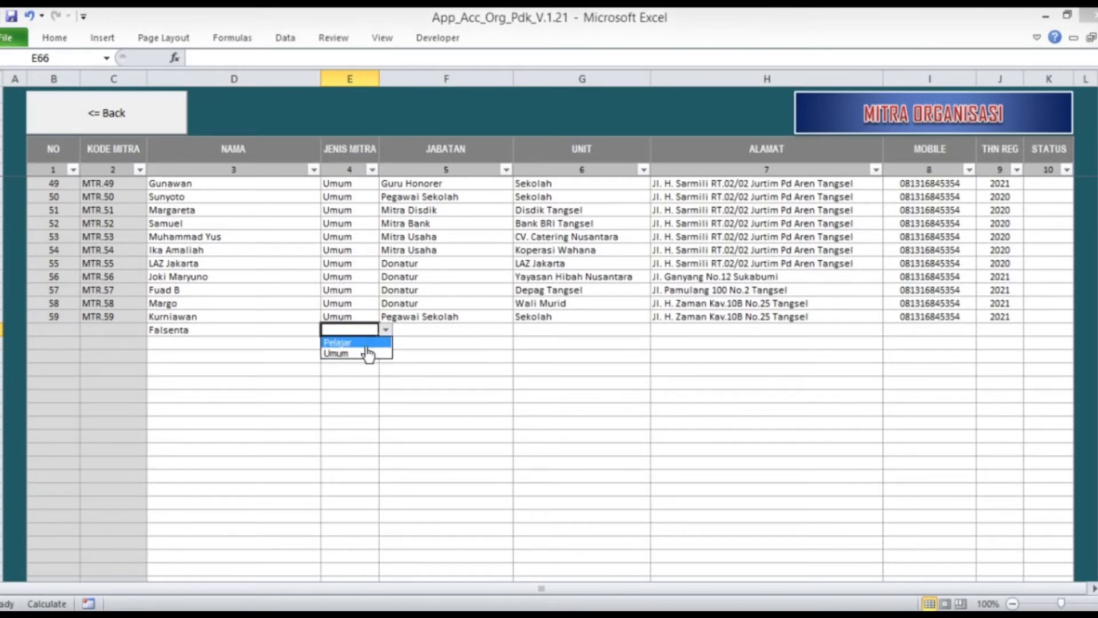
left_click(367, 354)
Check the new partner's position list without choosing, then return to the Setting & Mitra menu
left_click(445, 335)
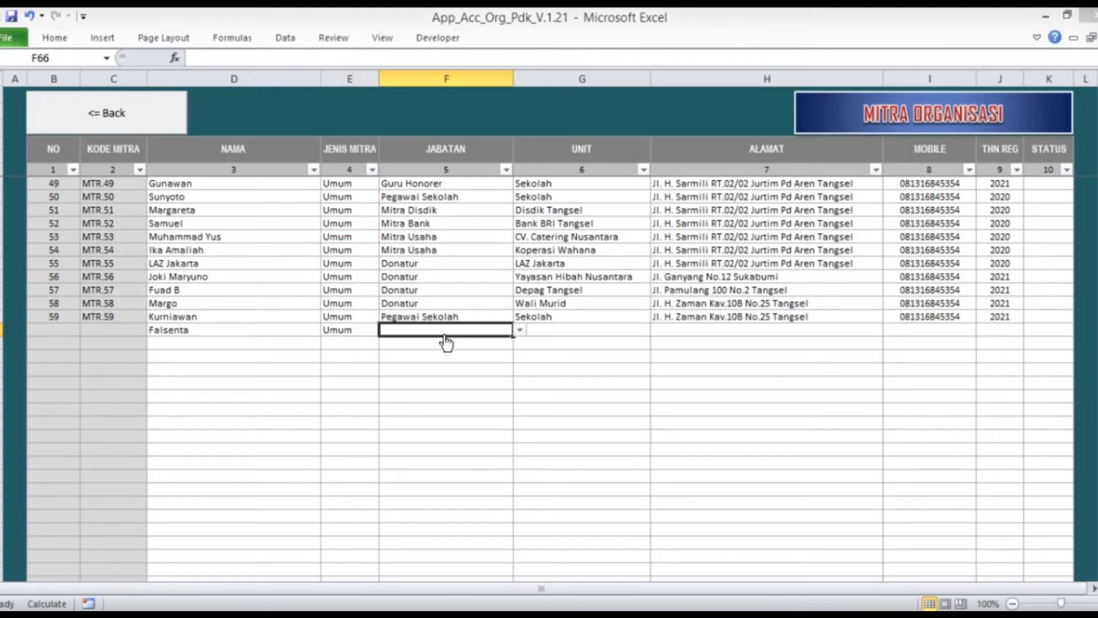
left_click(520, 334)
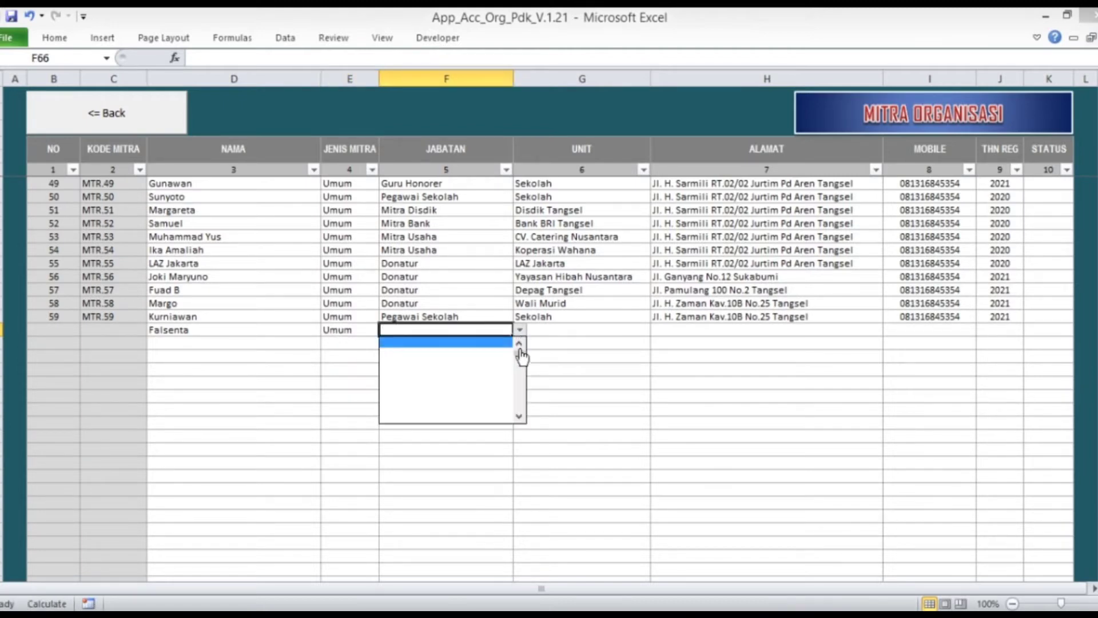
left_click(520, 344)
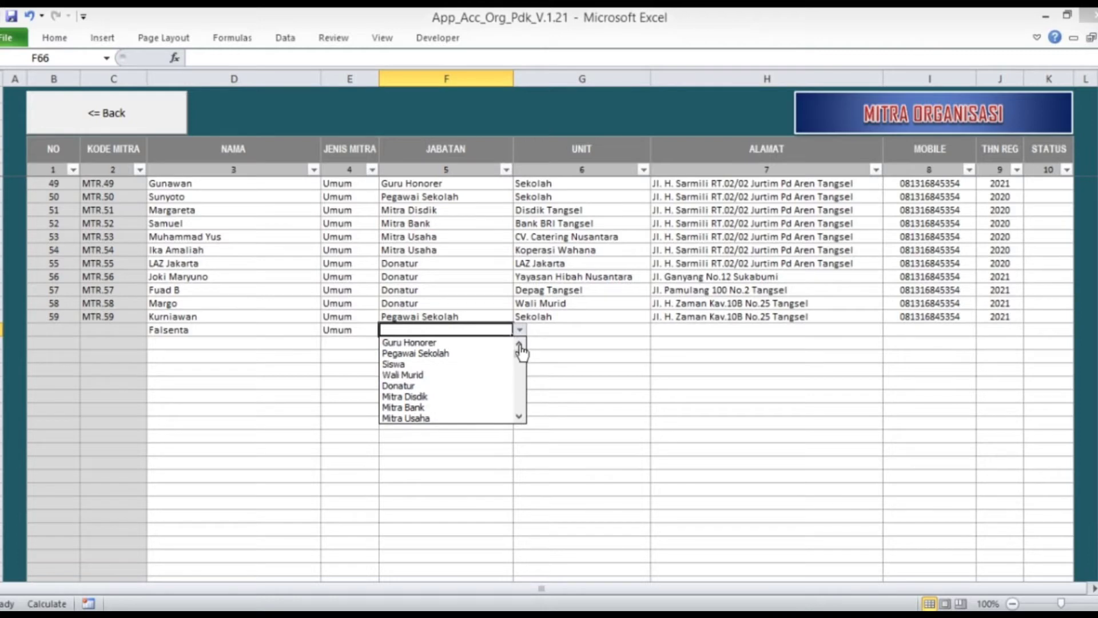
left_click(101, 122)
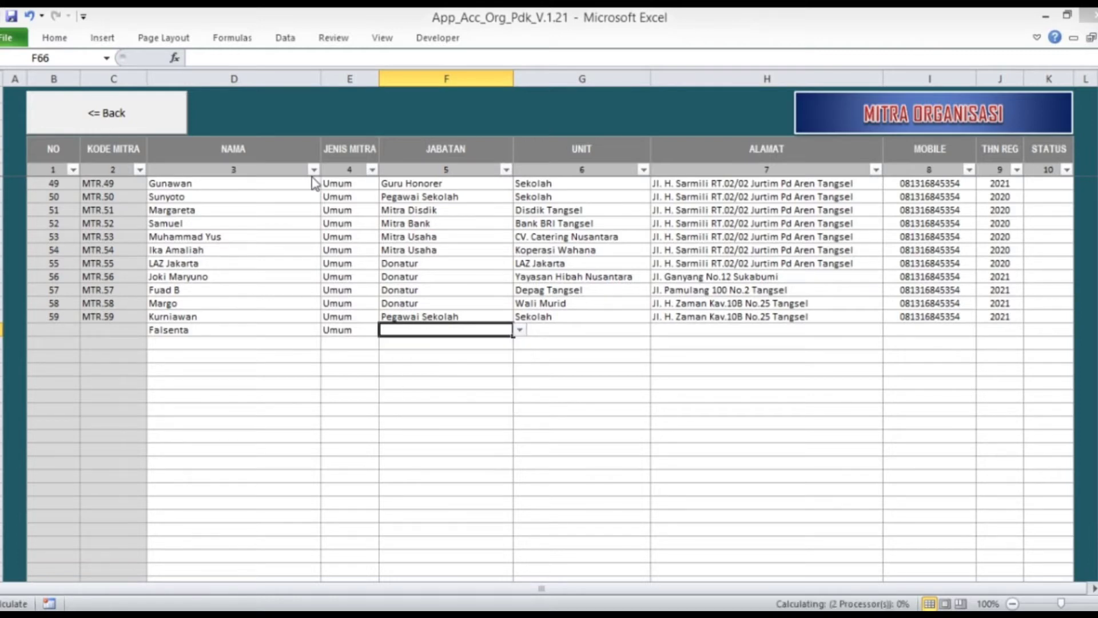
left_click(126, 112)
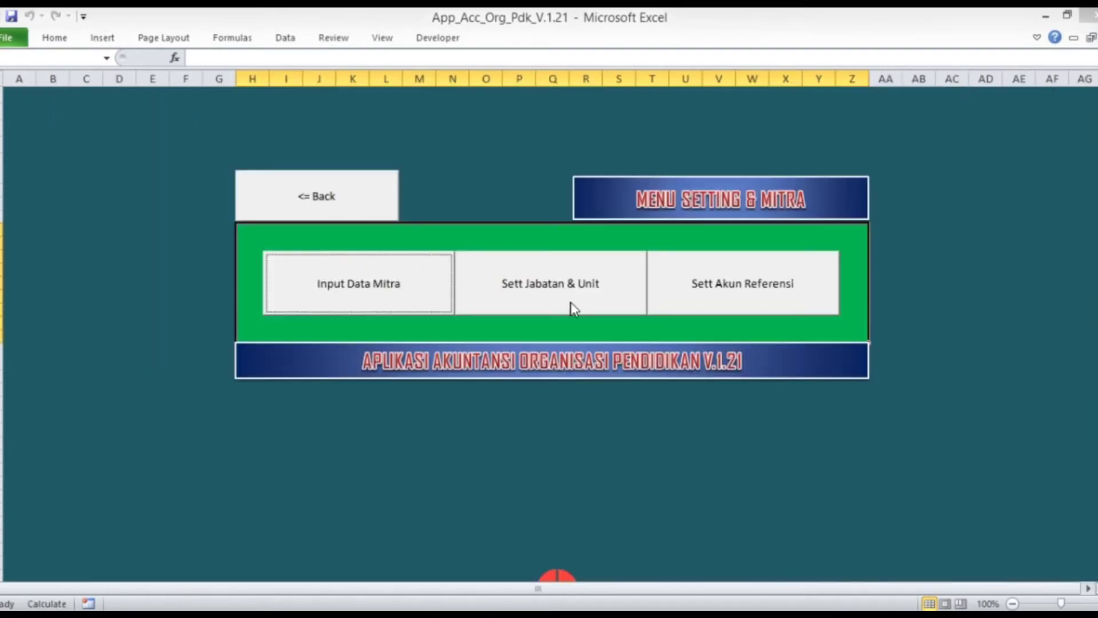
Reopen the partner table and set the new partner's position to Donatur
left_click(570, 303)
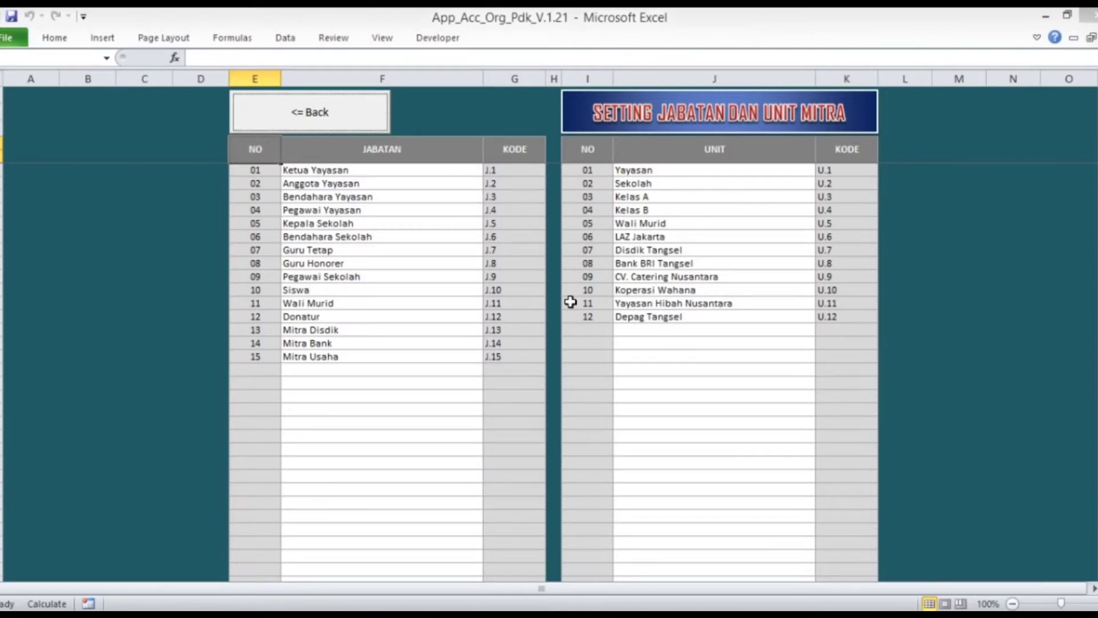
left_click(327, 118)
left_click(369, 267)
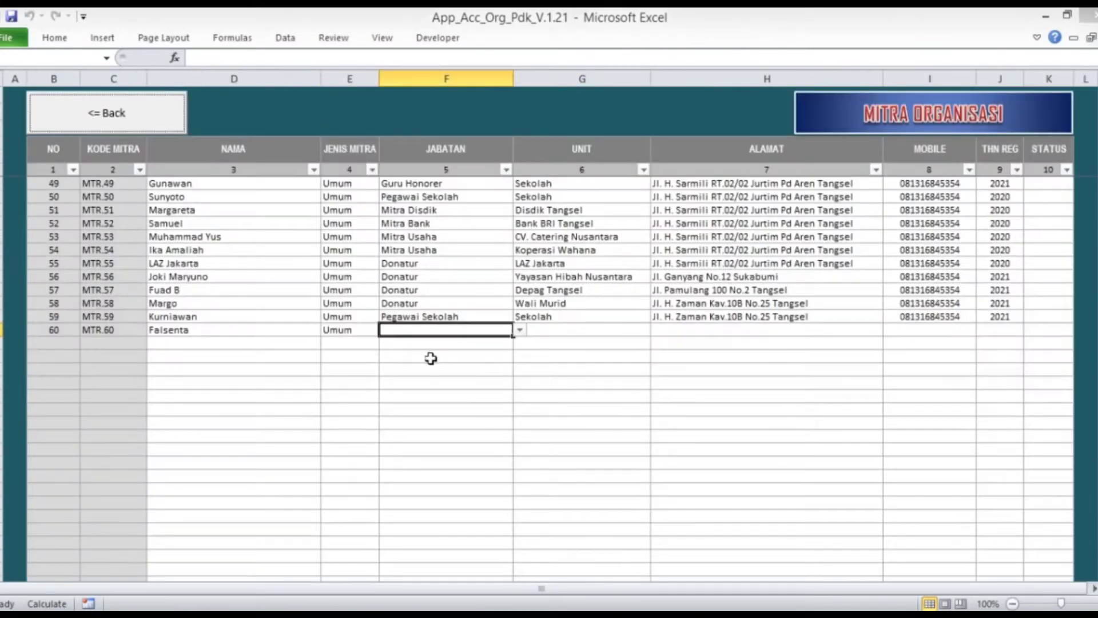
left_click(520, 332)
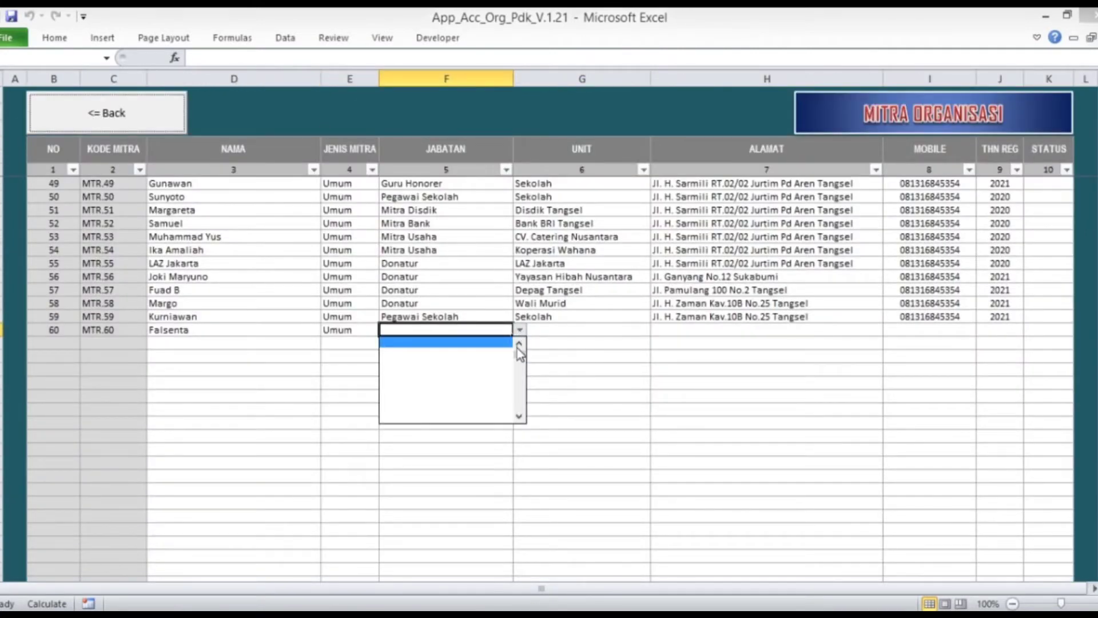
left_click(518, 345)
left_click(518, 345)
left_click(518, 345)
left_click(518, 345)
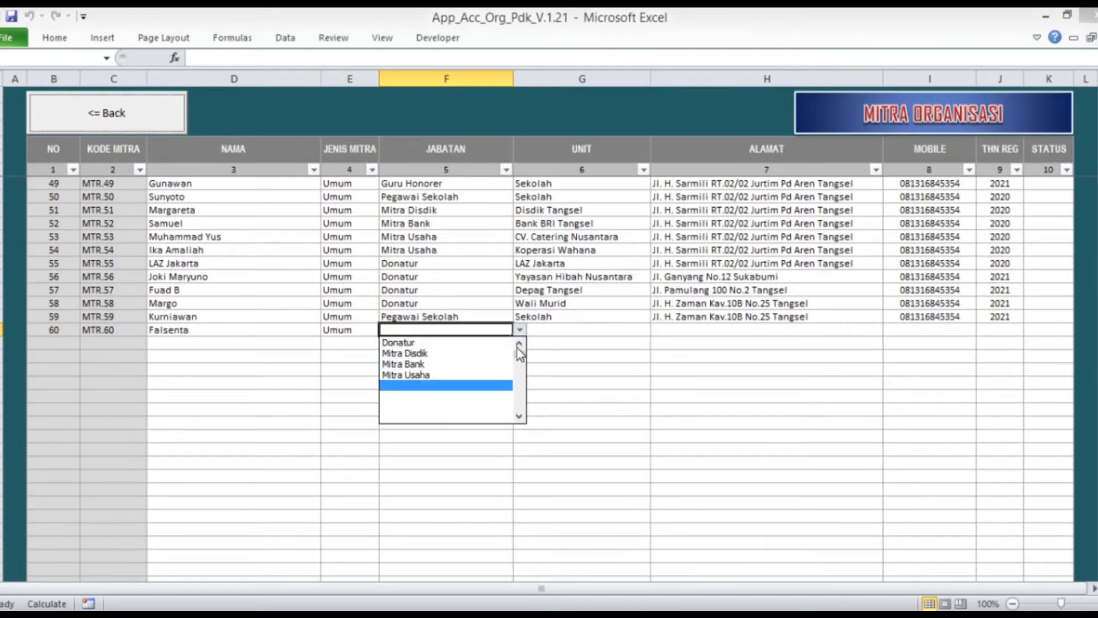
left_click(519, 345)
left_click(518, 346)
left_click(519, 346)
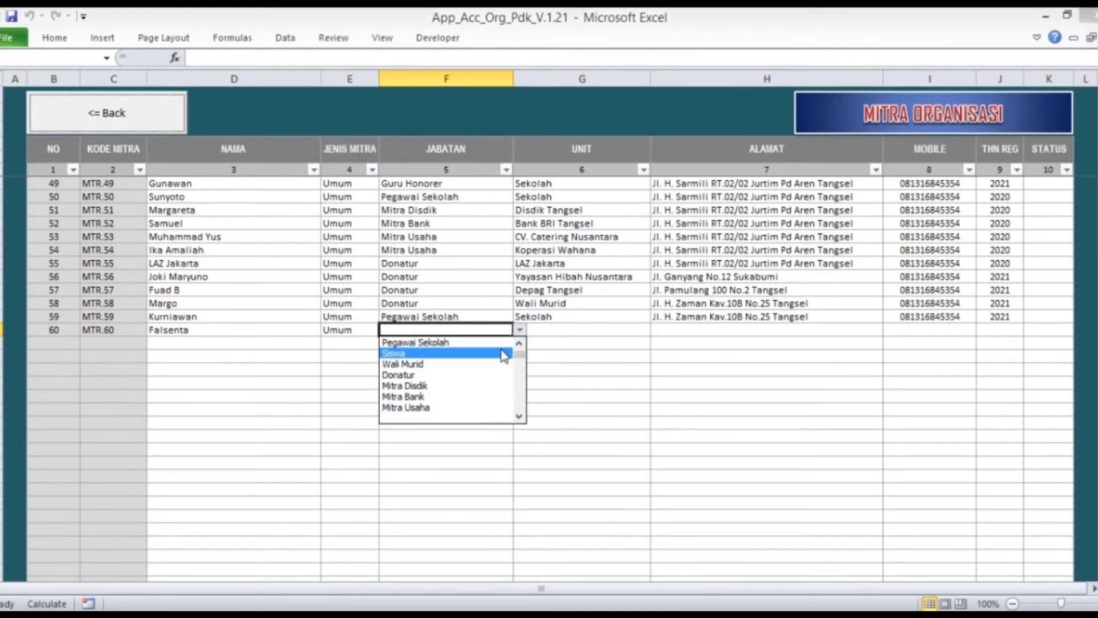
left_click(427, 375)
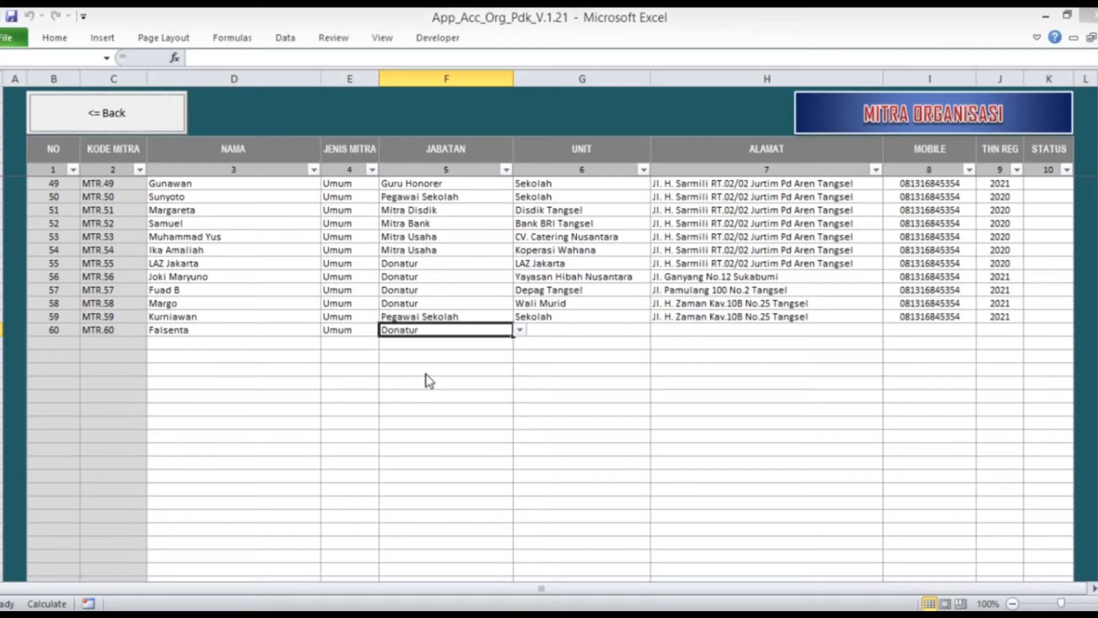
Check the new partner's unit choices and close the list without choosing
left_click(561, 331)
left_click(657, 332)
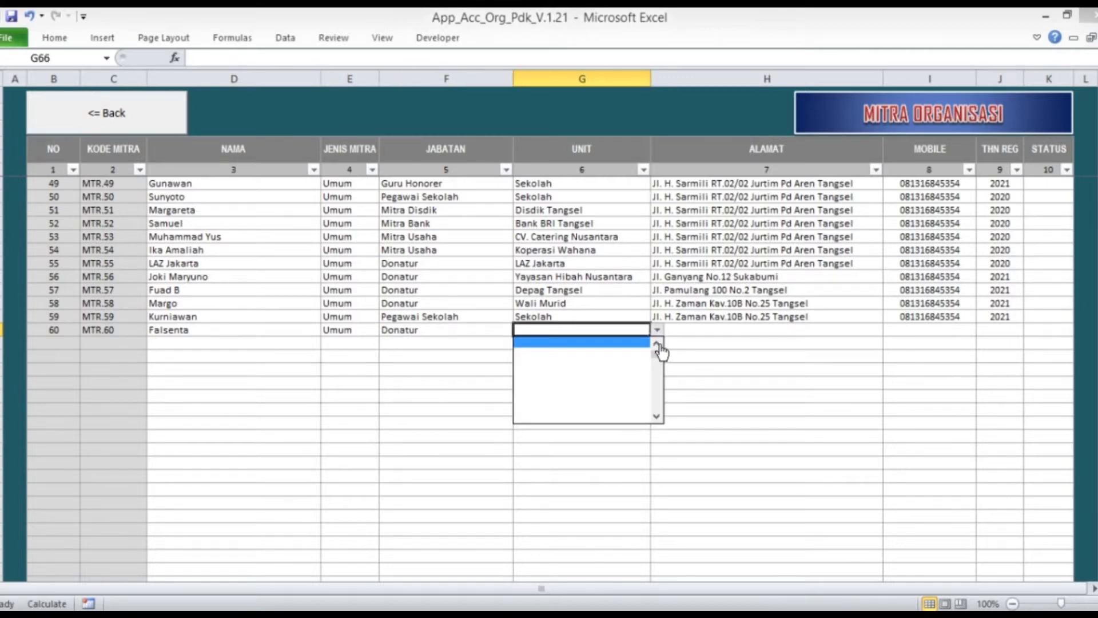
left_click(657, 344)
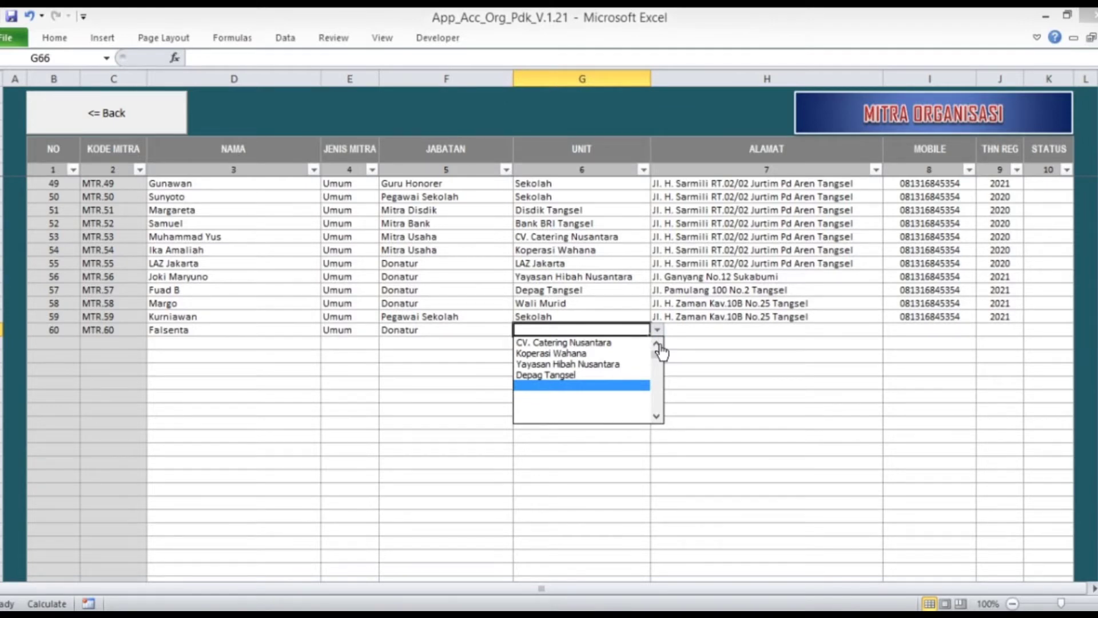
left_click(589, 365)
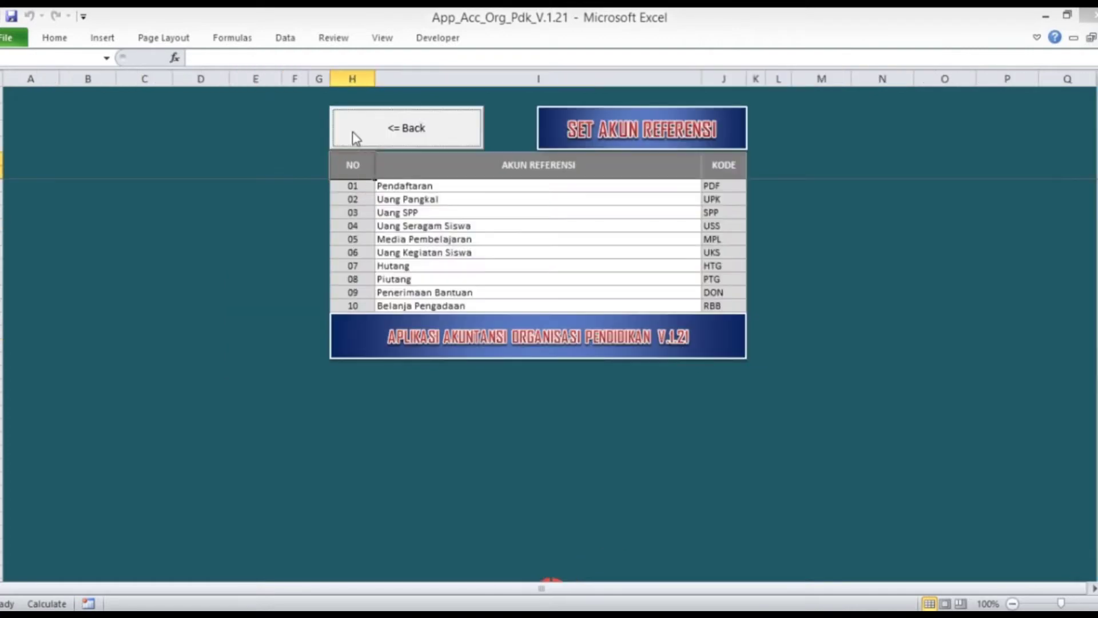
Add Yayasan Bantuan Sekolah as a new unit in the position and unit settings
left_click(355, 137)
left_click(584, 292)
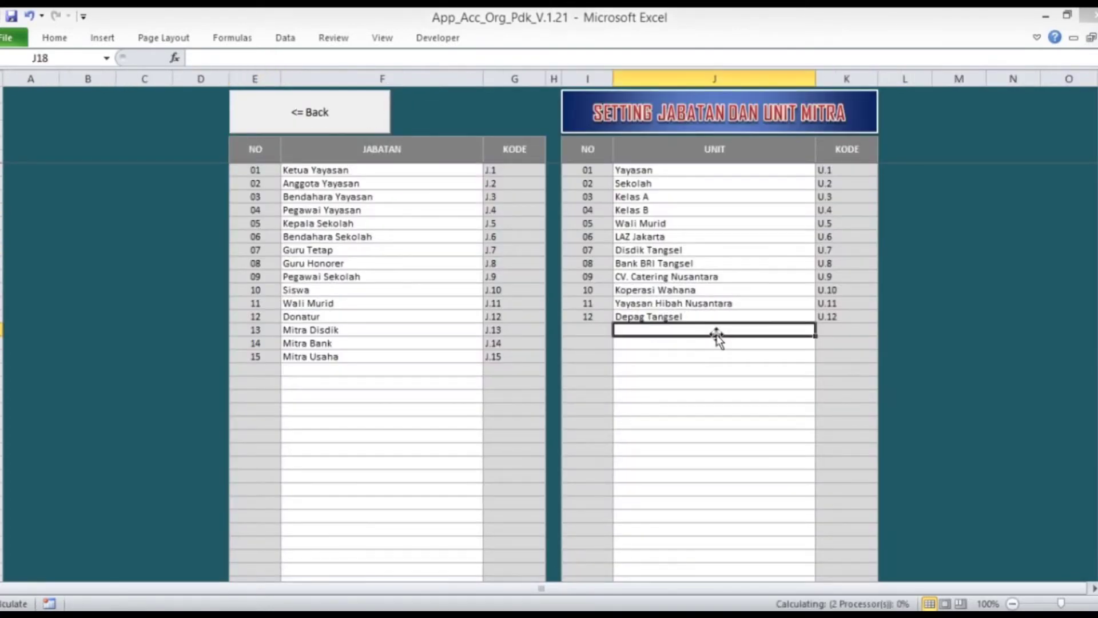
type("Y")
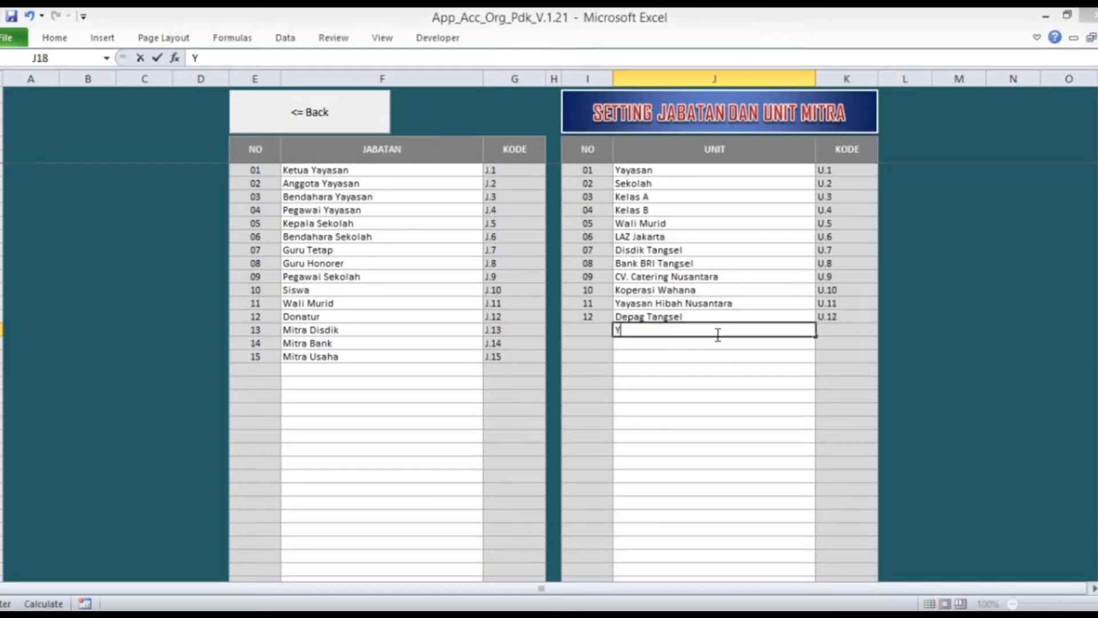
type("ayasan ")
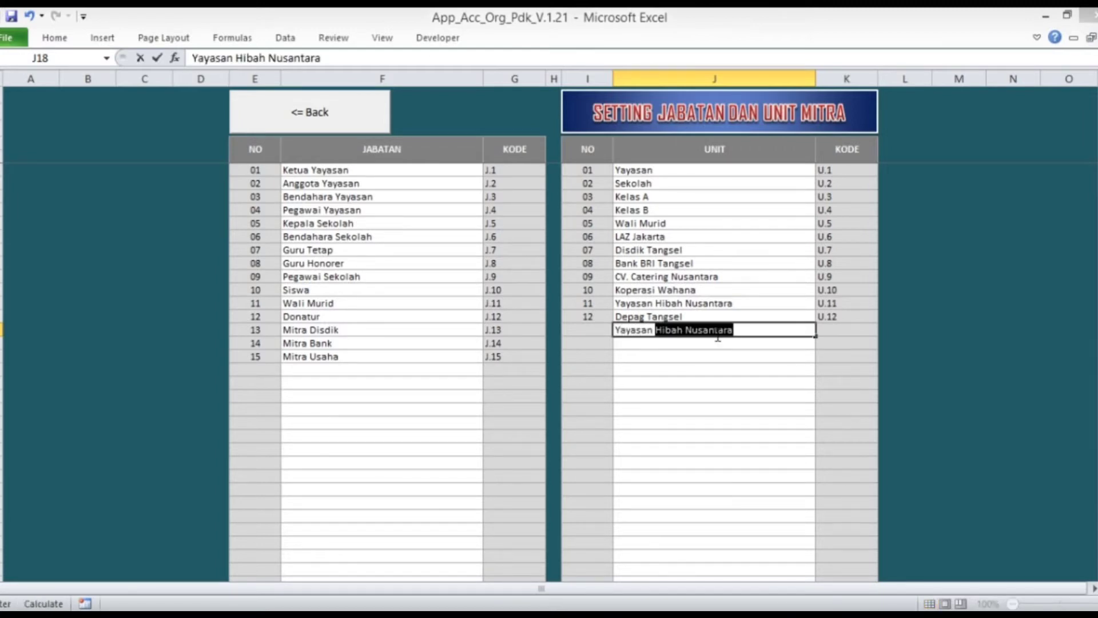
type("Bantuan ")
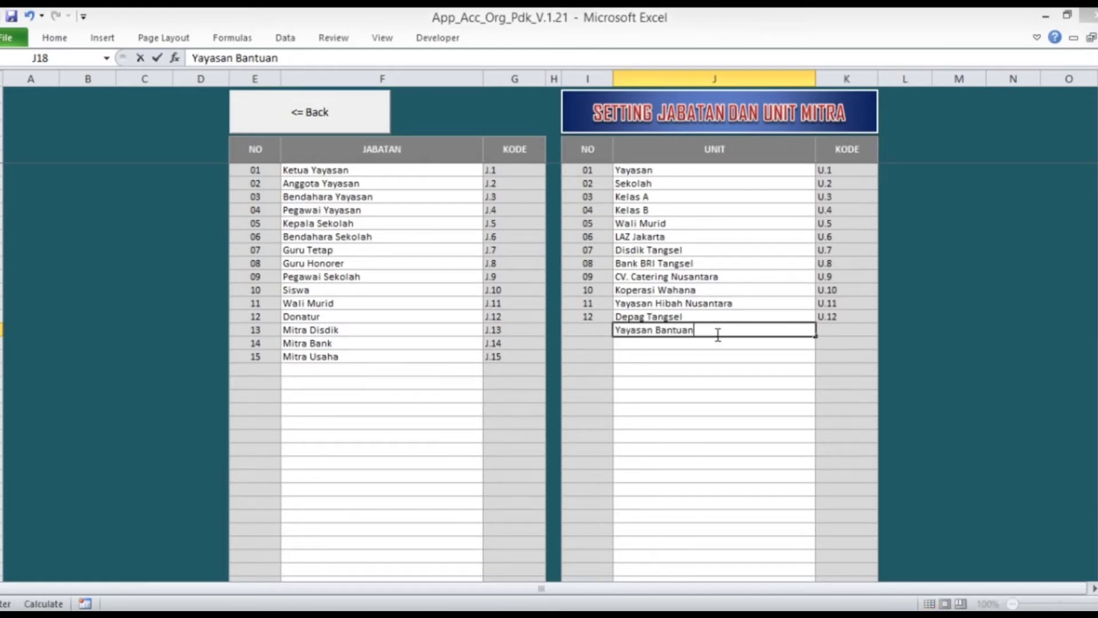
type("Sekolah")
key("Return")
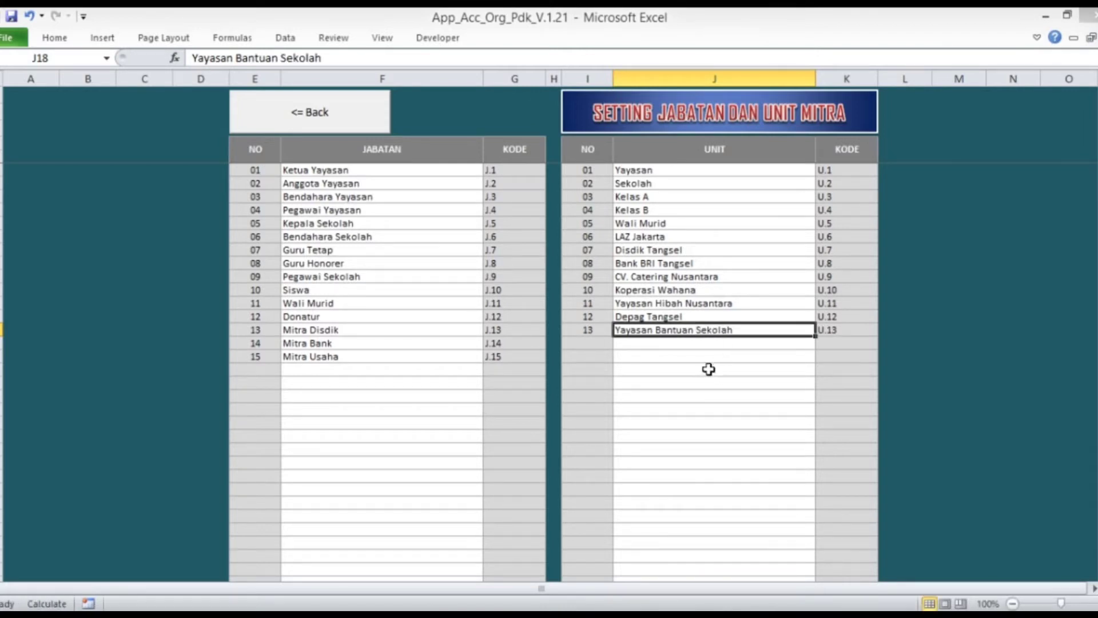
Return to the partner table and bring up the new partner's unit choices
left_click(263, 117)
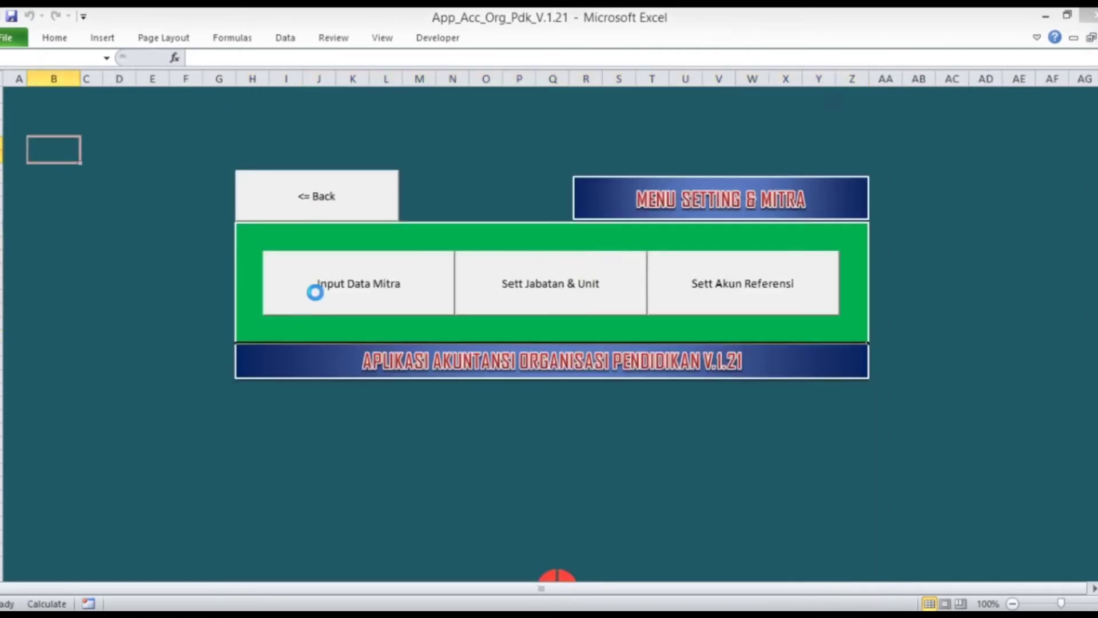
left_click(314, 292)
left_click(552, 330)
left_click(658, 331)
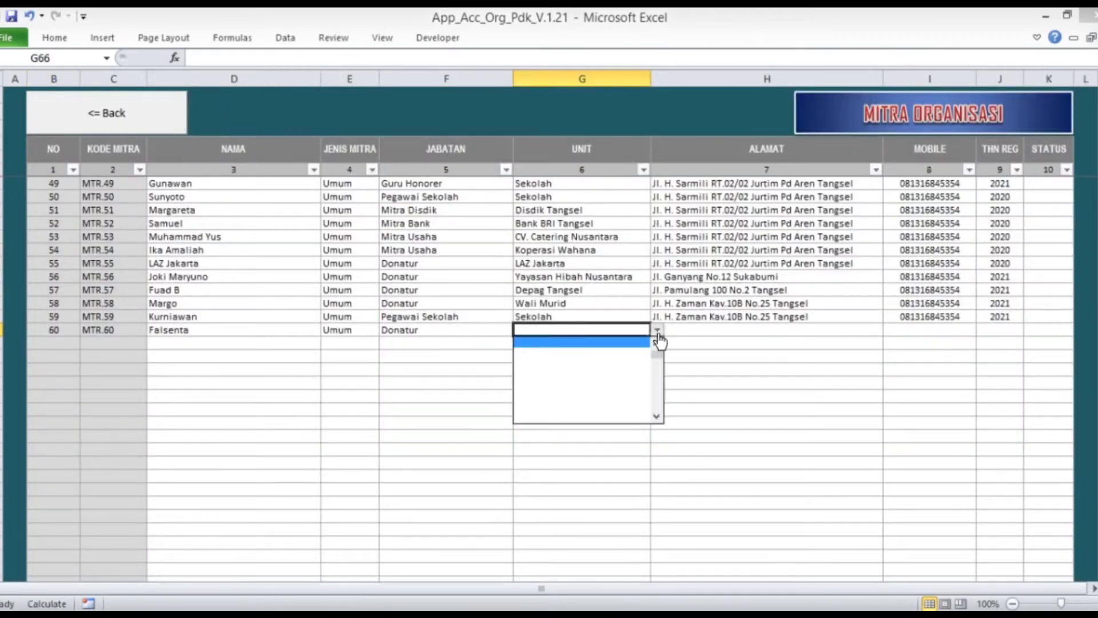
Set the new partner's unit to Yayasan Bantuan Sekolah and enter the partner's street address
left_click(657, 344)
left_click(657, 344)
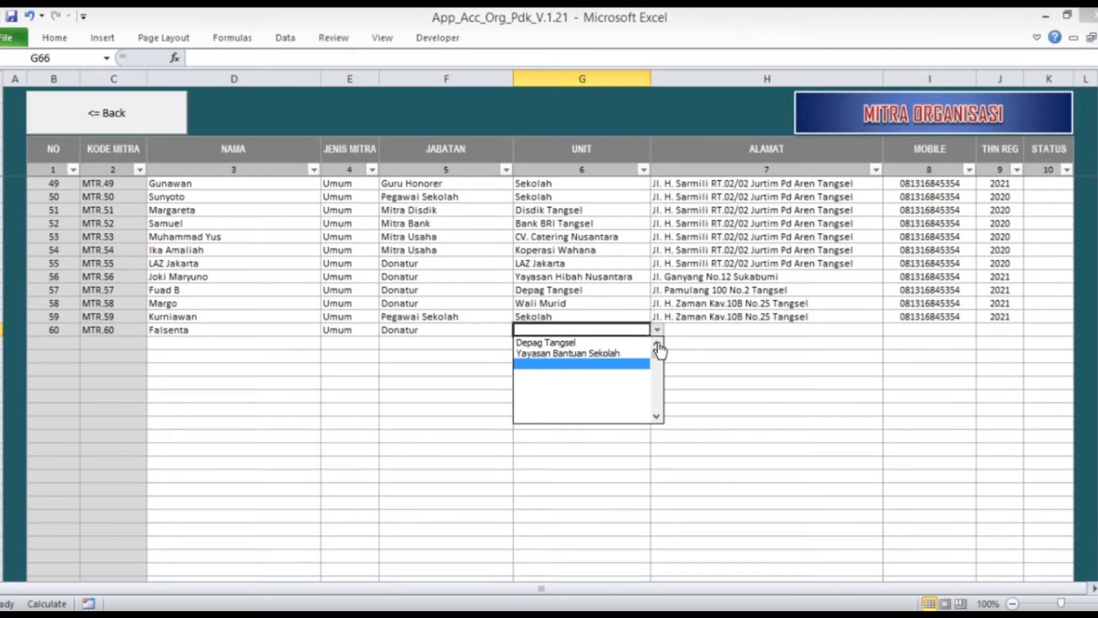
left_click(621, 356)
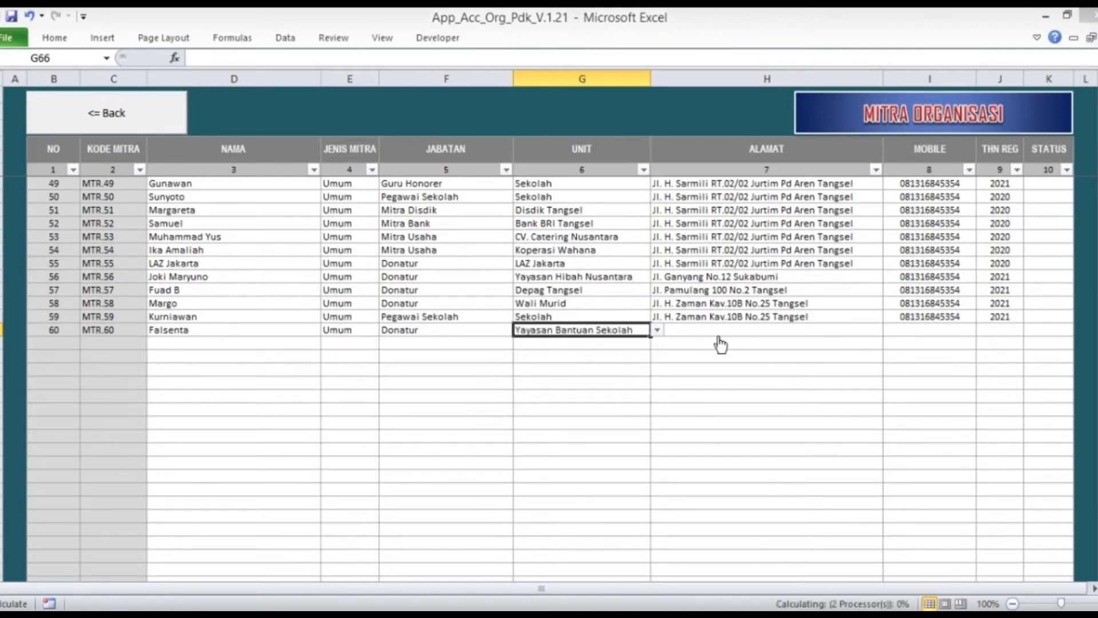
left_click(719, 330)
type("Jl")
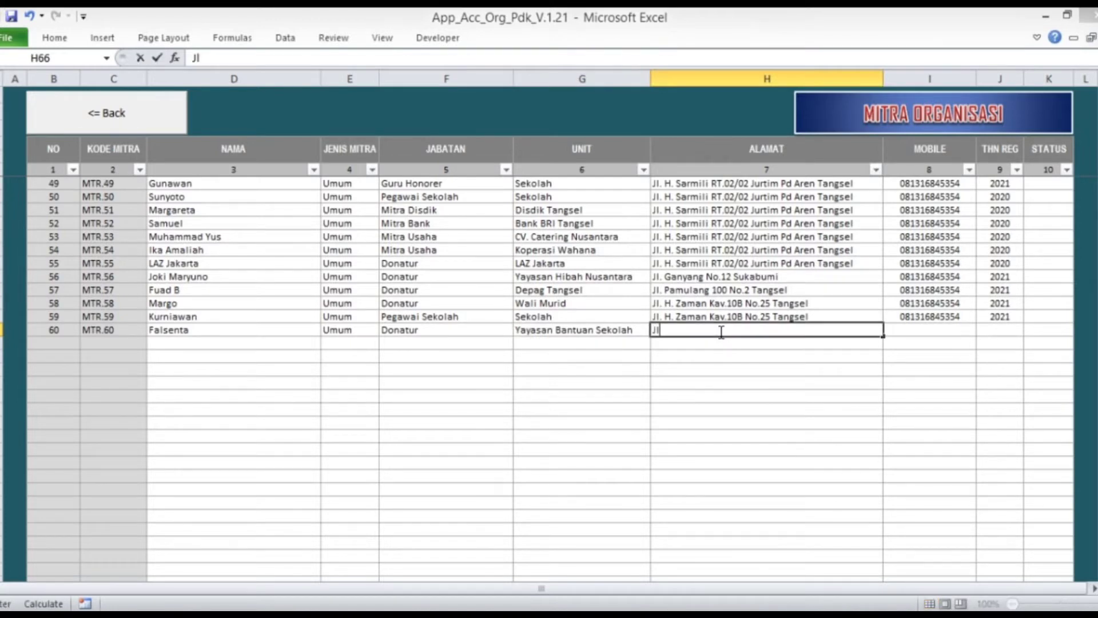
type(". Pegangsaan Ba")
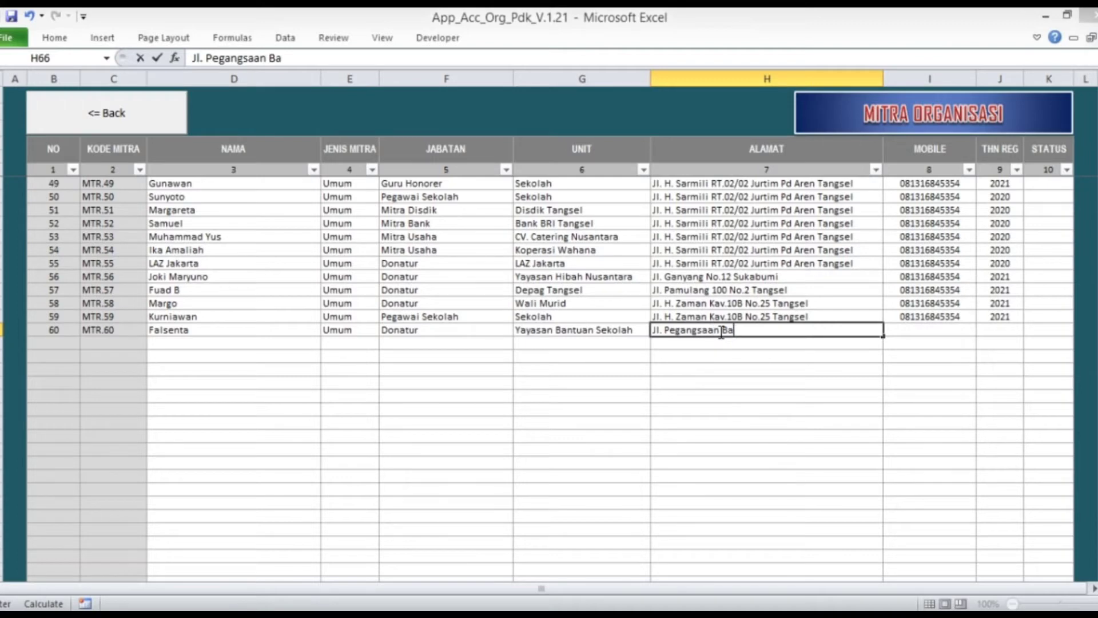
type("rat No.1001 Jak")
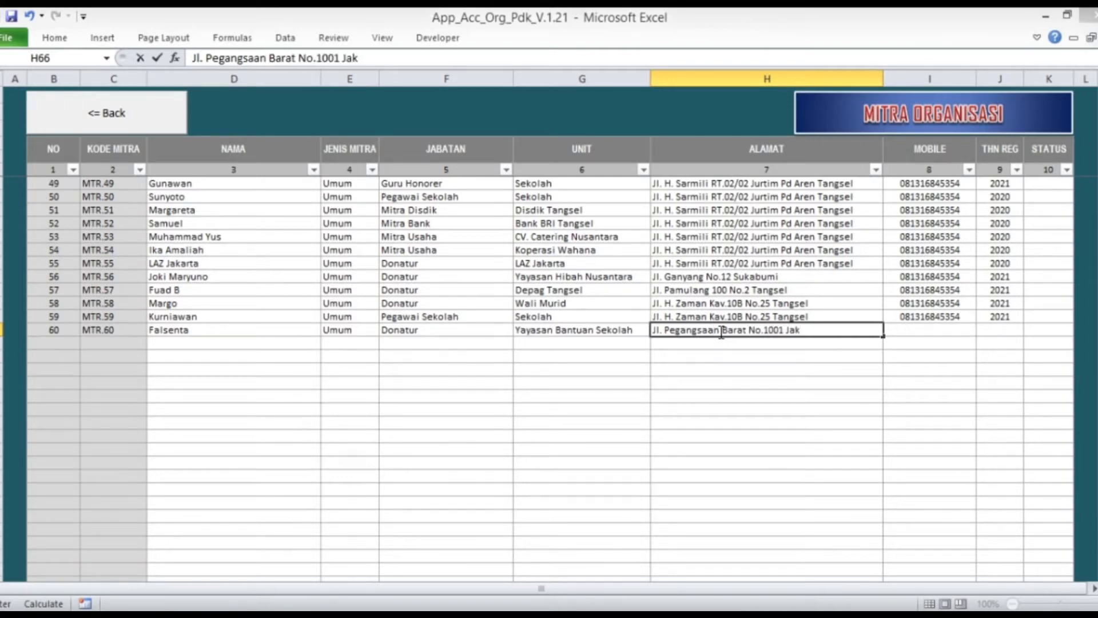
type("arta")
key("Tab")
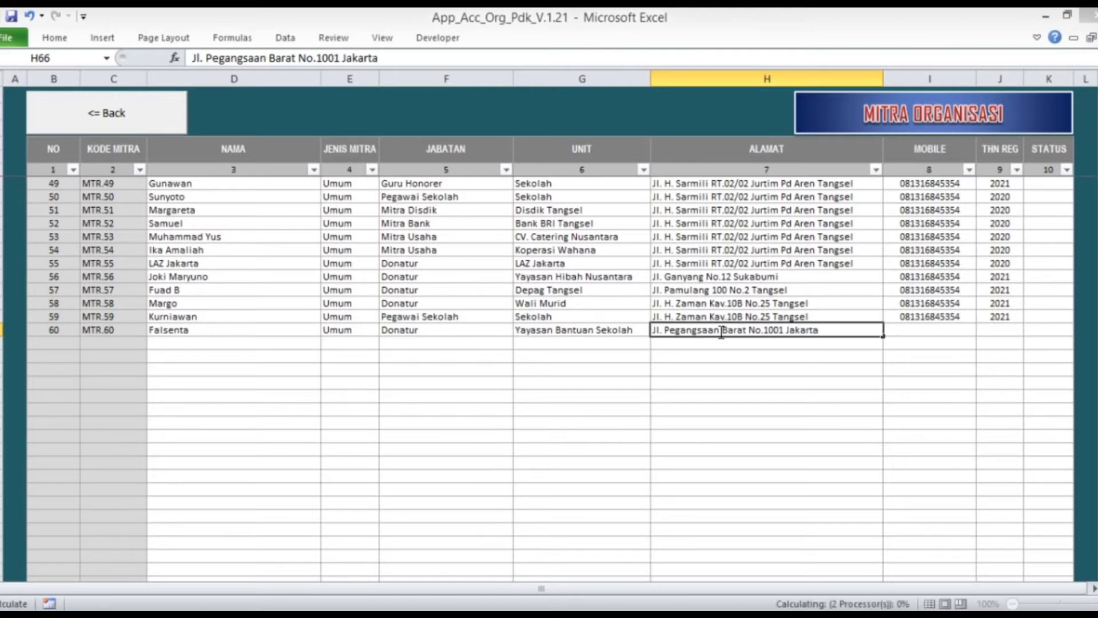
Copy the mobile number and 2021 registration year from the row above into MTR.60
key("Up")
key("shift+Right")
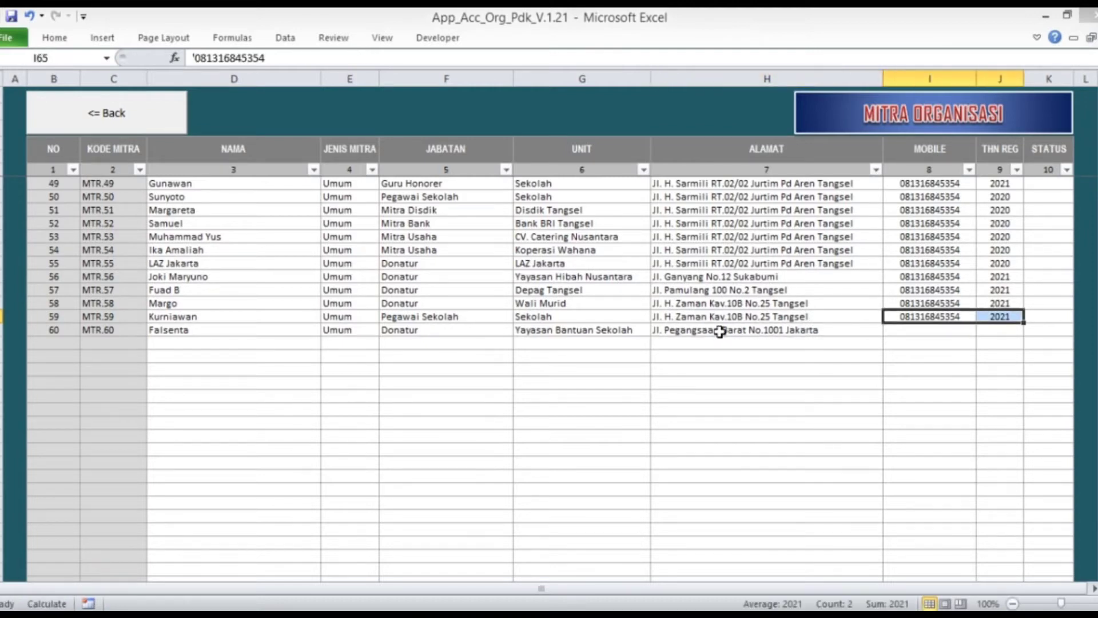
key("ctrl+c")
key("Down")
key("ctrl+v")
key("Left")
key("Escape")
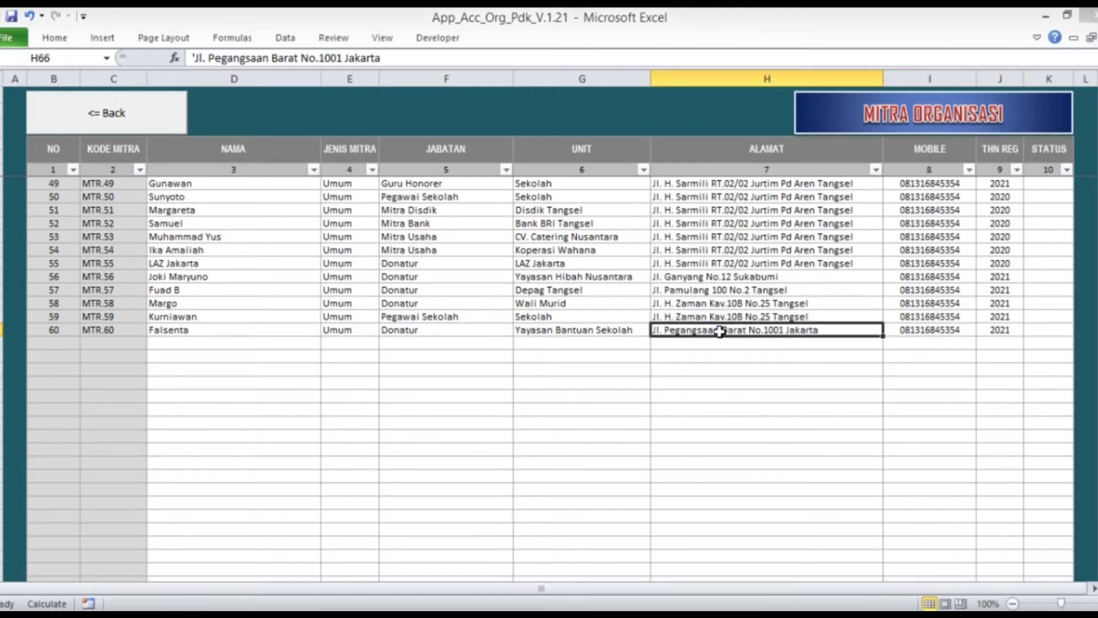
left_click(60, 153)
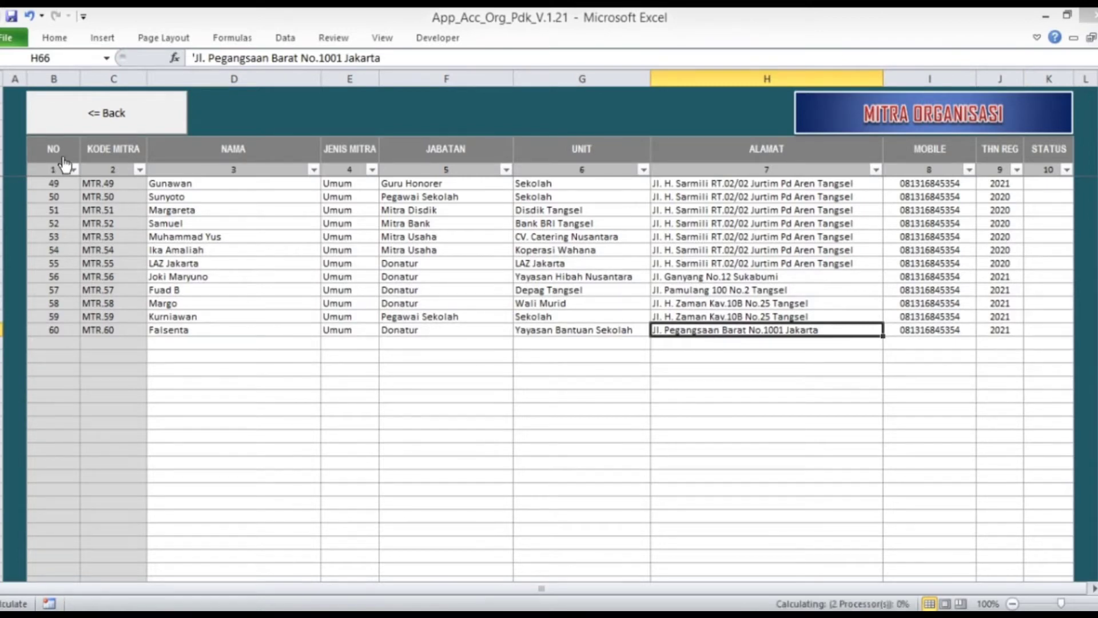
Open the Jurnal Umum menu and view the Jurnal Kas and Bank Sekolah journals
left_click(75, 120)
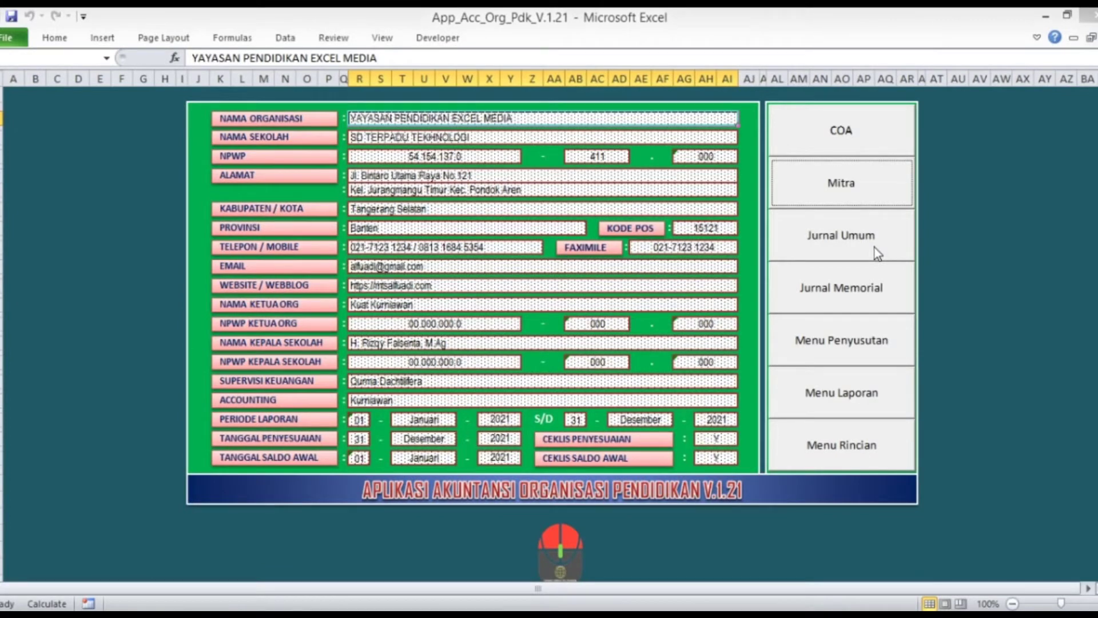
left_click(876, 254)
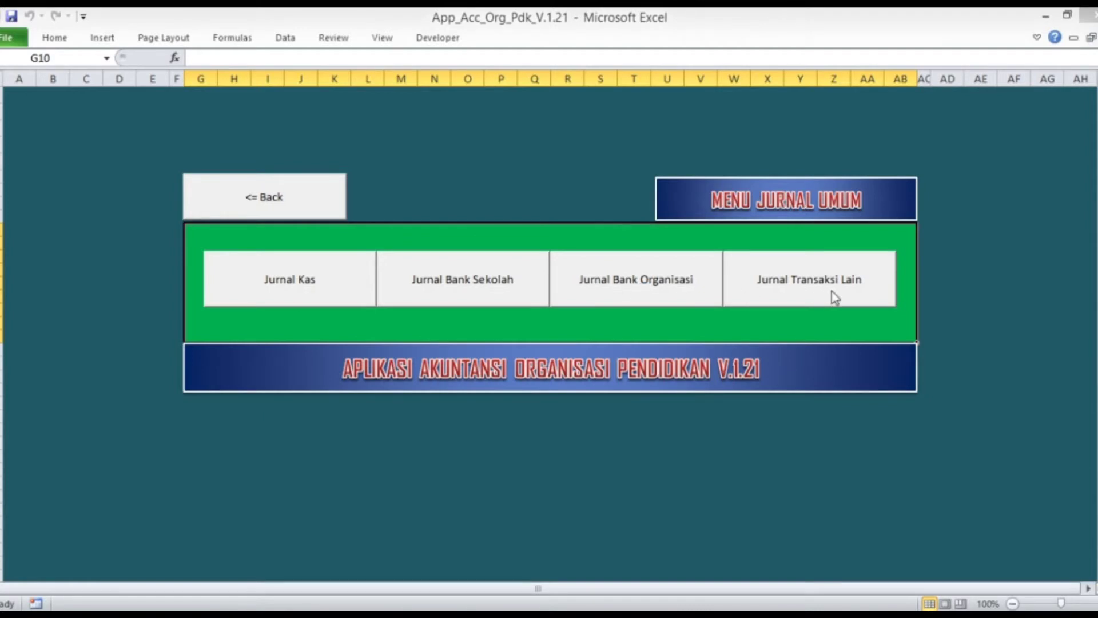
left_click(317, 294)
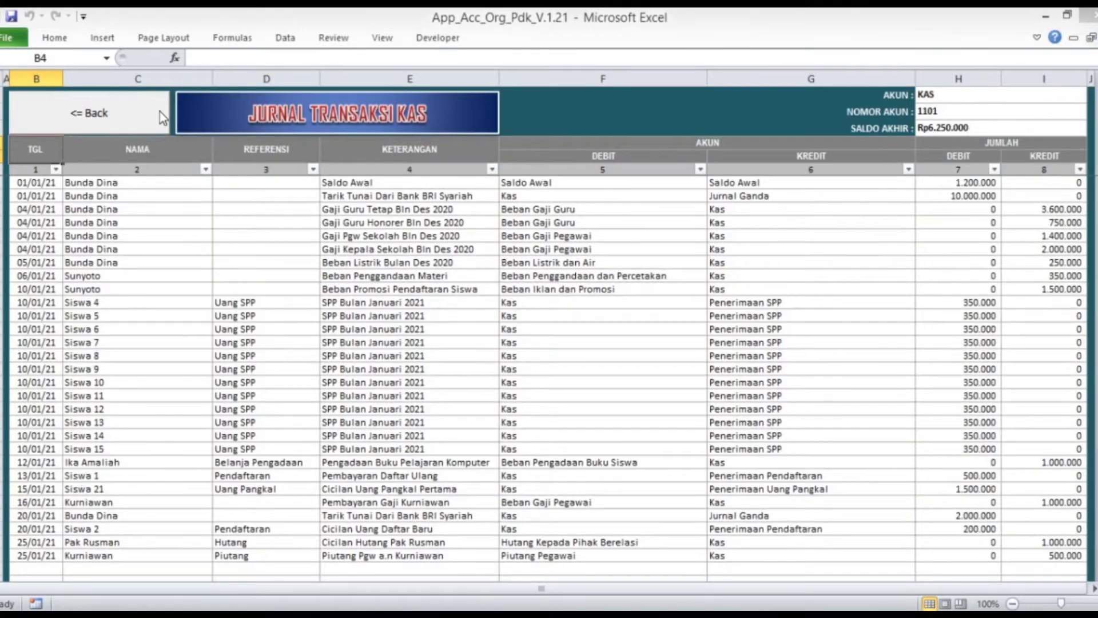
left_click(159, 112)
left_click(477, 286)
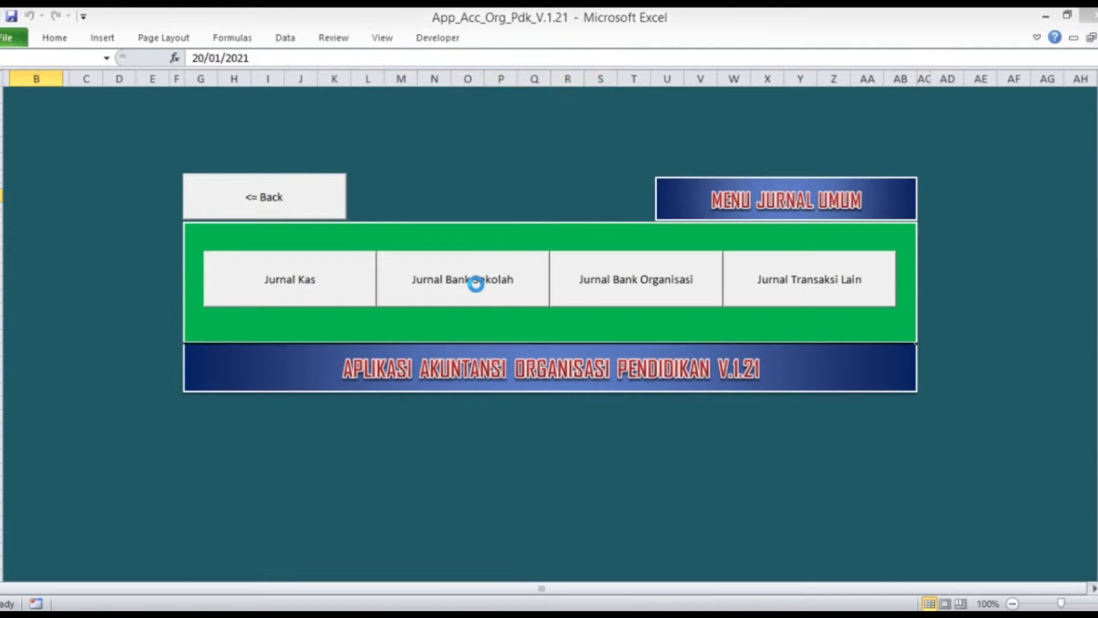
left_click(142, 111)
View the Bank Organisasi and Transaksi Lain journals, then go to the Chart of Account sheet
left_click(612, 284)
left_click(161, 114)
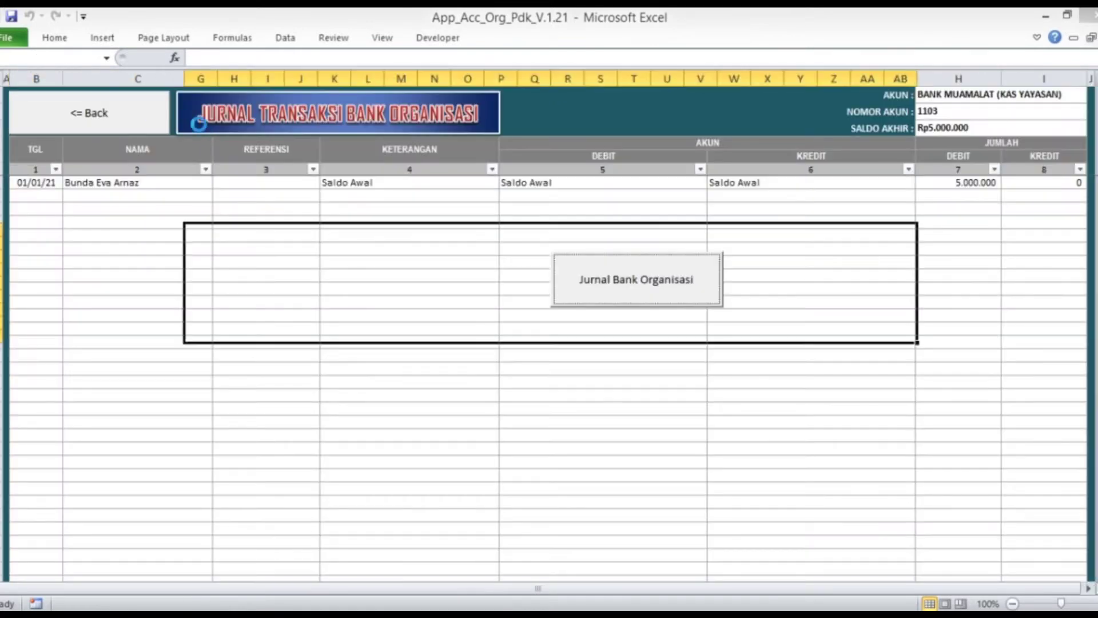
left_click(803, 285)
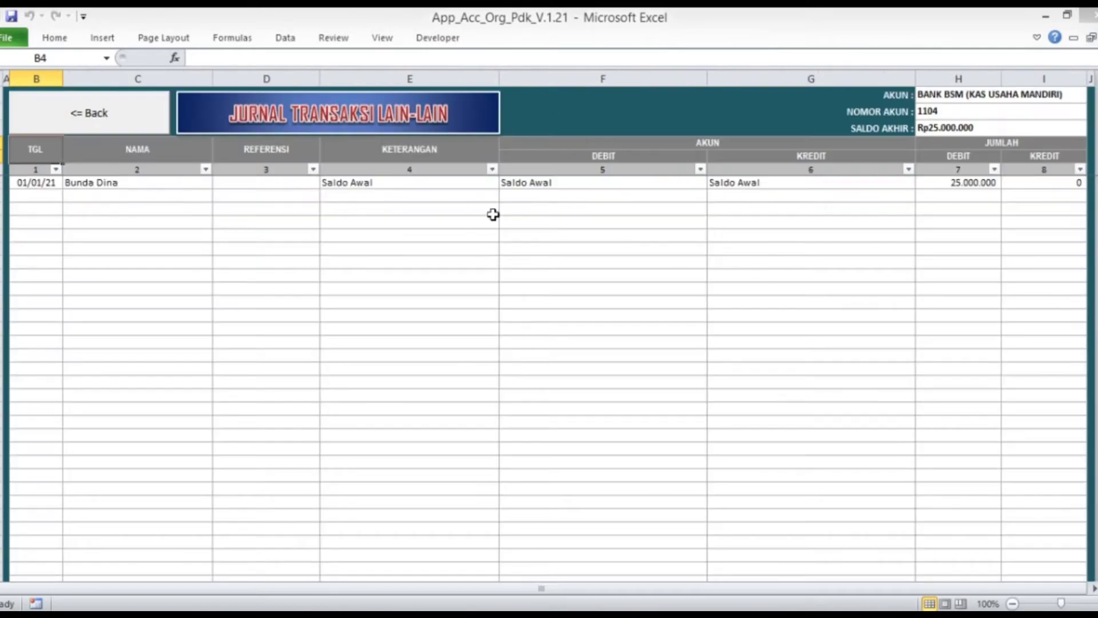
left_click(123, 116)
left_click(280, 195)
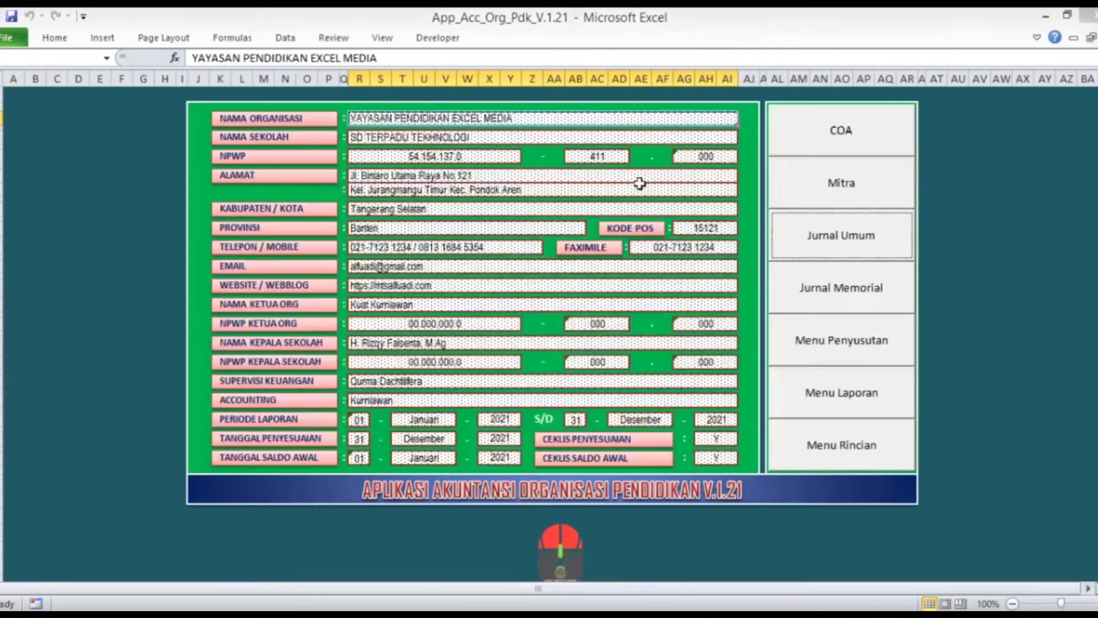
left_click(812, 127)
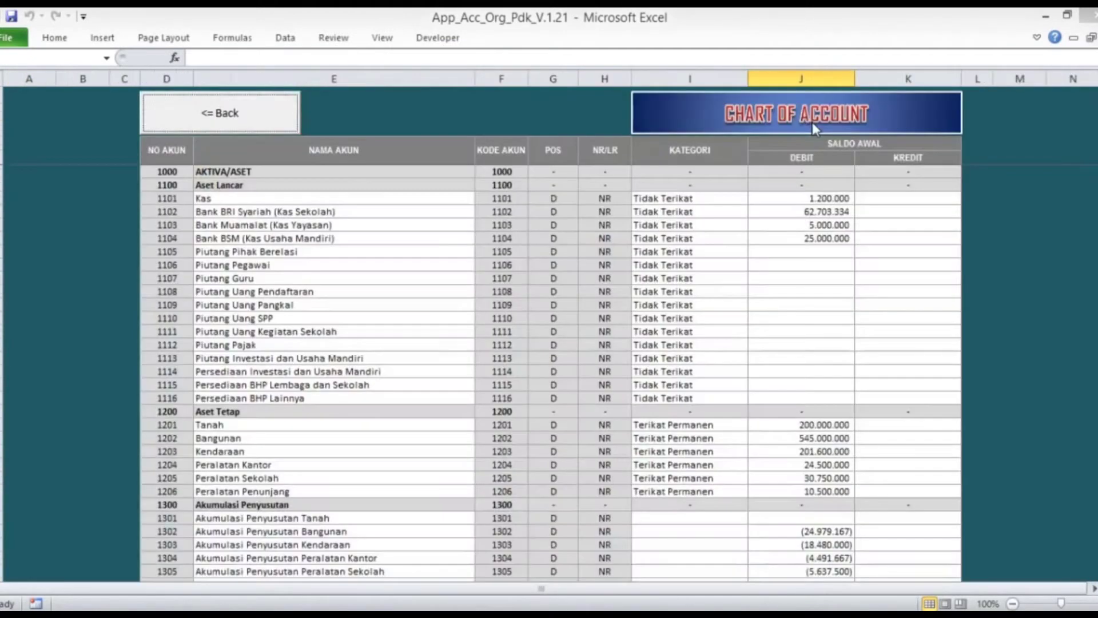
Select the Kas and three bank account names (1101–1104), then go back to the main menu
left_click(259, 199)
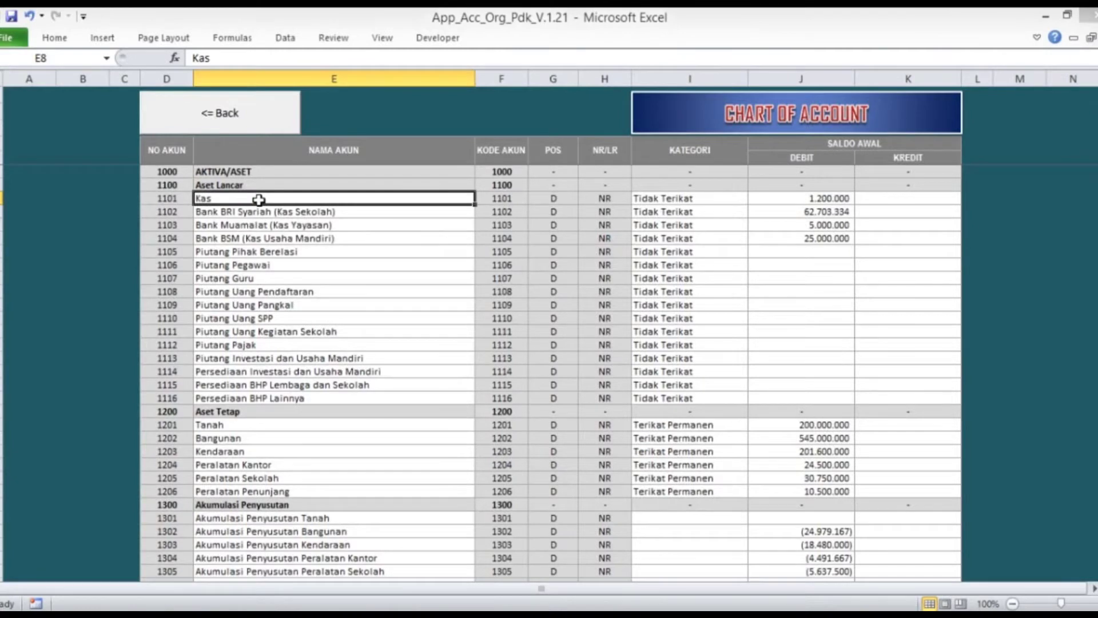
key("shift+Down")
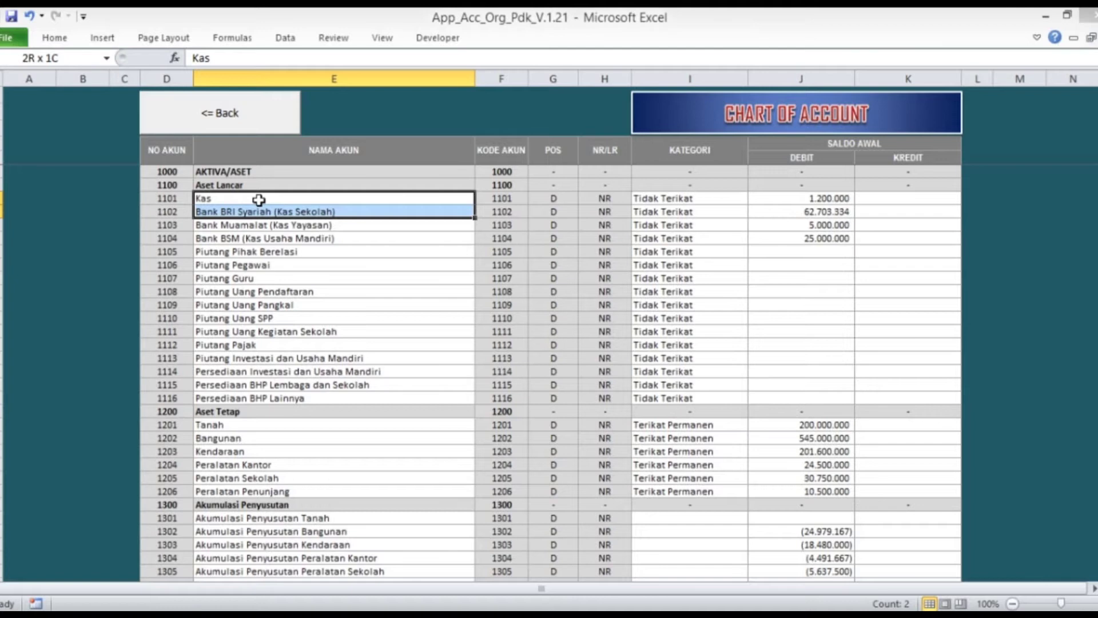
key("shift+Down")
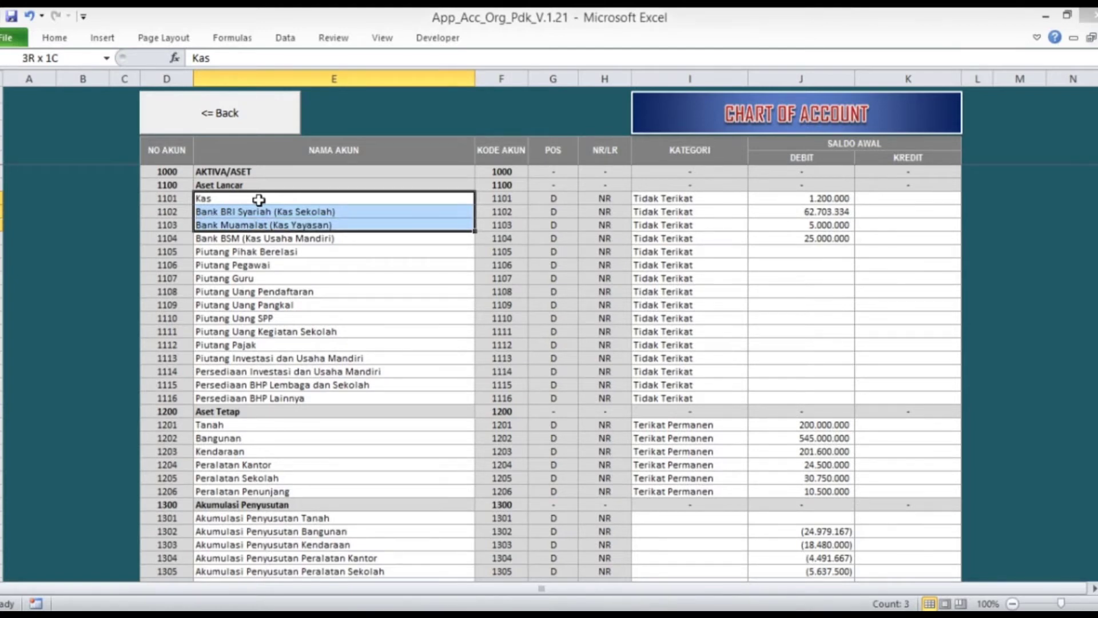
key("shift+Down")
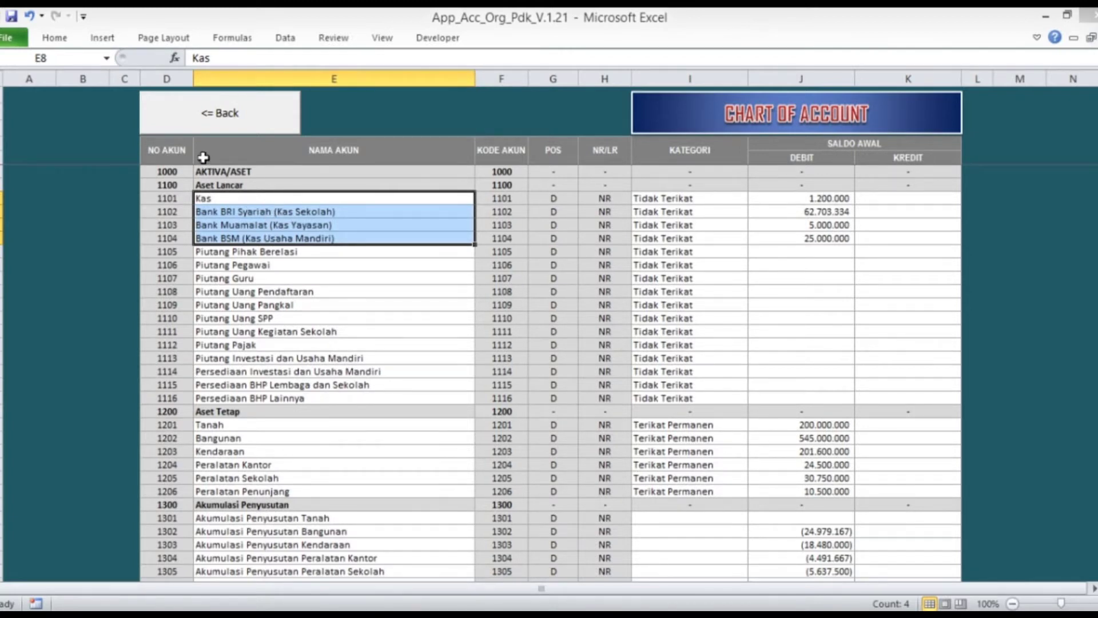
left_click(192, 117)
Open the Jurnal Kas cash journal from the Jurnal Umum menu
left_click(839, 237)
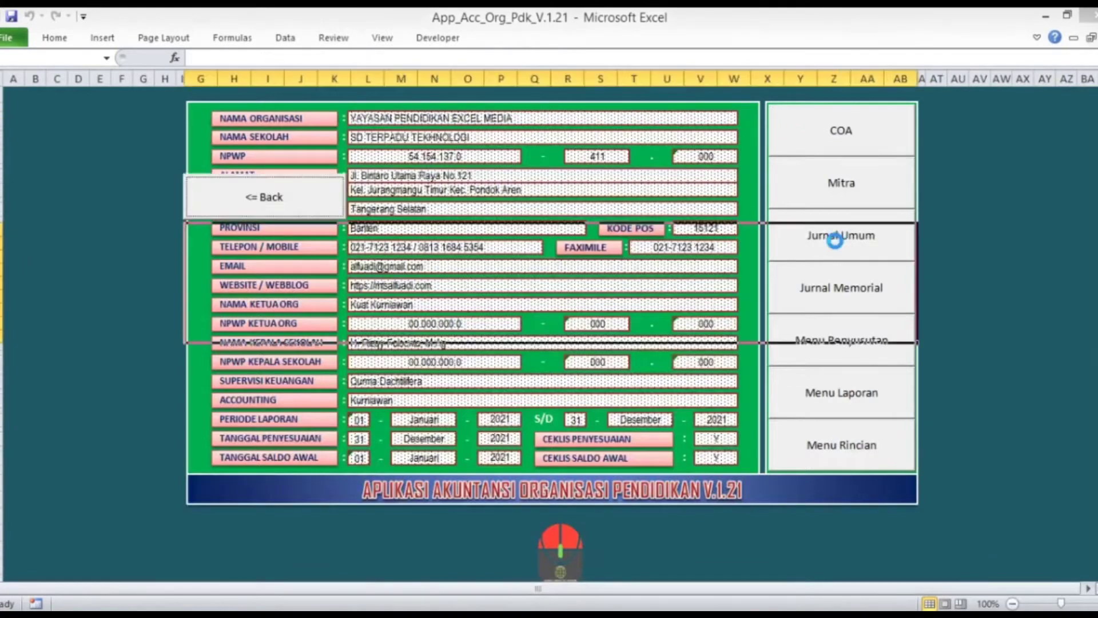
left_click(348, 296)
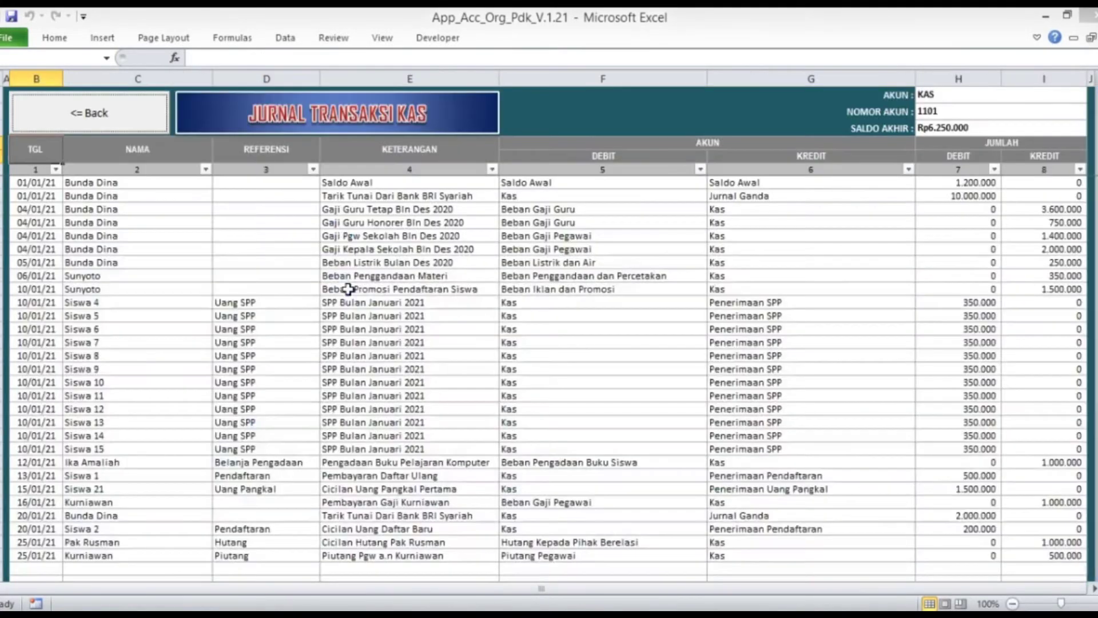
scroll(394, 289, "down", 3)
scroll(397, 289, "up", 1)
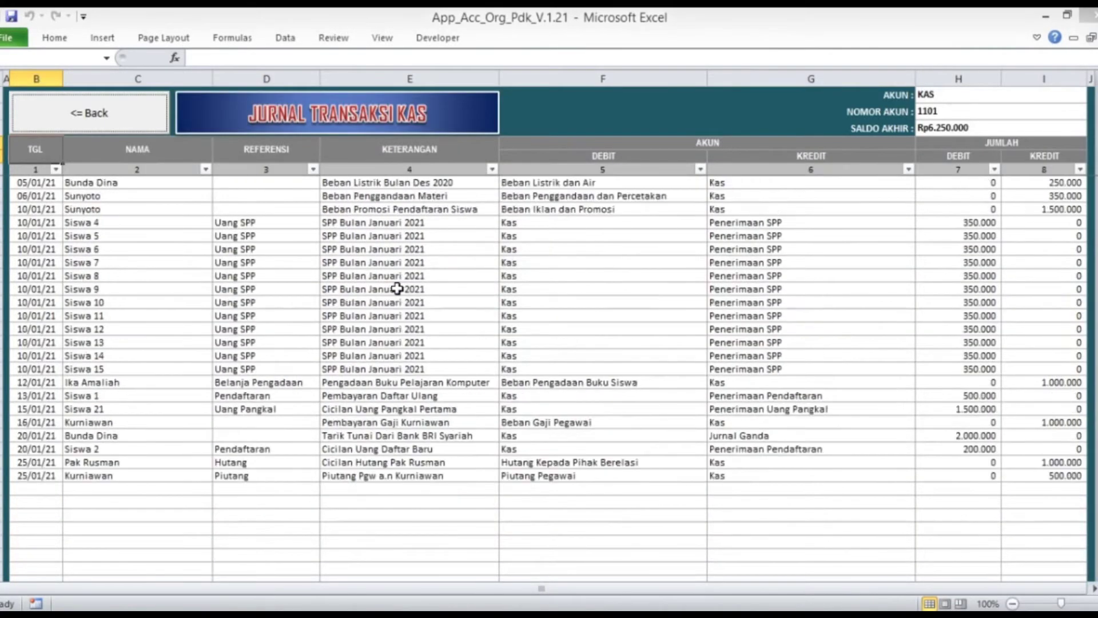
scroll(396, 289, "down", 7)
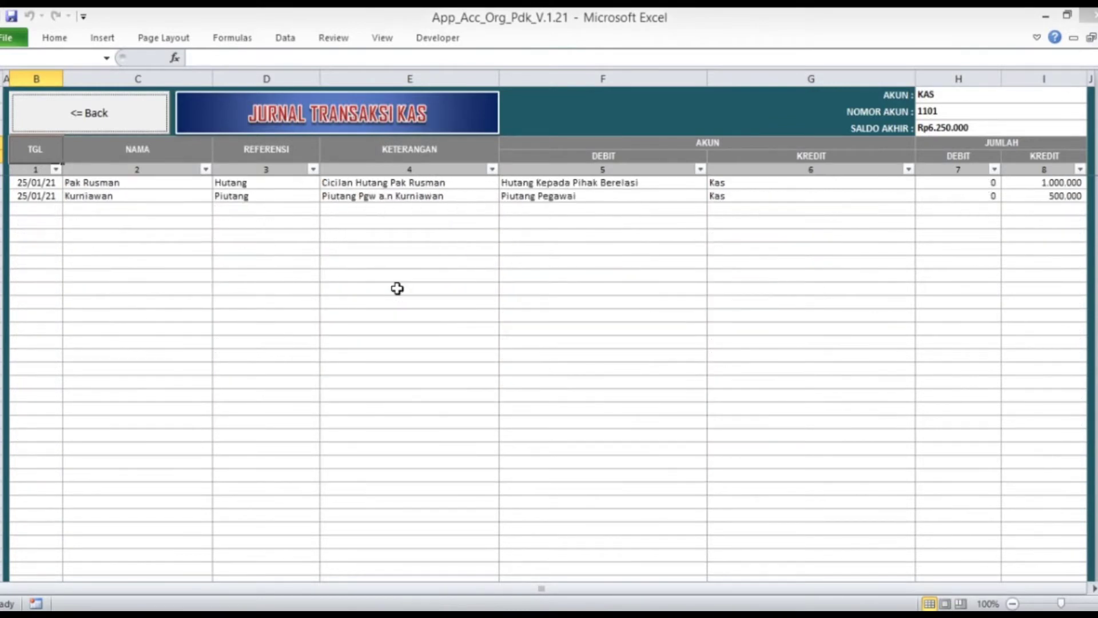
scroll(397, 289, "up", 1)
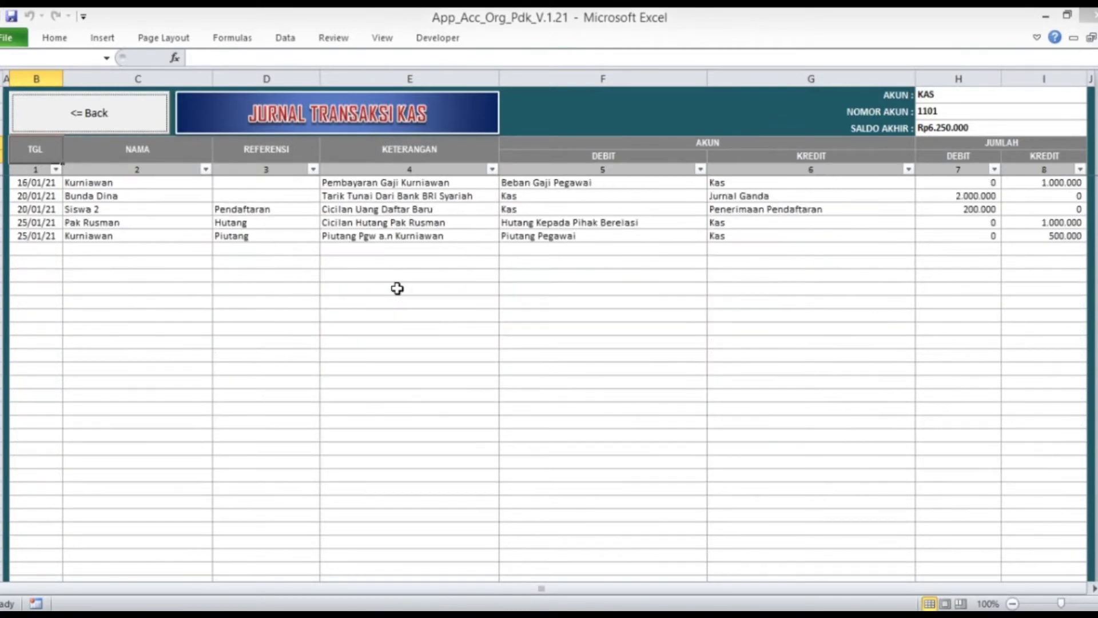
Date a new cash entry 29/01/21 in the first empty row below the transactions
left_click(33, 248)
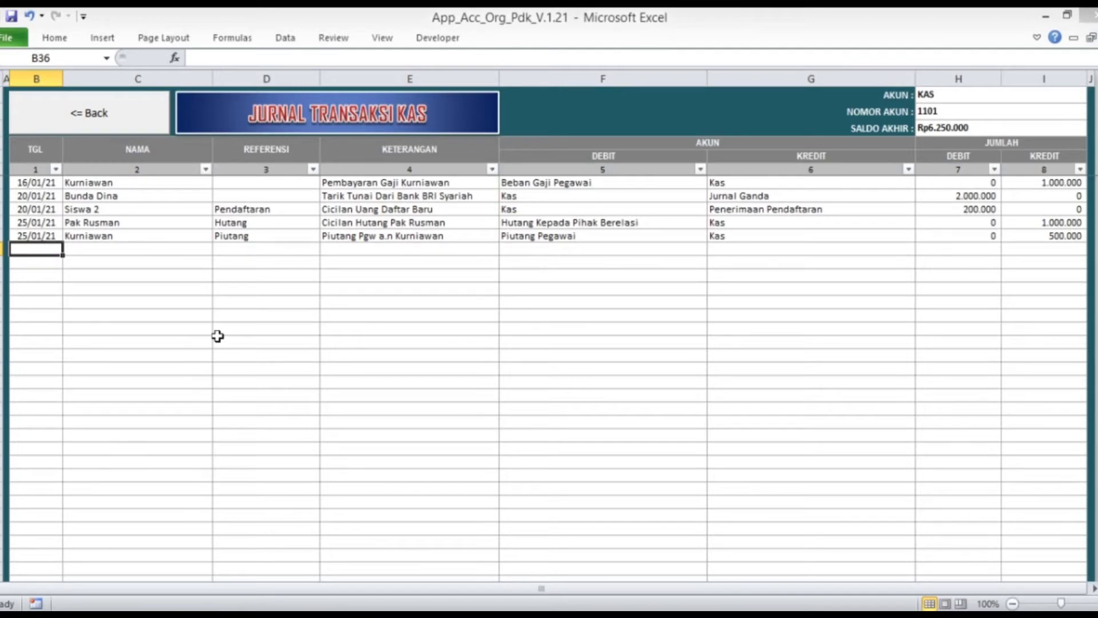
type("29/01/21")
key("Return")
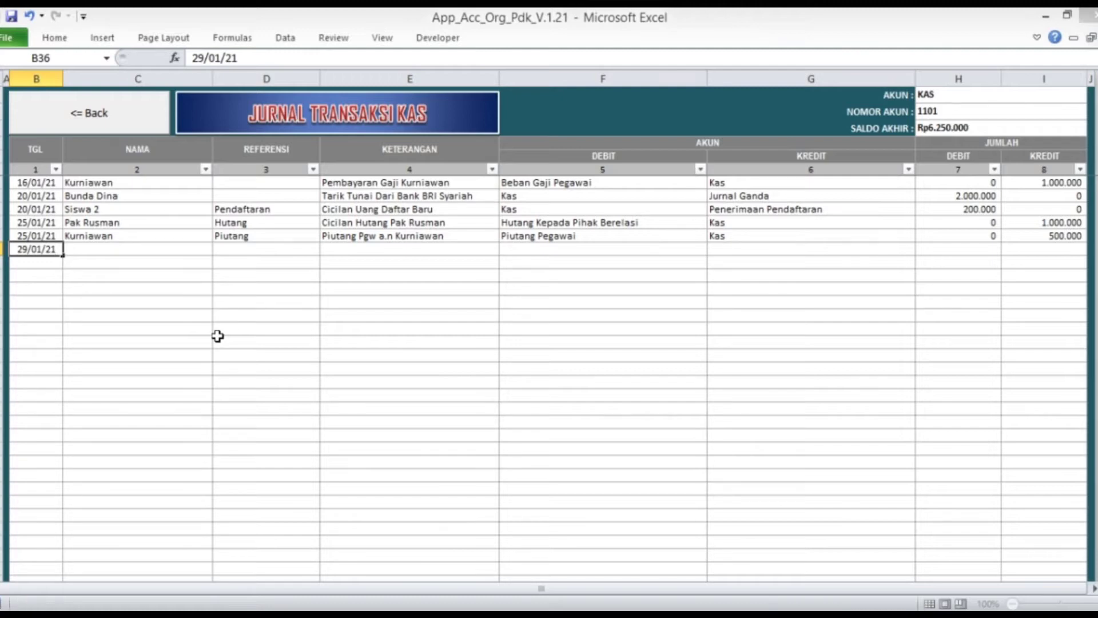
key("Tab")
left_click(219, 249)
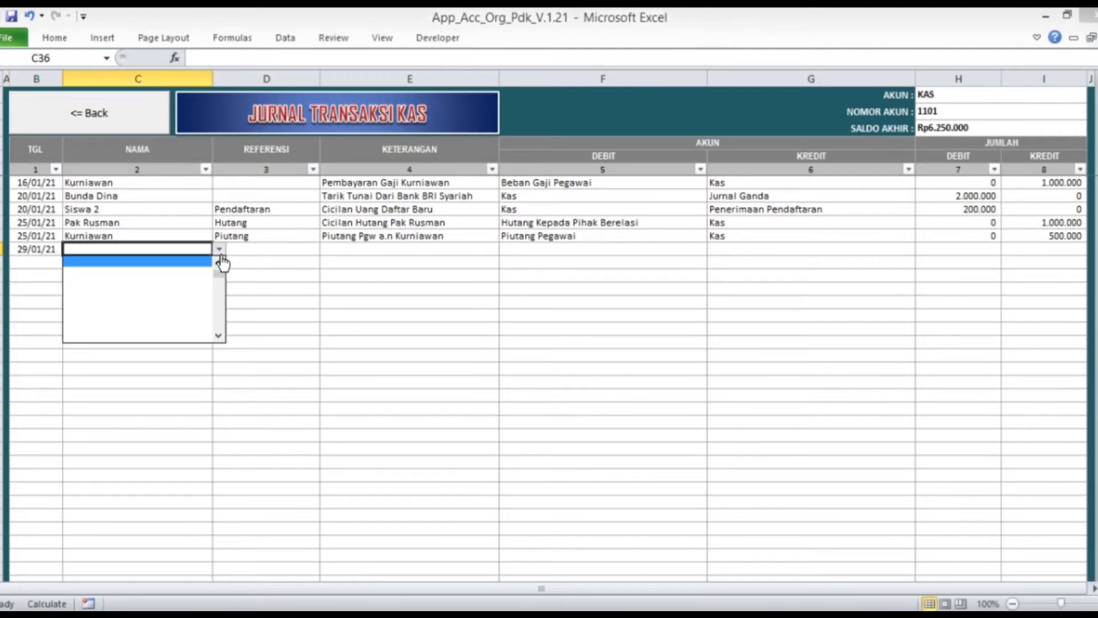
Try the new row's name list, close it unchosen and scroll back to the row
left_click(220, 264)
left_click(220, 263)
left_click(220, 264)
left_click(318, 262)
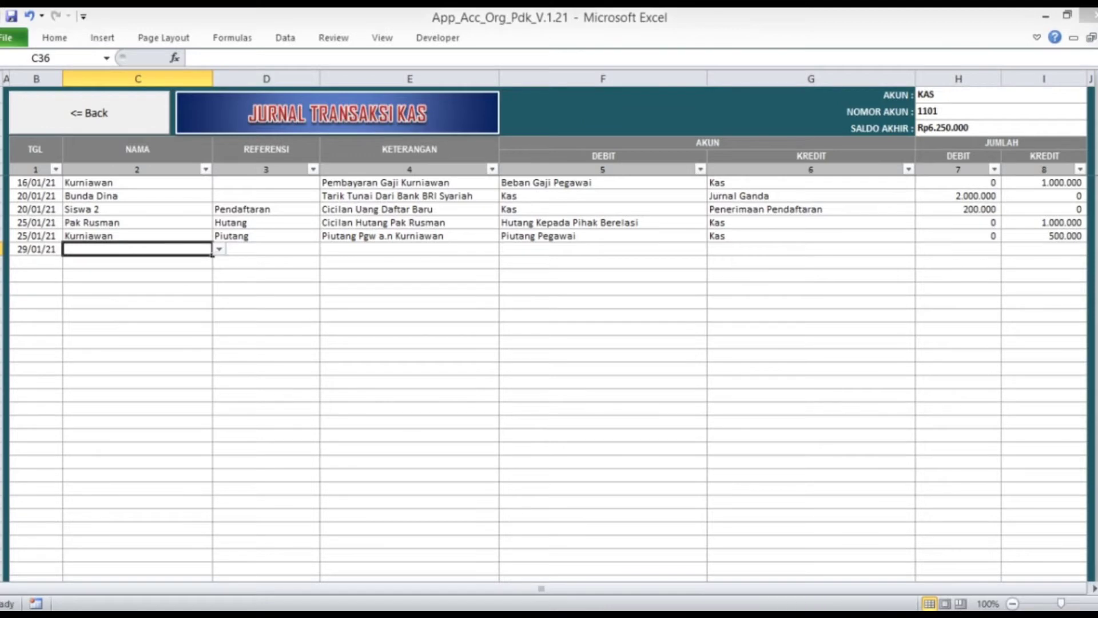
scroll(319, 238, "up", 8)
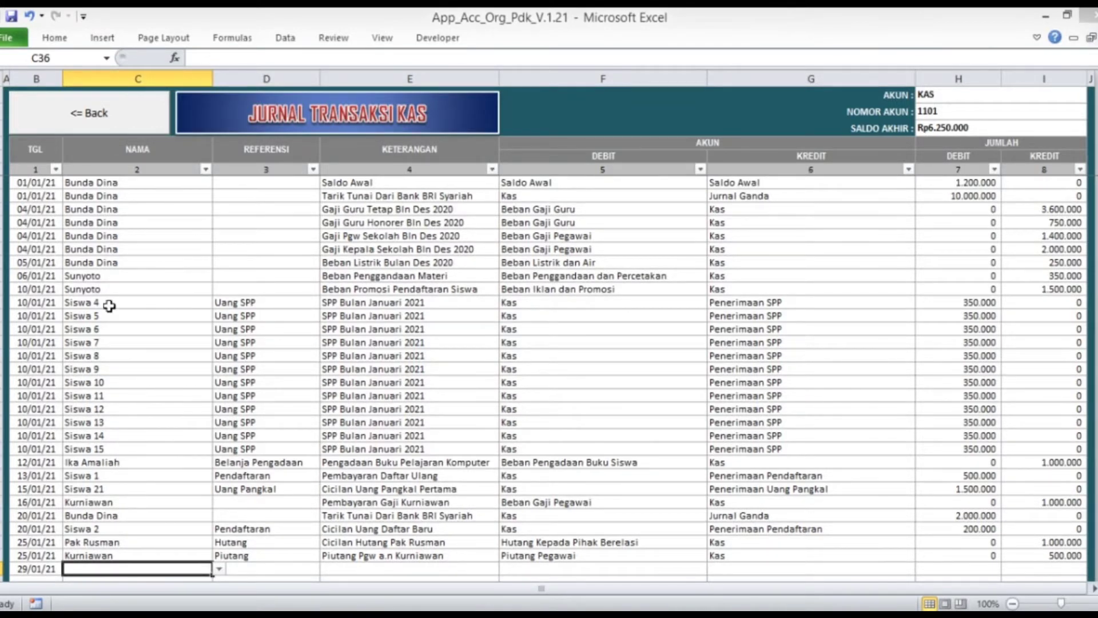
scroll(140, 223, "down", 3)
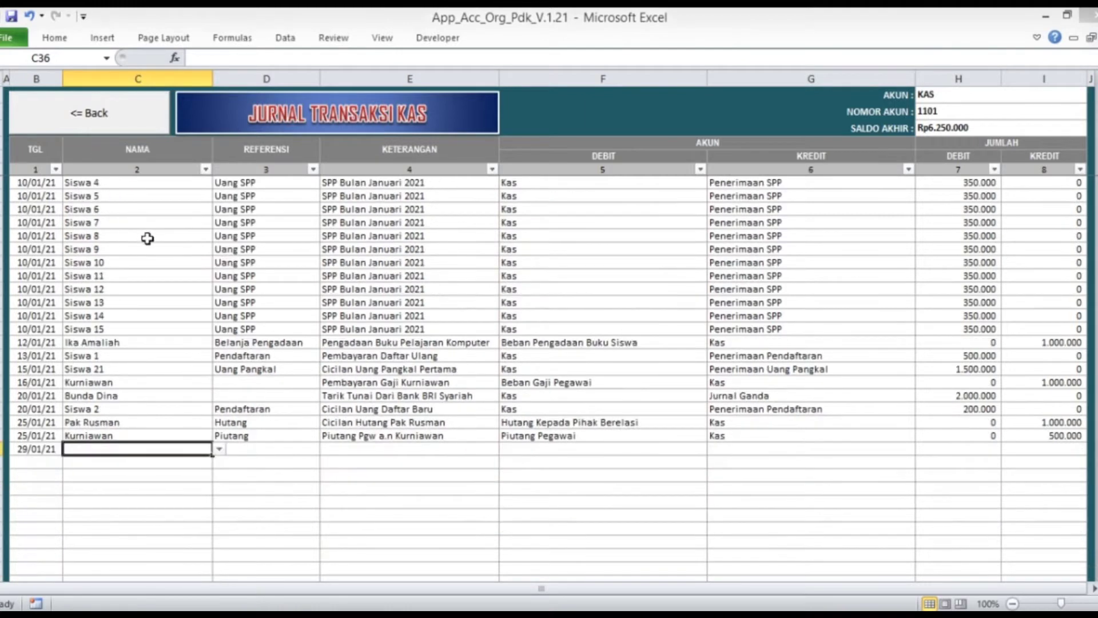
Choose Siswa 20 as the name on the 29/01/21 cash entry
left_click(219, 450)
left_click(220, 464)
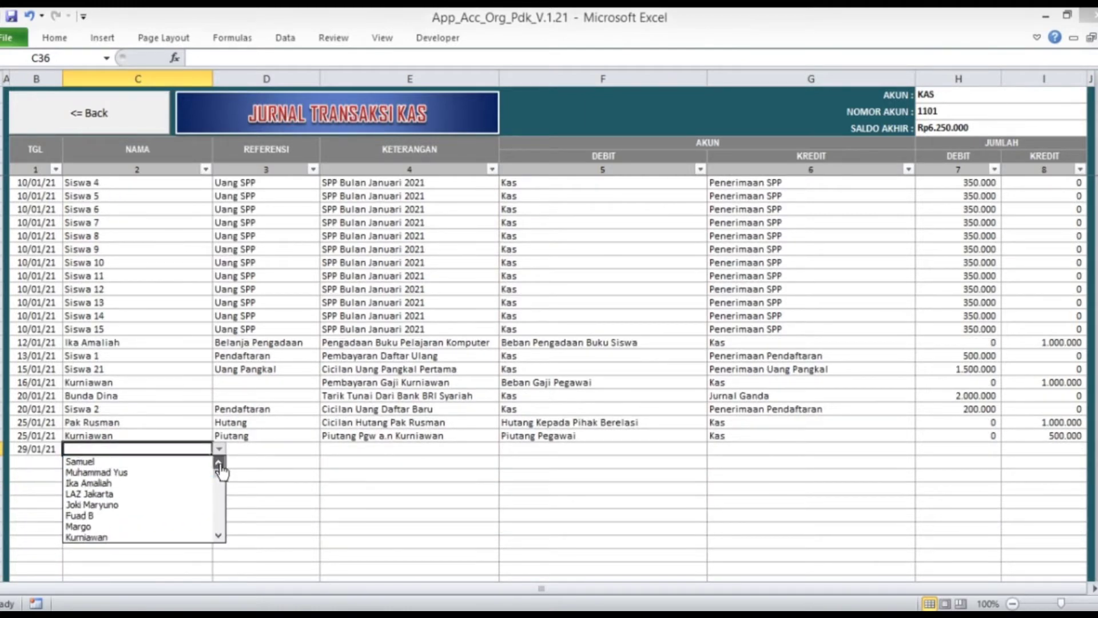
left_click(220, 465)
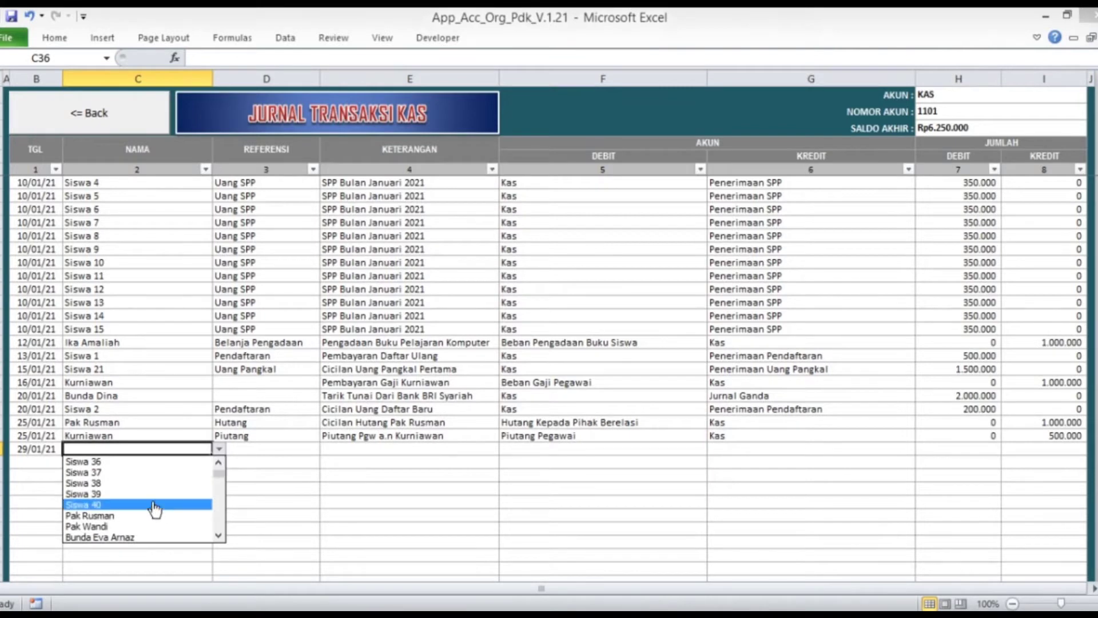
left_click(218, 464)
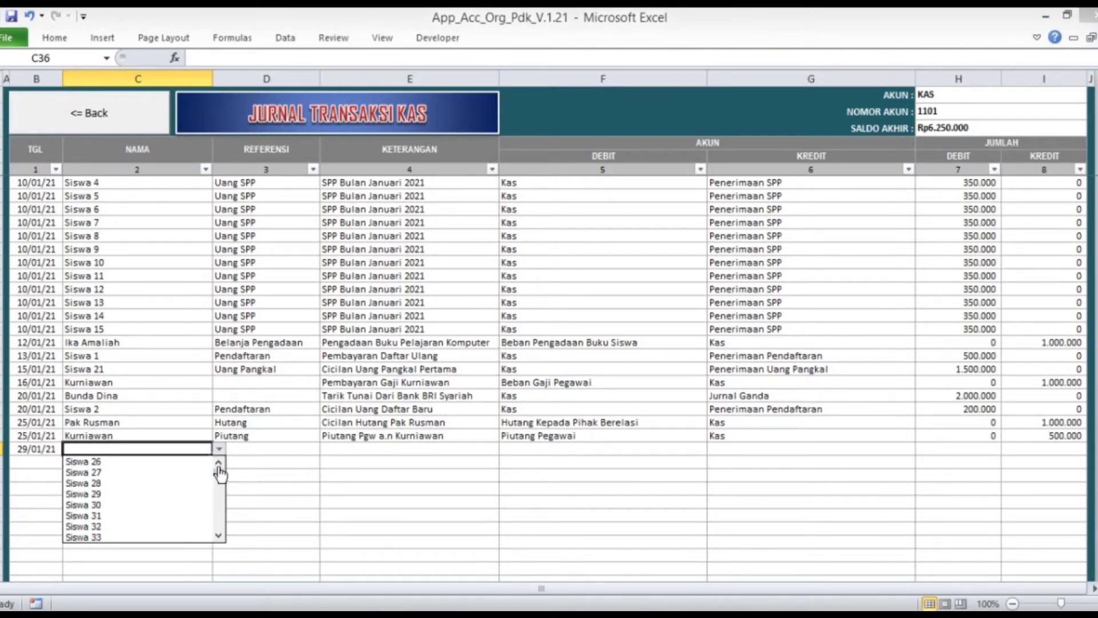
left_click(219, 468)
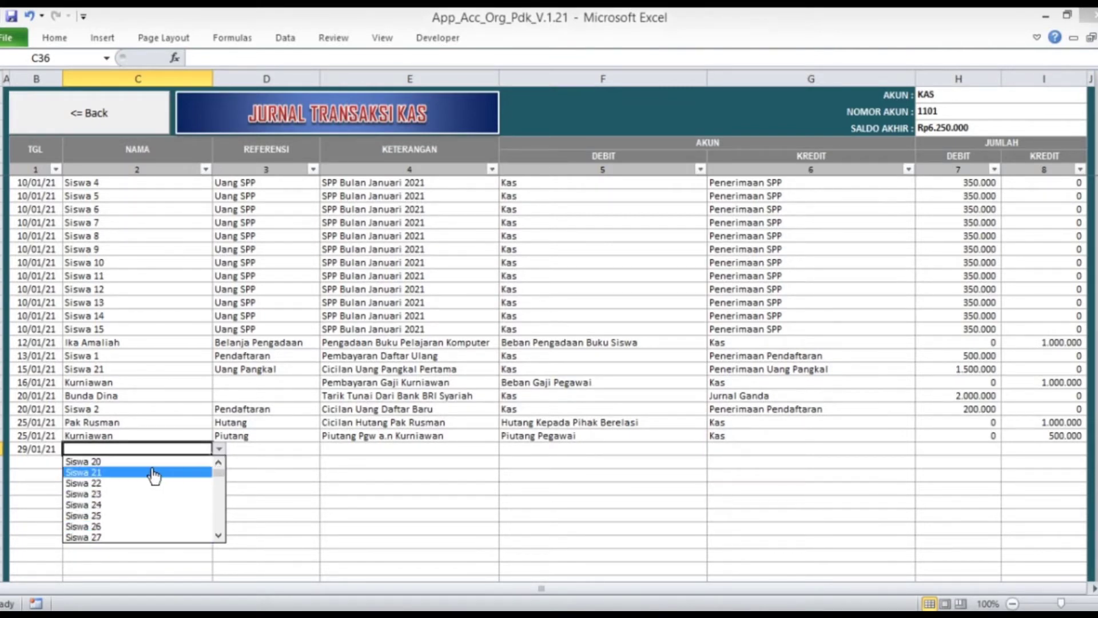
left_click(152, 463)
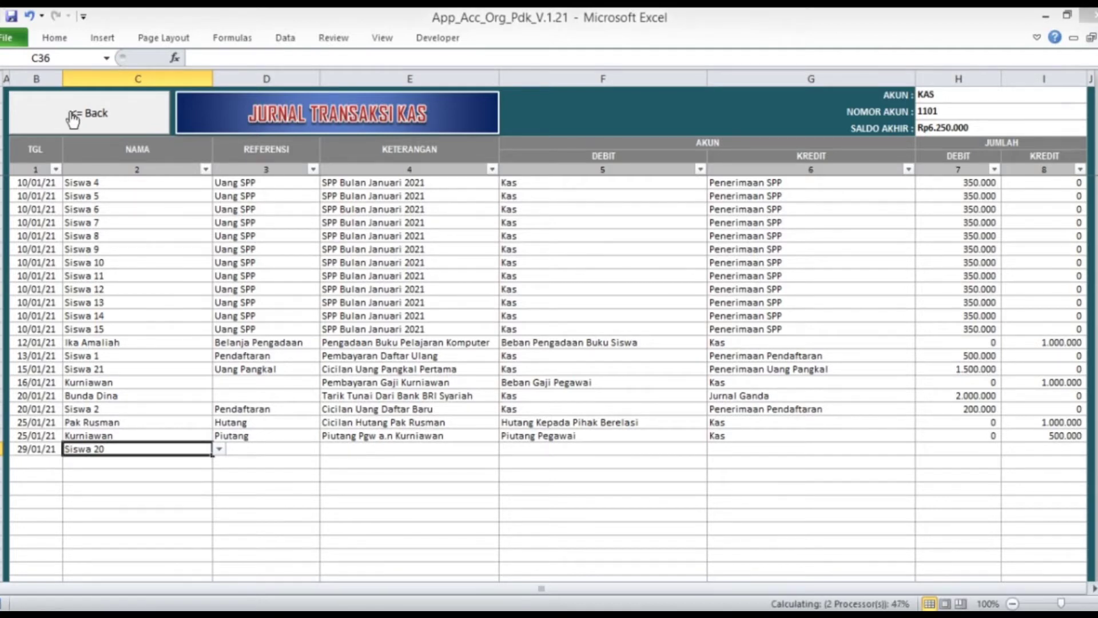
left_click(266, 449)
left_click(327, 449)
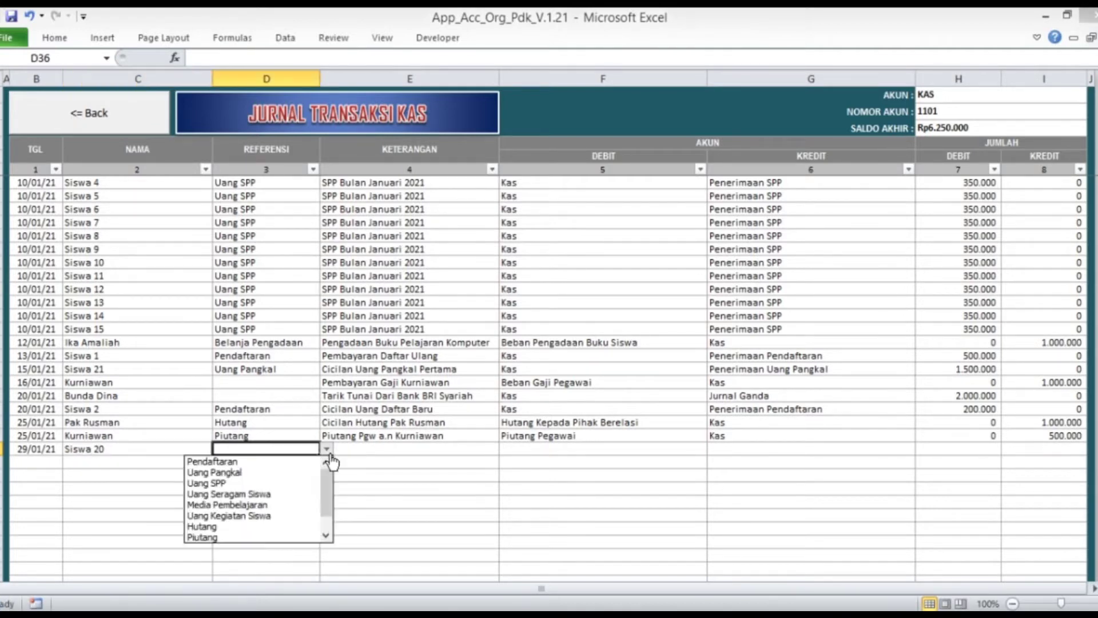
Set the reference to Pendaftaran and the description to 'Cicilan Daftar Ulang'
left_click(261, 464)
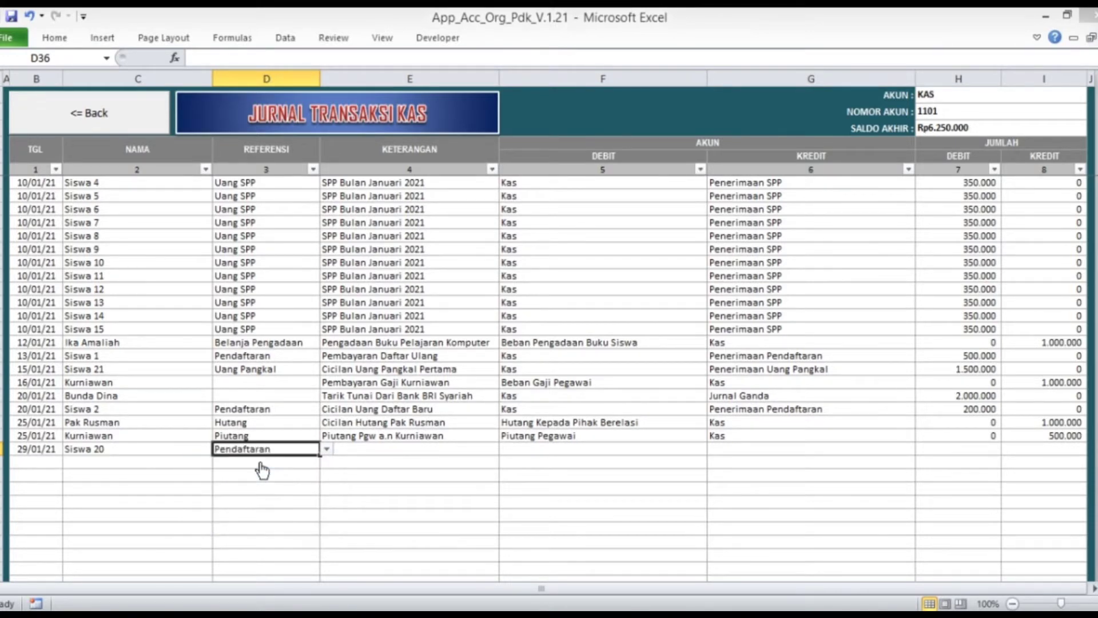
left_click(442, 450)
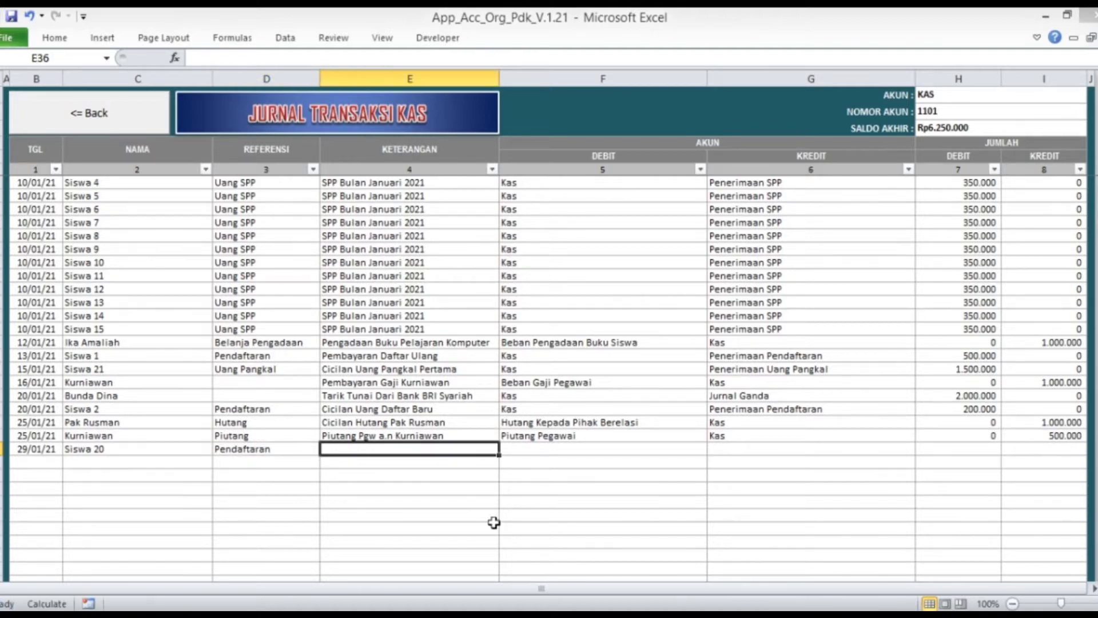
type("Cicilan D")
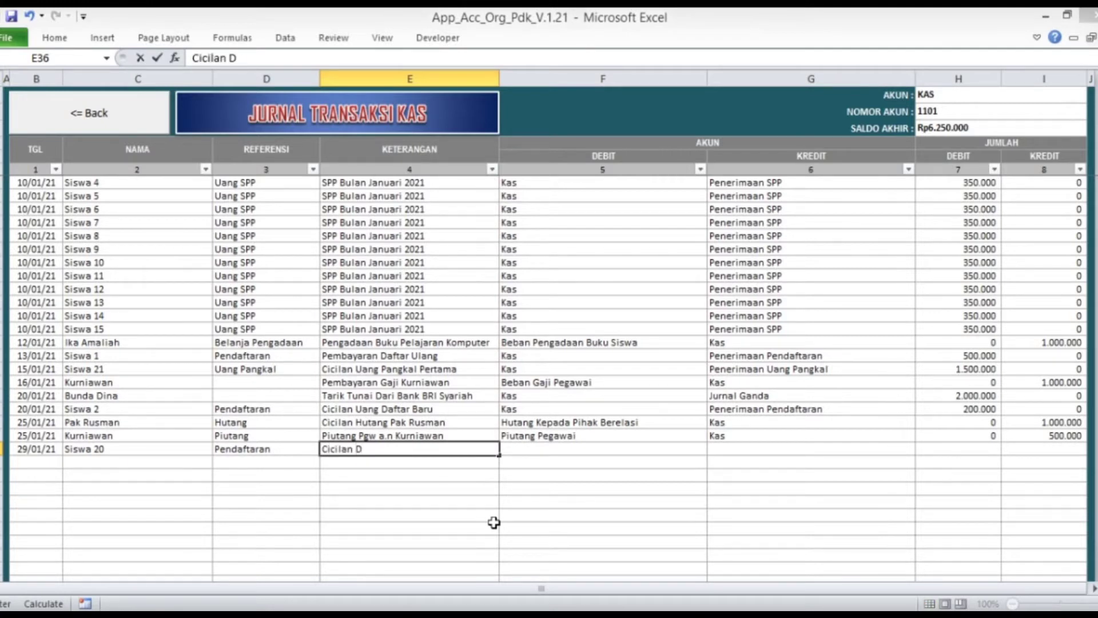
type("aftar Ulang")
key("Return")
key("Tab")
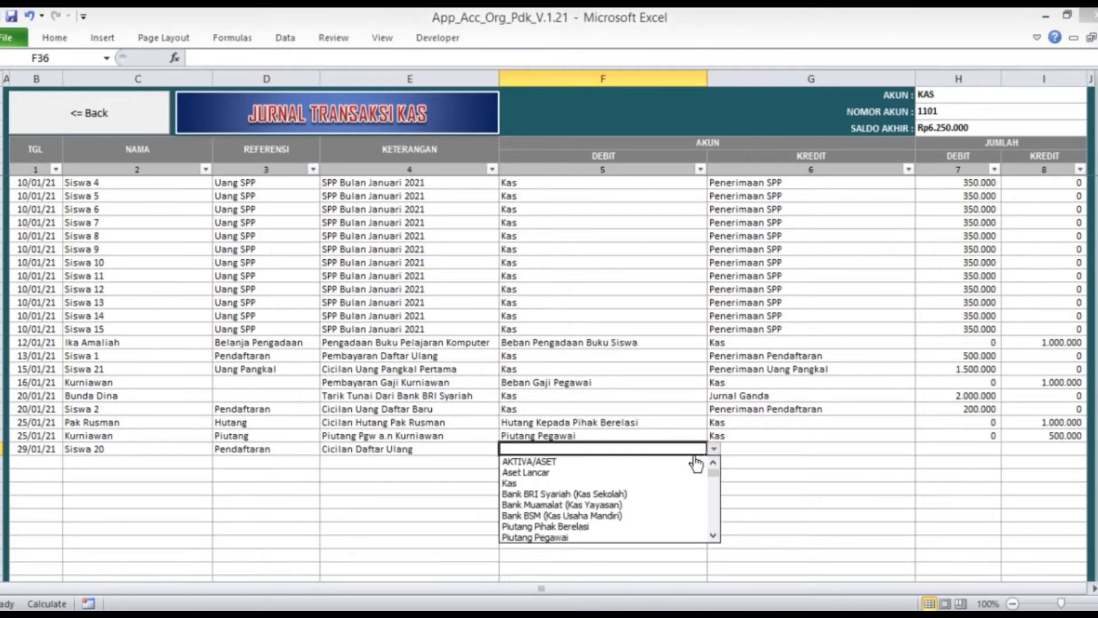
Set the debit account to Kas and the credit account to Penerimaan Pendaftaran
left_click(655, 483)
left_click(791, 452)
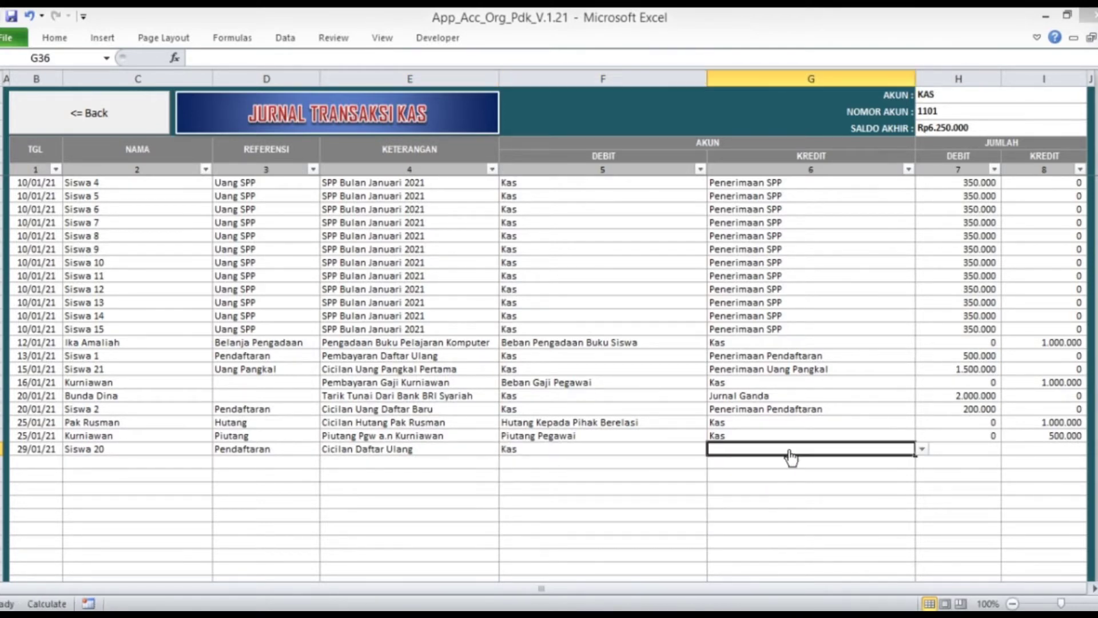
left_click(922, 452)
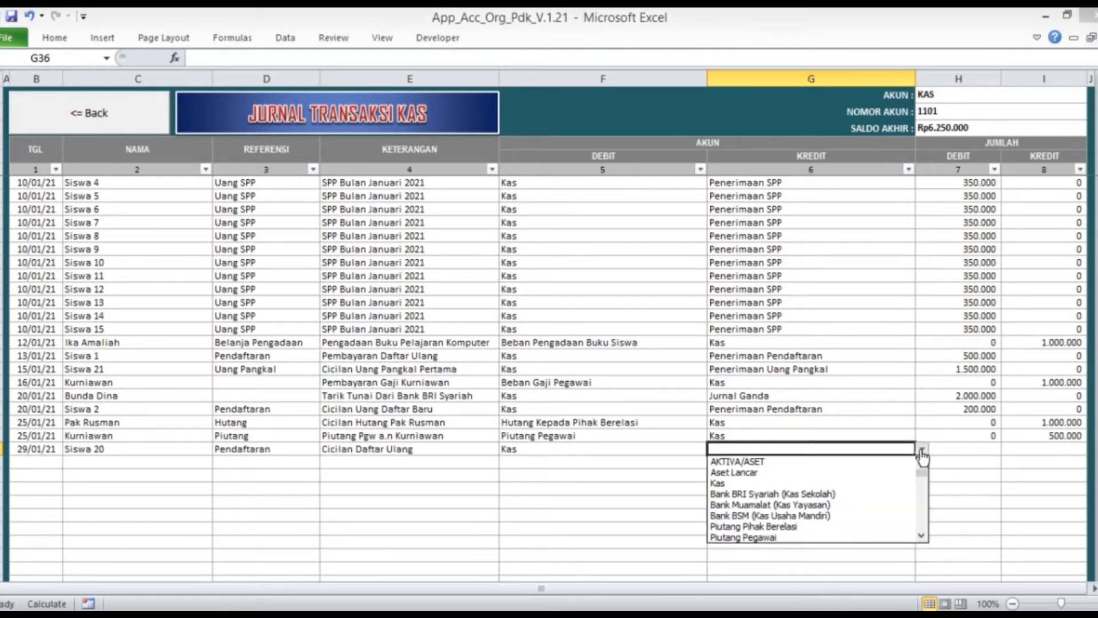
left_click(921, 537)
left_click_drag(923, 538, 923, 537)
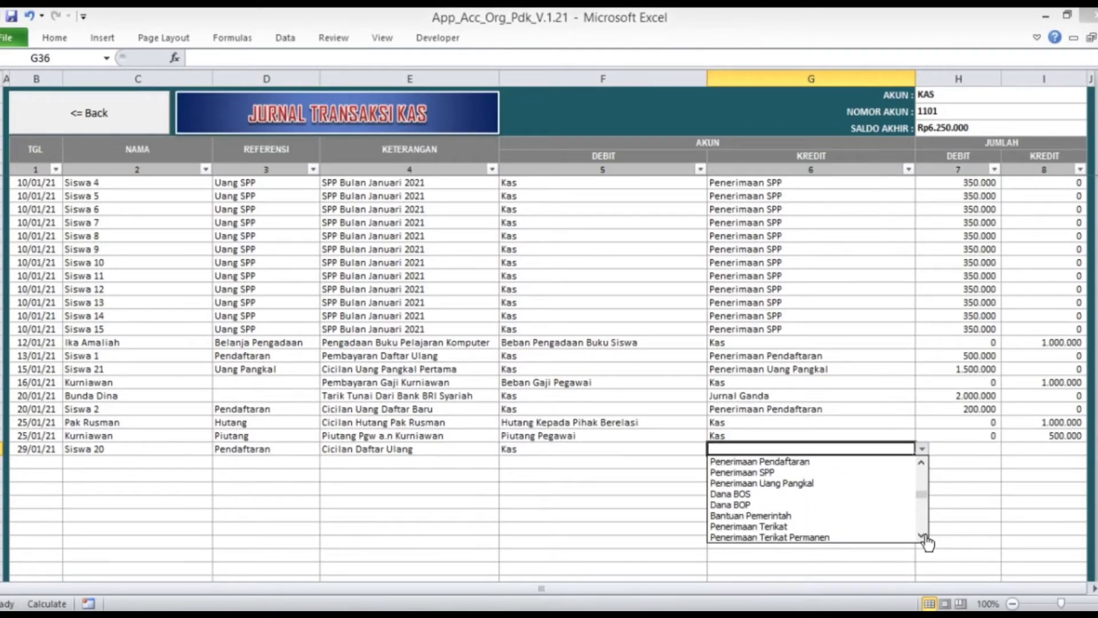
left_click(855, 462)
left_click(921, 449)
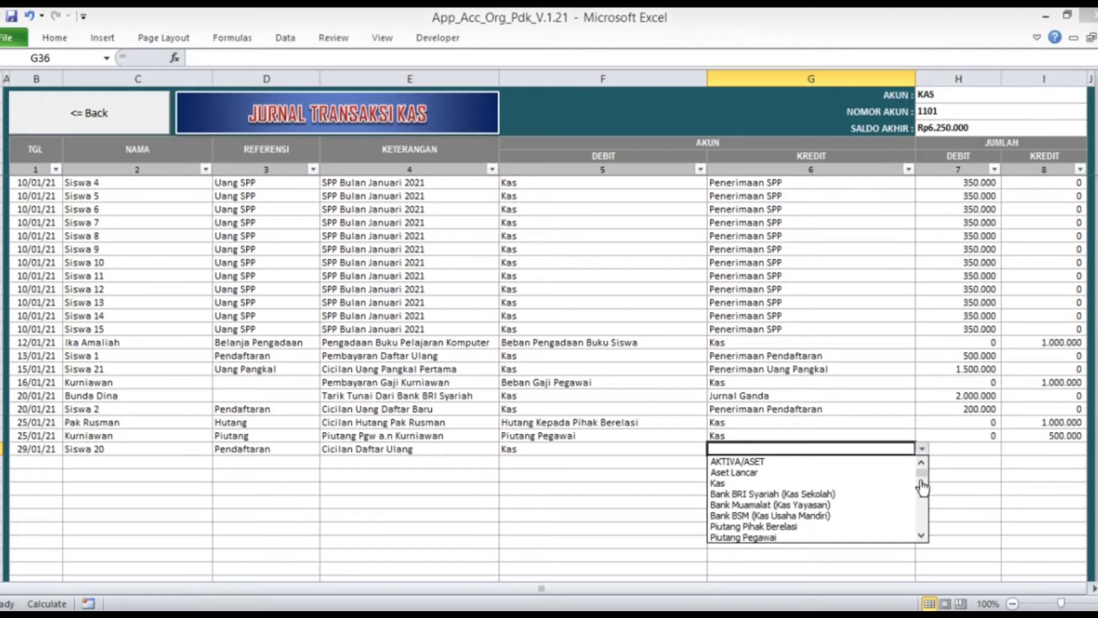
left_click_drag(922, 538, 922, 538)
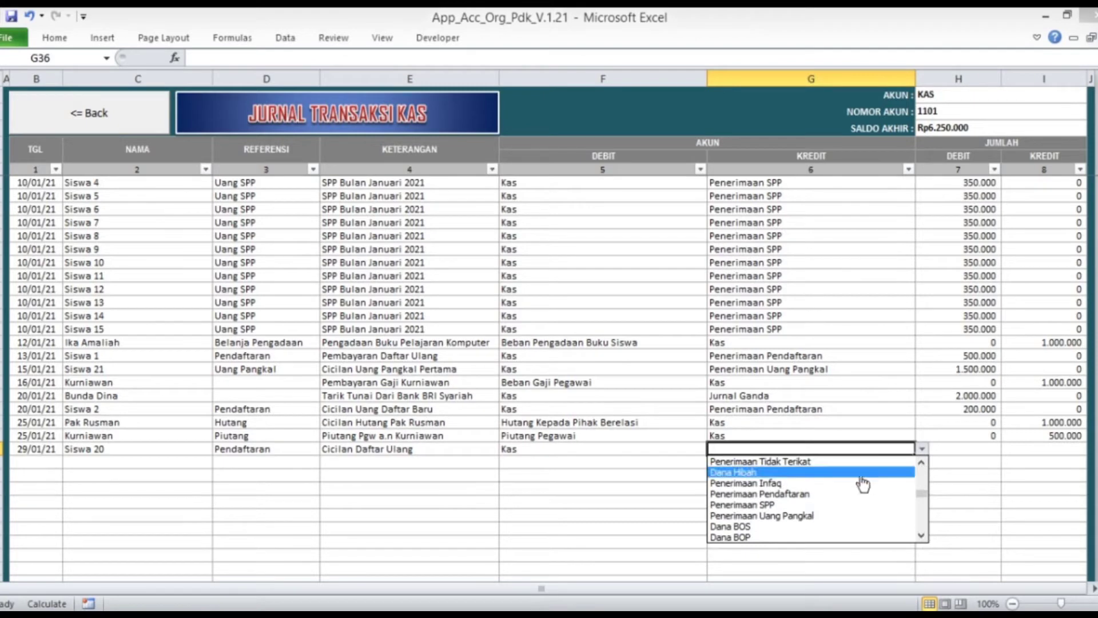
left_click(782, 494)
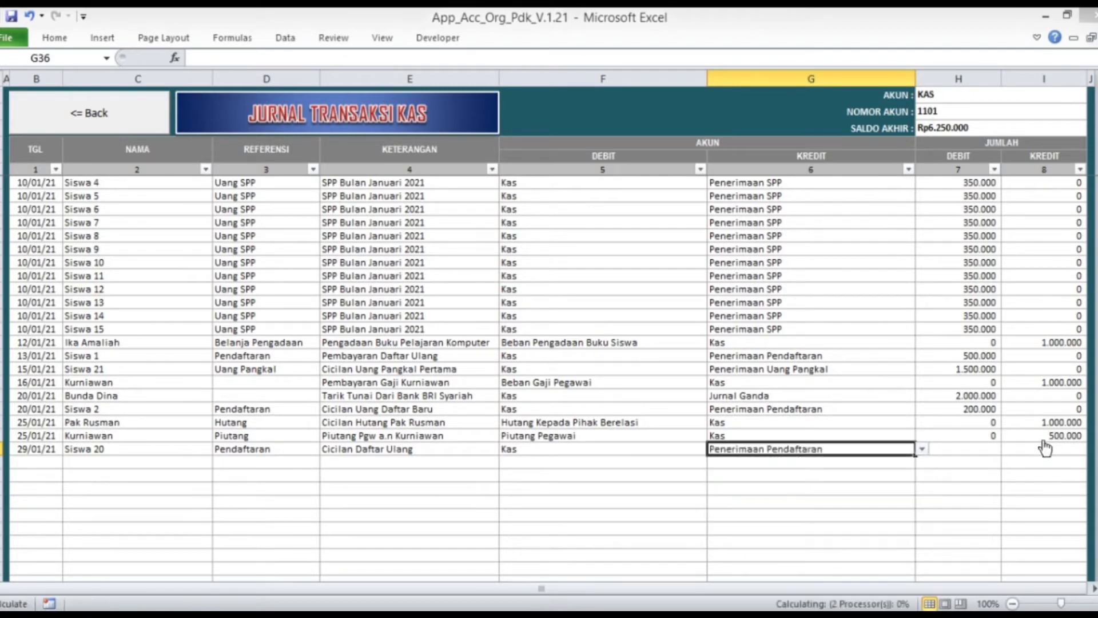
Enter 0 as debit and 200.000 as credit, bringing the saldo to Rp6.050.000
left_click(976, 449)
type("0")
key("Tab")
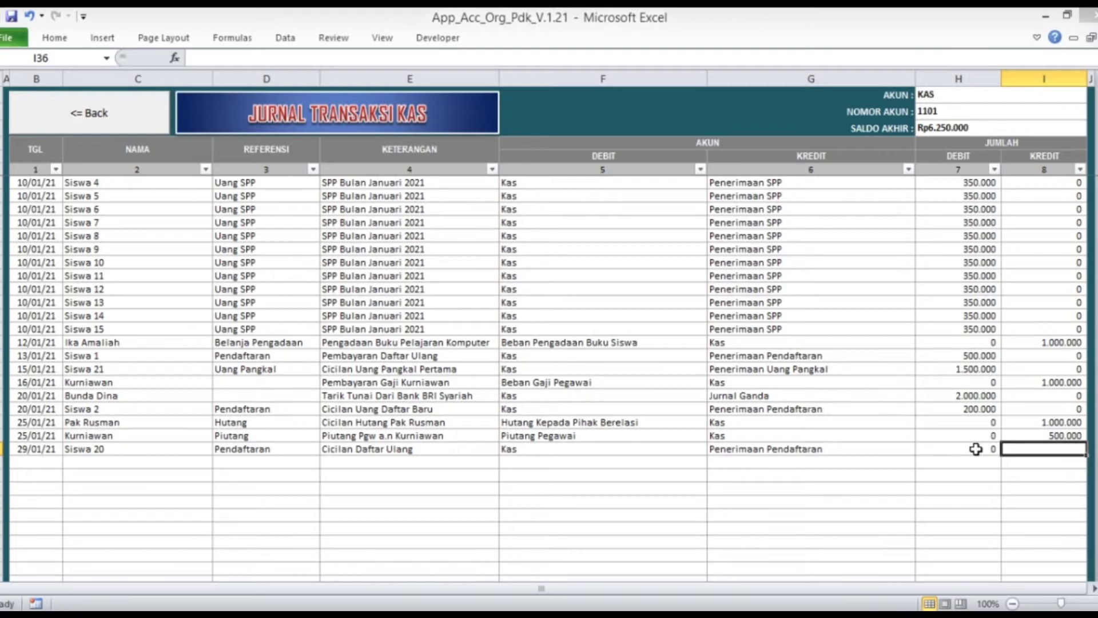
type("200000")
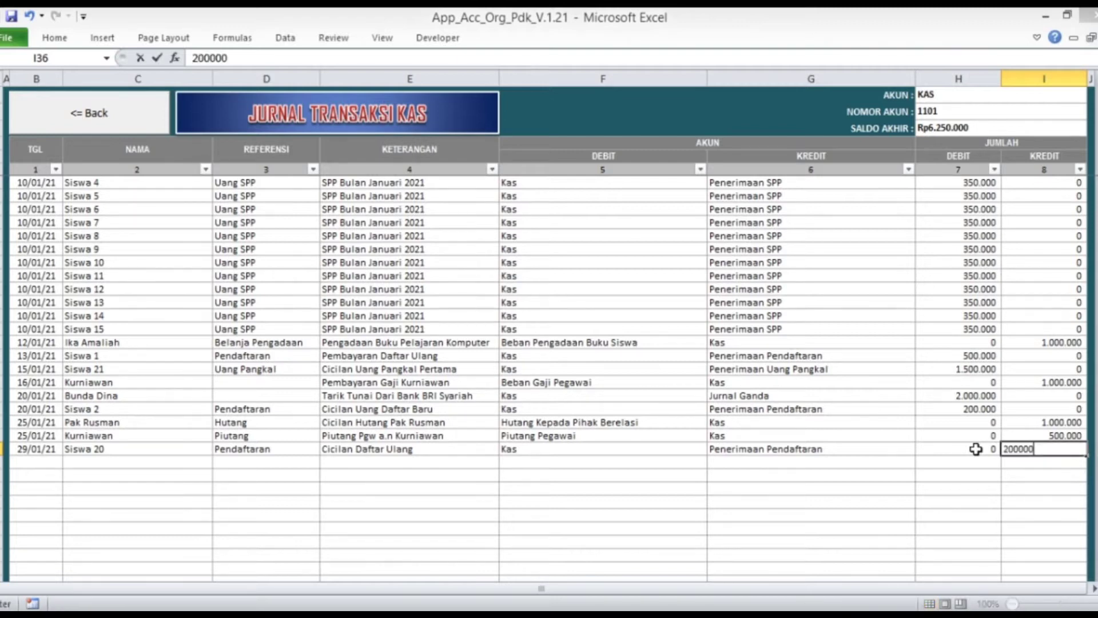
key("Left")
key("Left")
key("Left")
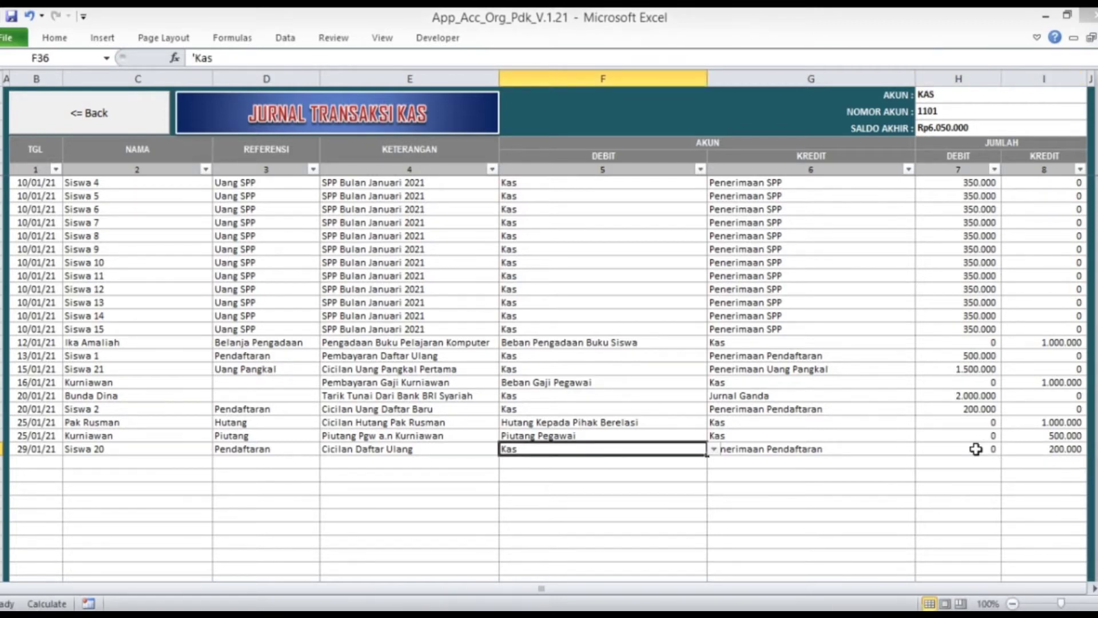
Open the school bank journal and date a new entry 29/01/21
left_click(45, 148)
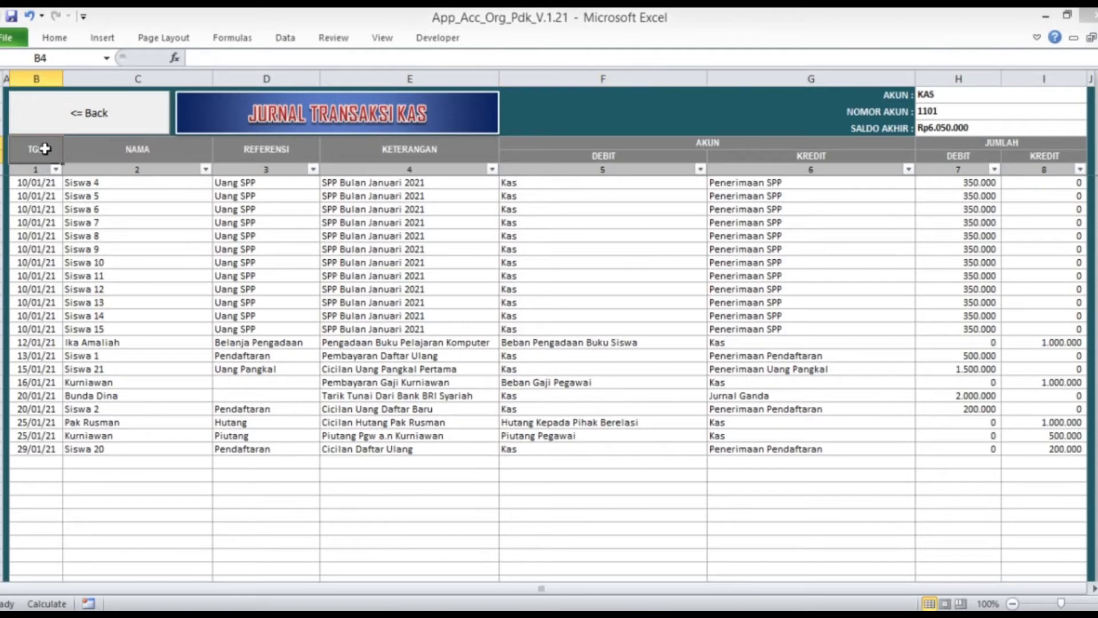
left_click(54, 119)
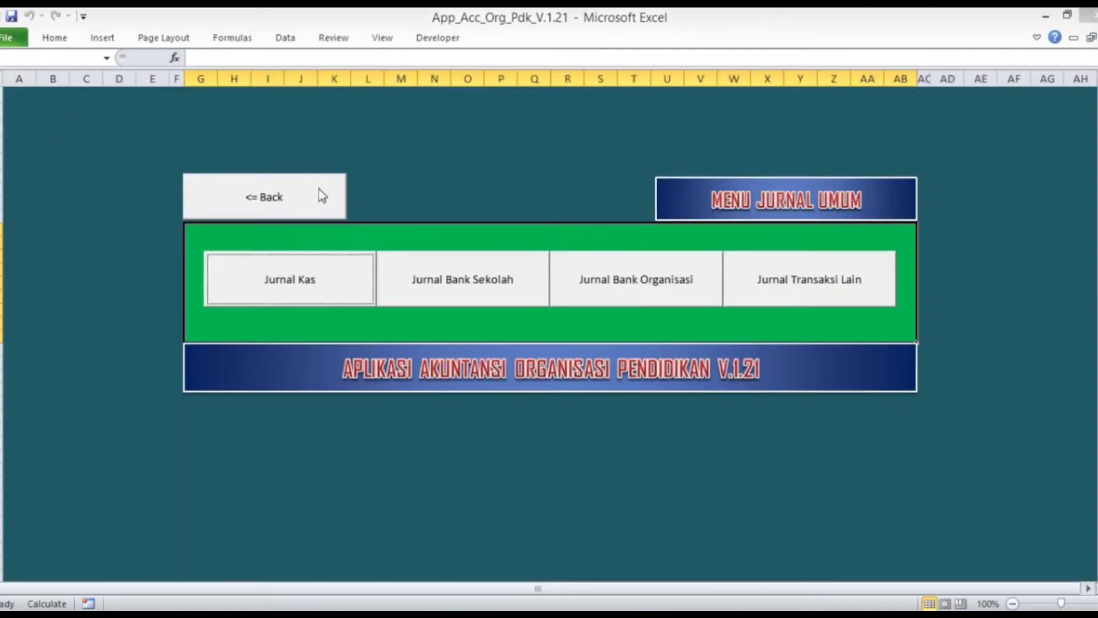
left_click(445, 282)
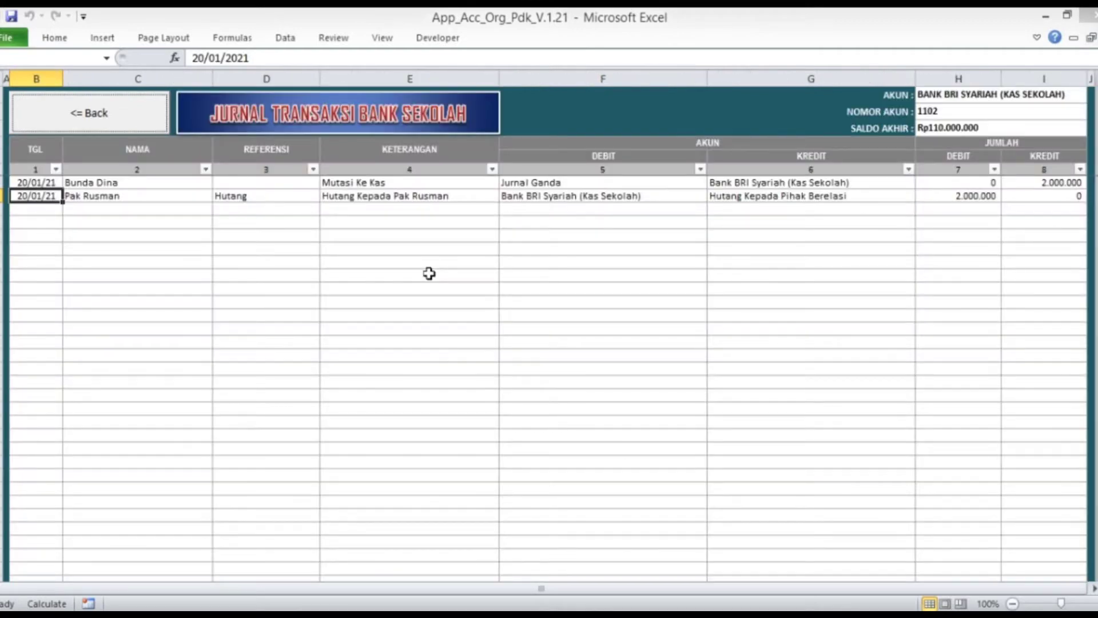
left_click(38, 210)
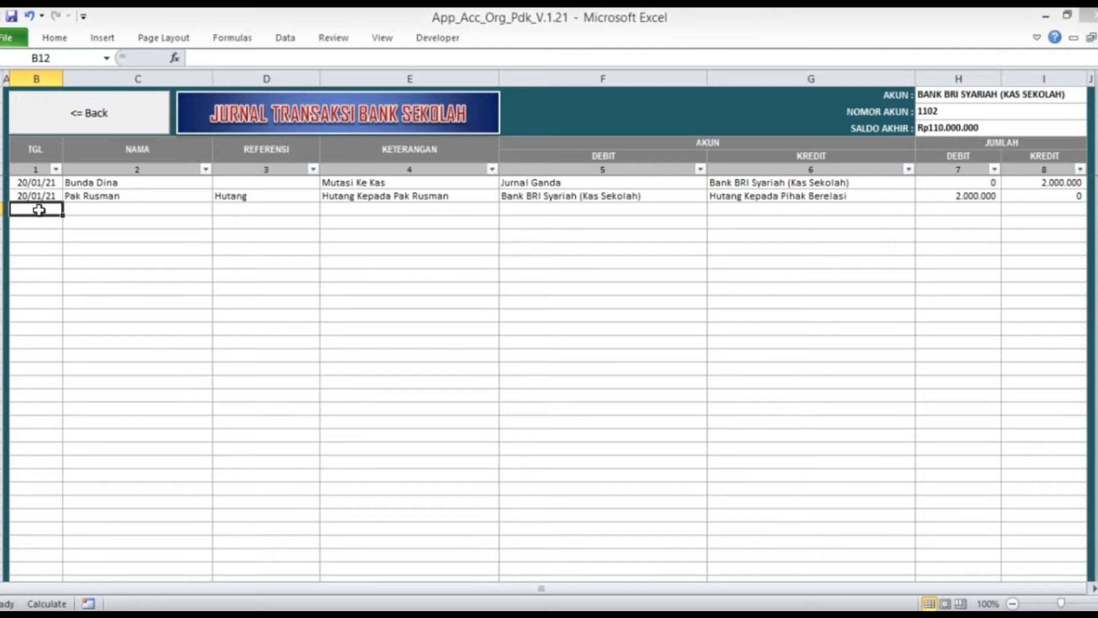
type("29/01")
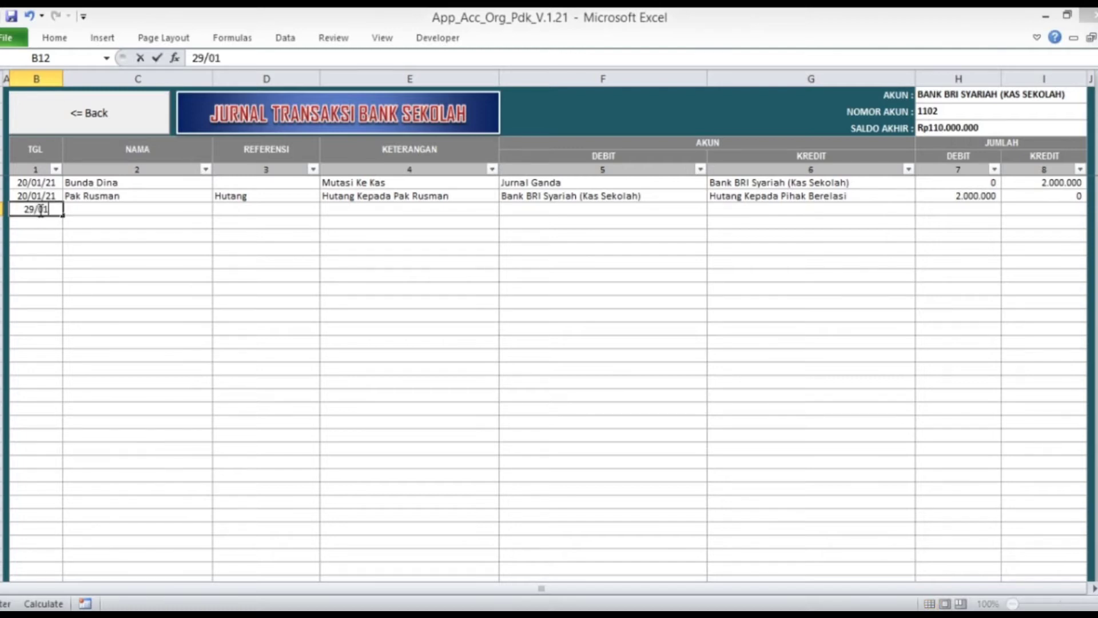
type("/21")
key("Tab")
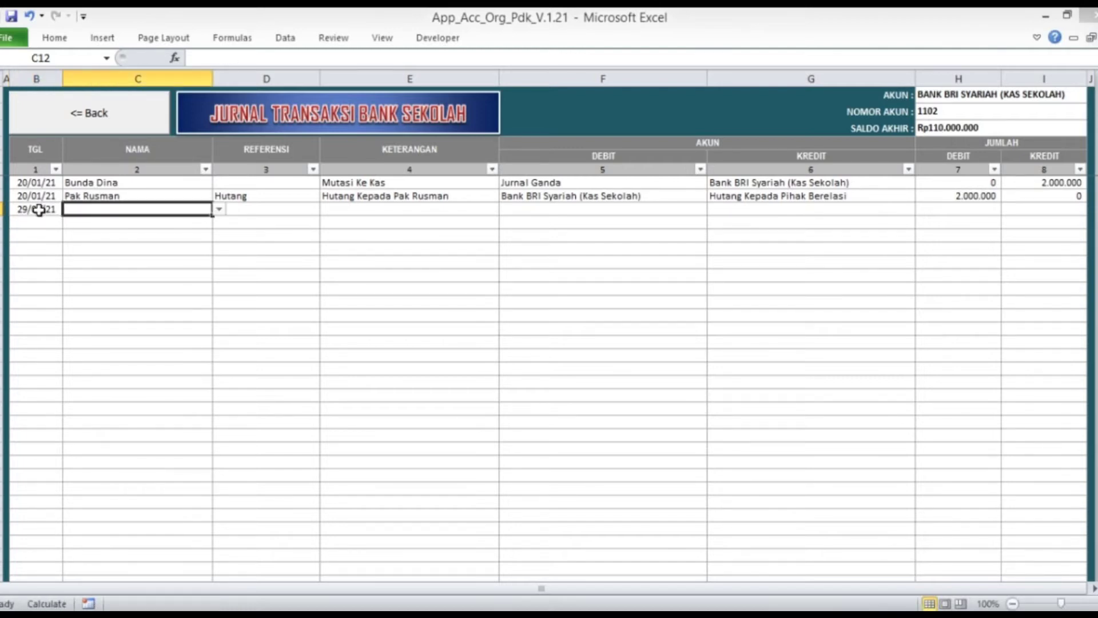
Choose the partner's name and set the reference to Penerimaan Bantuan
left_click(219, 209)
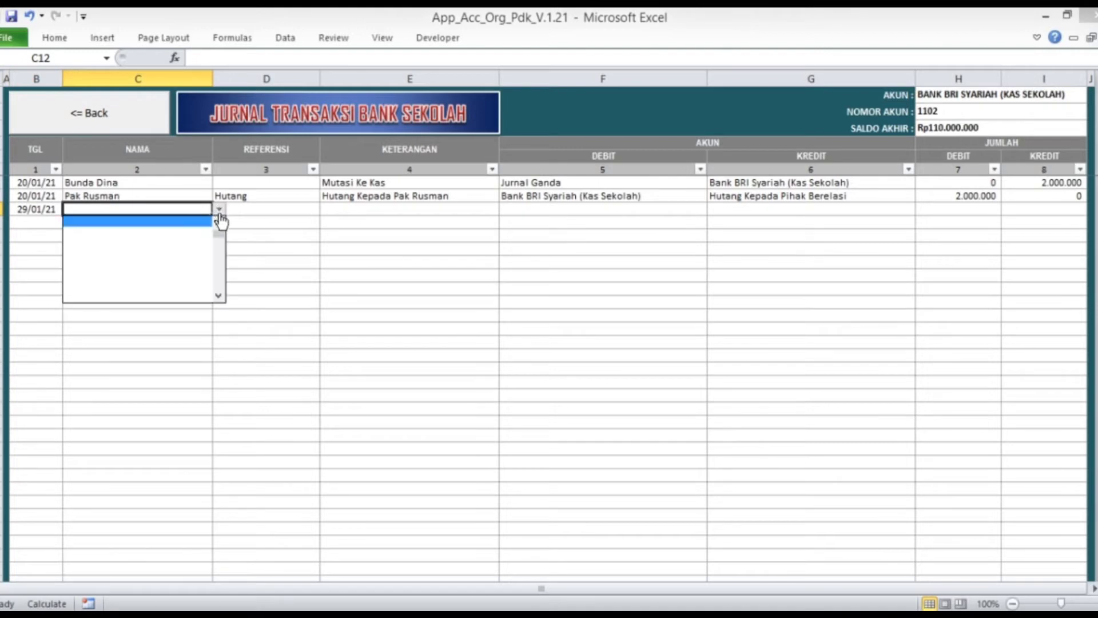
left_click(108, 279)
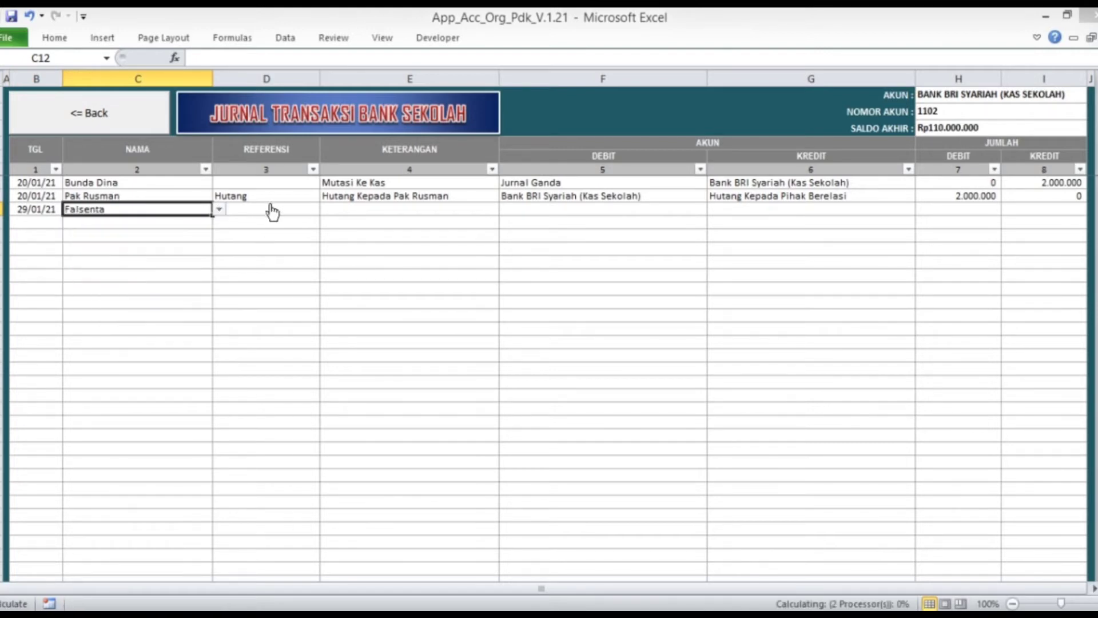
left_click(272, 211)
left_click(326, 210)
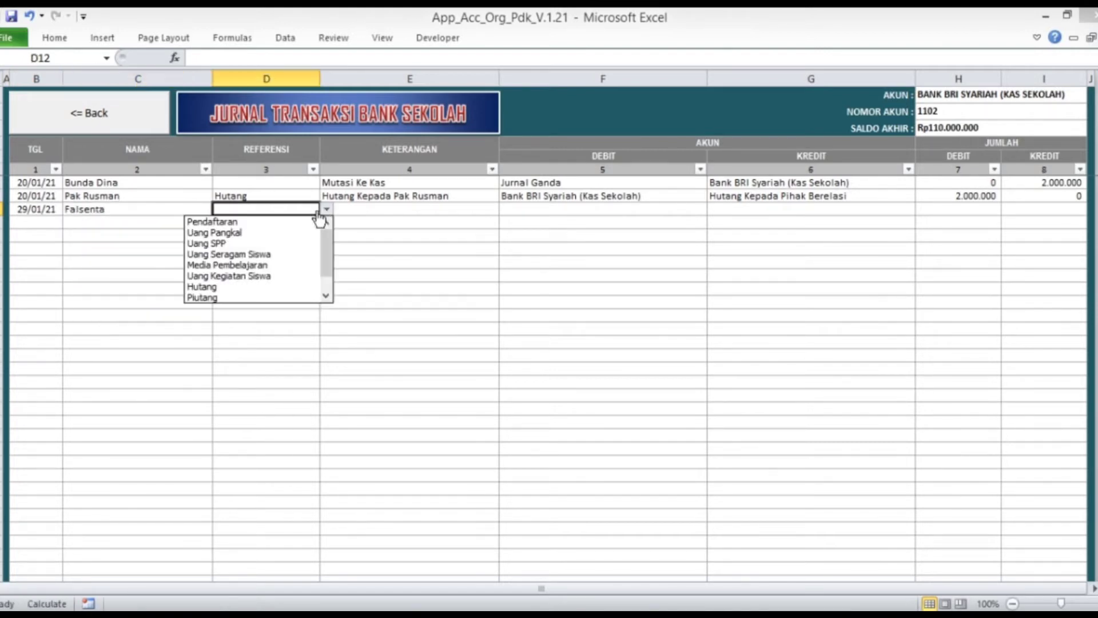
left_click(326, 296)
left_click(326, 295)
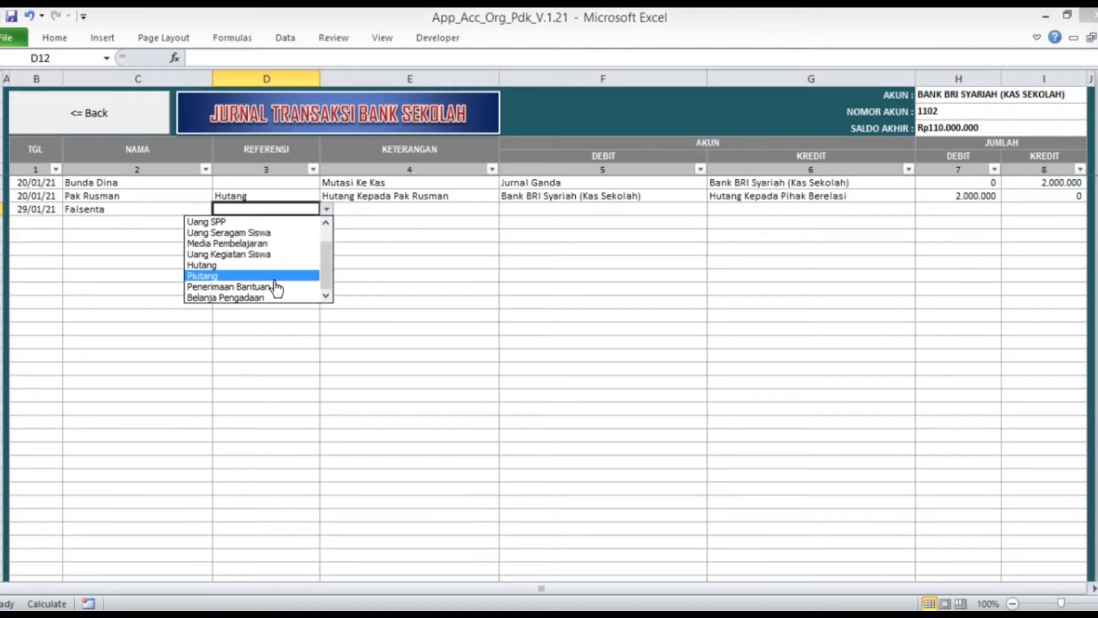
left_click(252, 287)
Enter 'Bantuan Dari YBS' as the bank entry's description
left_click(385, 212)
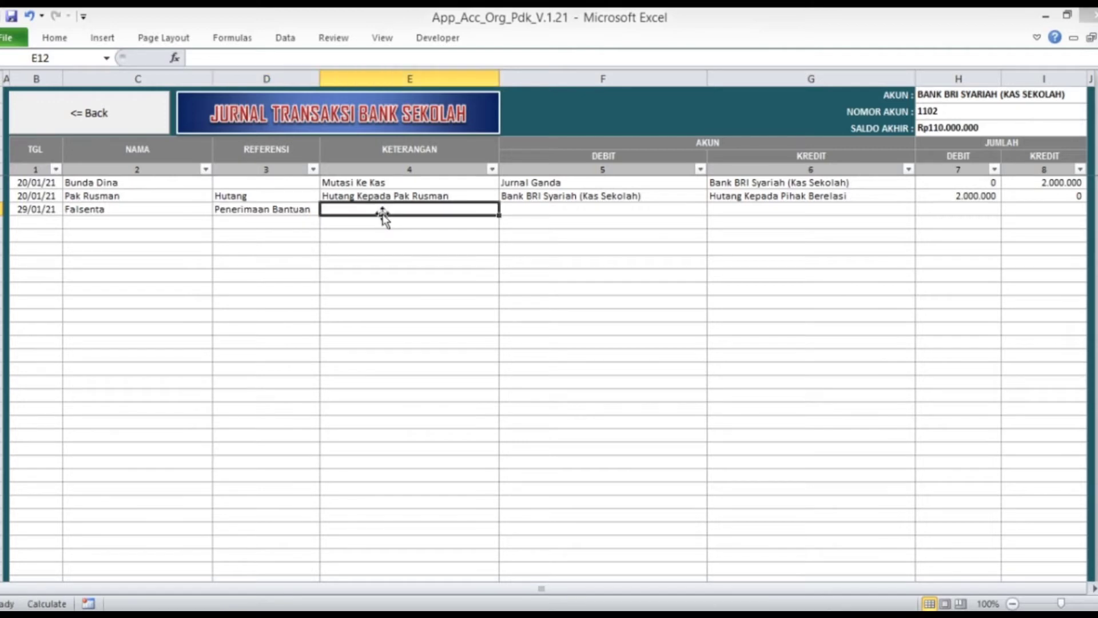
type("Bantuan")
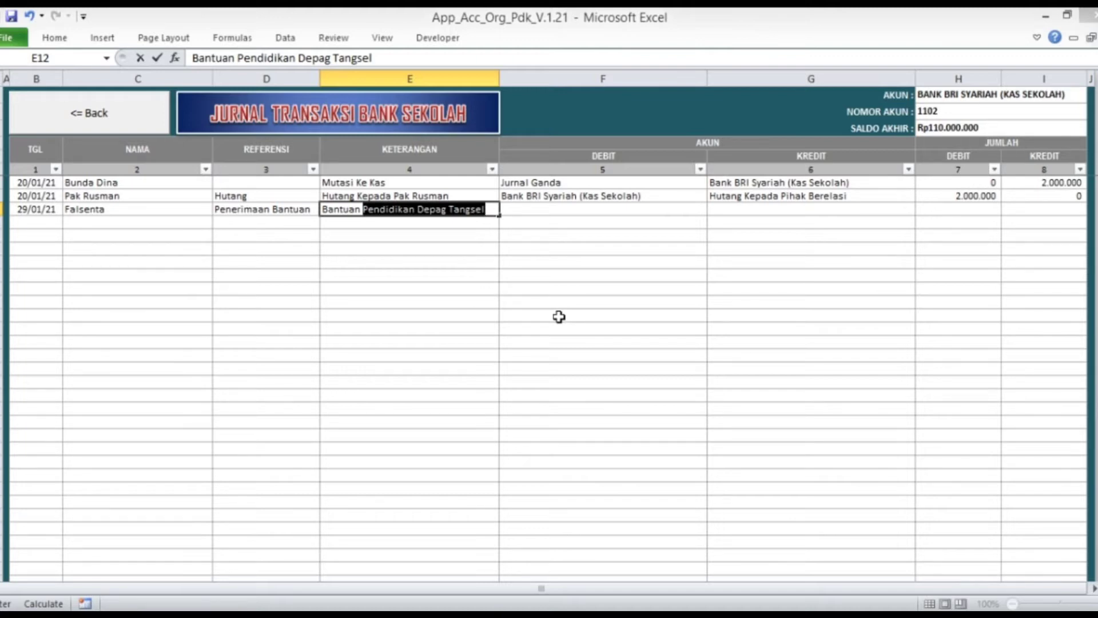
type("Dari Y")
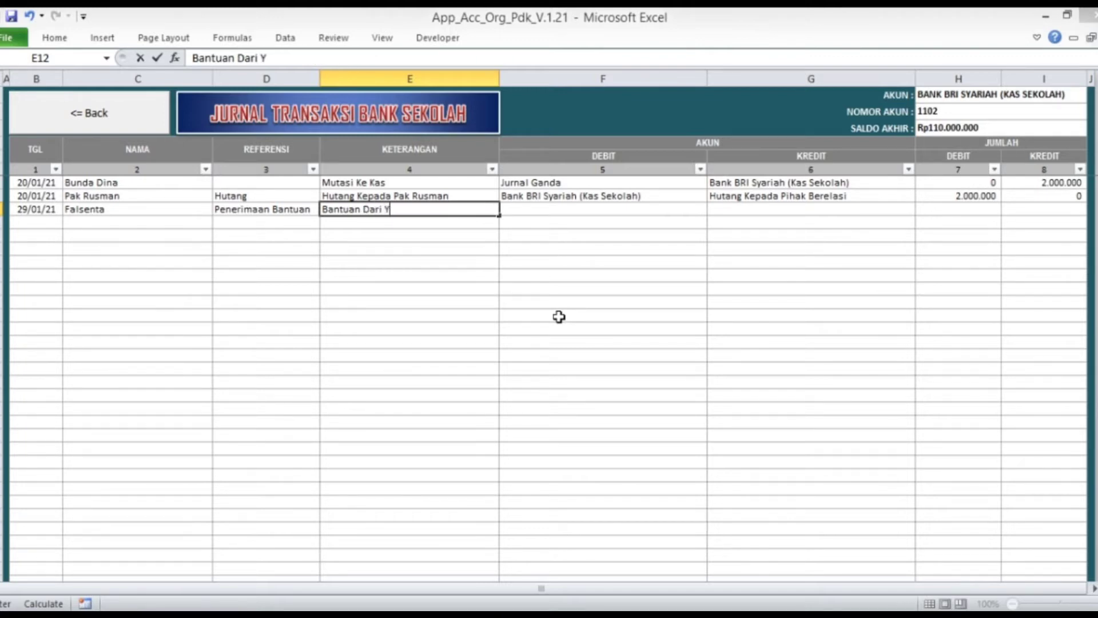
type("BS")
key("Return")
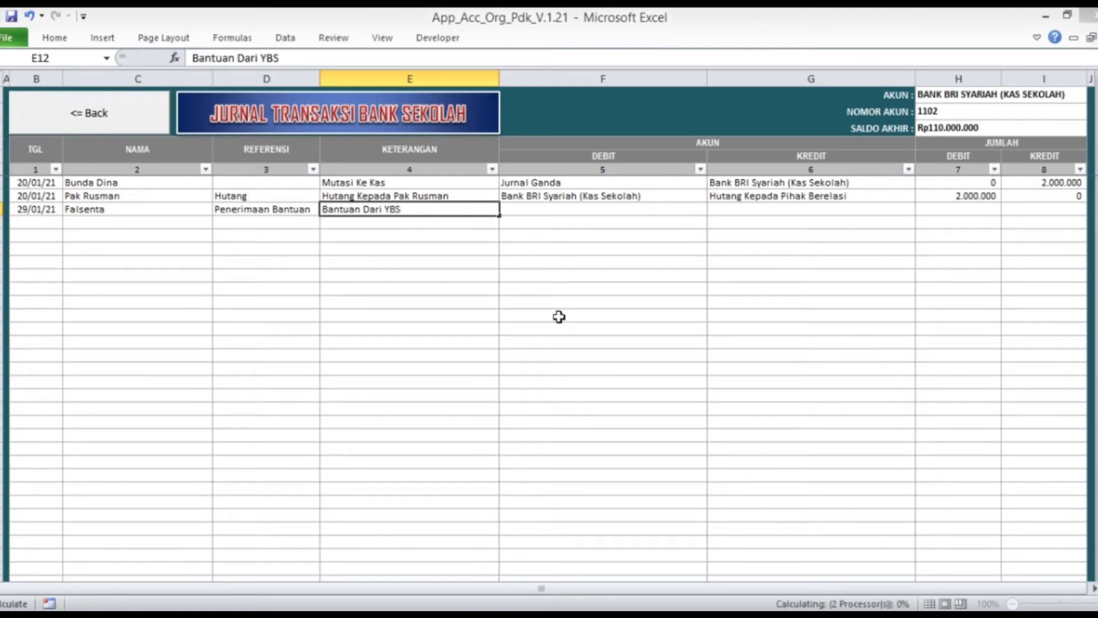
key("Tab")
Set the debit account to Bank BRI Syariah (Kas Sekolah)
left_click(714, 210)
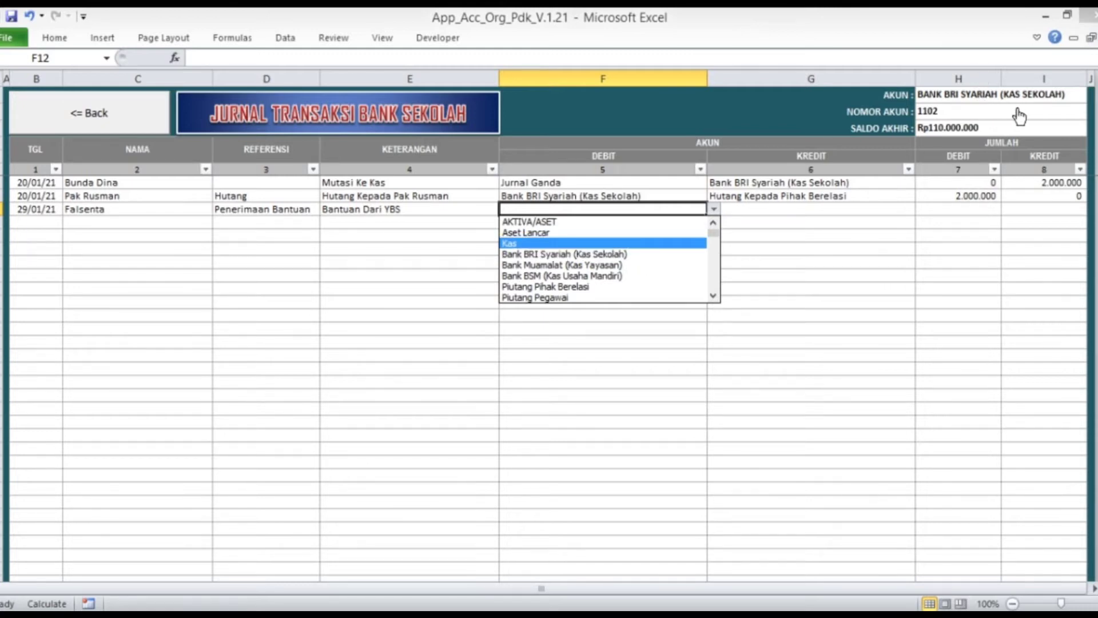
left_click(617, 254)
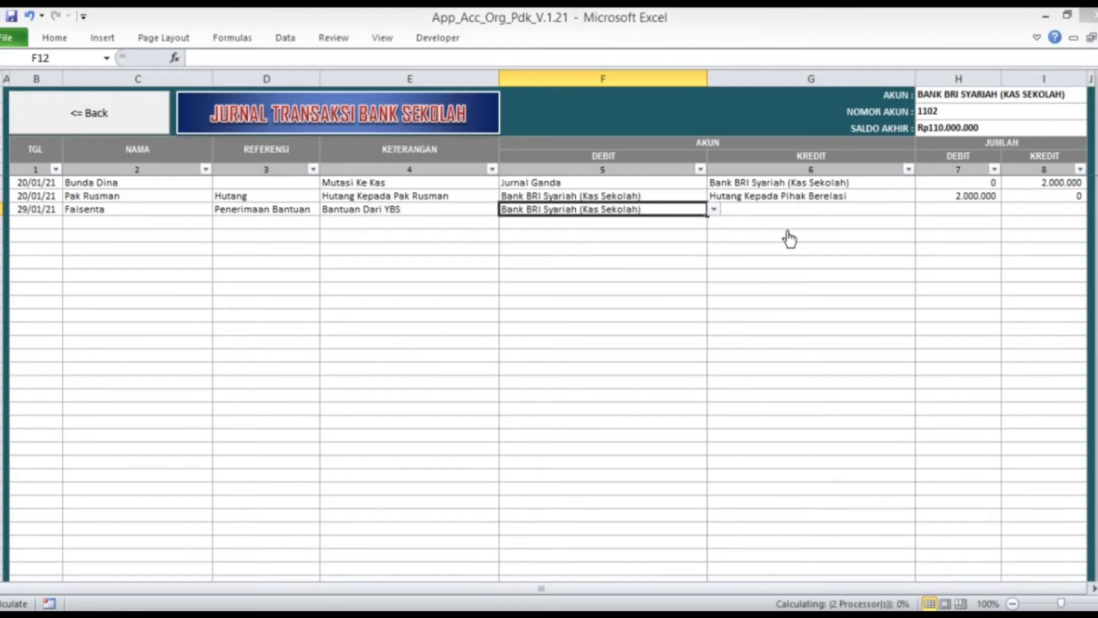
left_click(801, 212)
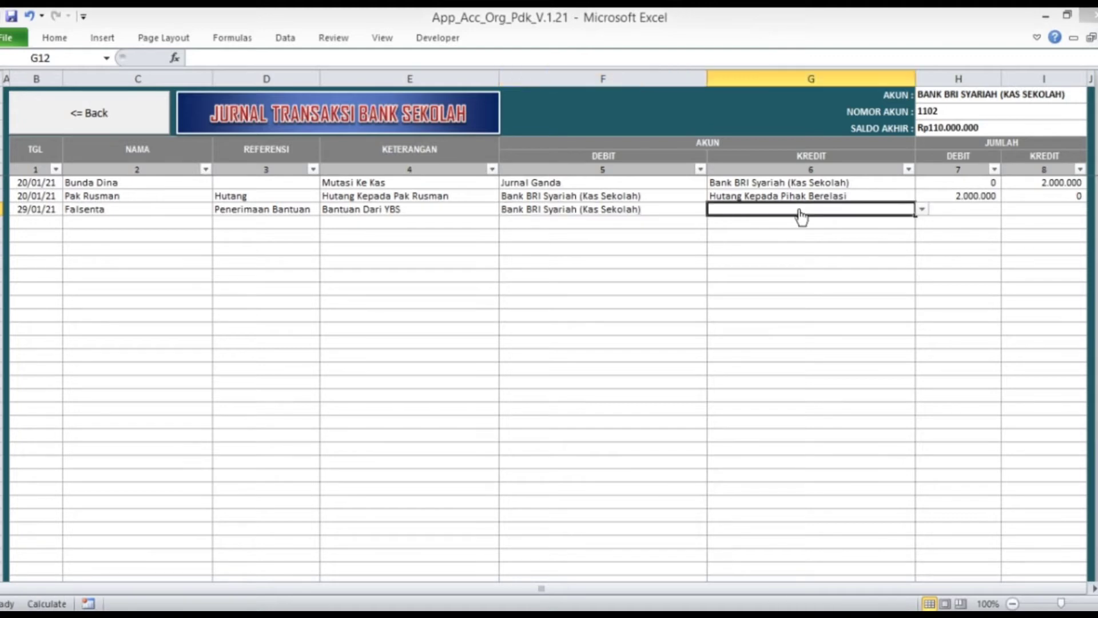
Scroll the credit account list and choose Penerimaan Infaq
left_click(922, 210)
left_click(921, 295)
left_click_drag(923, 300, 923, 299)
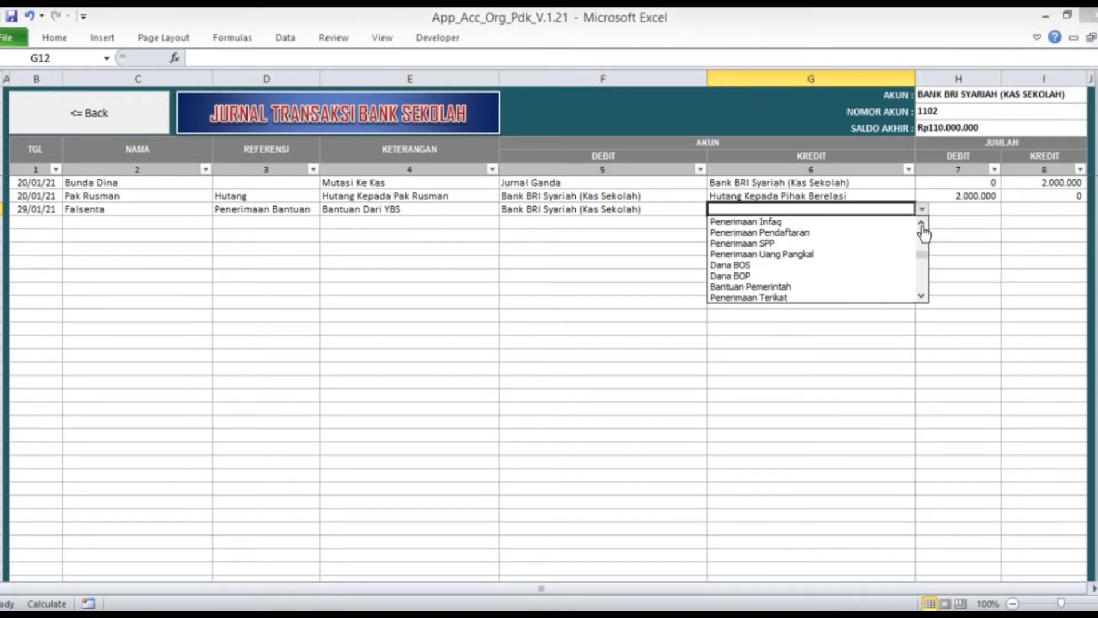
left_click(923, 294)
left_click(922, 294)
left_click(922, 294)
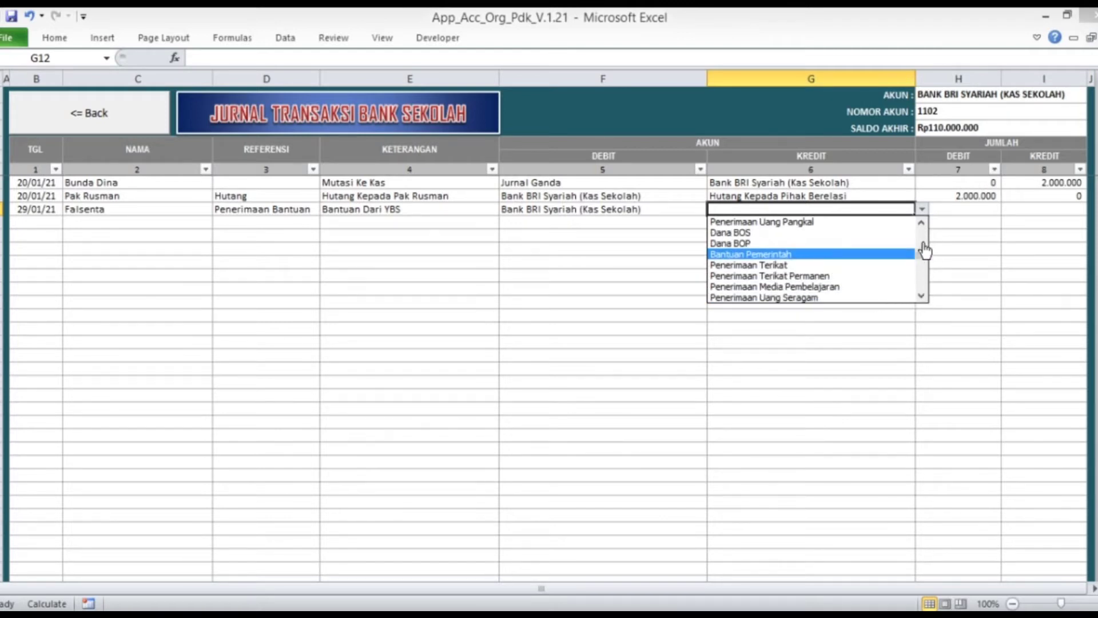
left_click(922, 224)
left_click(921, 224)
left_click(921, 224)
left_click(922, 223)
left_click(922, 223)
left_click(921, 223)
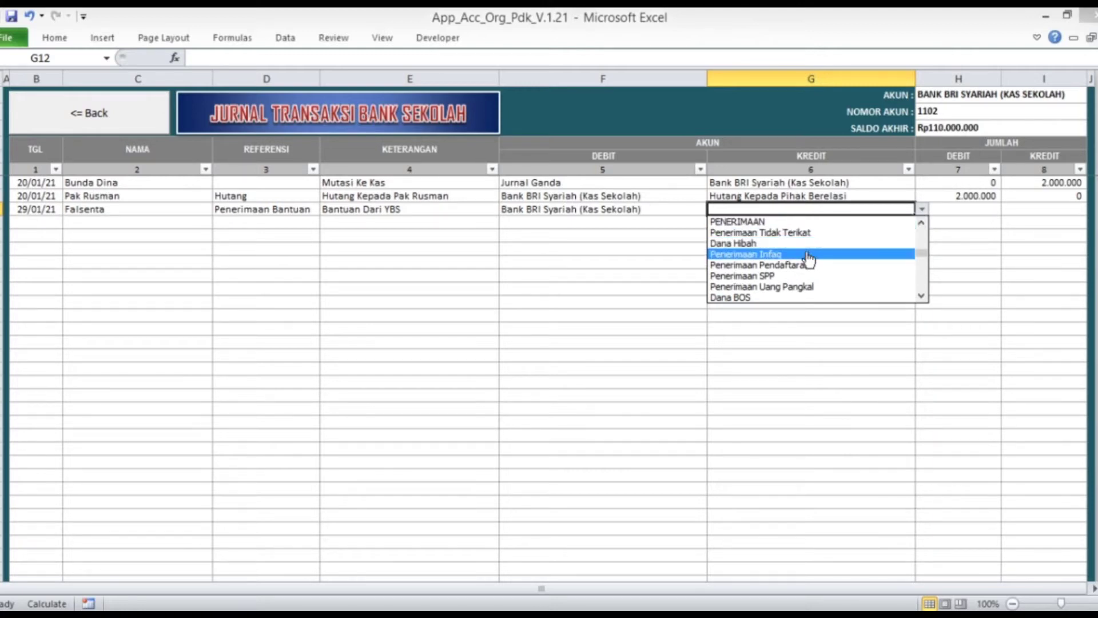
left_click(921, 295)
left_click(921, 296)
left_click(921, 296)
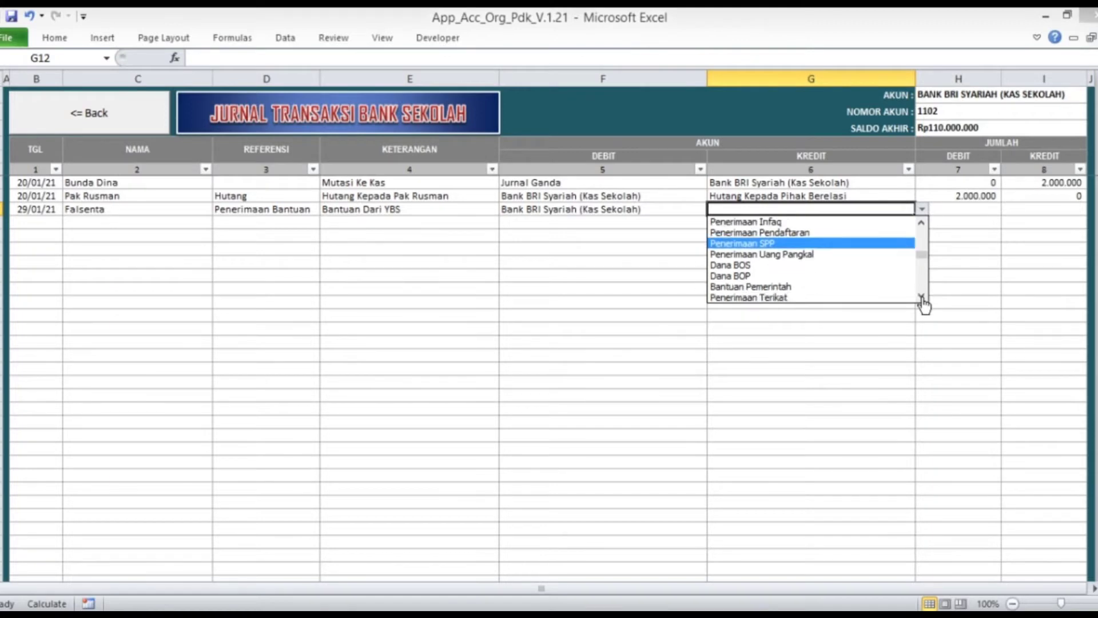
left_click(787, 224)
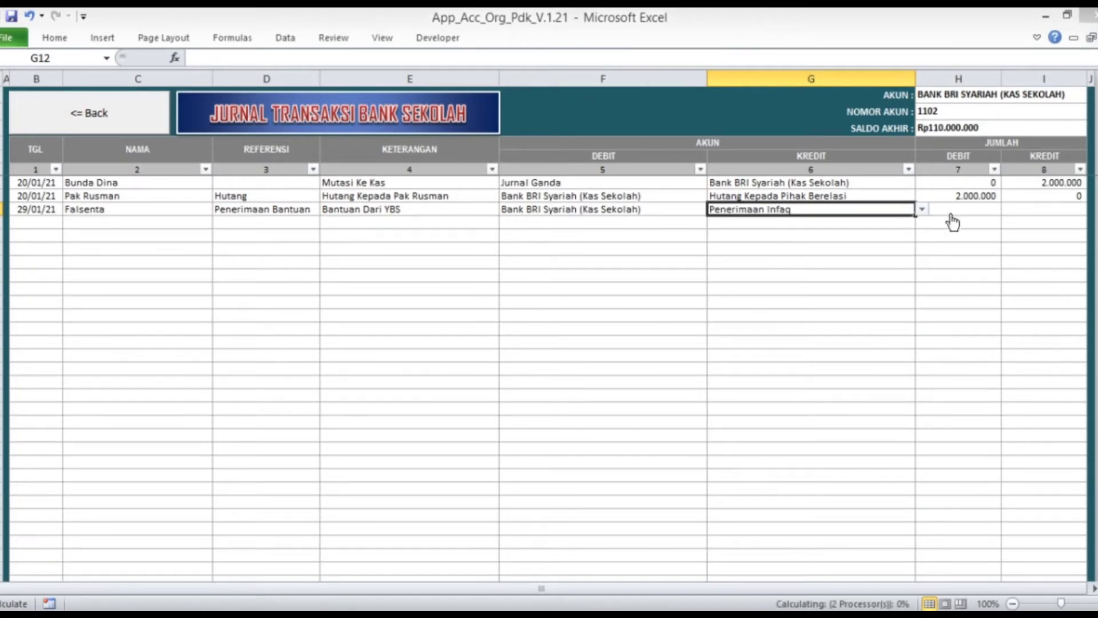
Enter 4.500.000 debit and 0 credit, raising the balance to Rp114.500.000
left_click(971, 208)
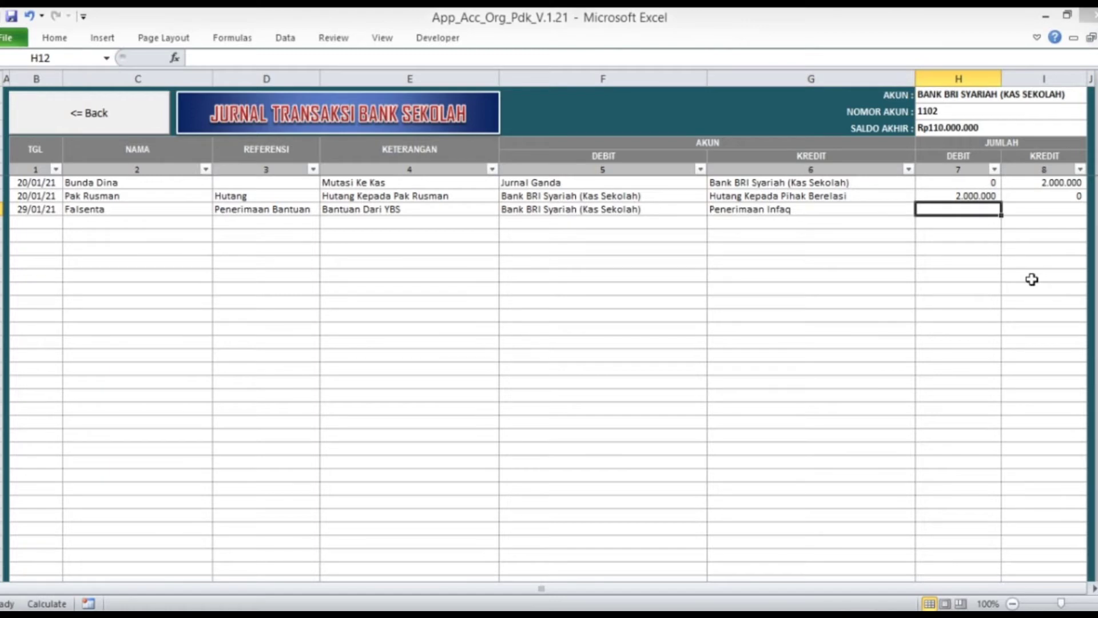
type("4500000")
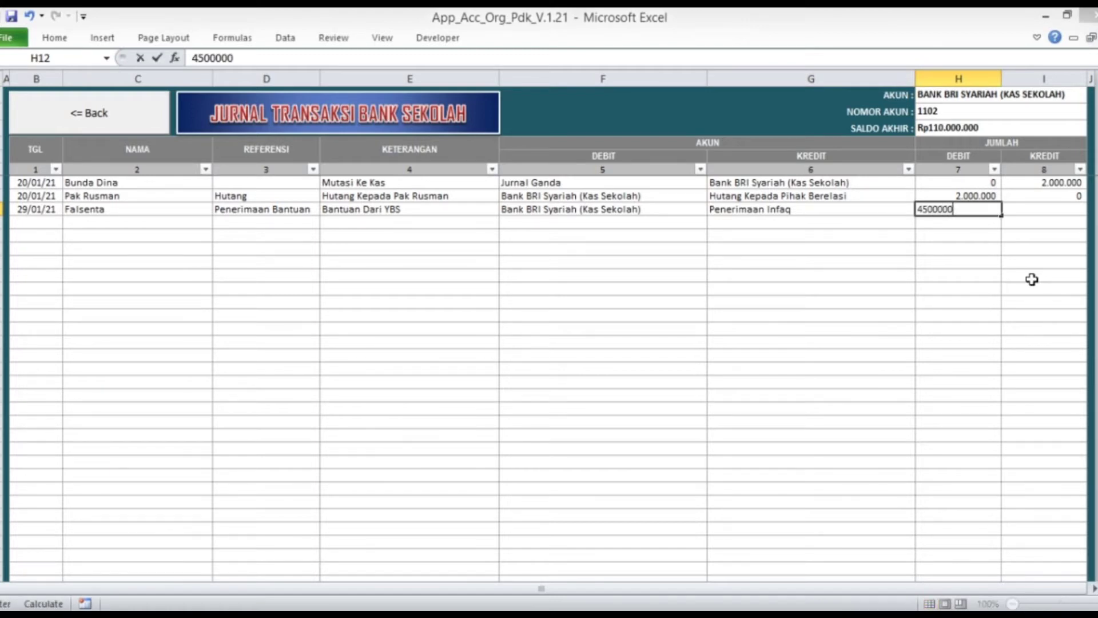
key("Tab")
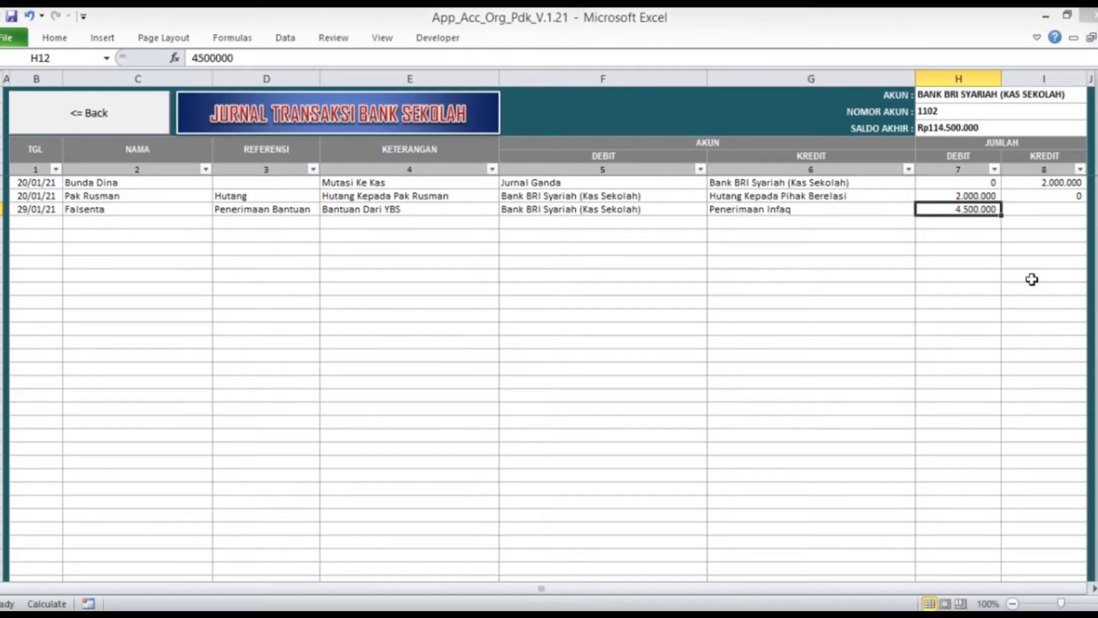
type("0")
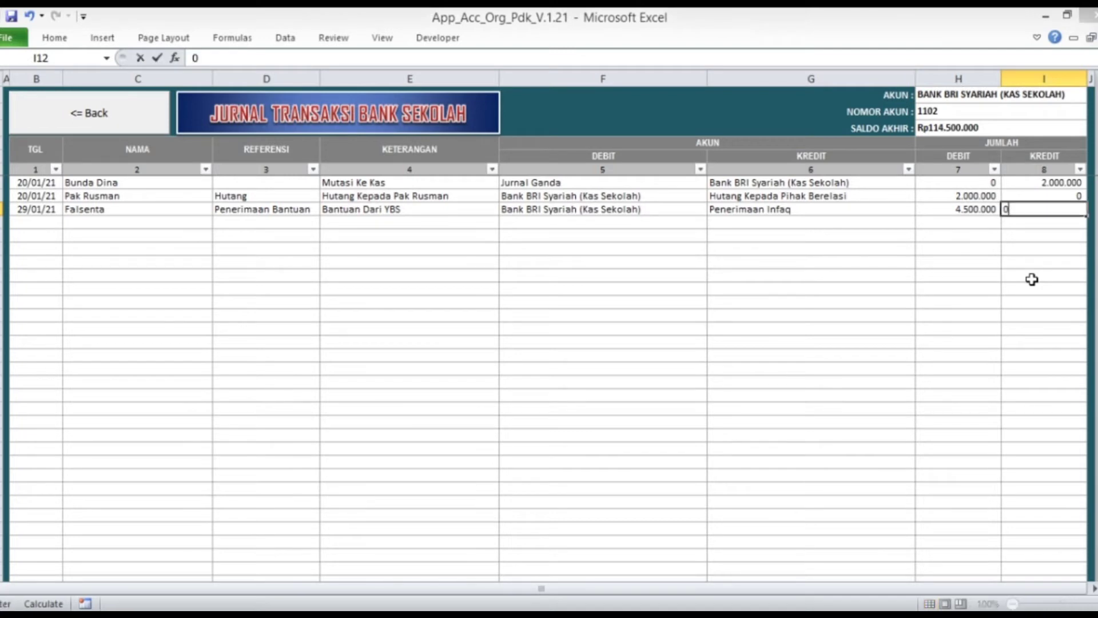
key("Return")
key("Return")
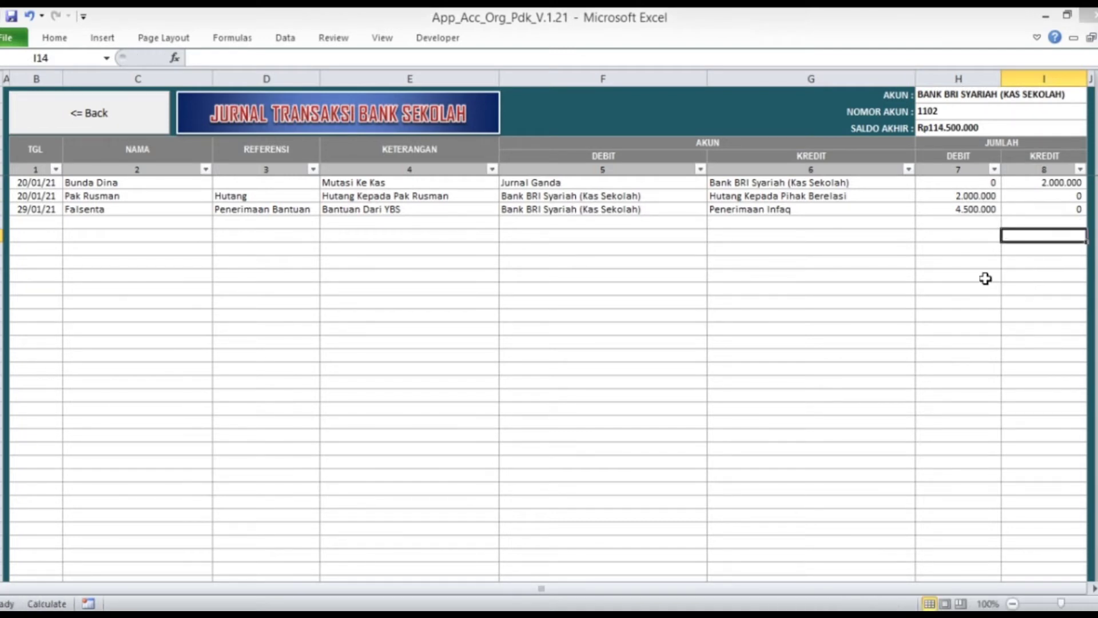
key("Up")
key("Up")
left_click(45, 150)
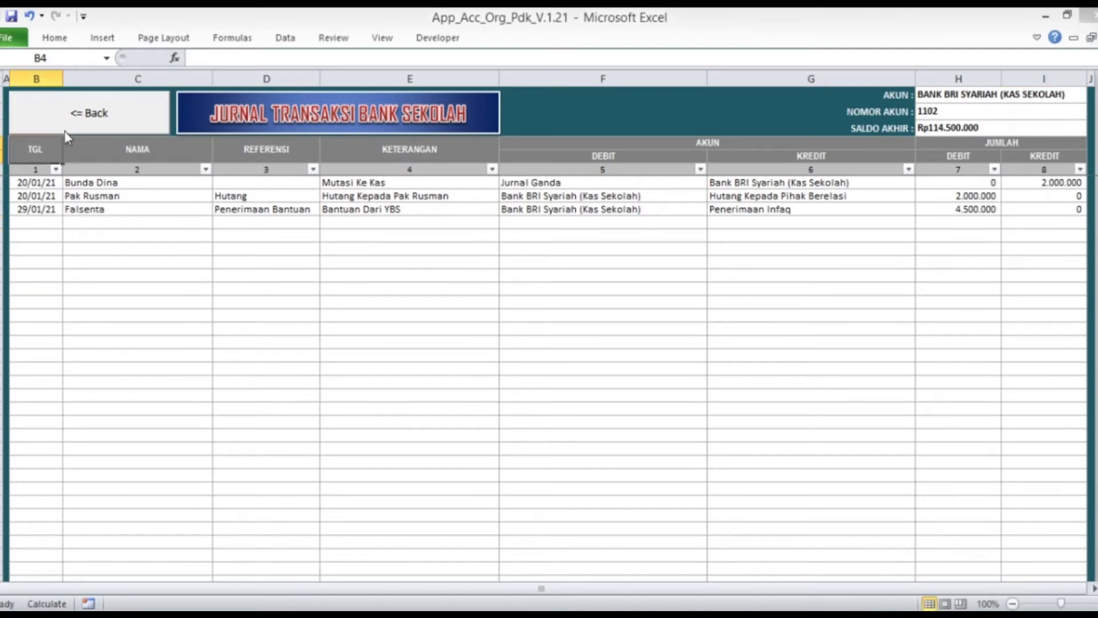
In Jurnal Kas, copy the 01/01/21 Tarik Tunai Dari Bank BRI Syariah entry
left_click(65, 129)
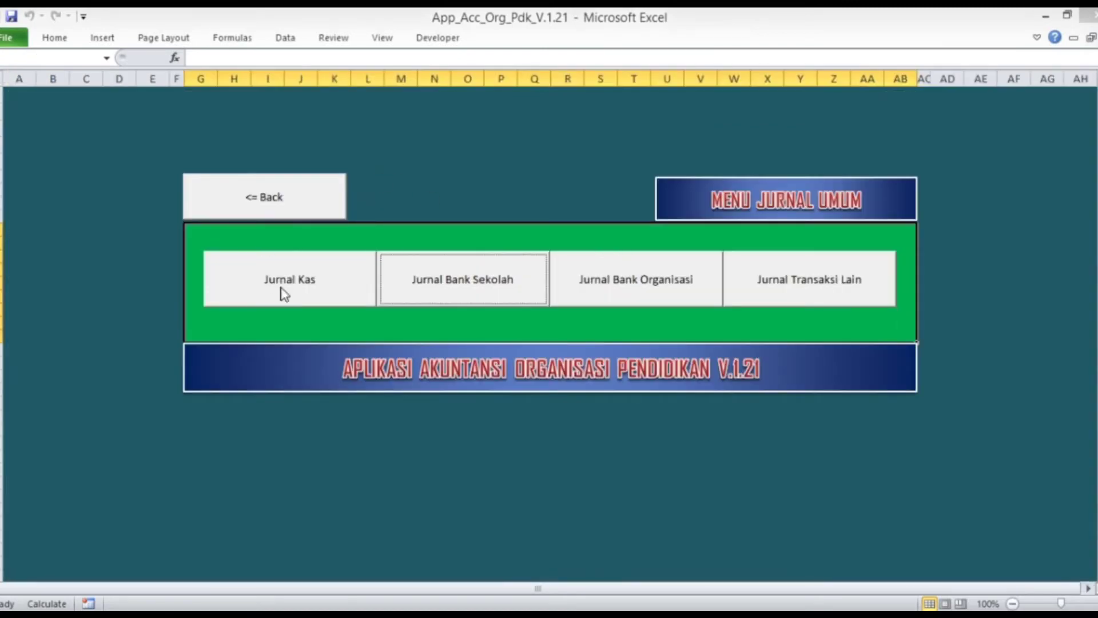
left_click(284, 293)
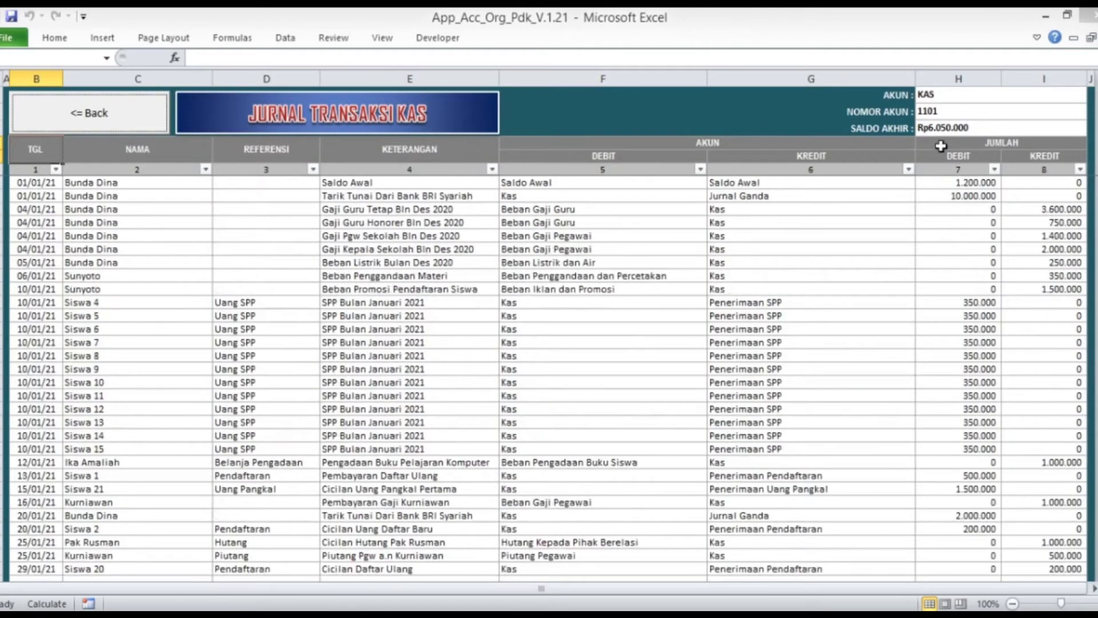
scroll(941, 146, "down", 4)
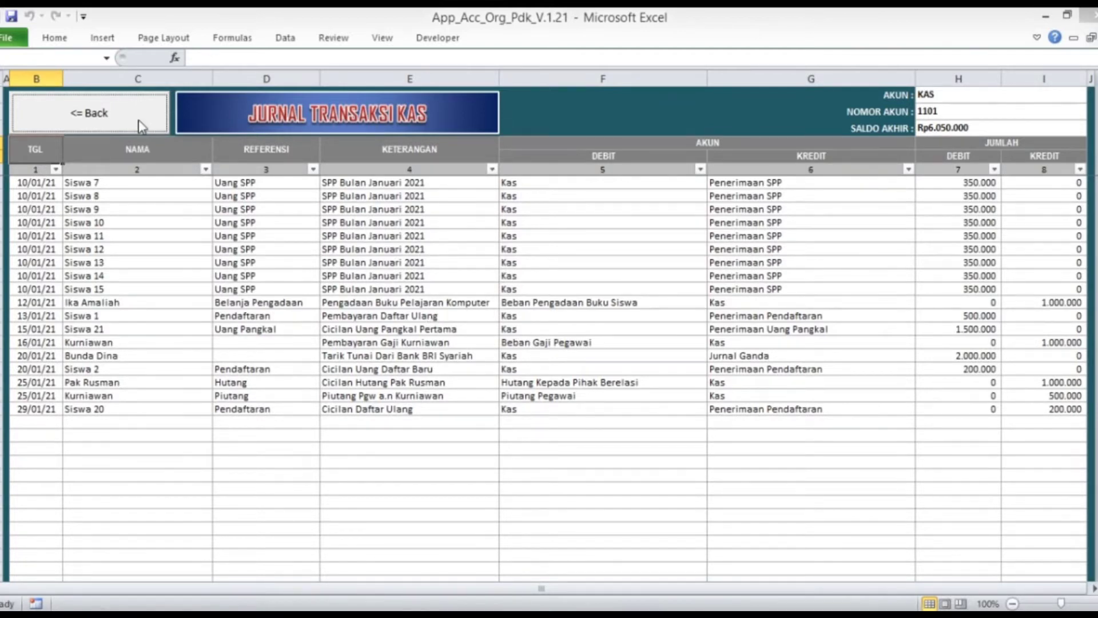
scroll(273, 369, "up", 4)
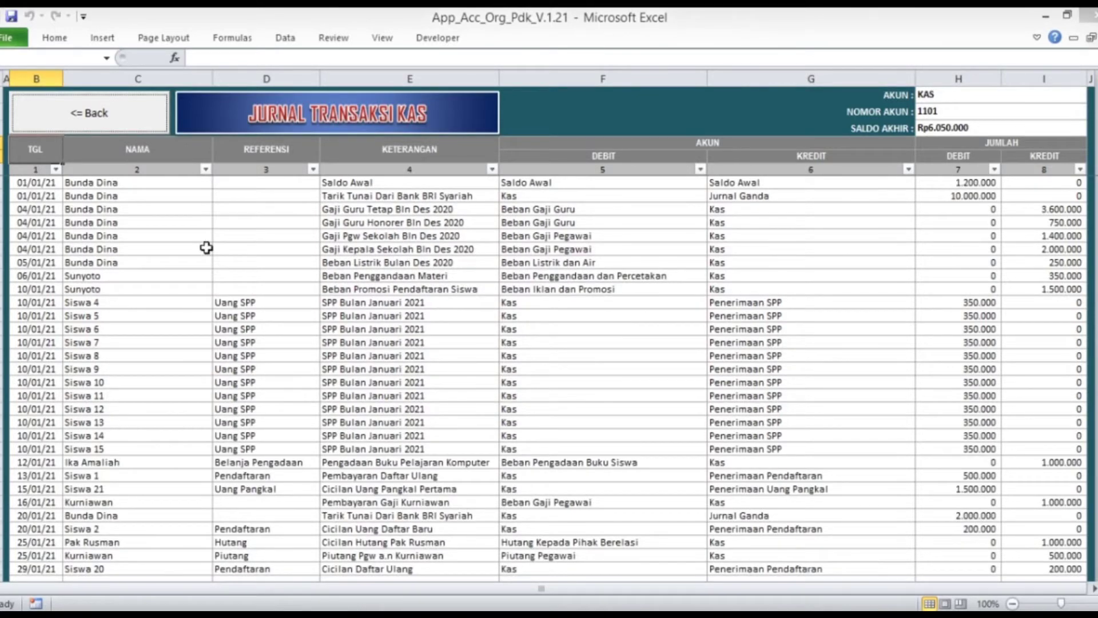
left_click(40, 197)
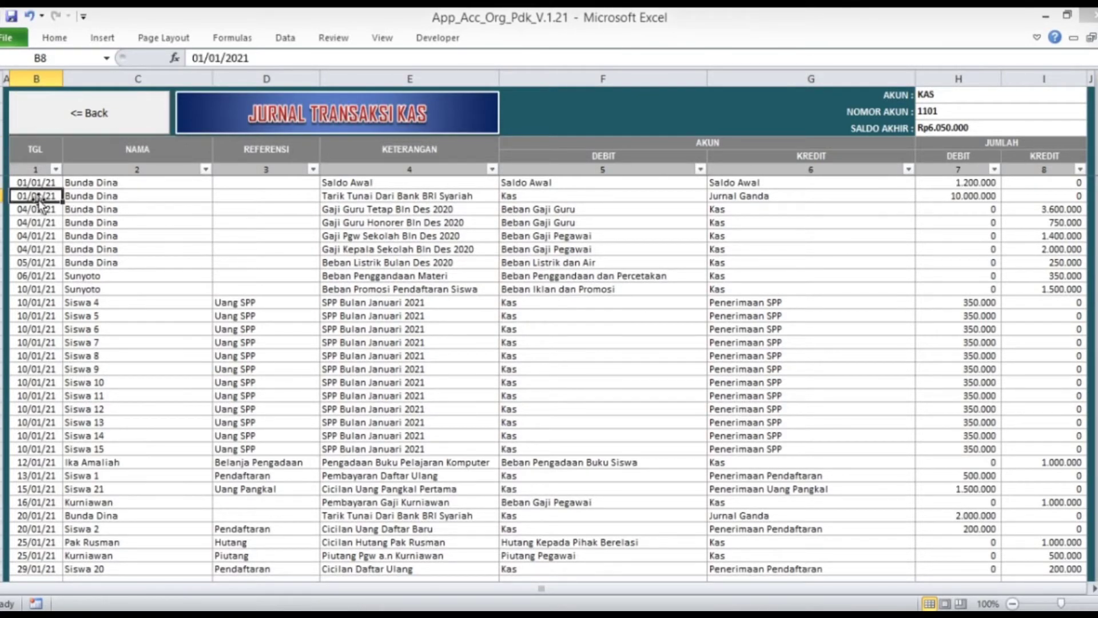
key("shift+Right")
key("shift+Right")
key("shift+Right")
key("shift+Right")
key("shift+Right")
key("shift+Right")
key("shift+Right")
key("ctrl+c")
scroll(229, 275, "down", 9)
scroll(118, 288, "up", 2)
scroll(115, 294, "up", 1)
scroll(108, 303, "down", 2)
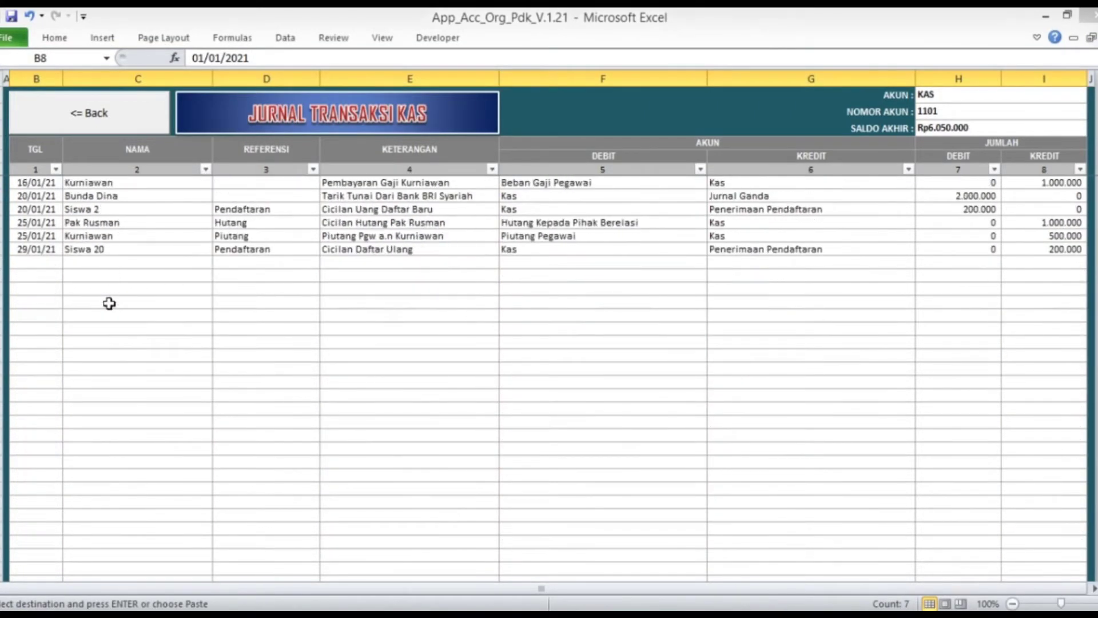
Paste the copied withdrawal entry into the empty row below 29/01/21
left_click(52, 261)
key("shift+Right")
key("shift+Right")
key("shift+Right")
key("shift+Right")
key("shift+Right")
key("shift+Right")
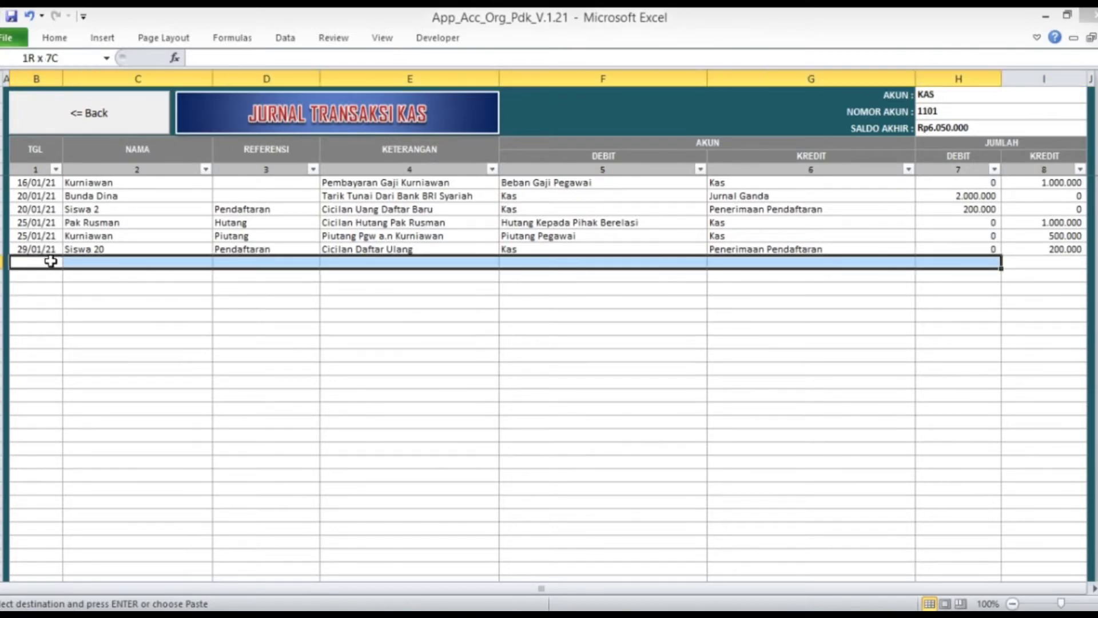
key("shift+Right")
key("Return")
left_click(51, 262)
key("Right")
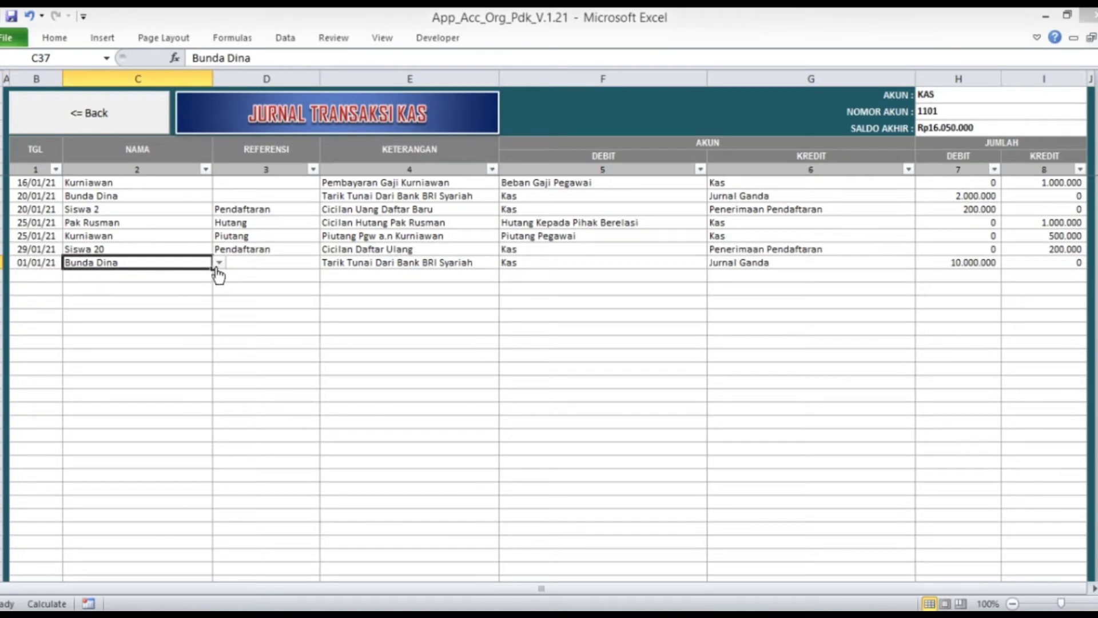
Keep Kas as the debit account and Jurnal Ganda as the credit account
left_click(250, 263)
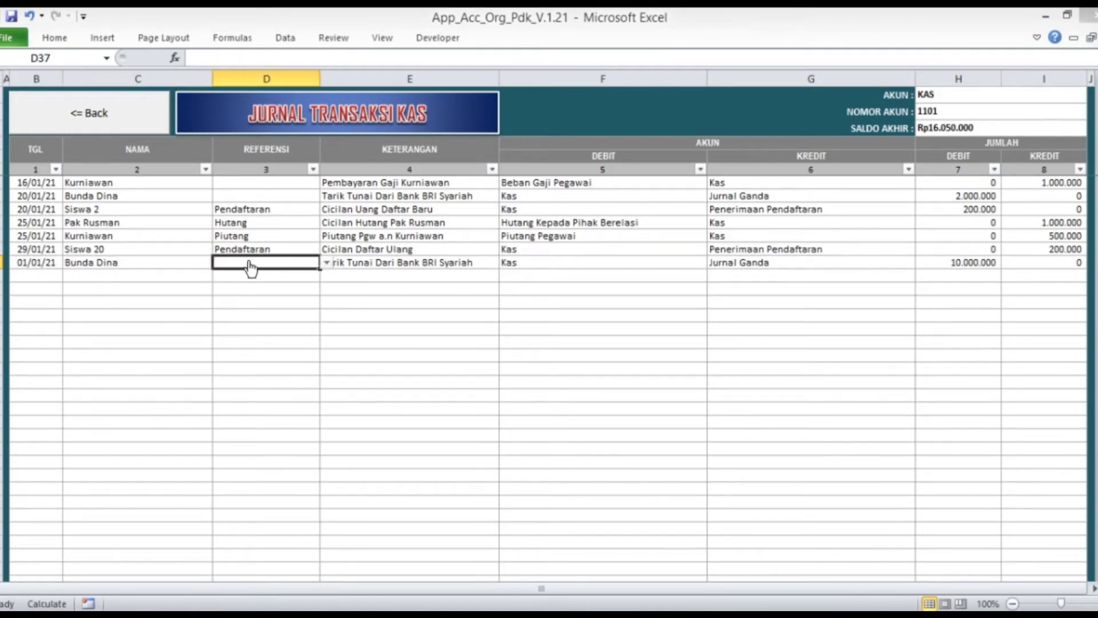
left_click(378, 261)
left_click(568, 267)
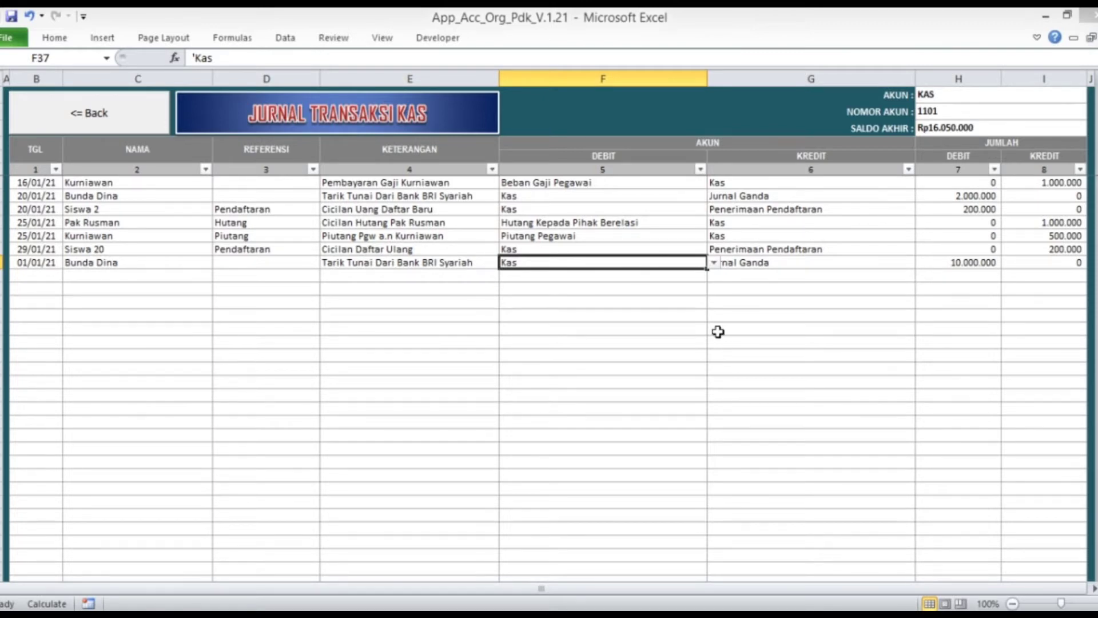
left_click(714, 264)
left_click(714, 265)
left_click(768, 272)
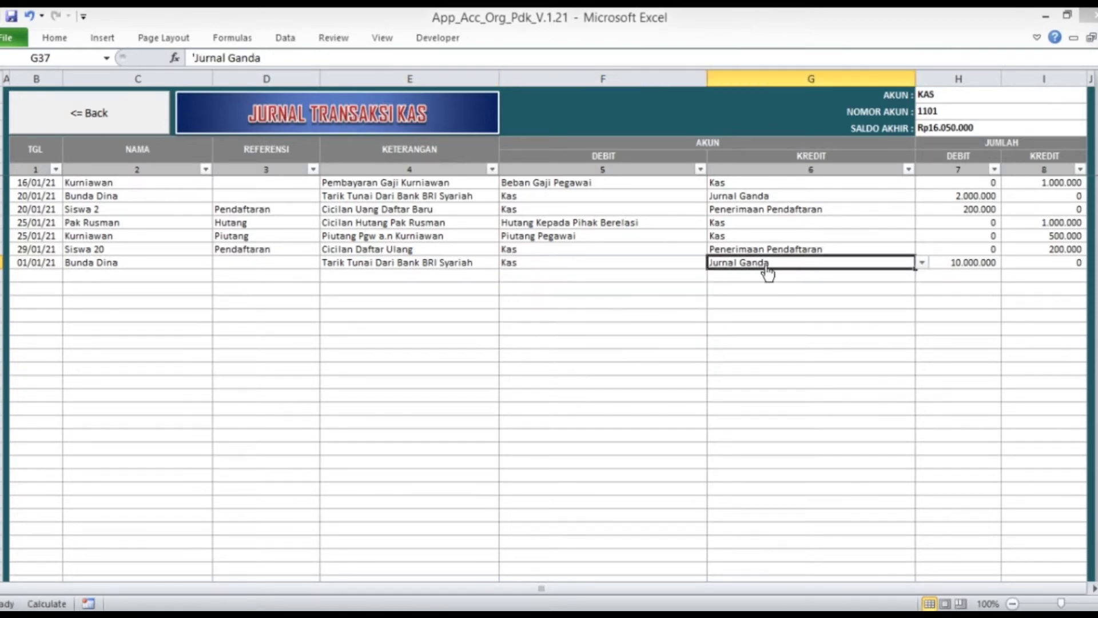
left_click(922, 264)
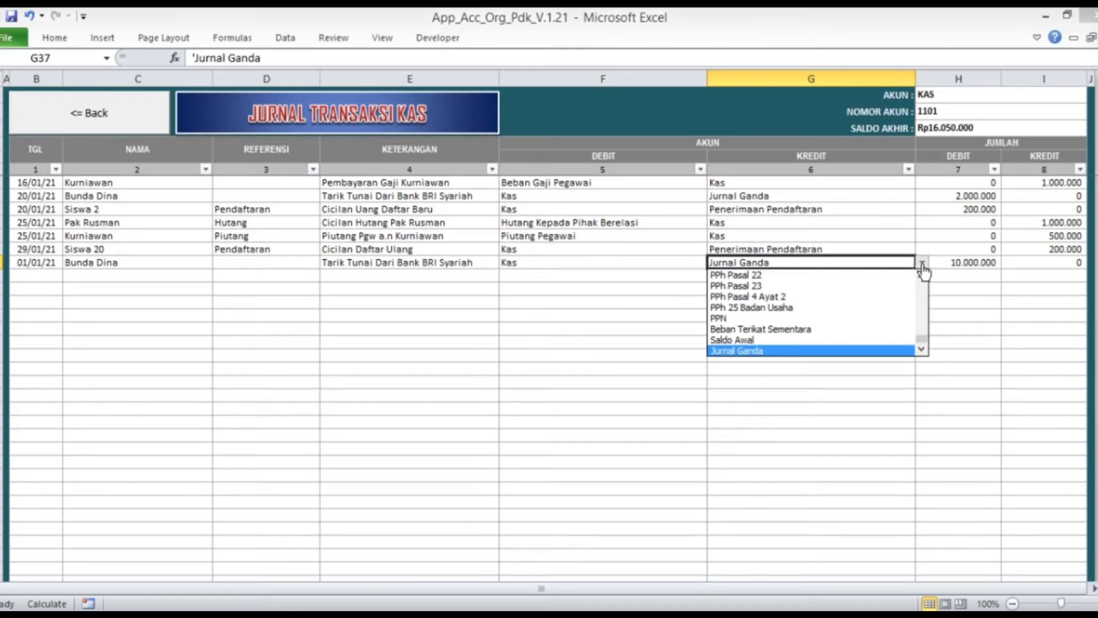
left_click(772, 350)
Enter 4.000.000 as the Kas debit, raising the cash balance to Rp10.050.000
left_click(959, 262)
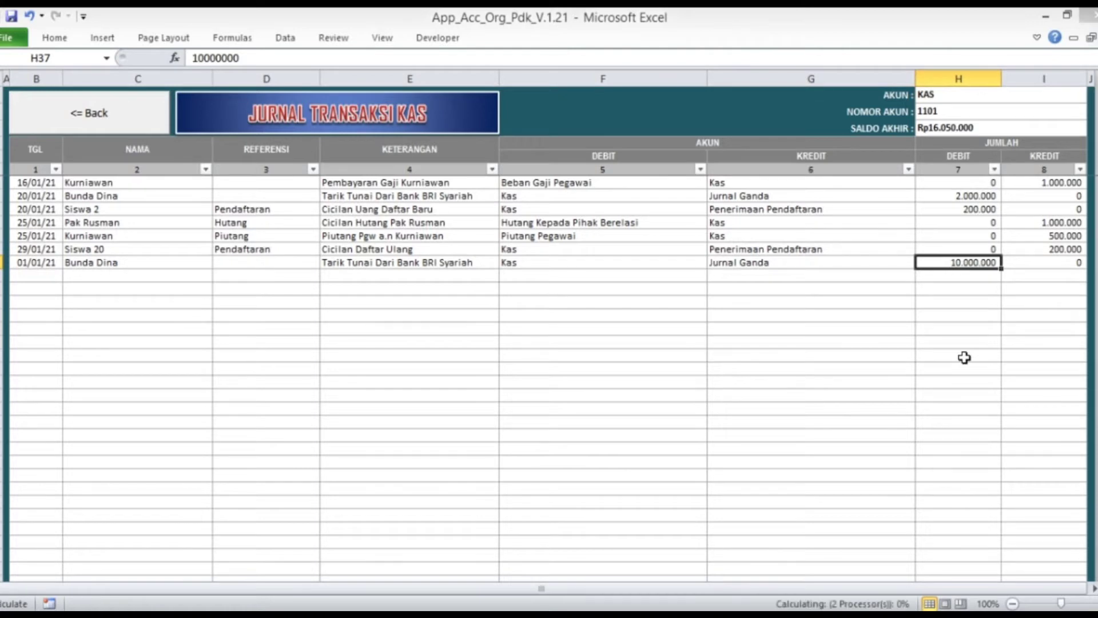
type("0")
key("Return")
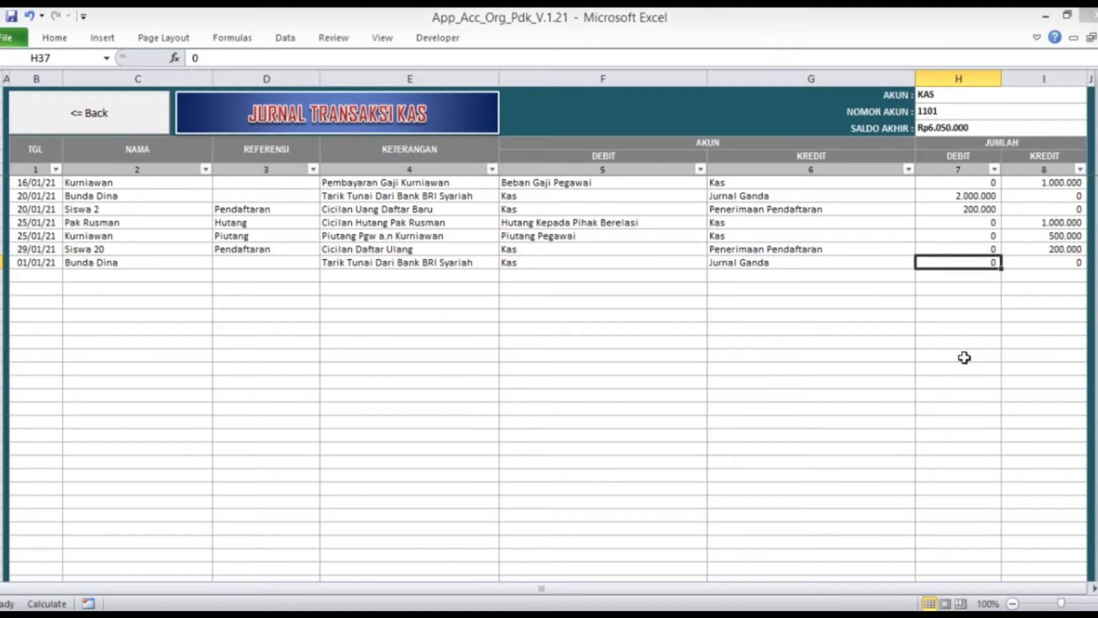
type("4000000")
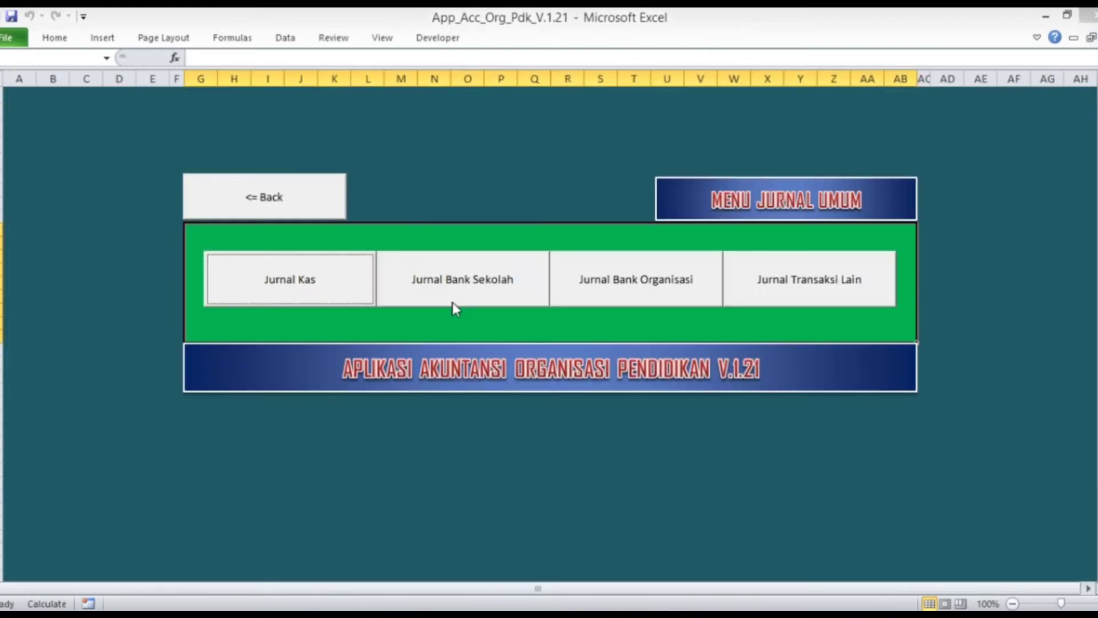
Duplicate the 20/01/21 Mutasi Ke Kas row (2.000.000) into the Bank Sekolah journal's empty row
left_click(452, 302)
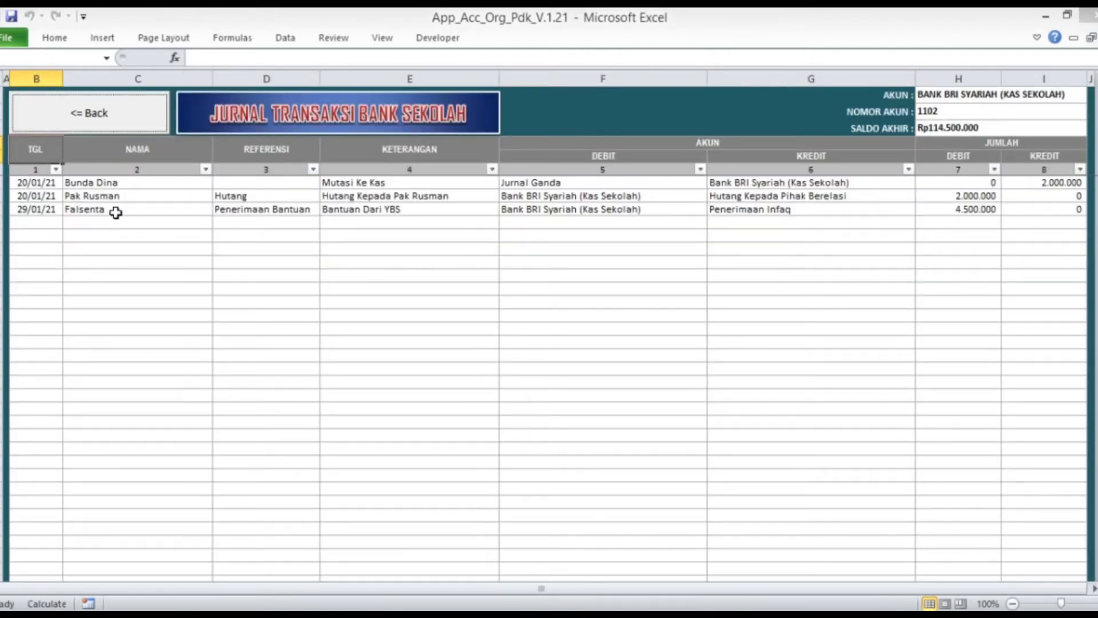
left_click(38, 181)
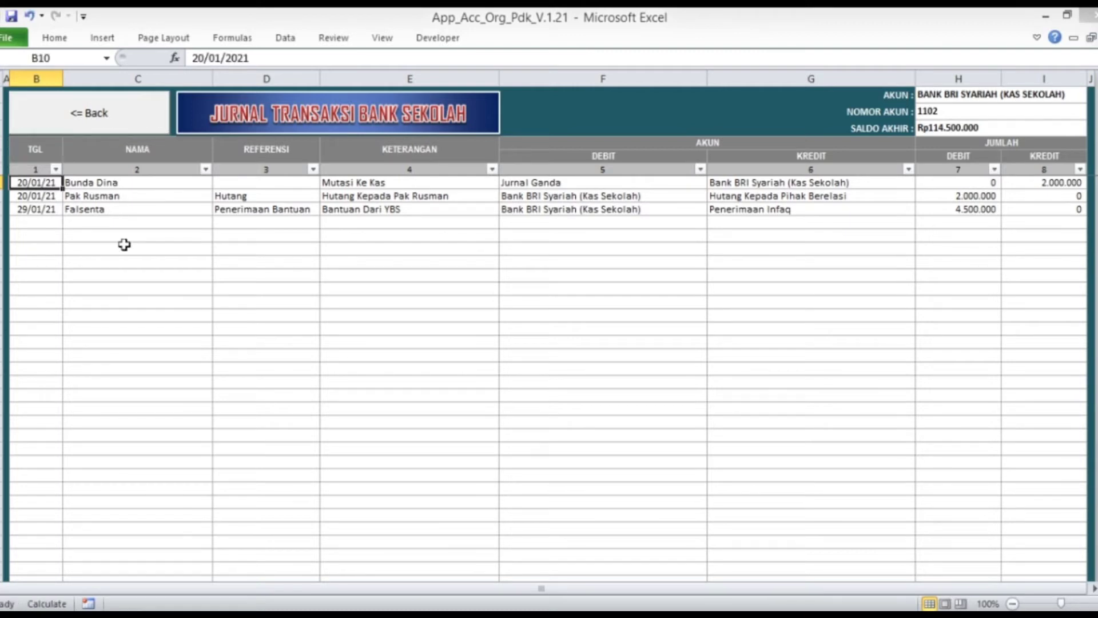
scroll(120, 244, "up", 1)
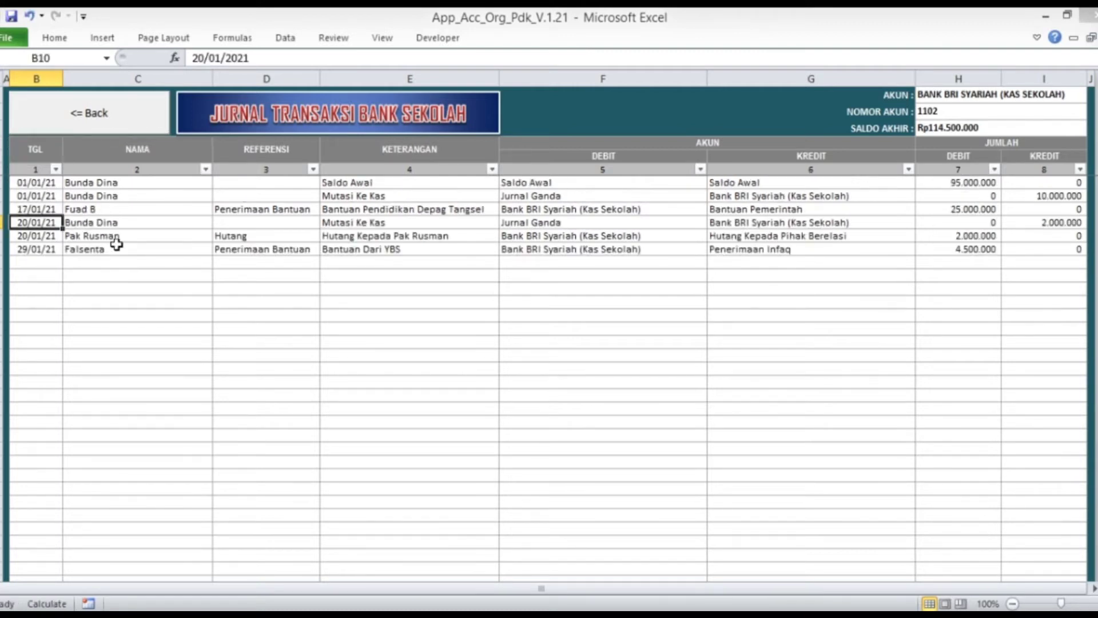
key("shift+Right")
key("shift+Right")
key("shift+Right")
key("shift+Right")
key("shift+Right")
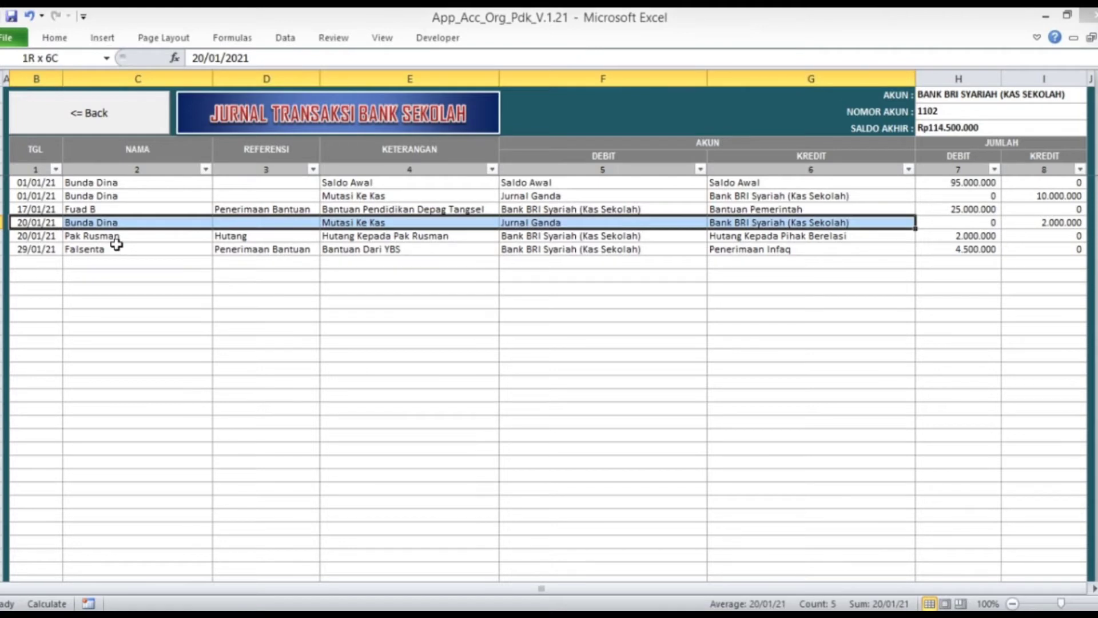
key("shift+Right")
key("shift+Right")
key("ctrl+c")
key("Down")
key("Down")
key("Down")
key("shift+Right")
key("shift+Right")
key("shift+Right")
key("shift+Right")
key("shift+Right")
key("shift+Right")
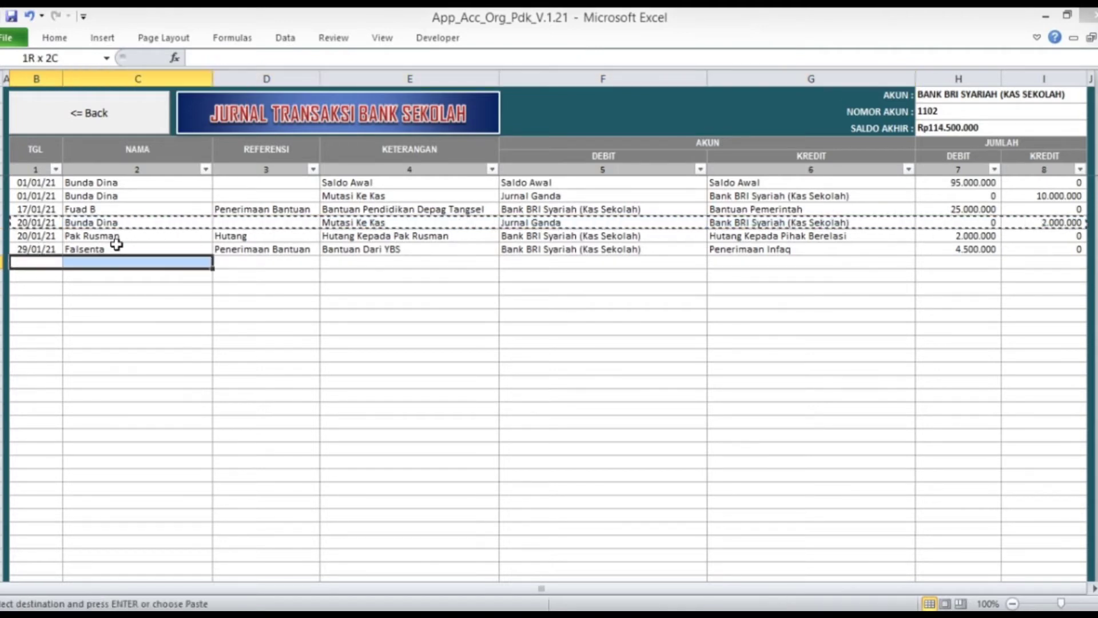
key("Return")
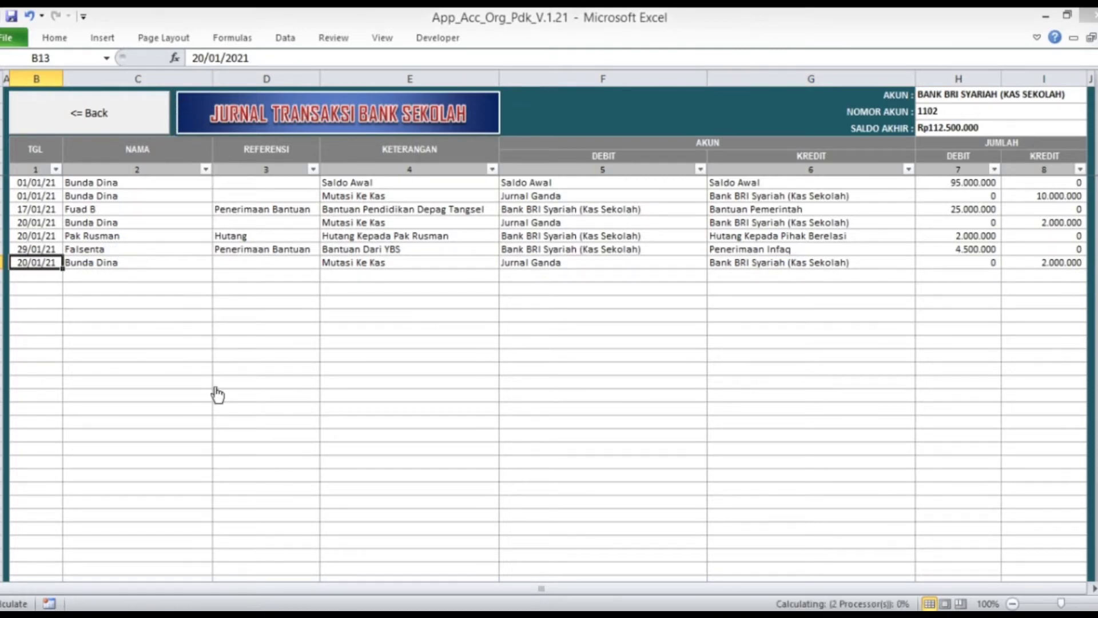
left_click(93, 103)
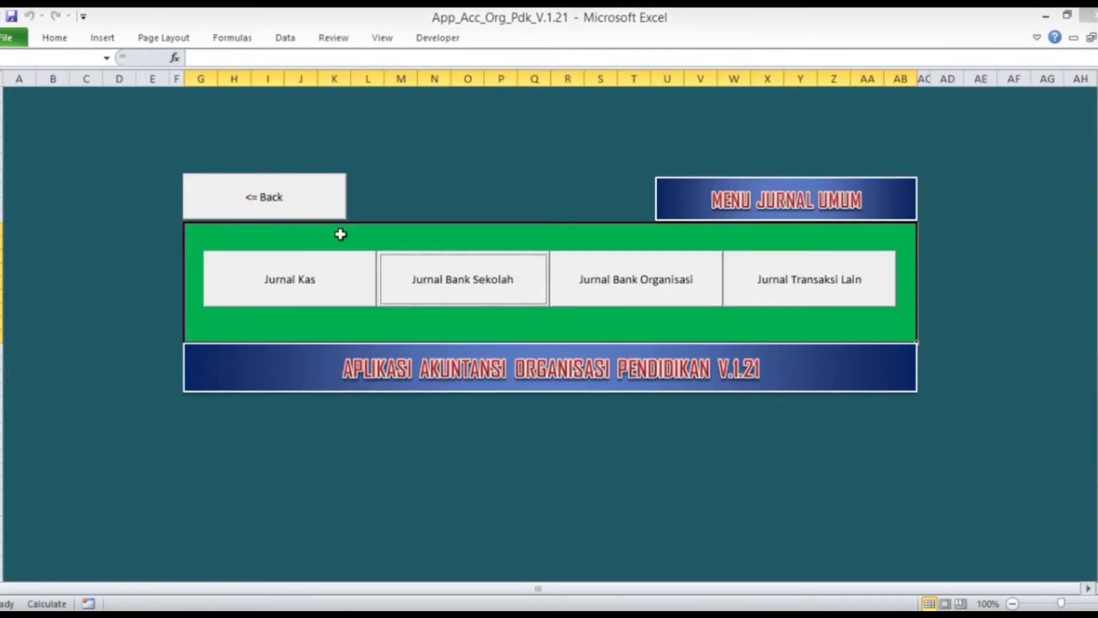
Change the date of the last Jurnal Kas entry to 29/01/21
left_click(332, 258)
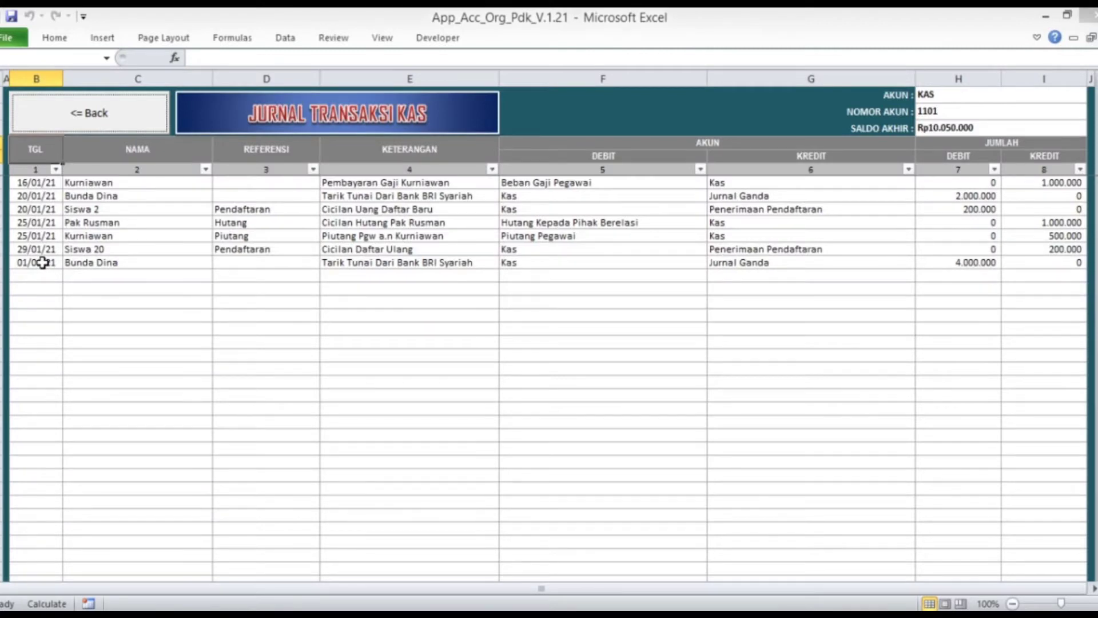
left_click(223, 58)
key("BackSpace")
key("BackSpace")
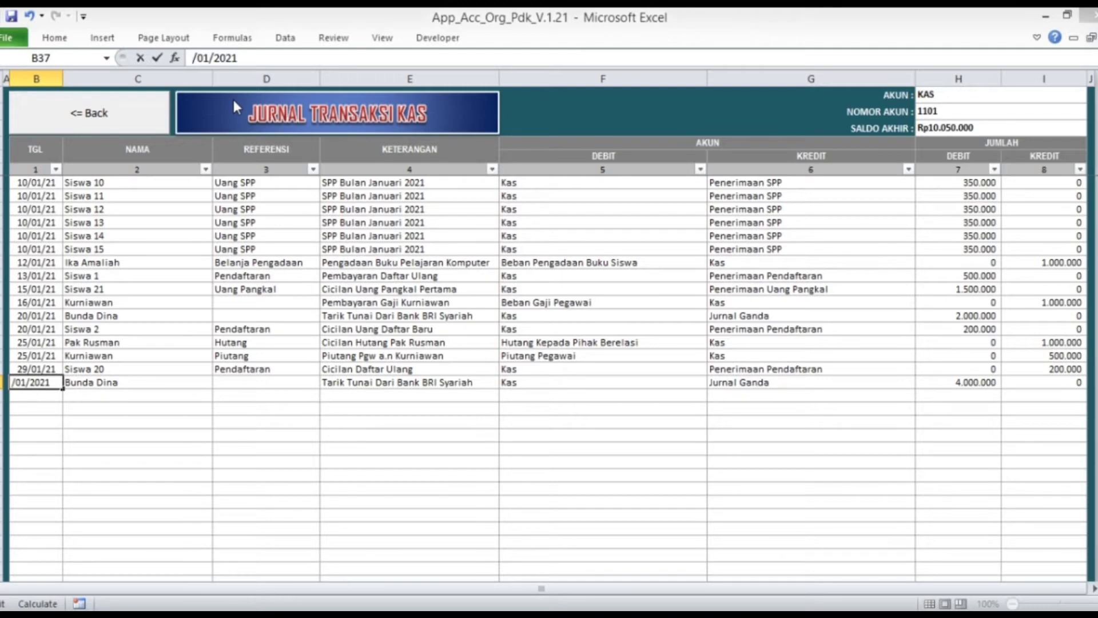
type("29")
key("Return")
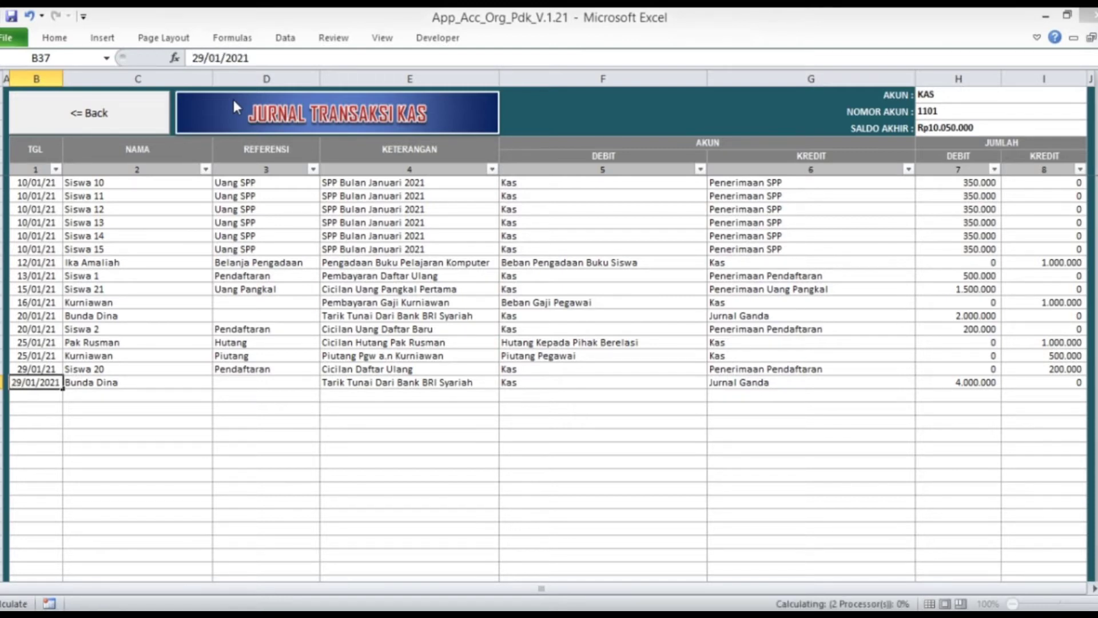
left_click(77, 127)
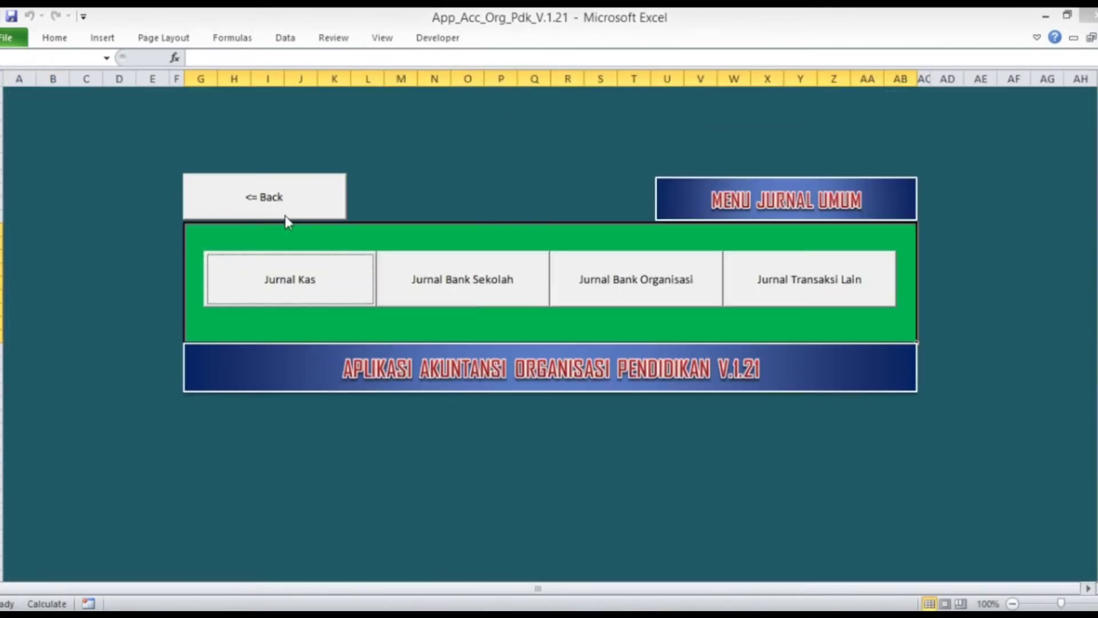
Date the new Jurnal Bank Sekolah transfer entry 29/01/2021
left_click(511, 294)
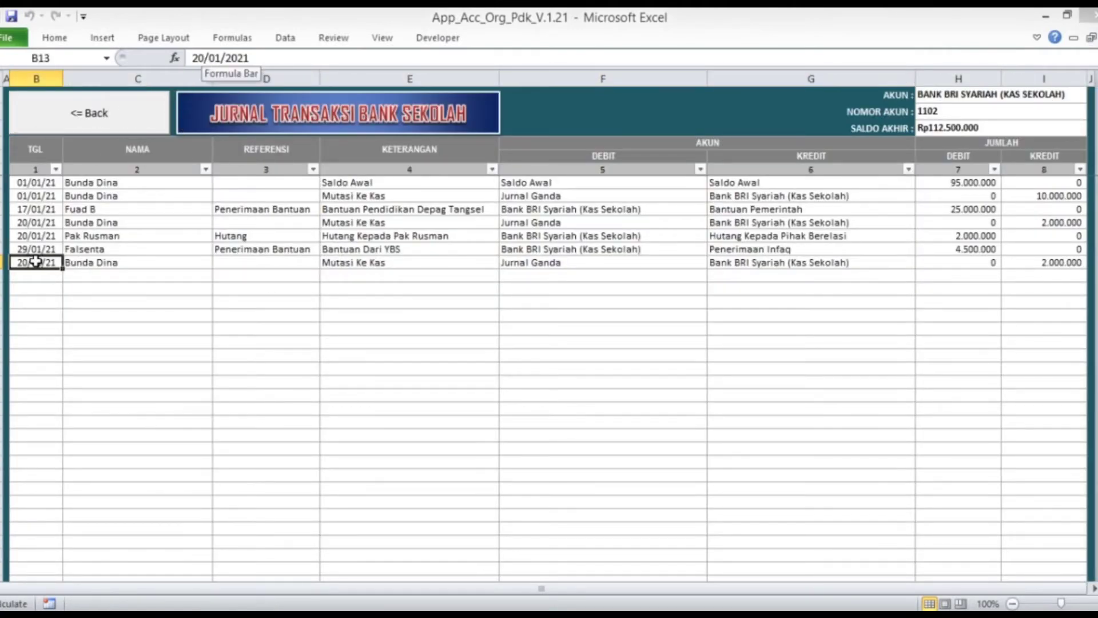
left_click(206, 57)
key("BackSpace")
type("9")
key("Tab")
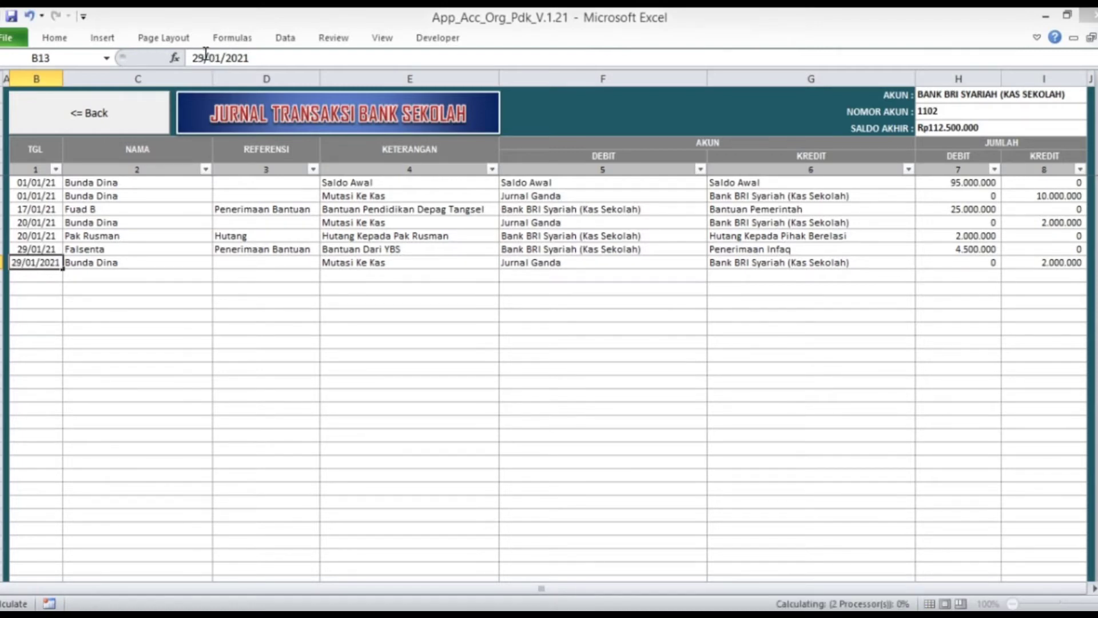
Change that bank entry's credit amount from 2.000.000 to 4.000.000
key("Tab")
key("Tab")
key("Tab")
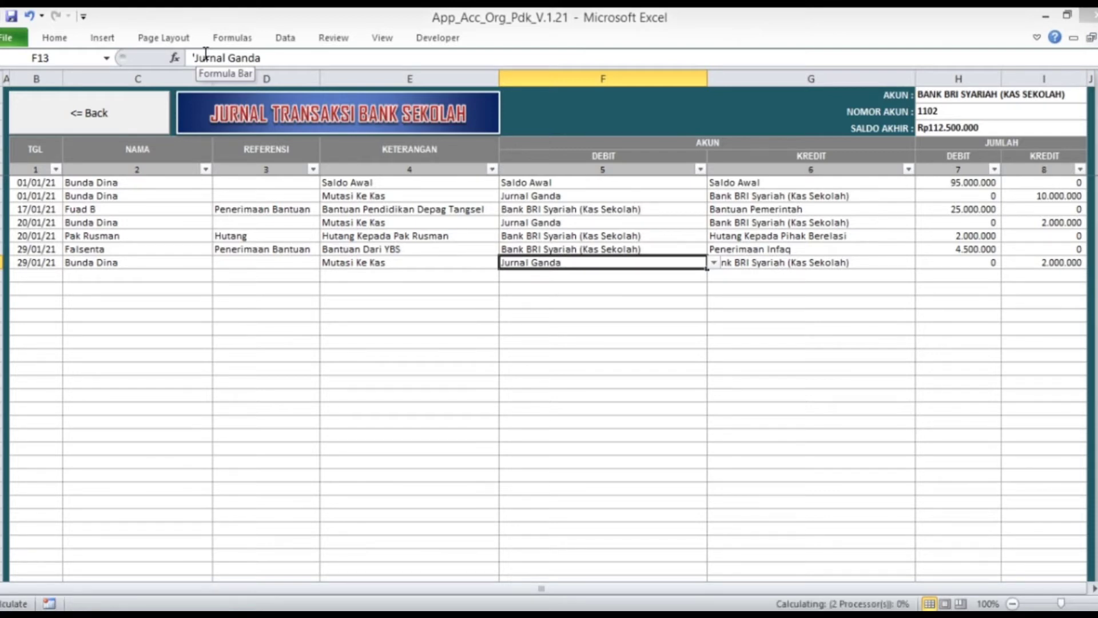
key("Tab")
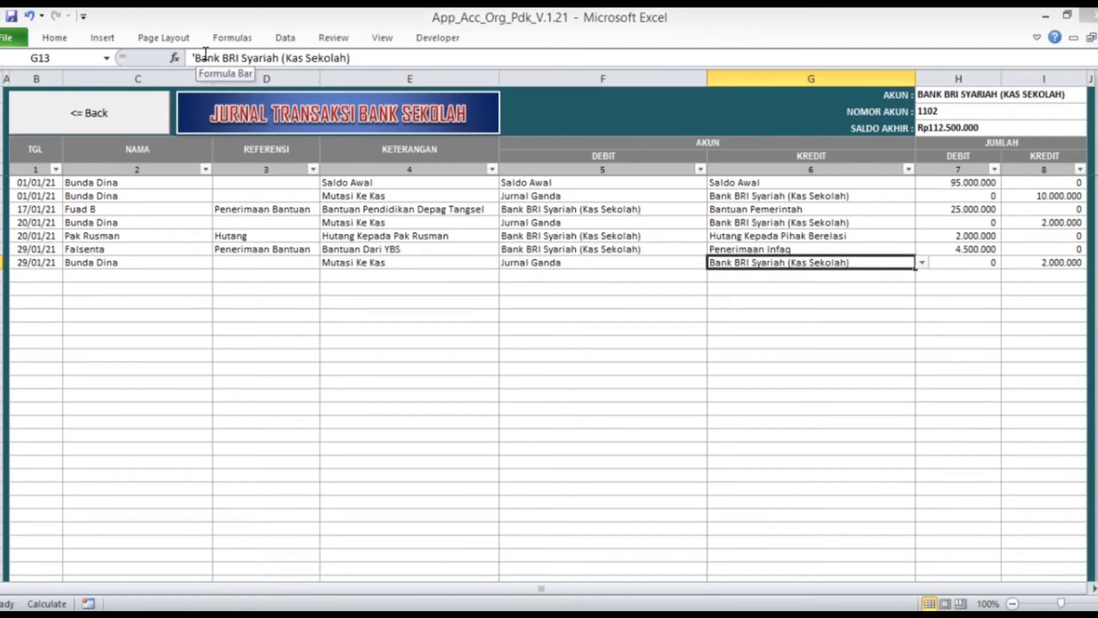
key("Tab")
key("Tab")
key("Tab")
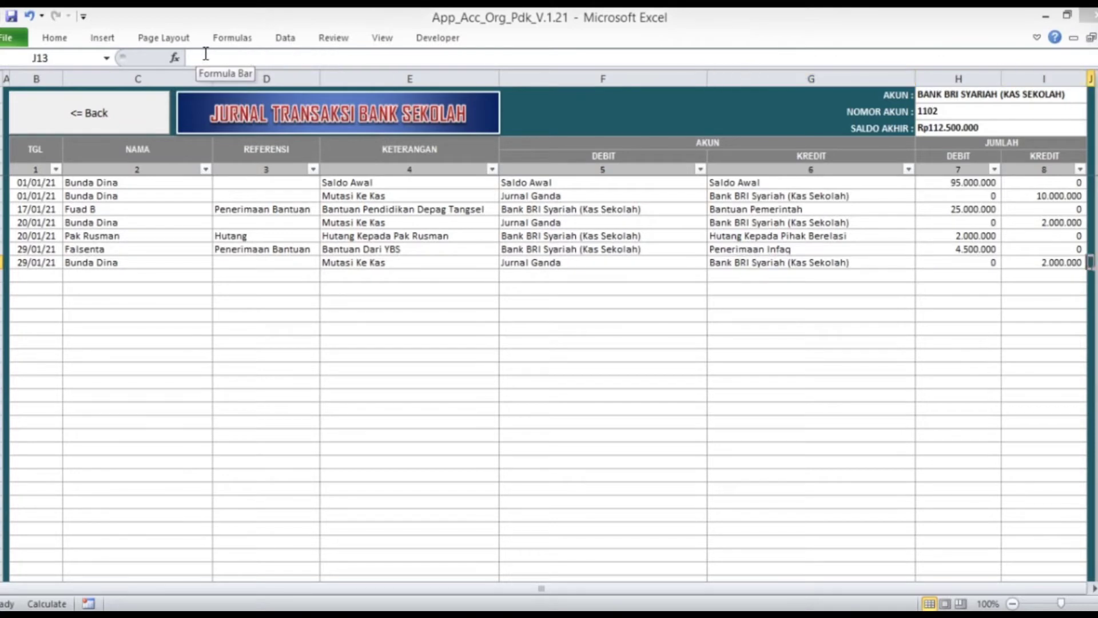
key("shift+Tab")
key("Delete")
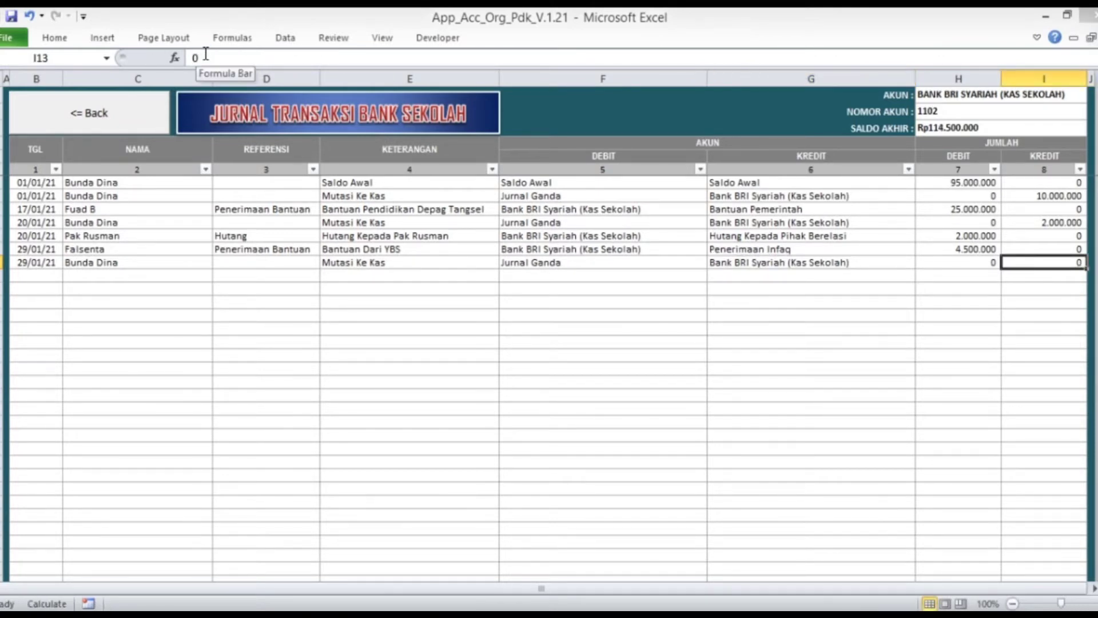
type("4000000")
key("Return")
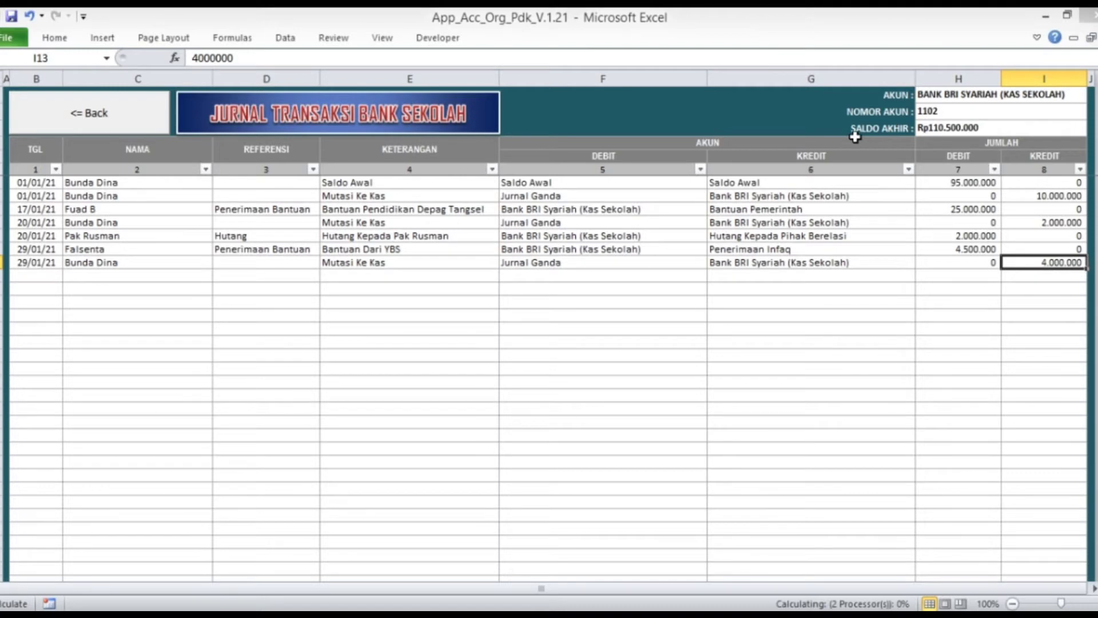
left_click(43, 155)
left_click(59, 127)
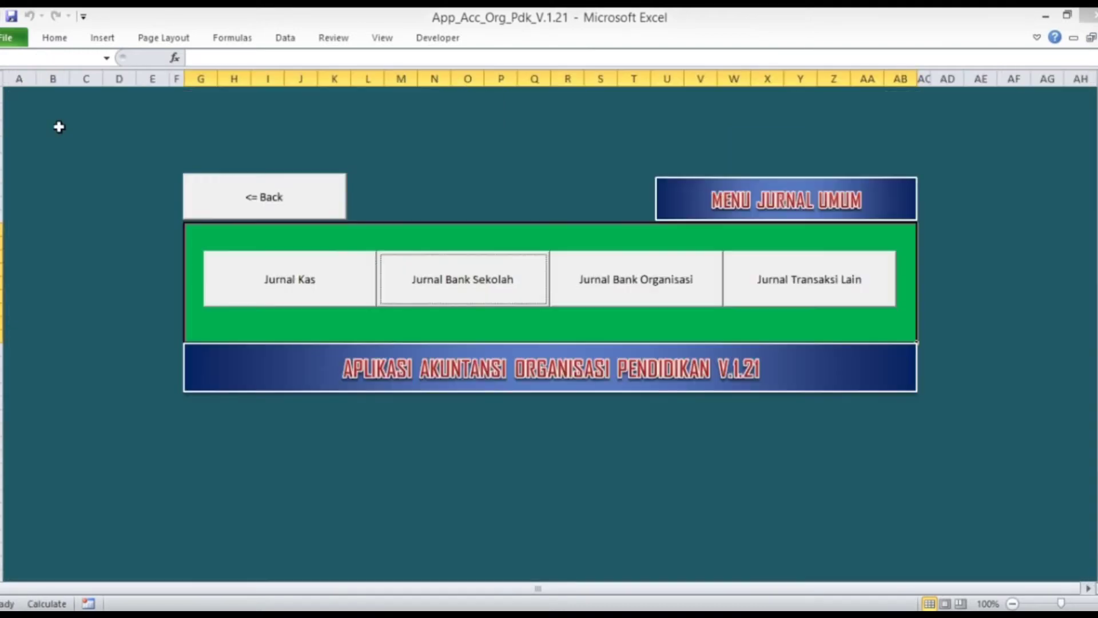
Take a brief look at the Jurnal Memorial sheet, then return to the main menu
left_click(274, 204)
left_click(827, 249)
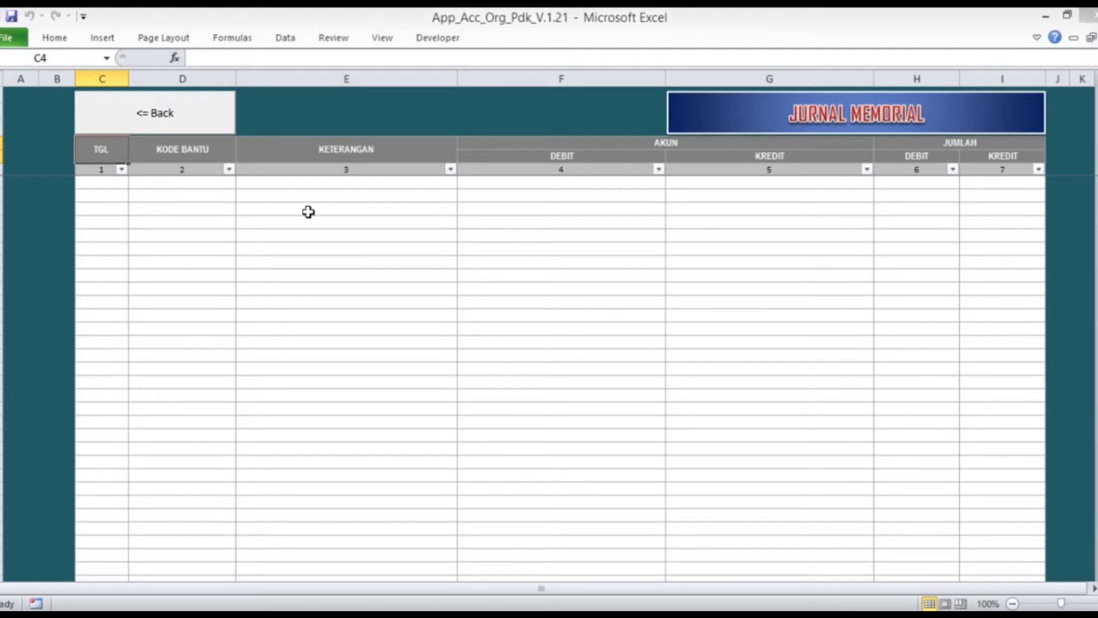
left_click(152, 131)
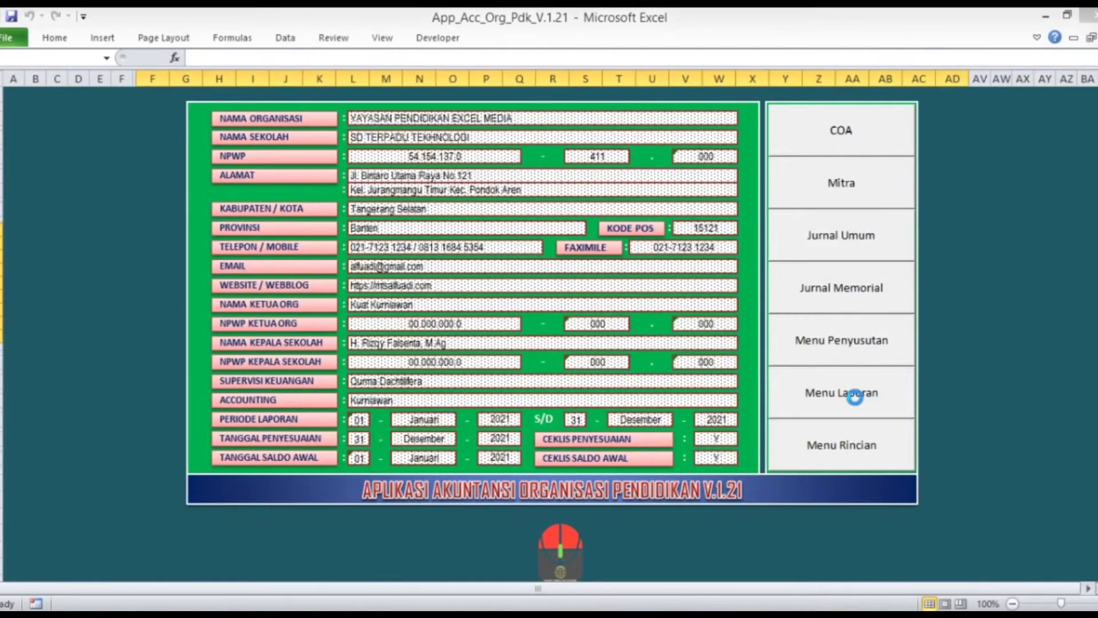
Open the Buku Besar ledger from Menu Laporan and scroll to its top
left_click(853, 395)
left_click(245, 287)
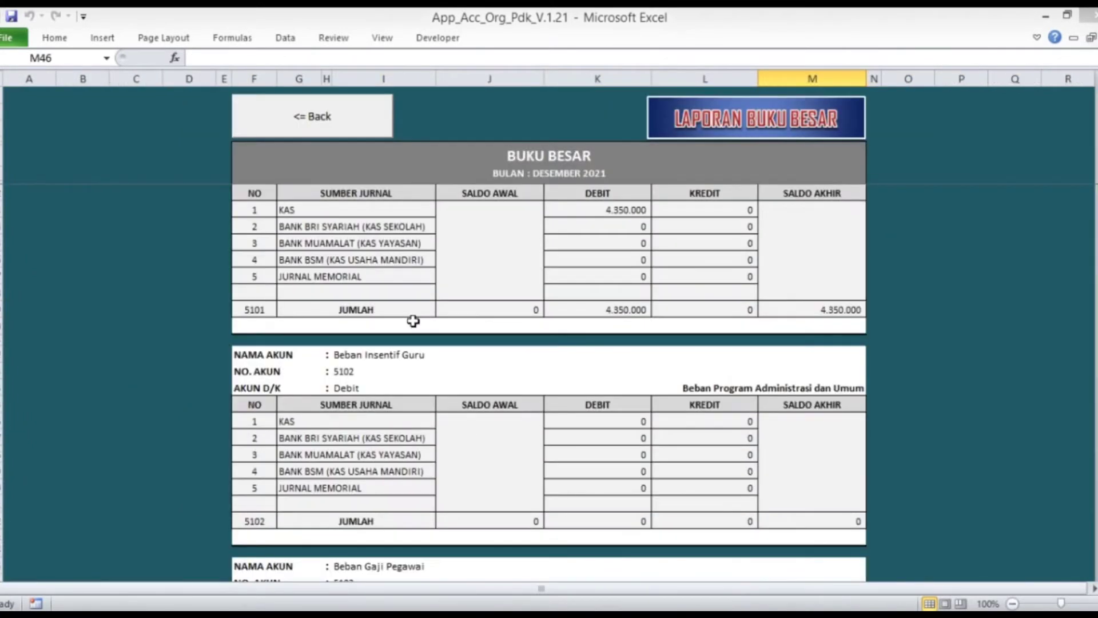
scroll(413, 321, "up", 19)
left_click_drag(1097, 302, 1096, 118)
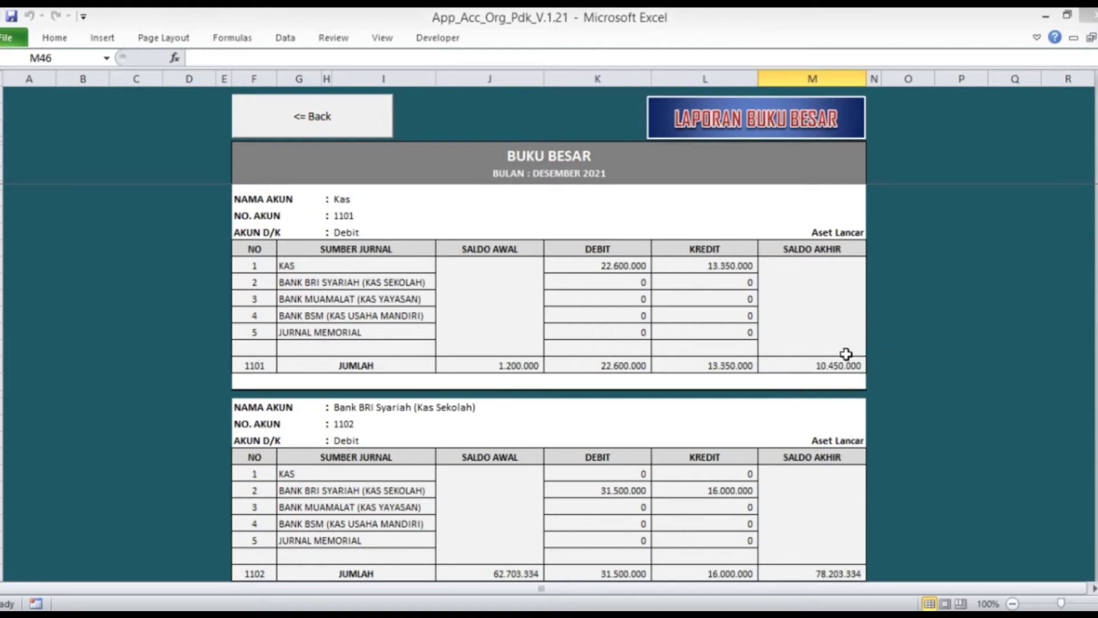
Recheck the Kas journal entries, then go back to the main menu
left_click(350, 110)
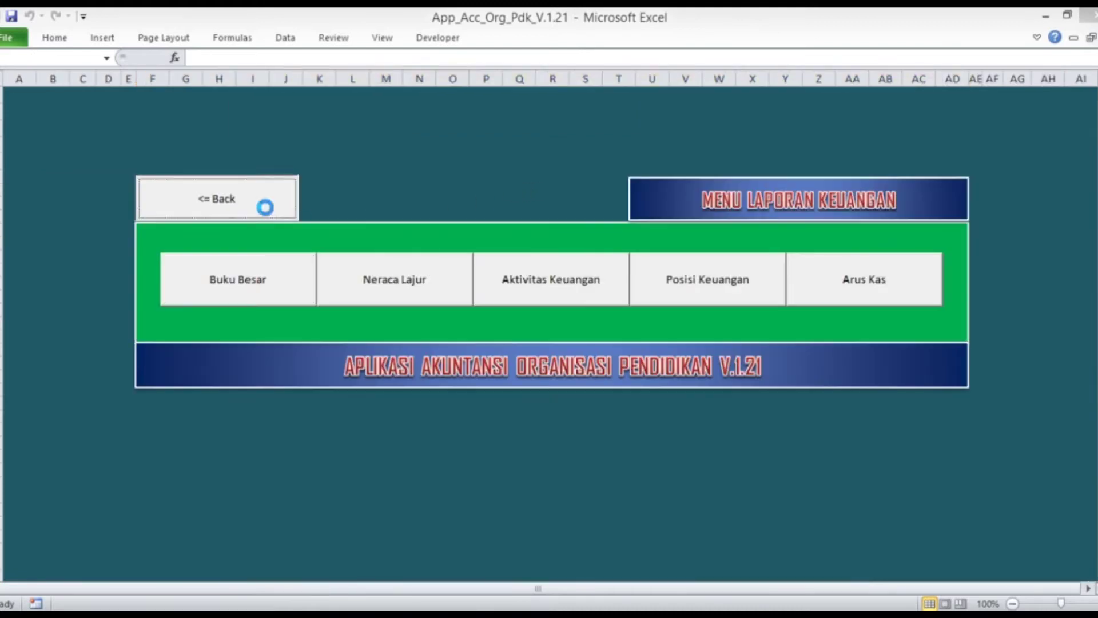
left_click(264, 207)
left_click(841, 239)
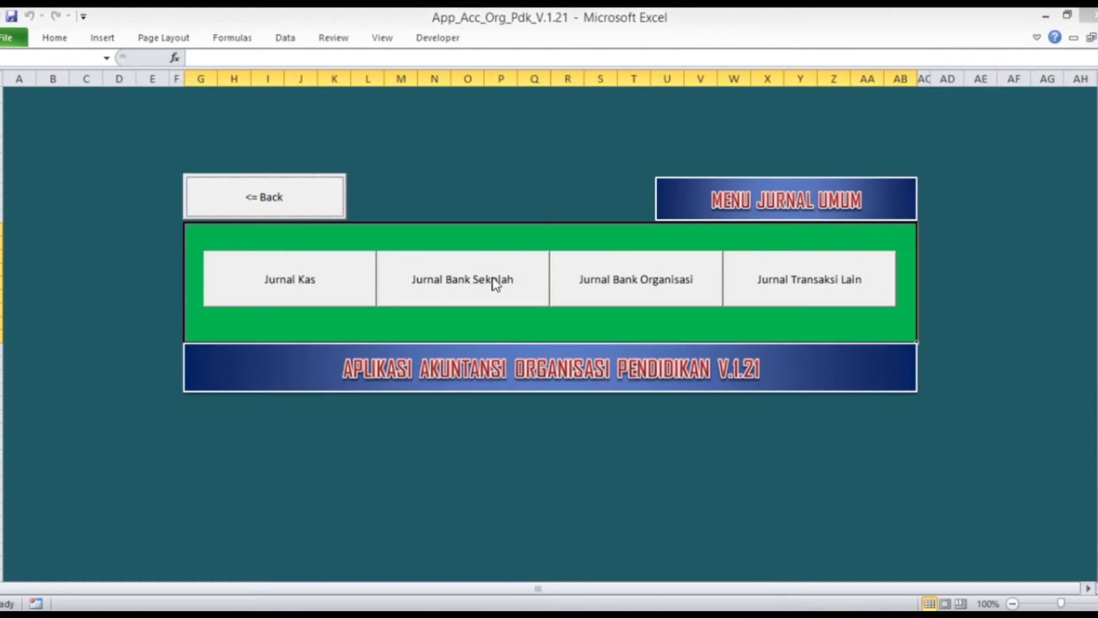
left_click(331, 281)
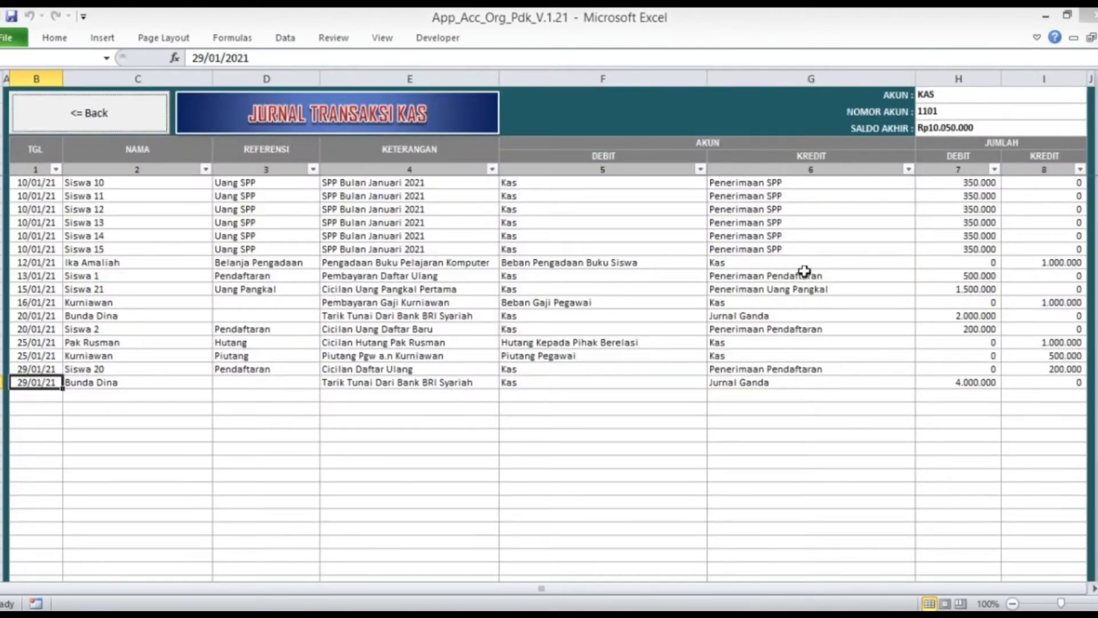
scroll(805, 272, "up", 5)
scroll(805, 272, "down", 4)
left_click(123, 113)
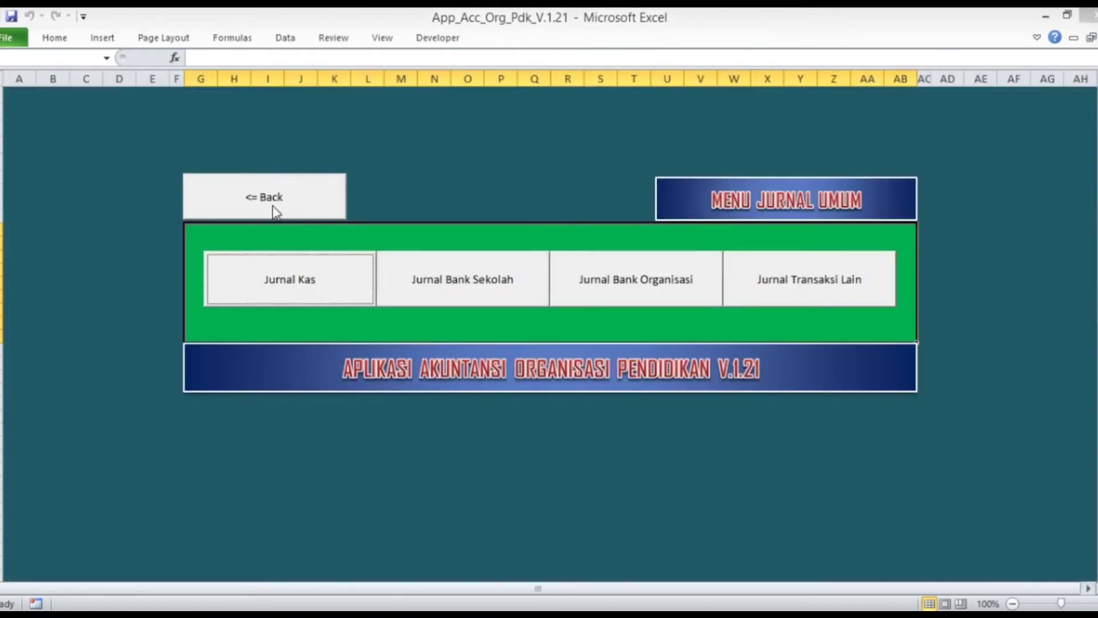
left_click(274, 212)
Switch between the Buku Besar and Neraca Lajur reports, scrolling through the ledger
left_click(784, 381)
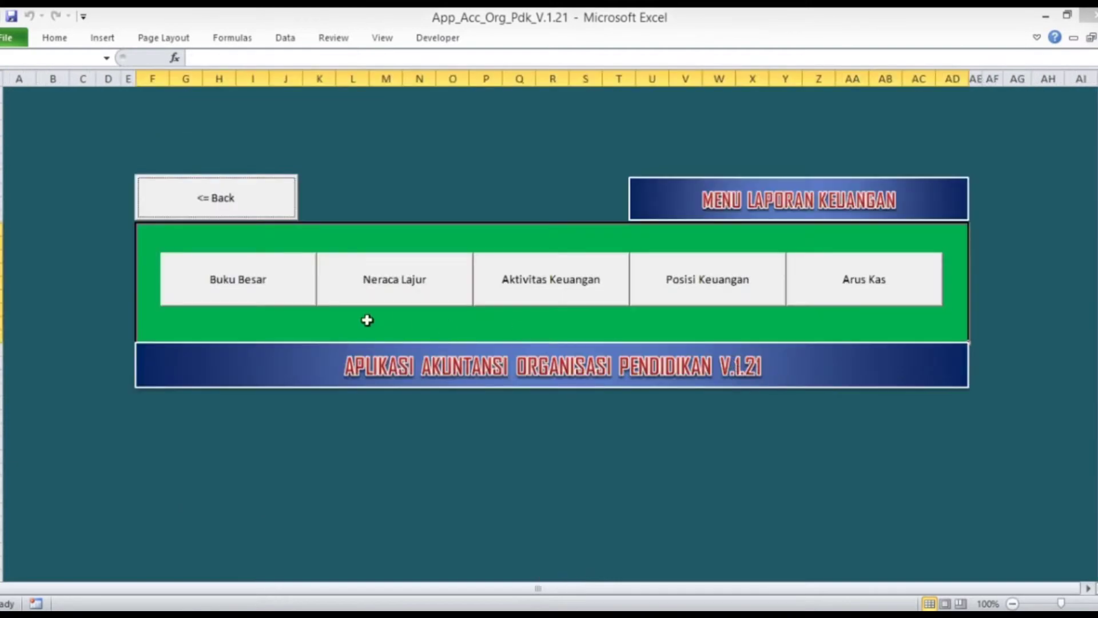
left_click(282, 293)
left_click(338, 132)
left_click(396, 282)
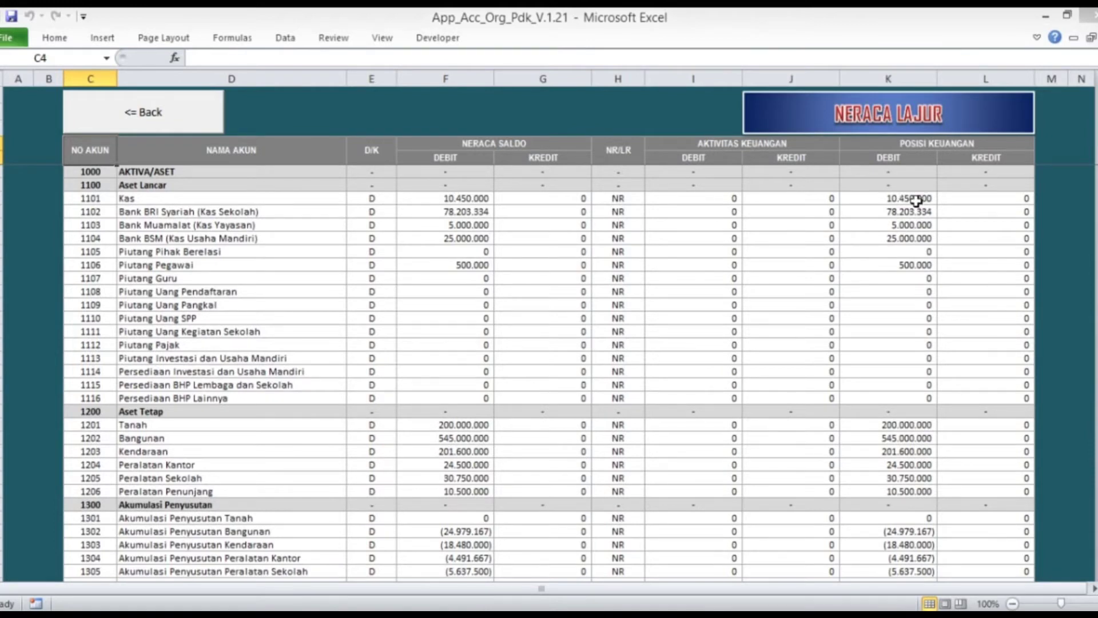
left_click(171, 120)
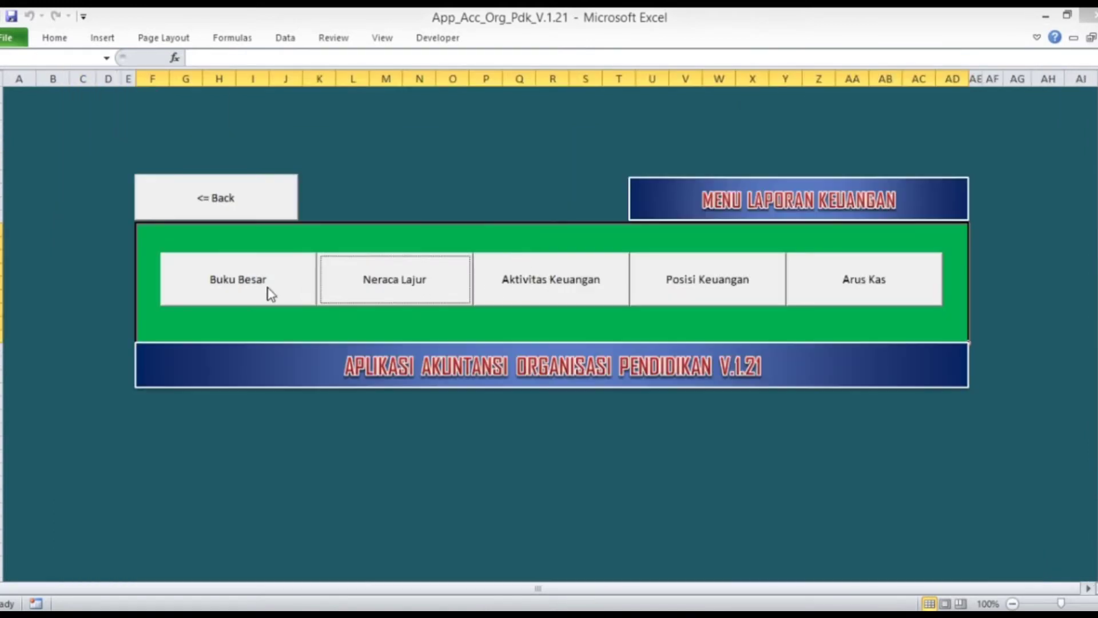
left_click(271, 294)
scroll(618, 307, "down", 3)
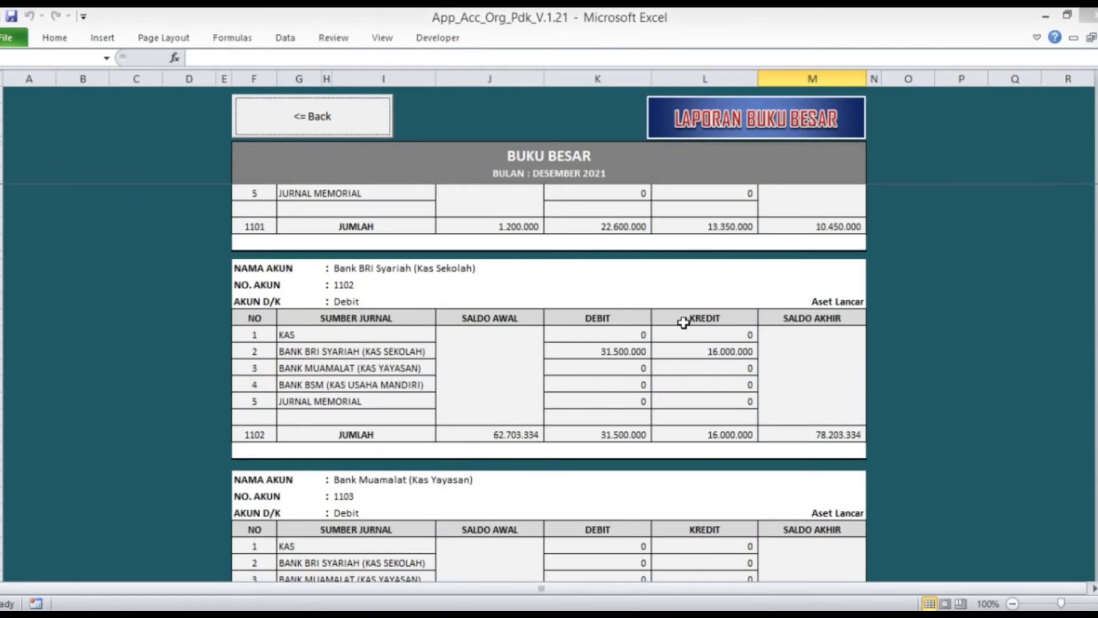
scroll(760, 371, "down", 2)
scroll(784, 365, "up", 1)
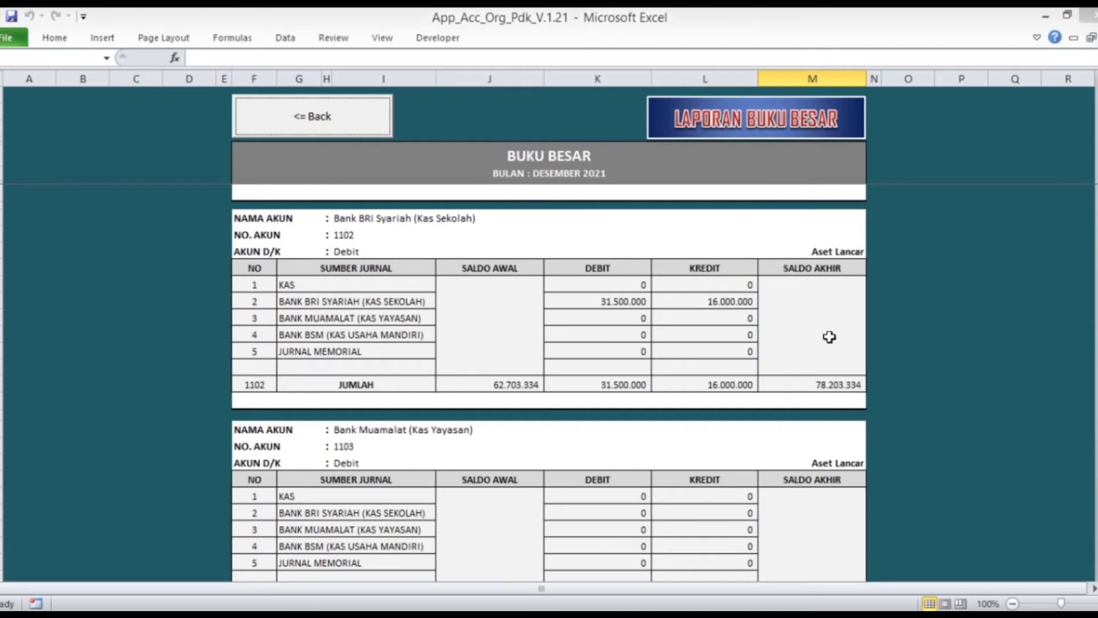
Check the Bank Muamalat balance in Neraca Lajur cell K10 against the ledger
left_click(372, 131)
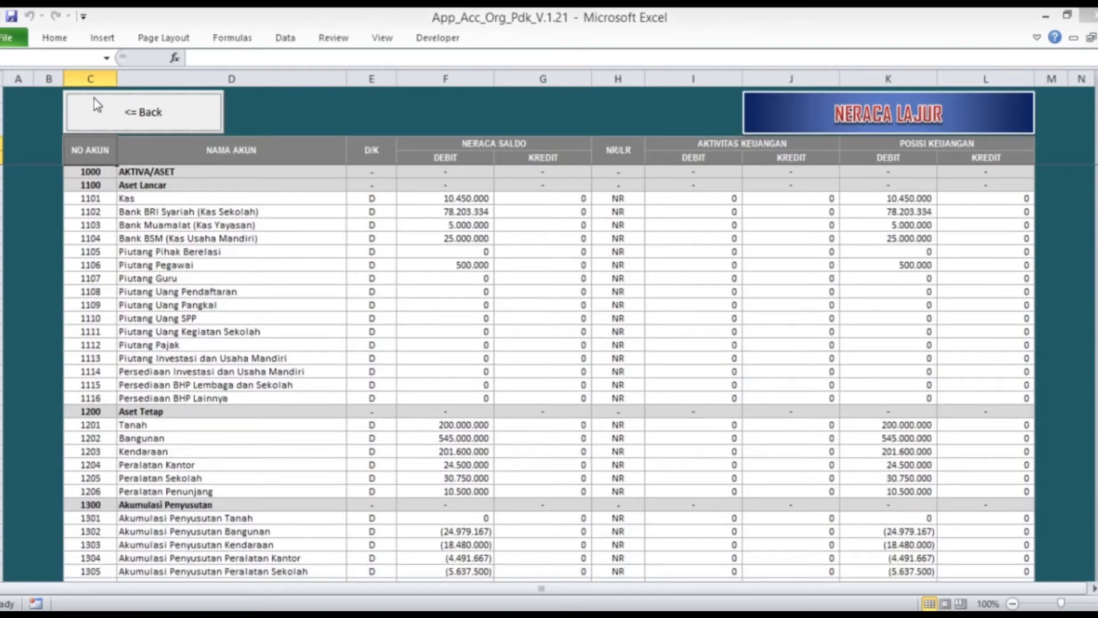
left_click(160, 120)
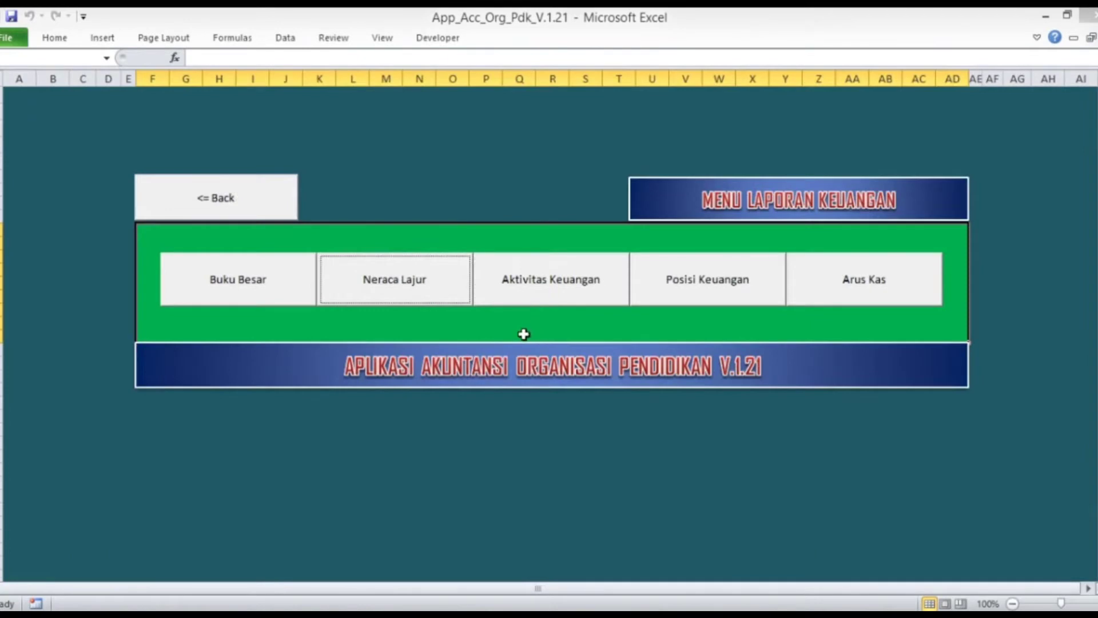
left_click(312, 297)
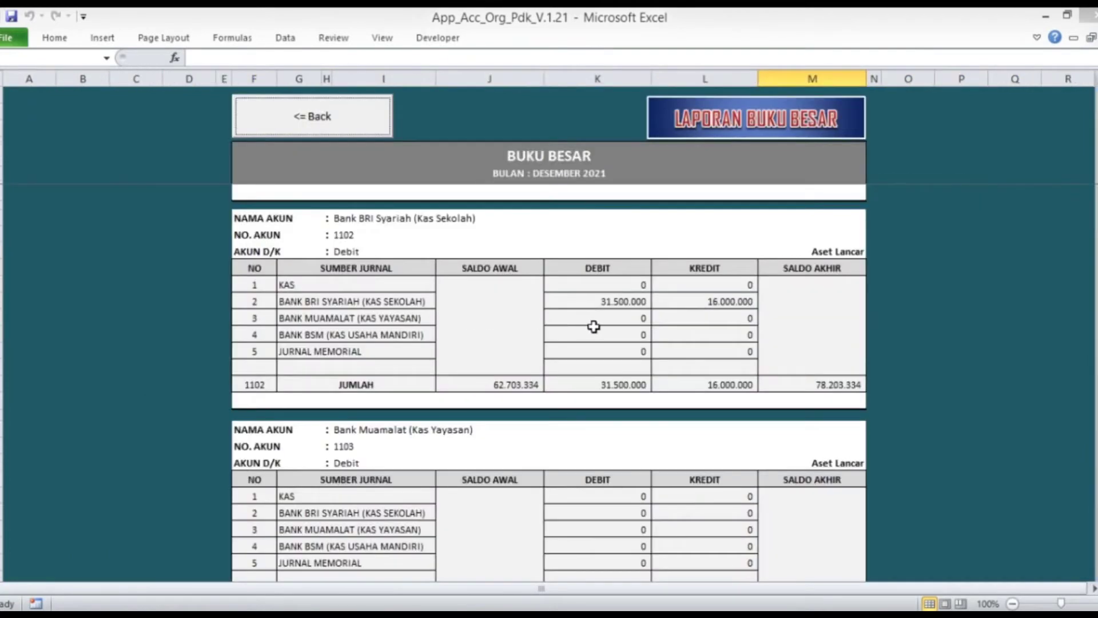
scroll(593, 327, "down", 3)
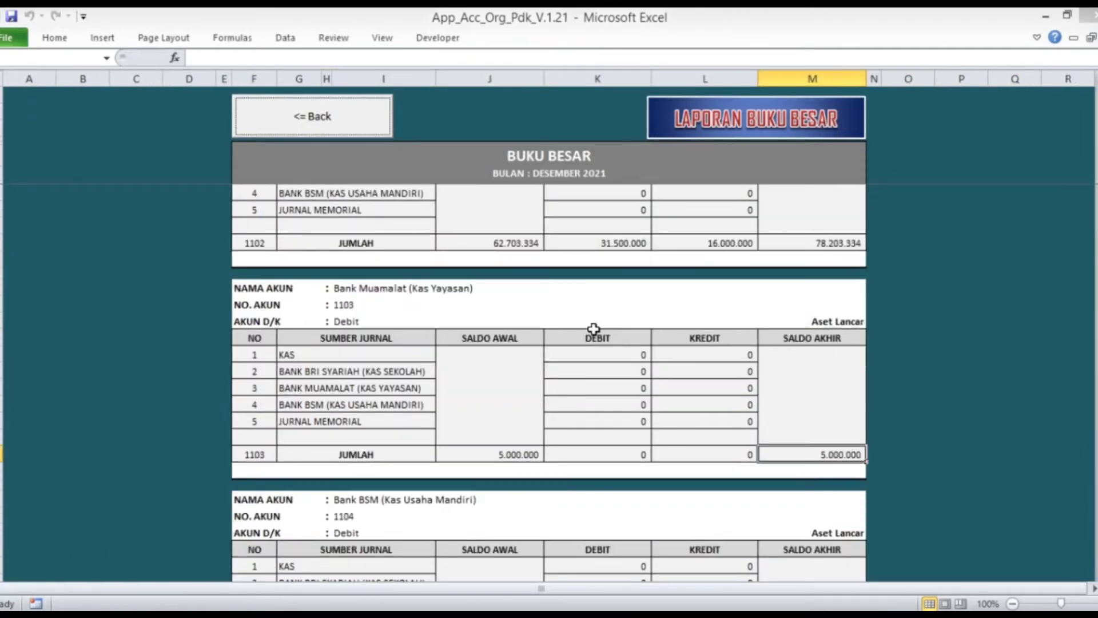
left_click(349, 117)
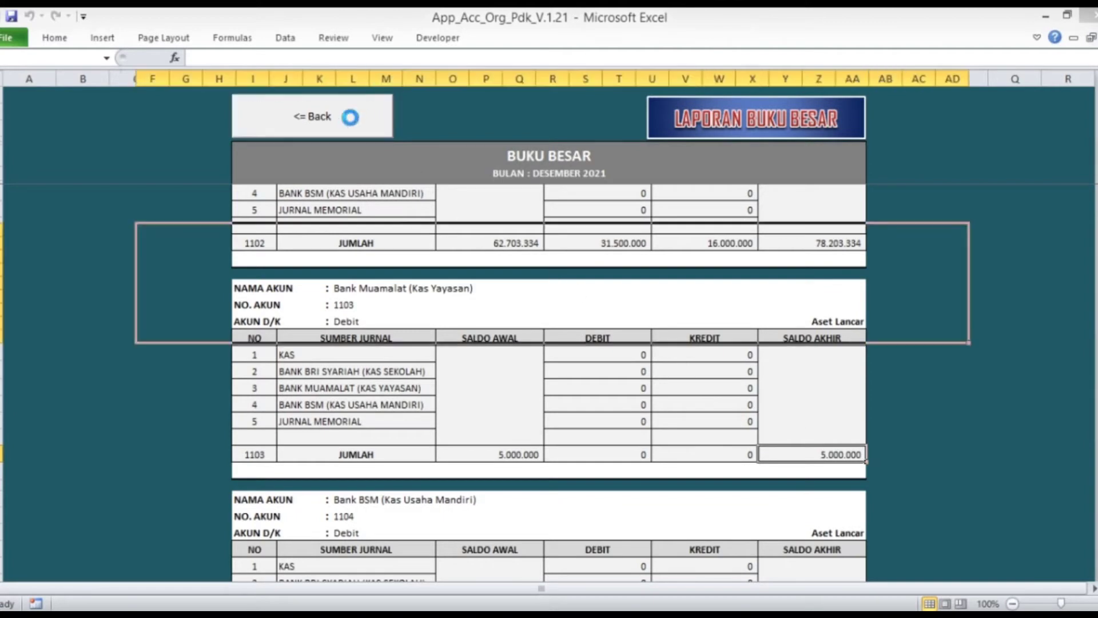
left_click(416, 290)
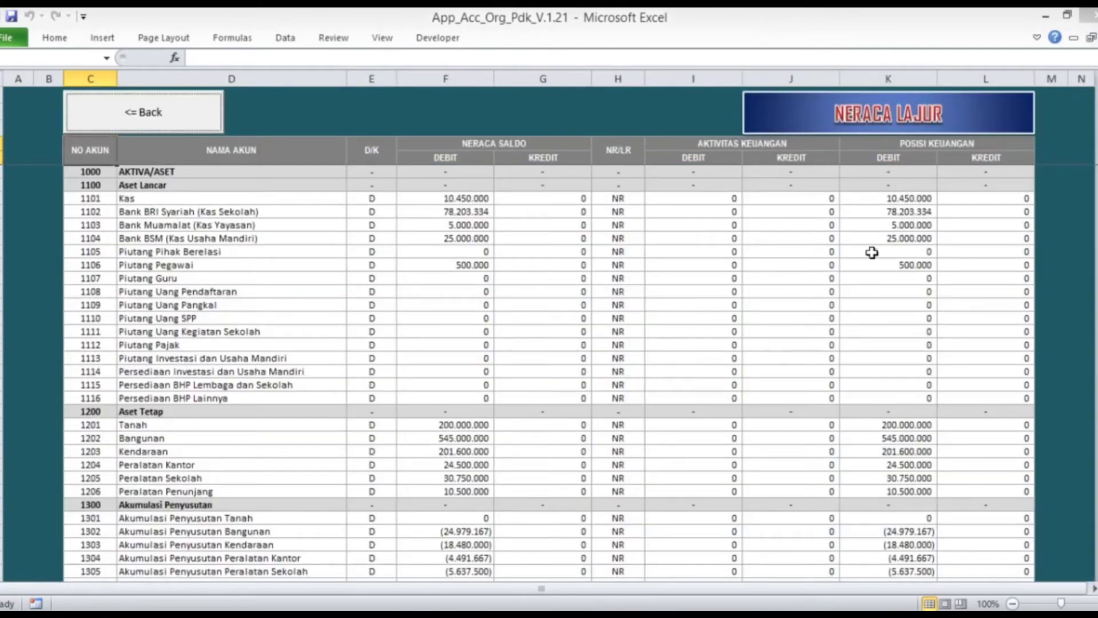
left_click(883, 222)
key("Left")
key("Left")
key("Left")
key("Left")
key("Left")
key("Left")
key("Left")
key("Left")
key("Right")
key("Right")
key("Right")
key("Right")
key("Right")
key("Right")
left_click(884, 222)
Compare the ledger with the Bank BSM 25.000.000 balance in Neraca Lajur K11
left_click(123, 130)
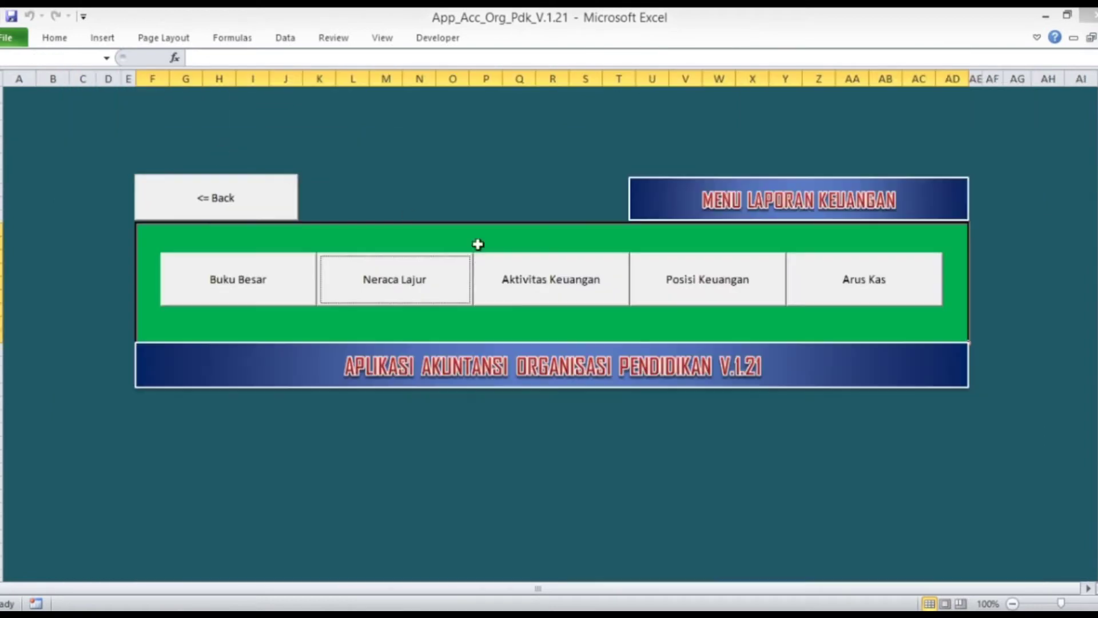
left_click(311, 286)
scroll(709, 311, "down", 4)
scroll(686, 315, "down", 1)
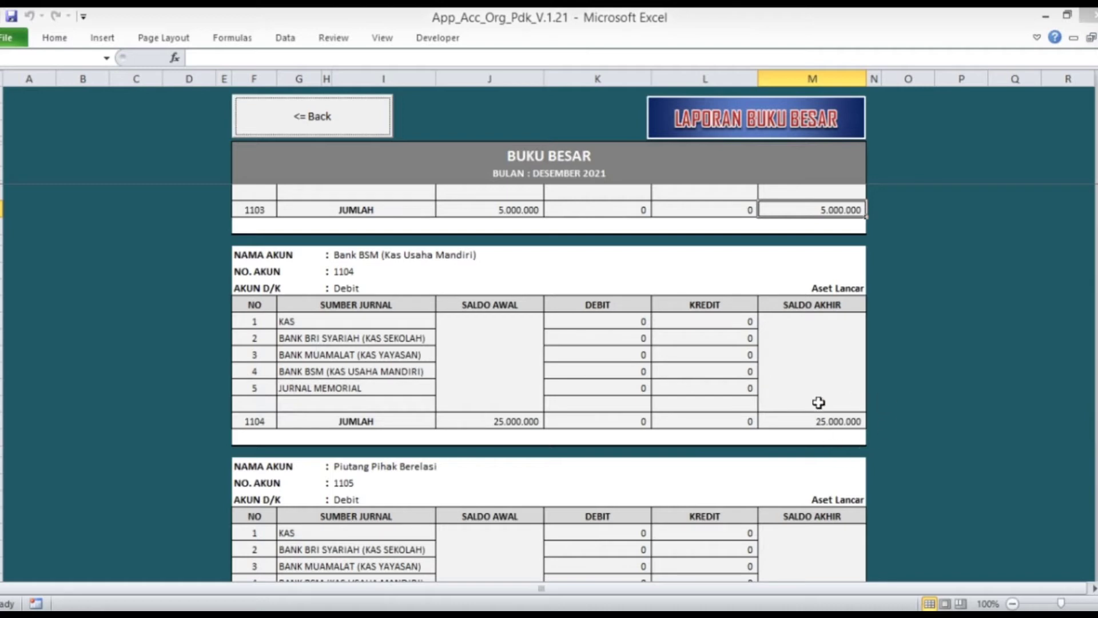
left_click(342, 127)
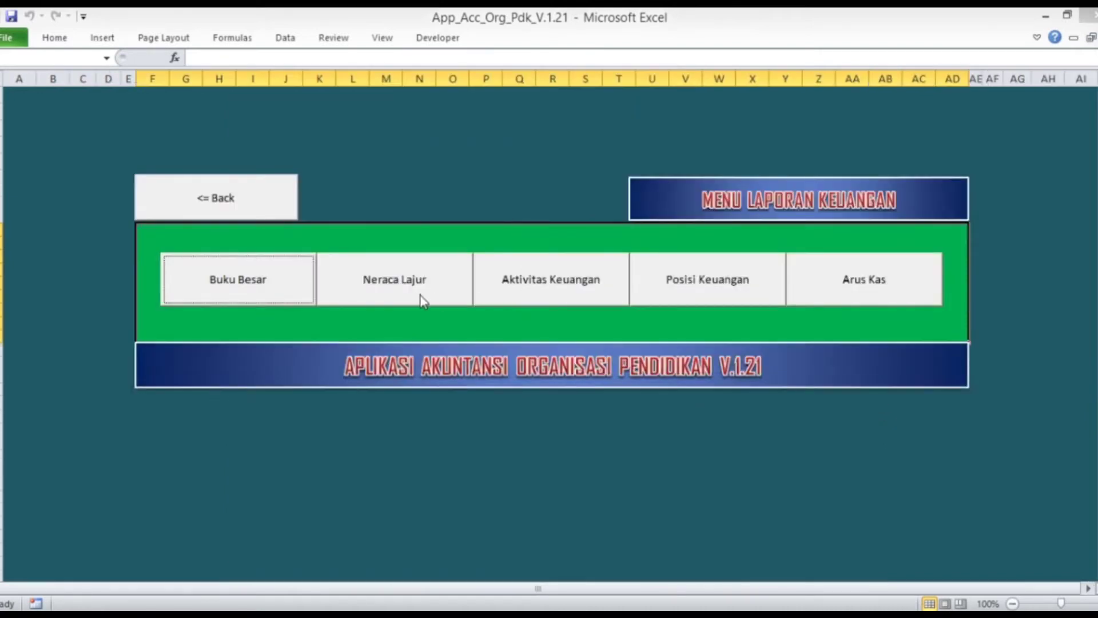
left_click(428, 294)
left_click(906, 237)
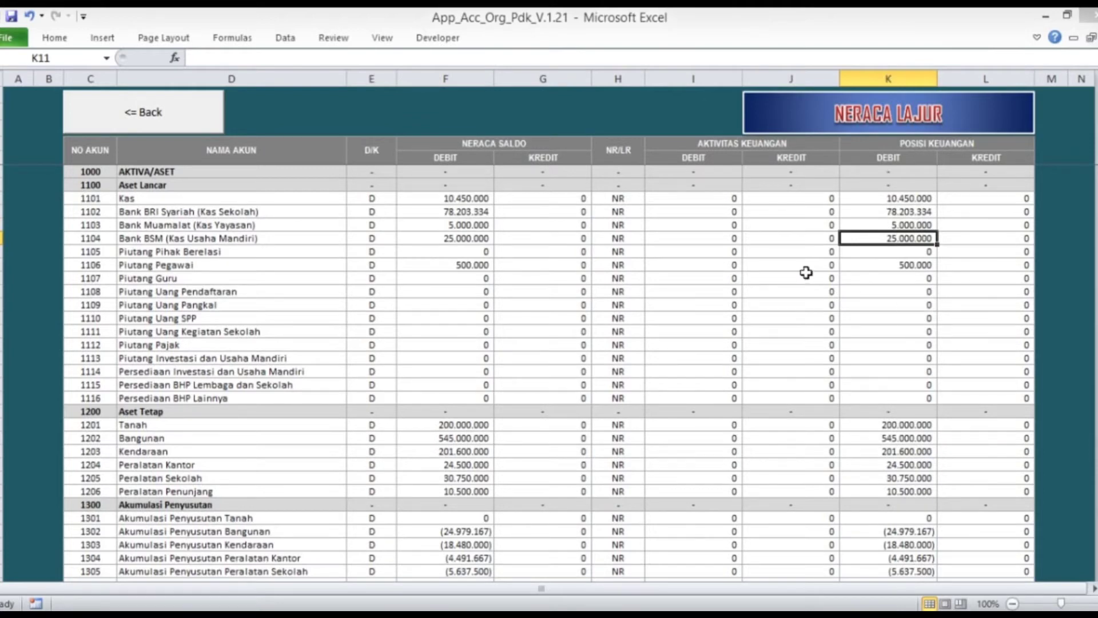
Scroll through the full list of Buku Besar account ledgers
left_click(161, 125)
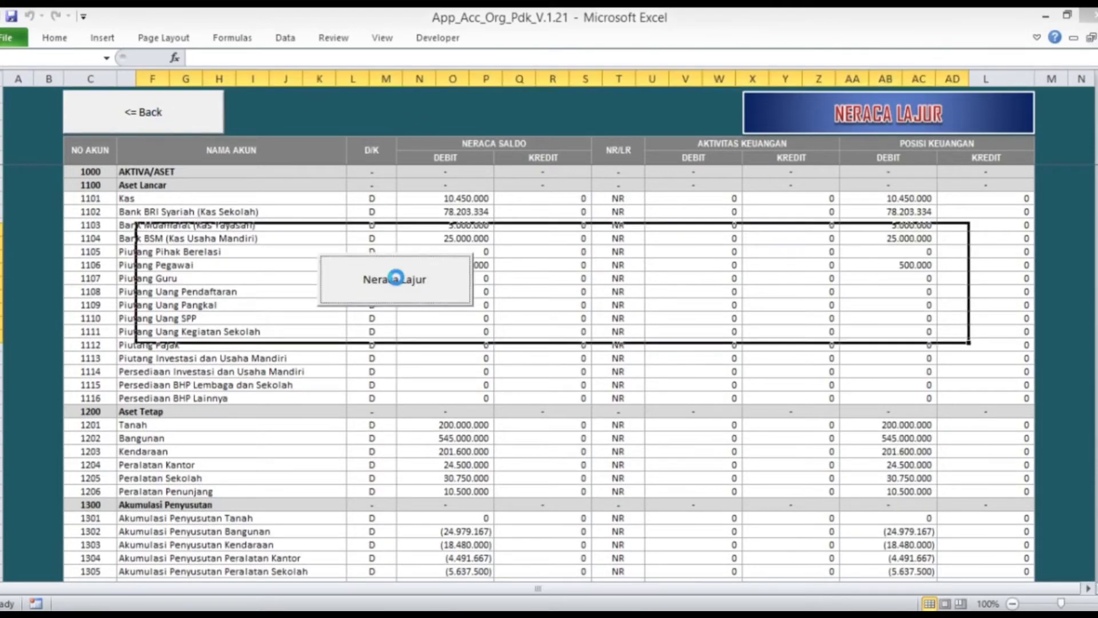
left_click(256, 290)
scroll(579, 301, "down", 1)
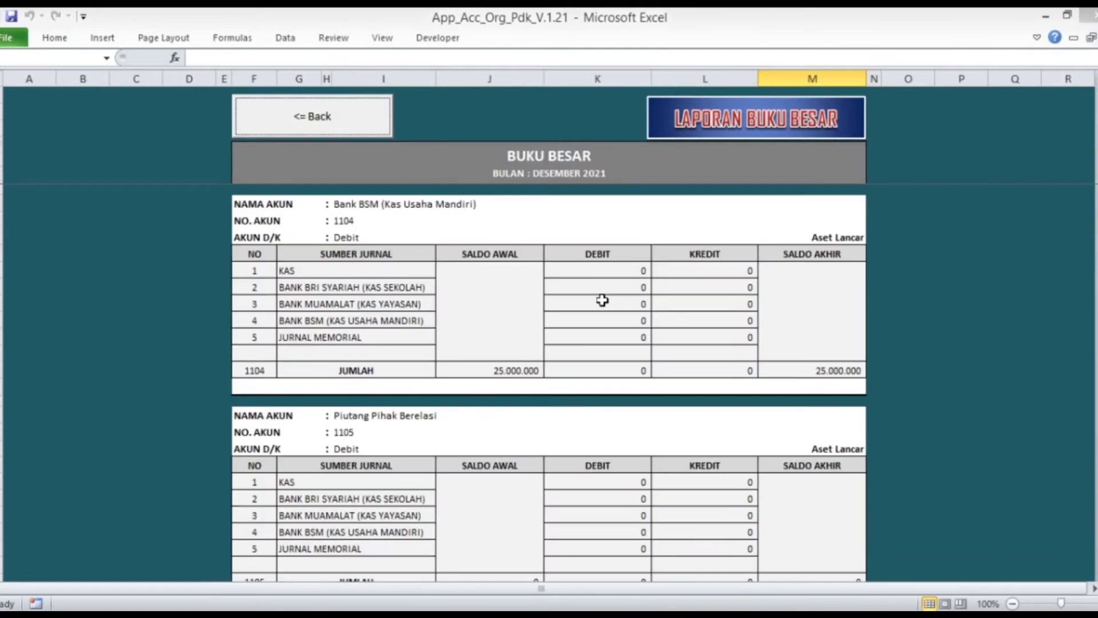
scroll(598, 382, "down", 20)
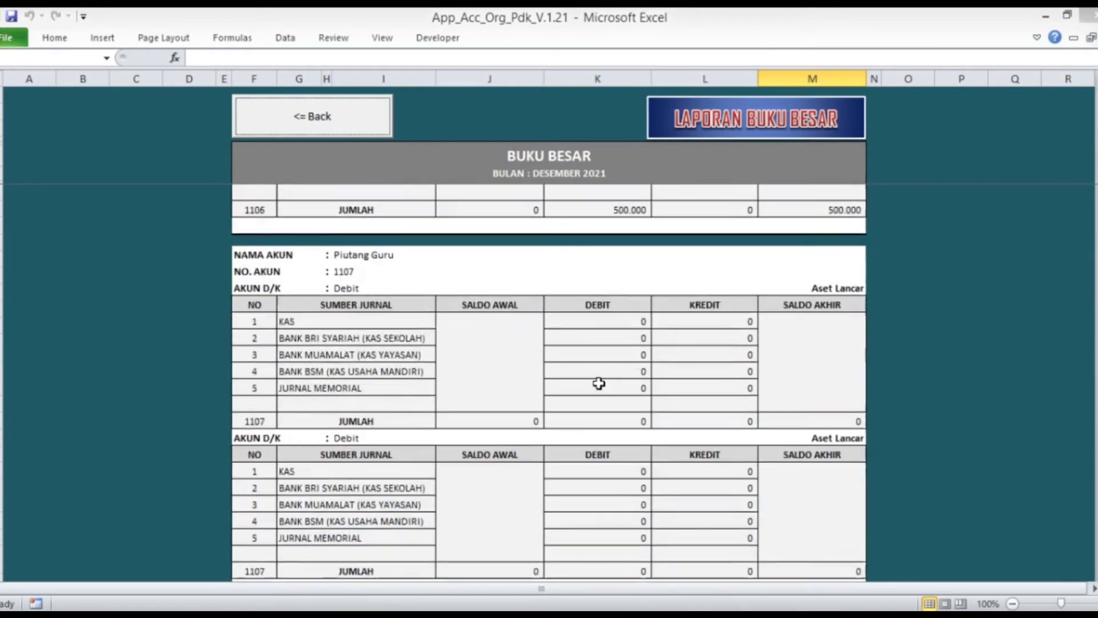
scroll(583, 384, "down", 20)
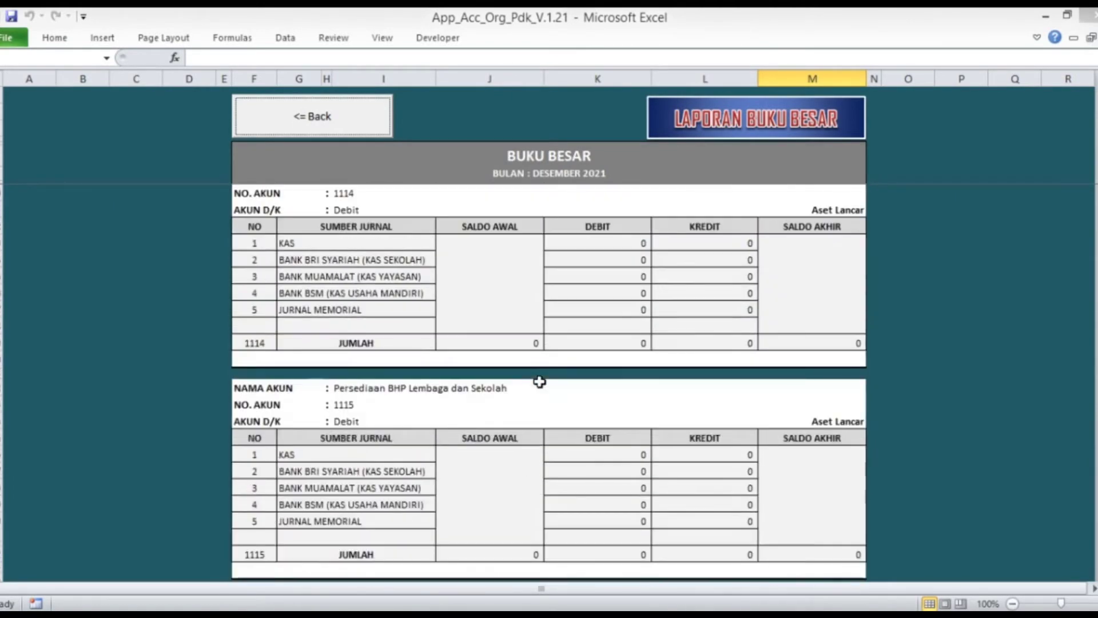
scroll(540, 381, "down", 20)
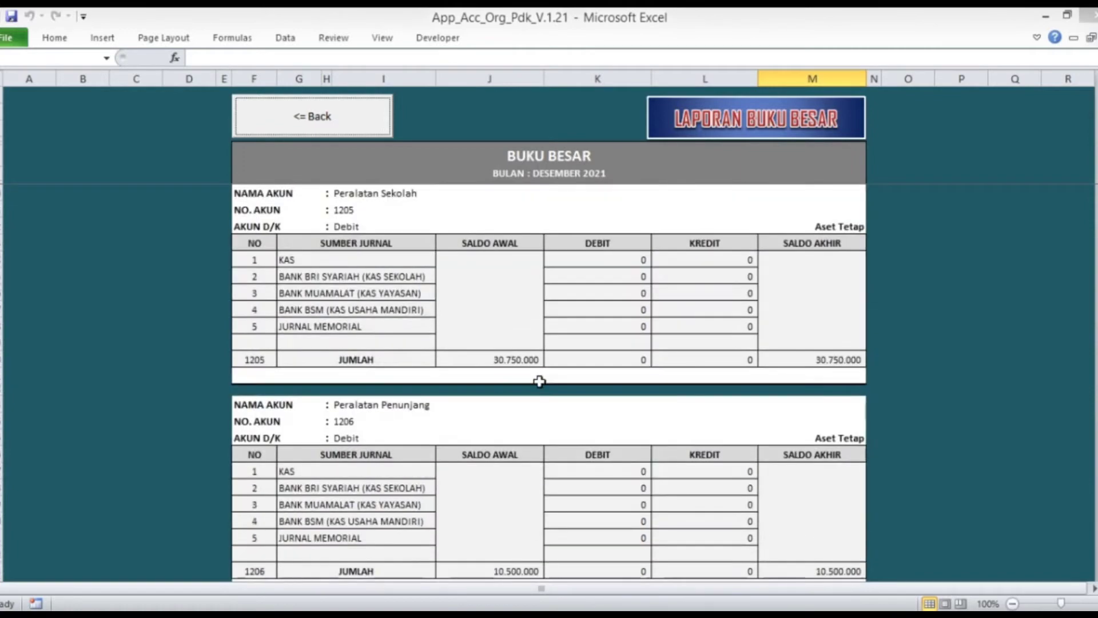
scroll(539, 381, "down", 12)
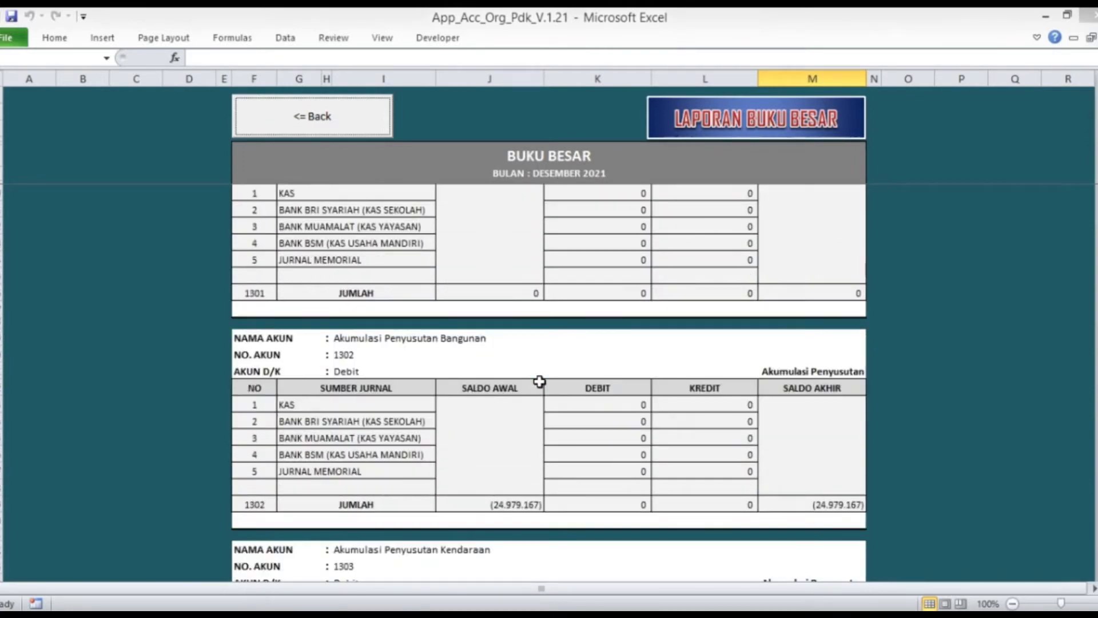
scroll(539, 381, "down", 20)
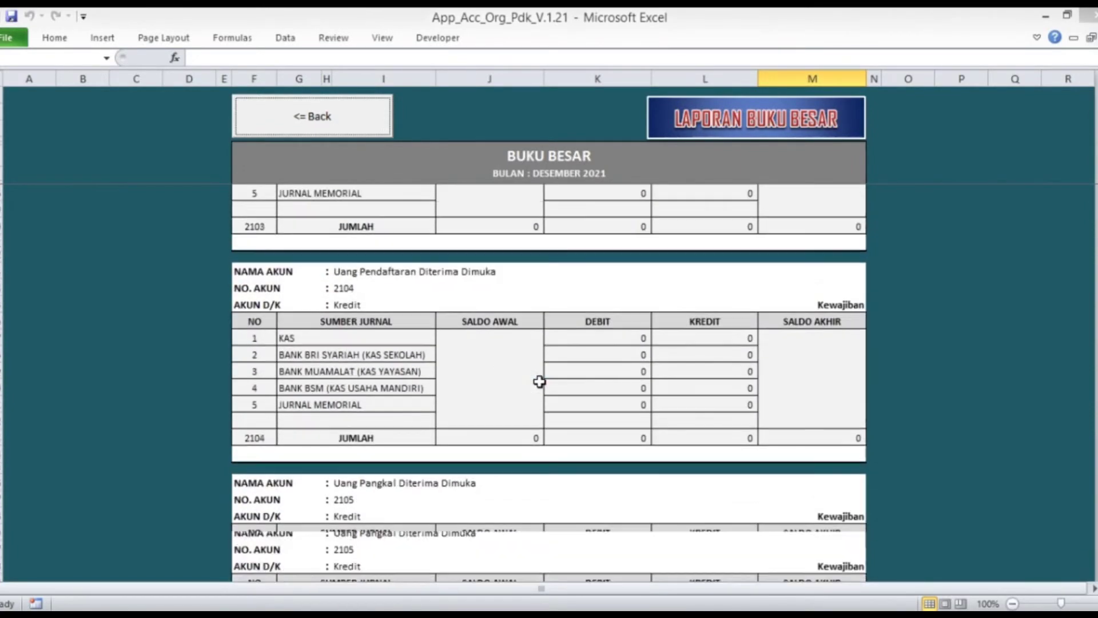
scroll(540, 381, "down", 13)
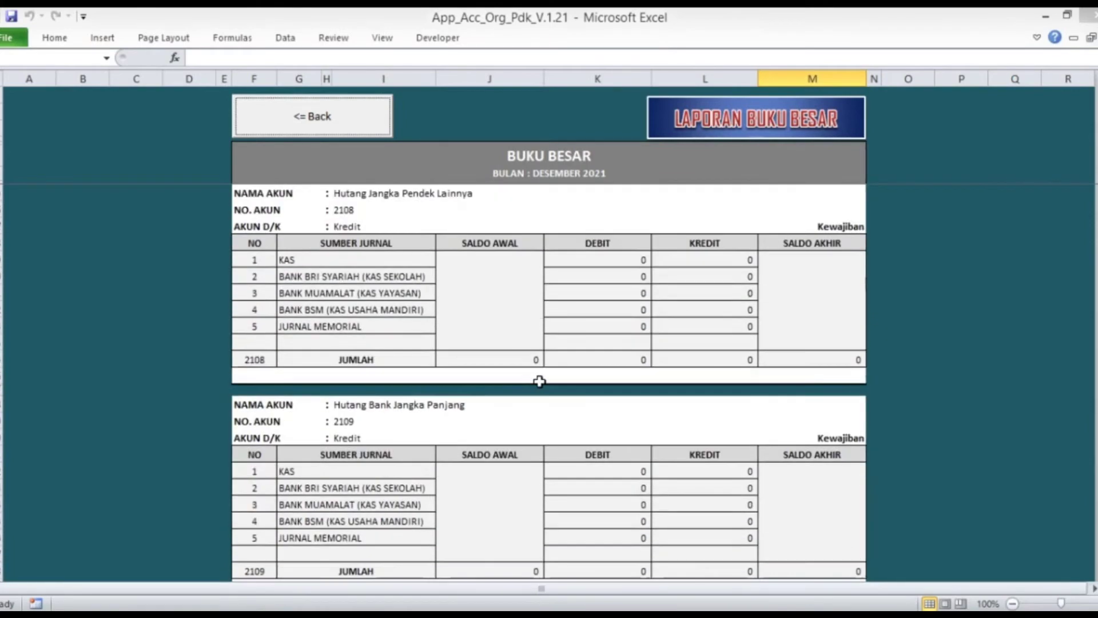
scroll(539, 382, "down", 15)
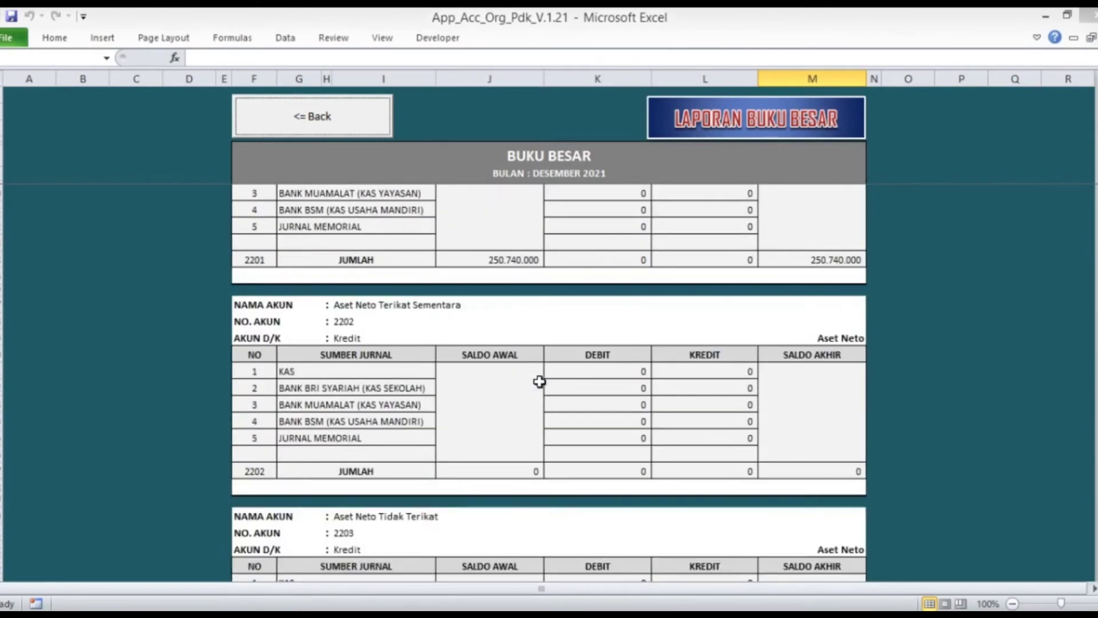
scroll(539, 381, "down", 20)
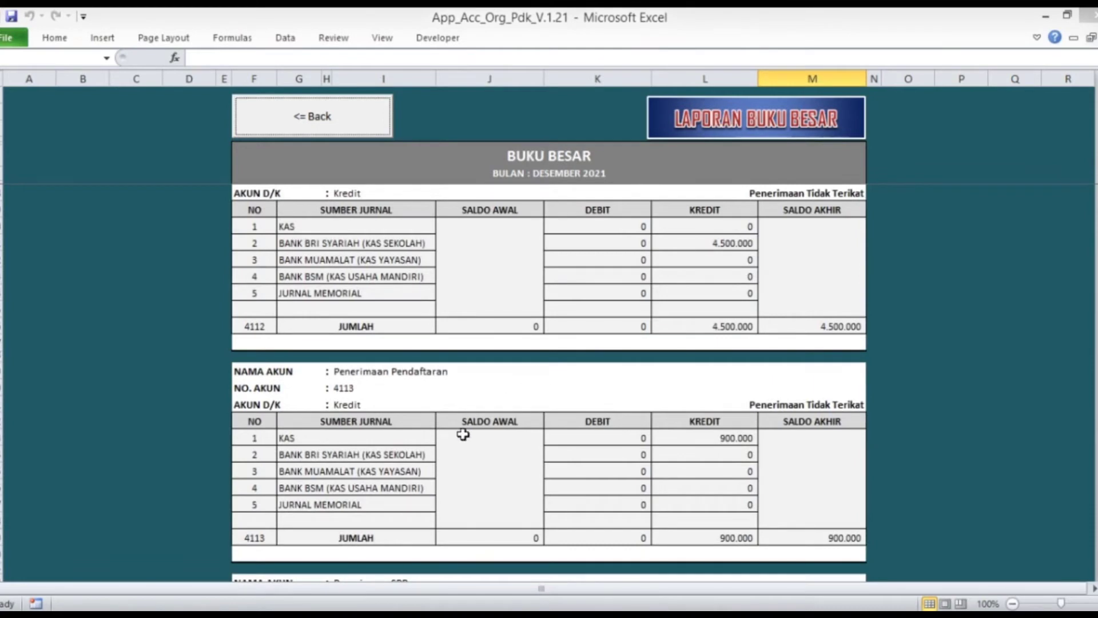
scroll(804, 446, "down", 2)
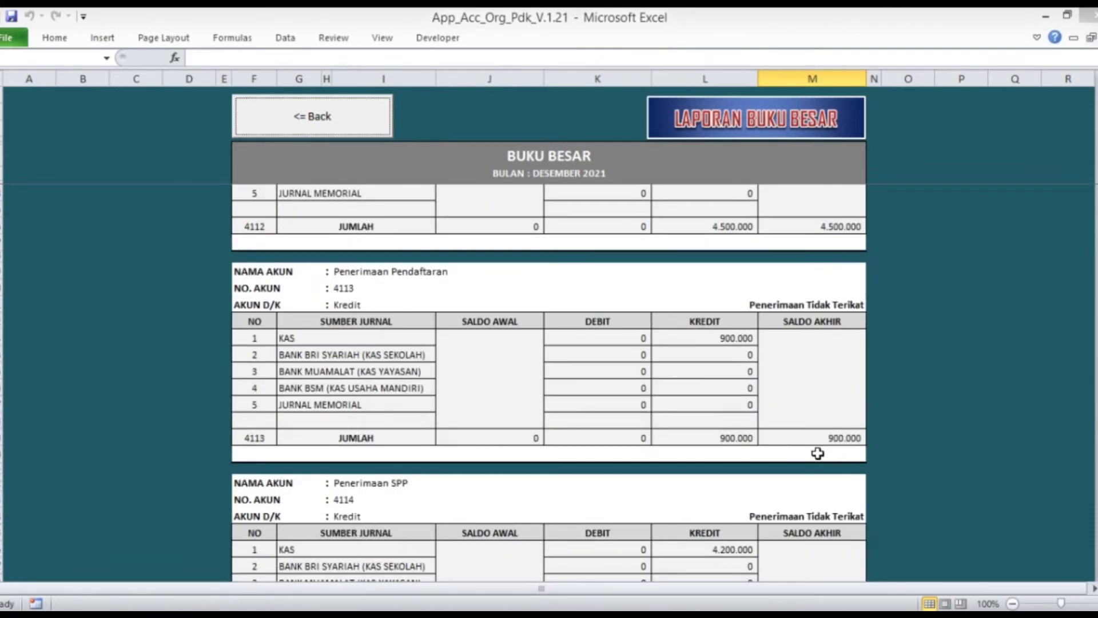
Find the Penerimaan Pendaftaran 900.000 credit in Neraca Lajur cell J58
left_click(282, 127)
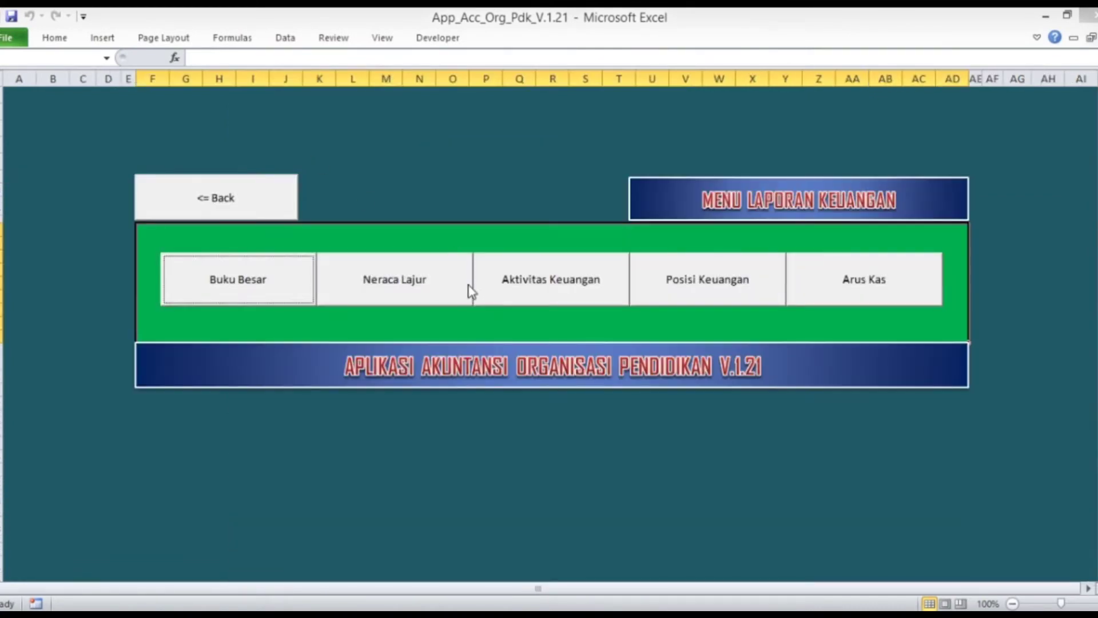
left_click(439, 289)
scroll(705, 326, "down", 6)
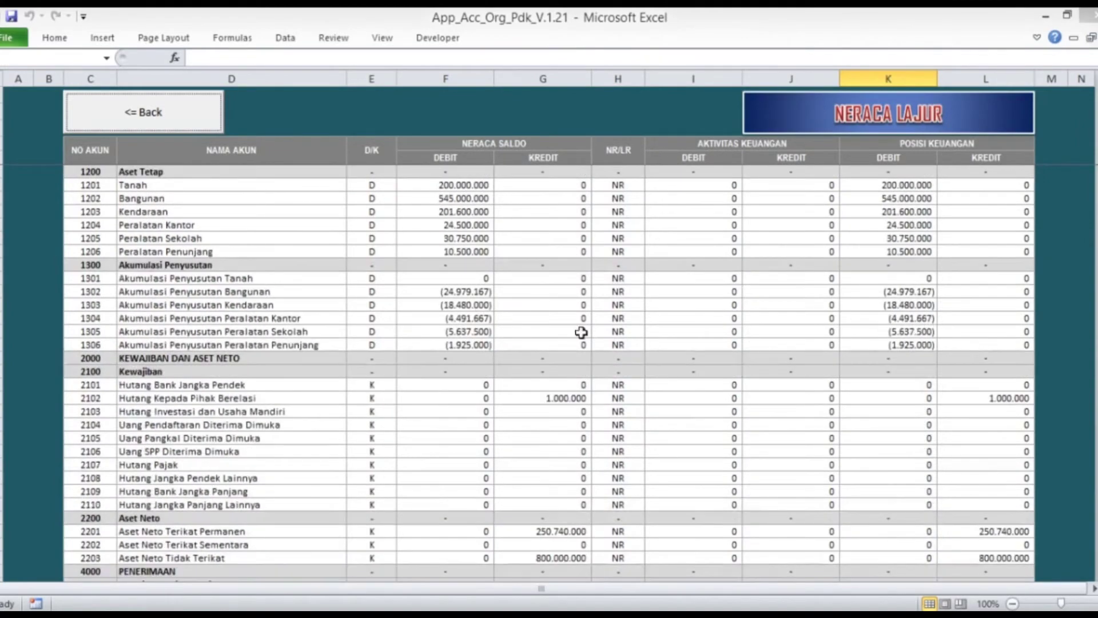
scroll(367, 363, "down", 5)
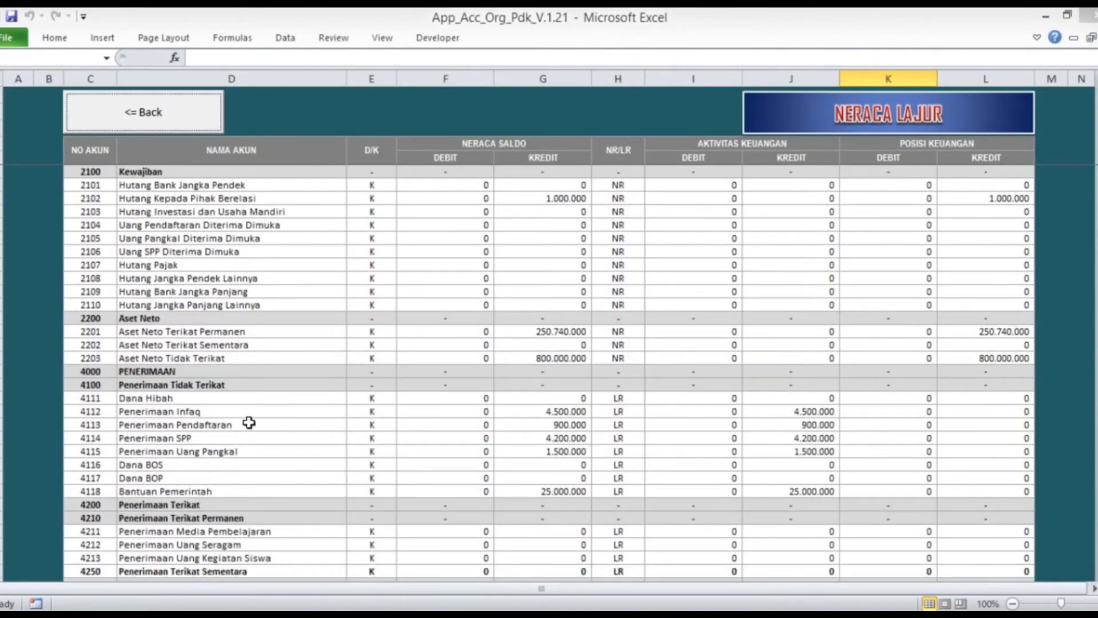
scroll(233, 436, "down", 5)
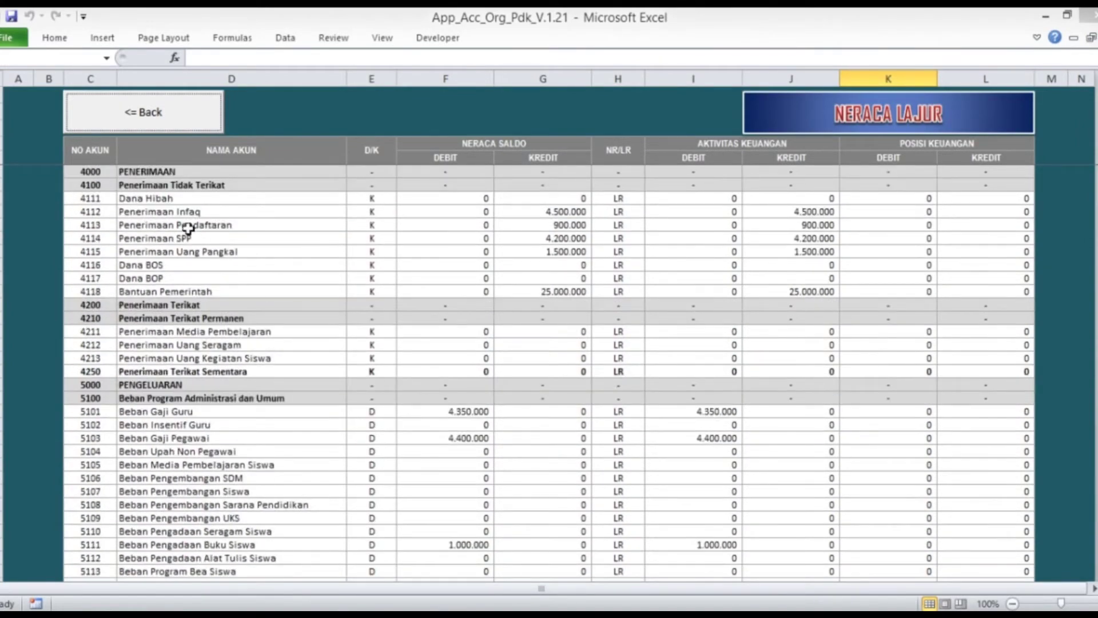
left_click(807, 226)
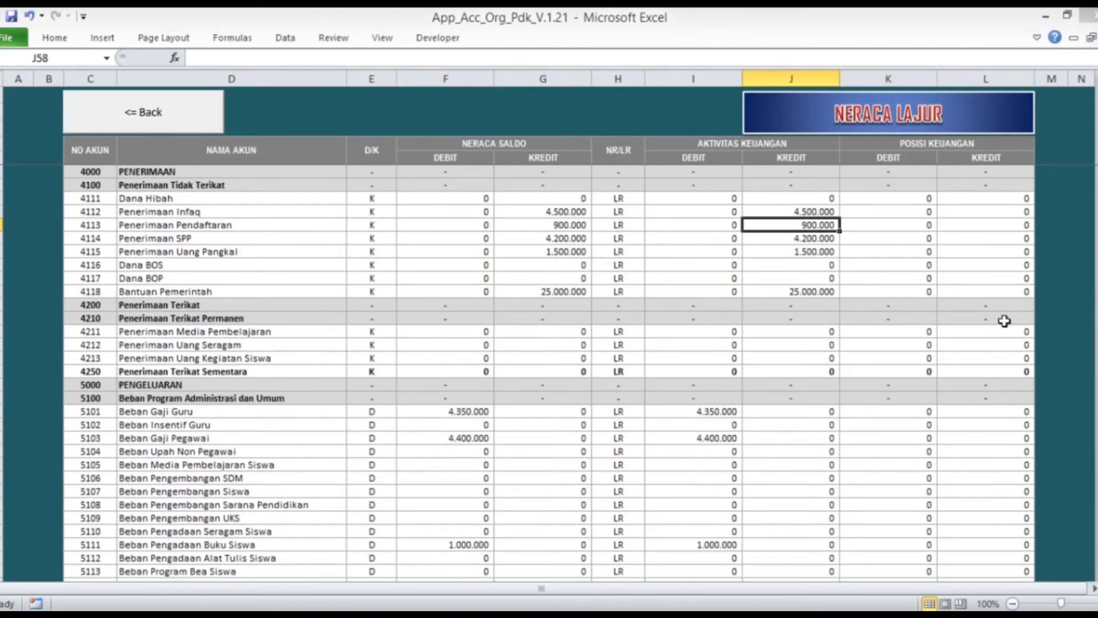
scroll(1004, 320, "up", 2)
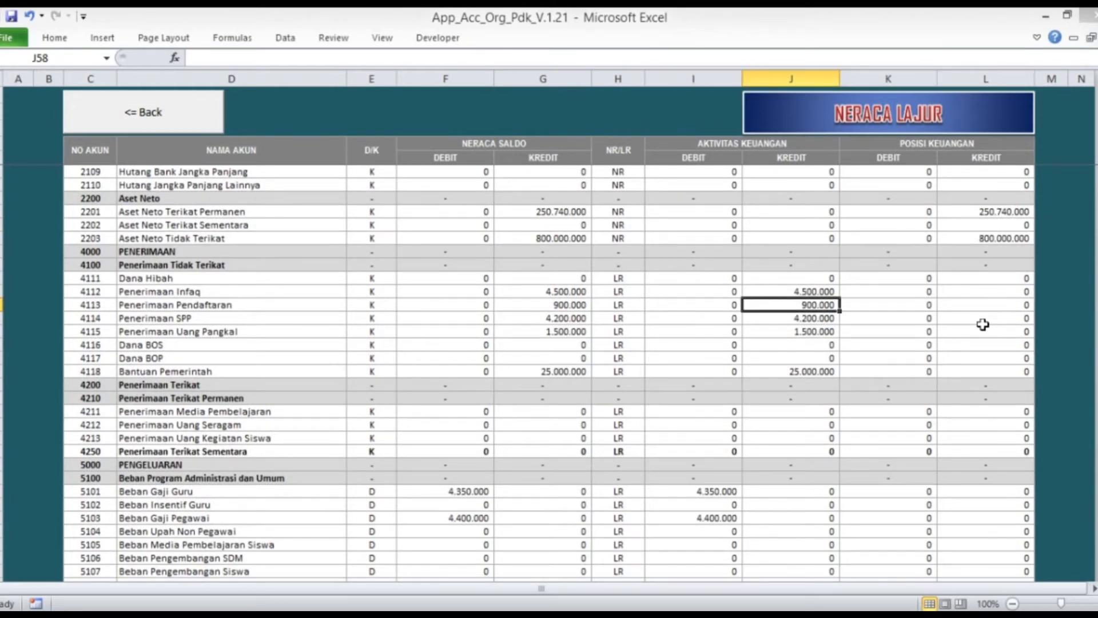
Inspect the formula behind the Penerimaan Pendaftaran amount on the reports menu sheet
left_click(215, 113)
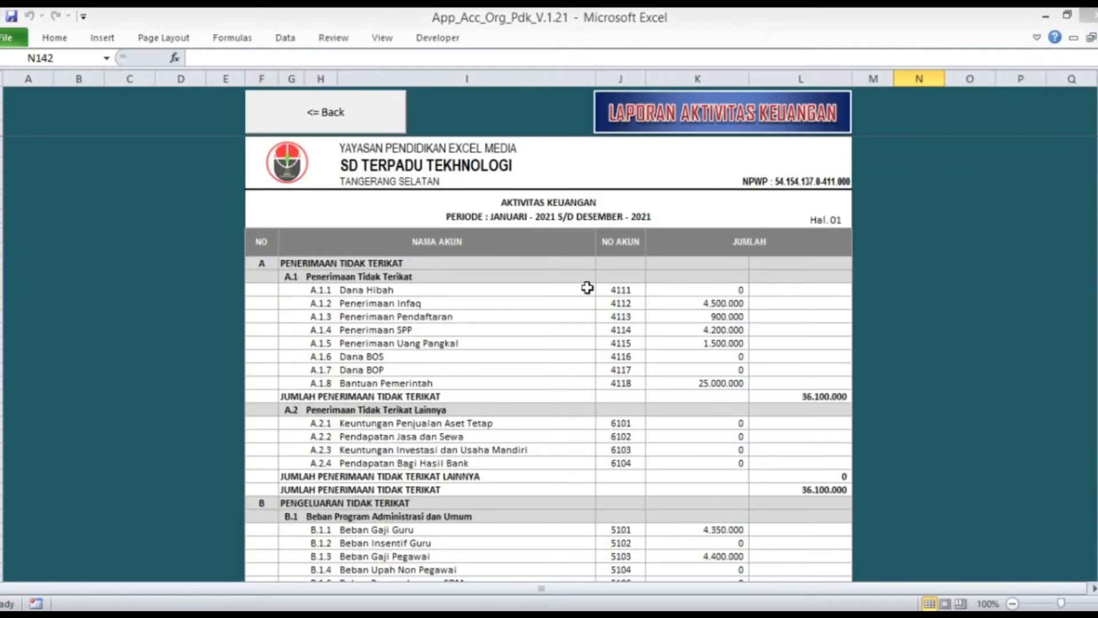
left_click(713, 318)
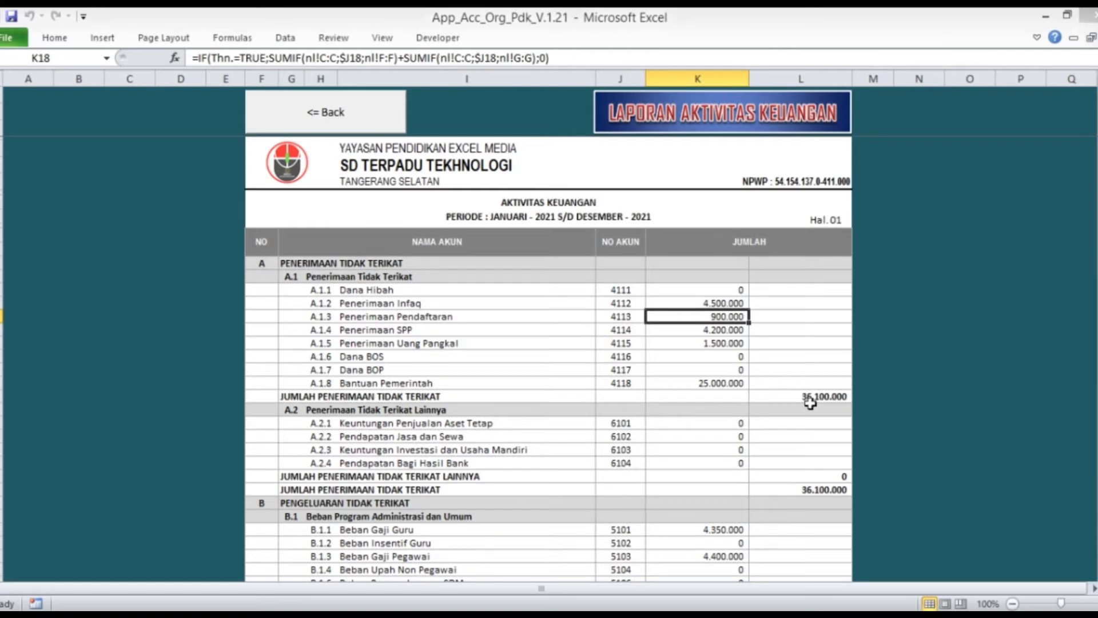
left_click(258, 238)
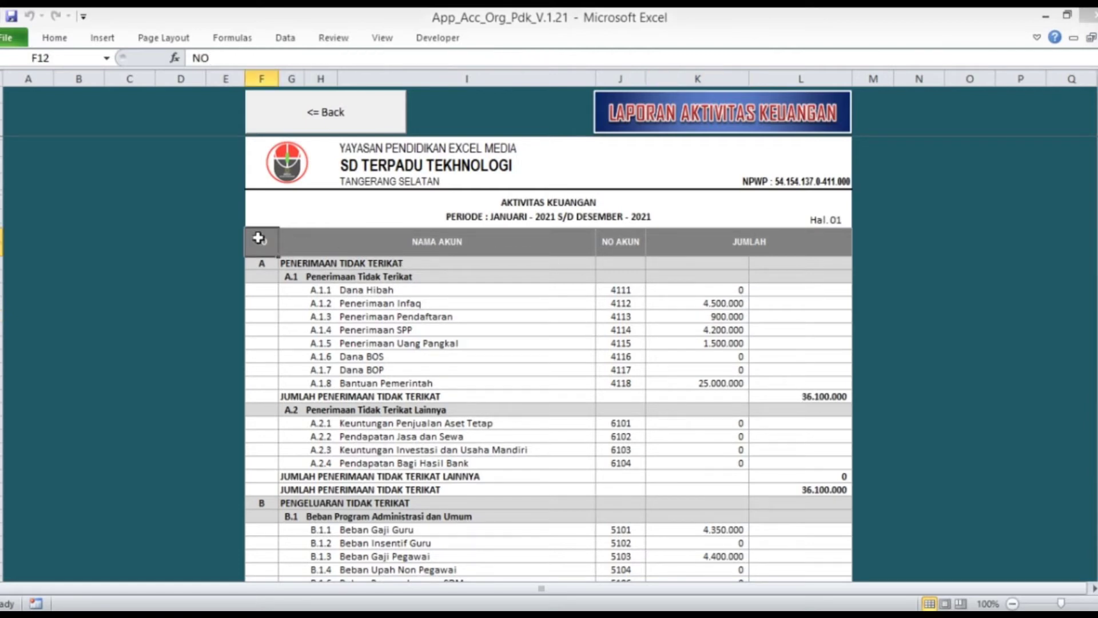
Review Aktivitas Keuangan income of 36.100.000 and scroll down to the expense amounts
left_click(294, 112)
left_click(261, 279)
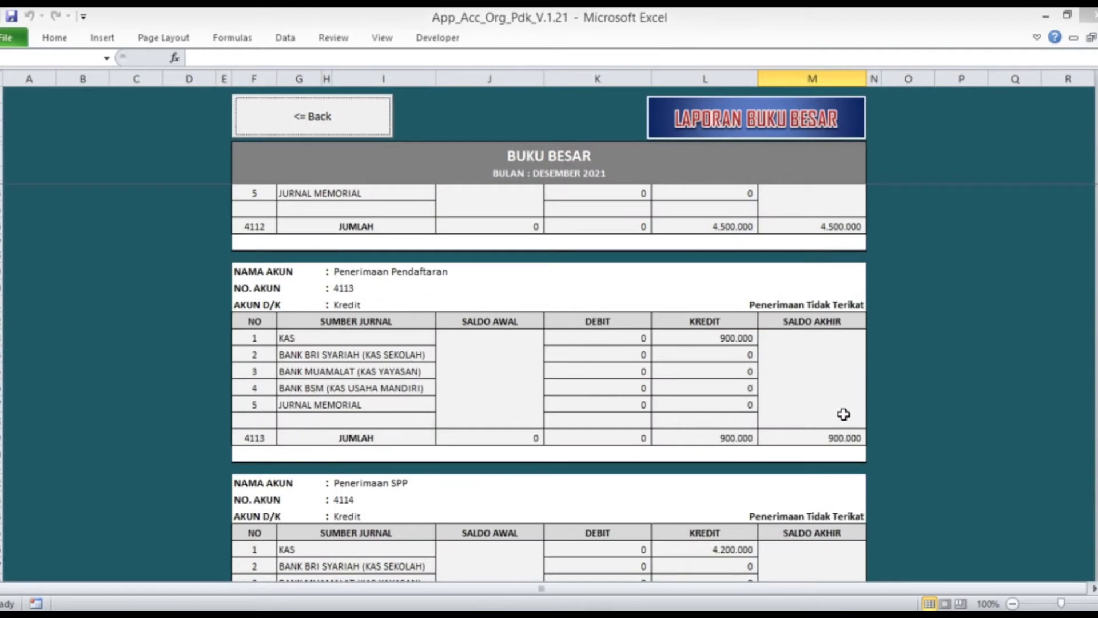
left_click(335, 129)
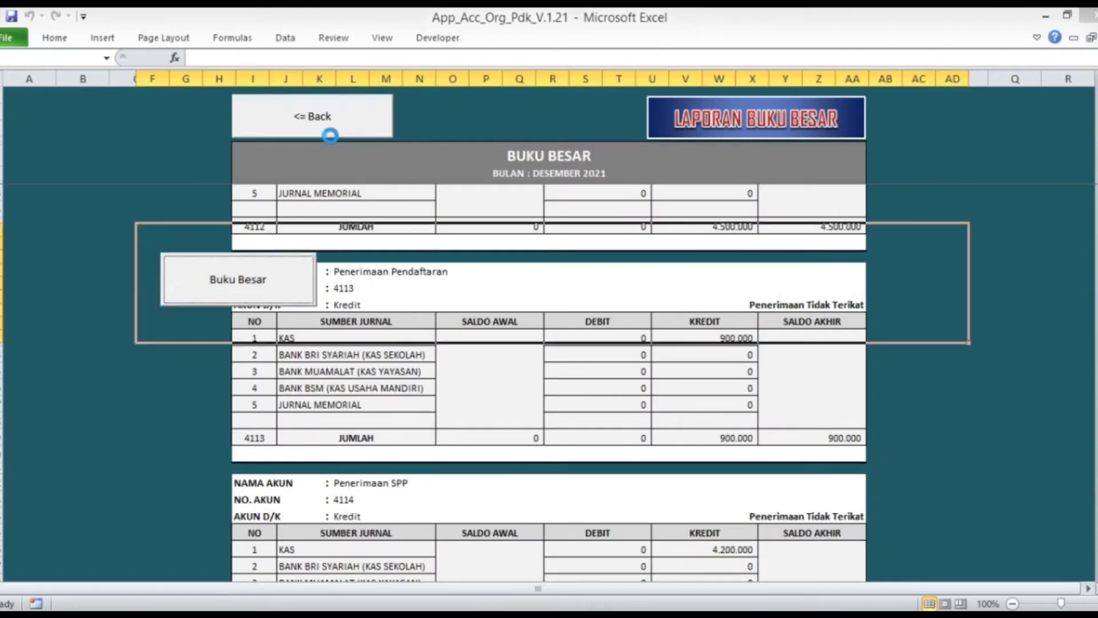
left_click(540, 293)
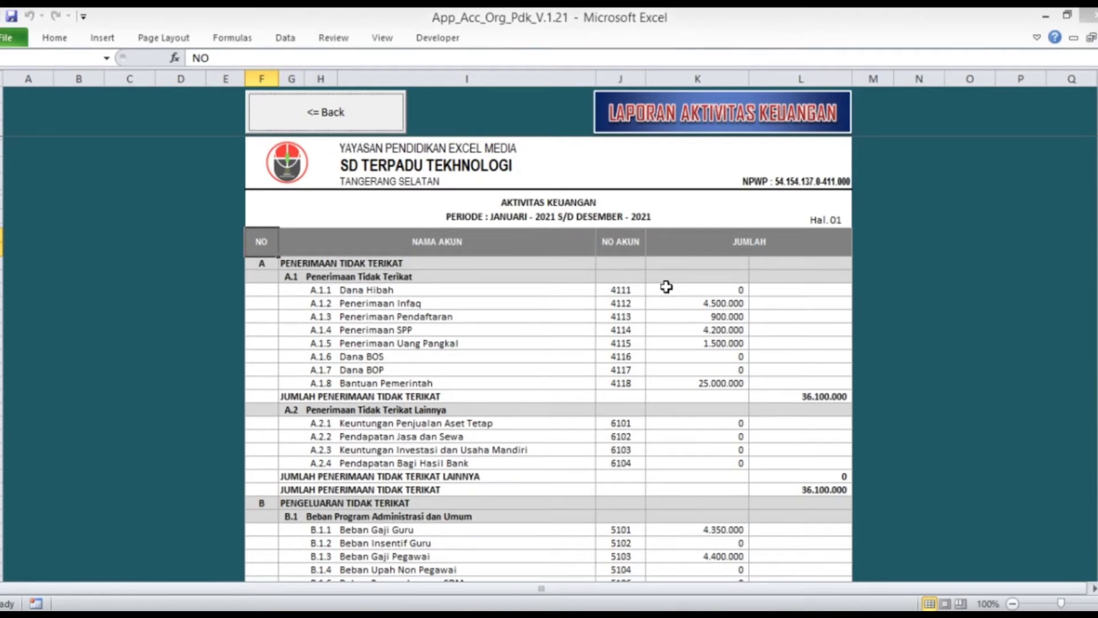
scroll(666, 286, "down", 6)
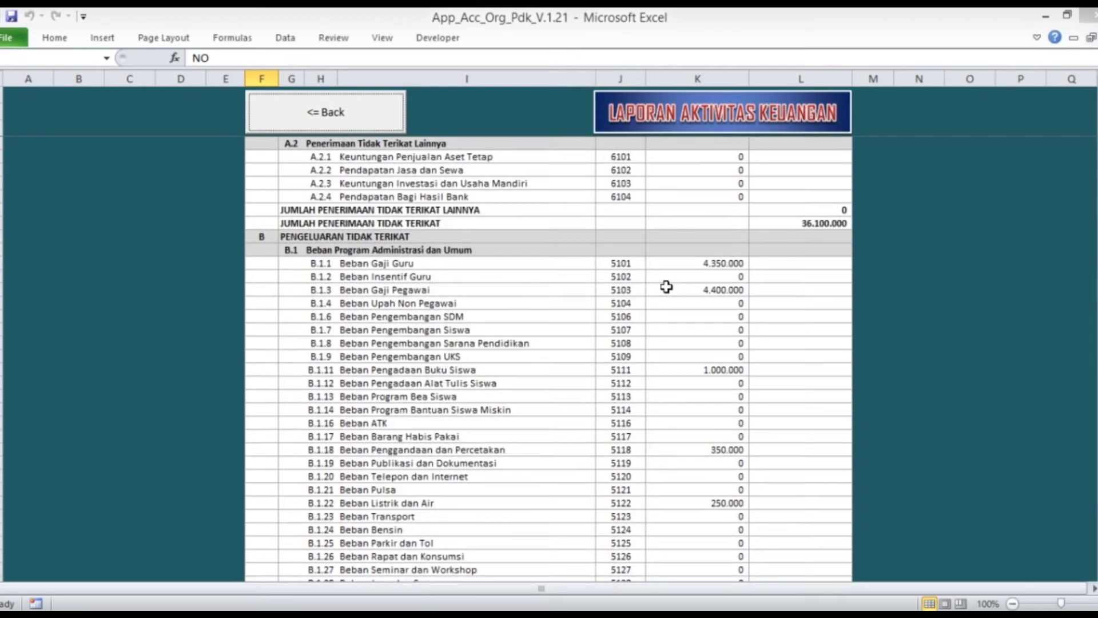
scroll(667, 287, "down", 1)
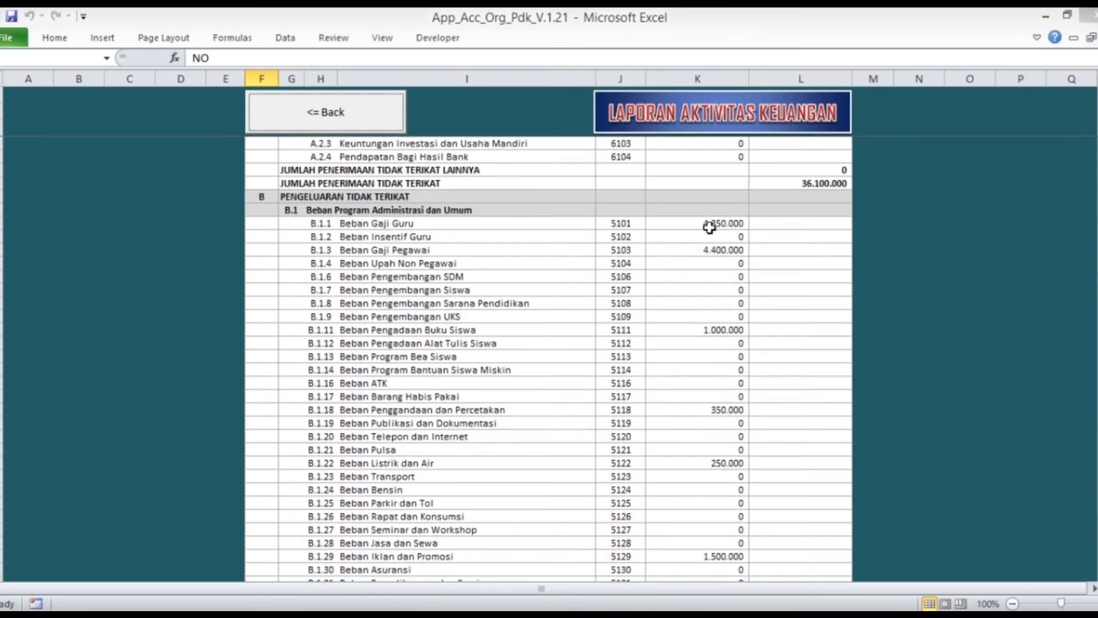
left_click(331, 101)
Take a quick look at the Neraca Lajur and Aktivitas Keuangan reports
left_click(443, 289)
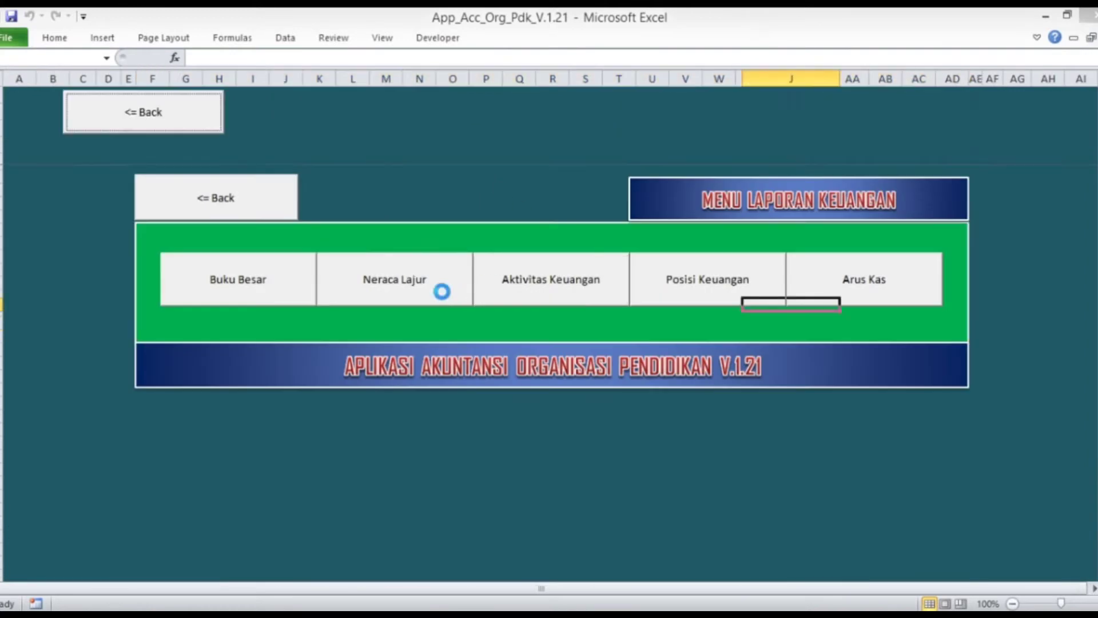
scroll(748, 323, "down", 3)
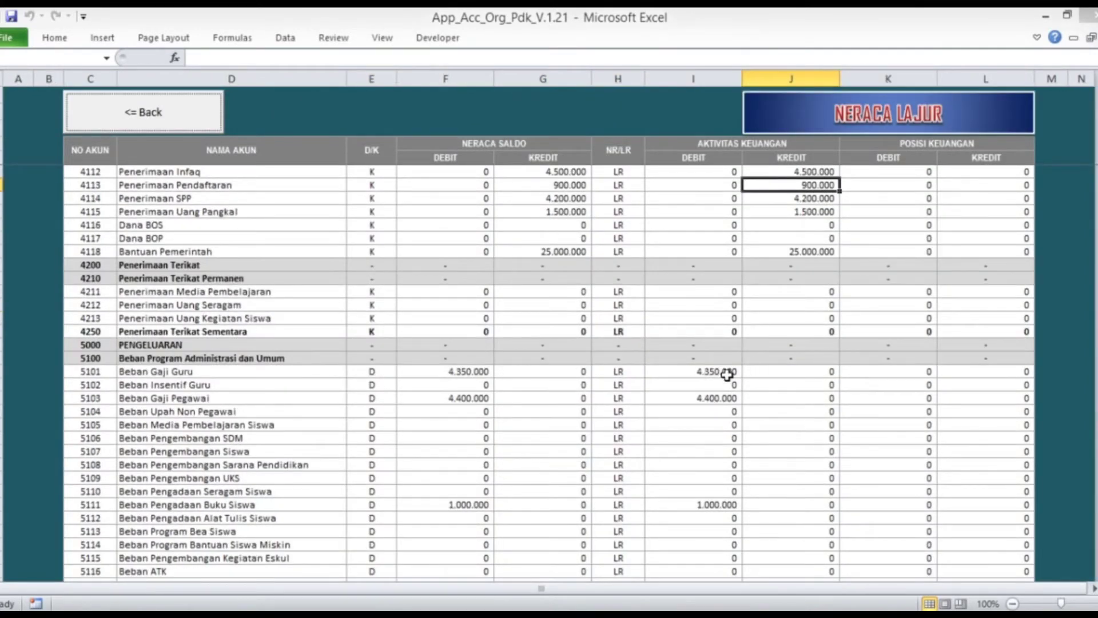
left_click(127, 114)
left_click(544, 293)
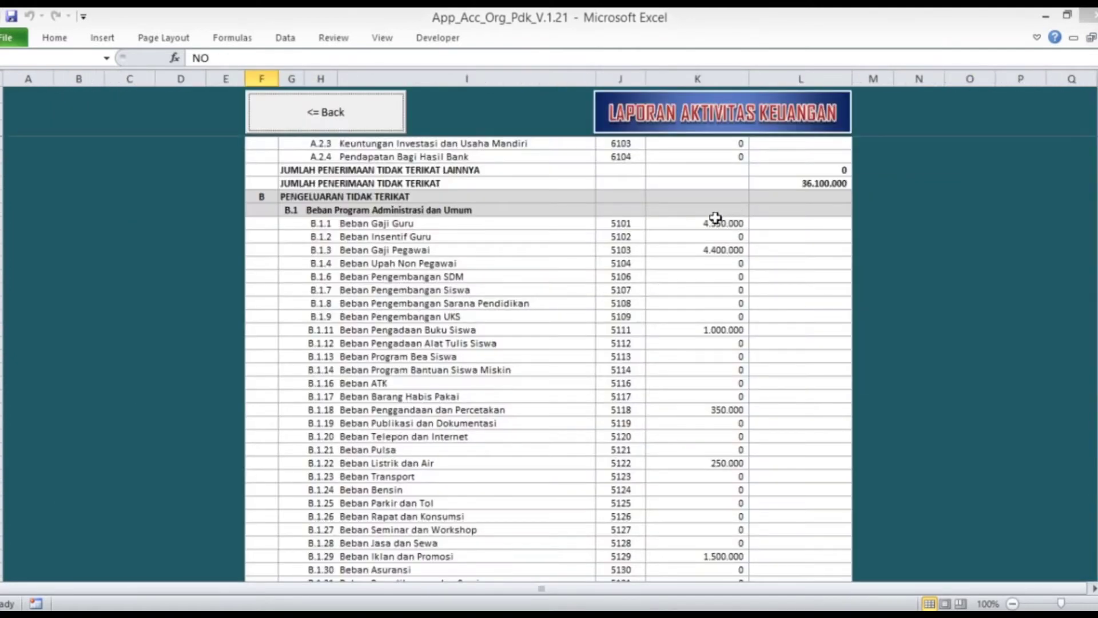
left_click(321, 131)
Scroll the Buku Besar ledgers from account 4113 through 5101, including Beban Gaji Guru 4.350.000
left_click(270, 269)
scroll(559, 282, "down", 15)
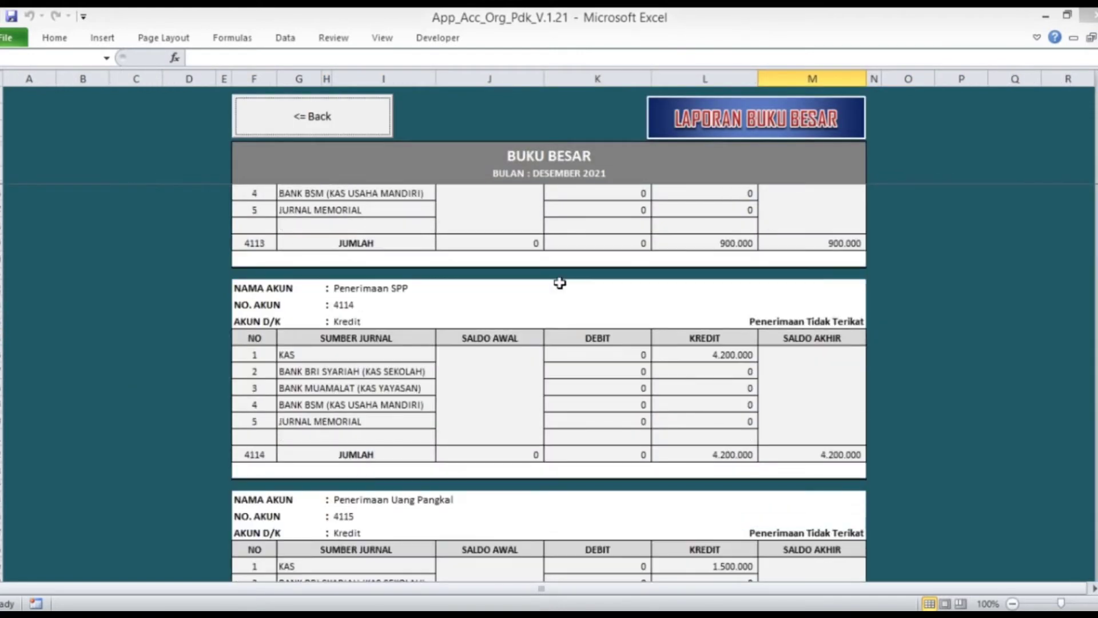
scroll(559, 282, "down", 5)
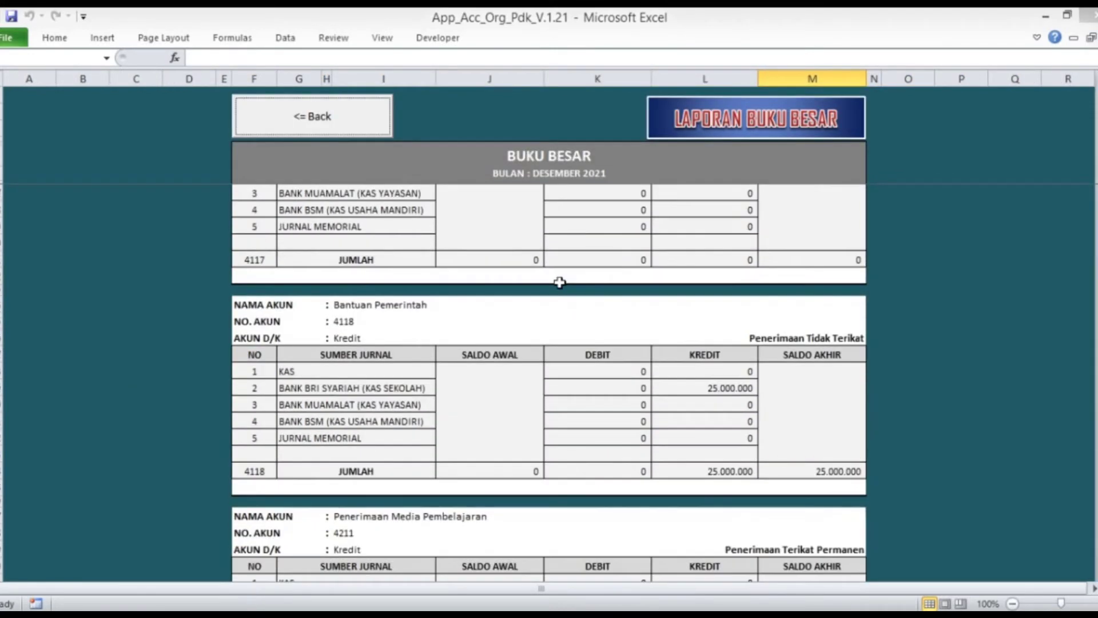
scroll(559, 282, "down", 14)
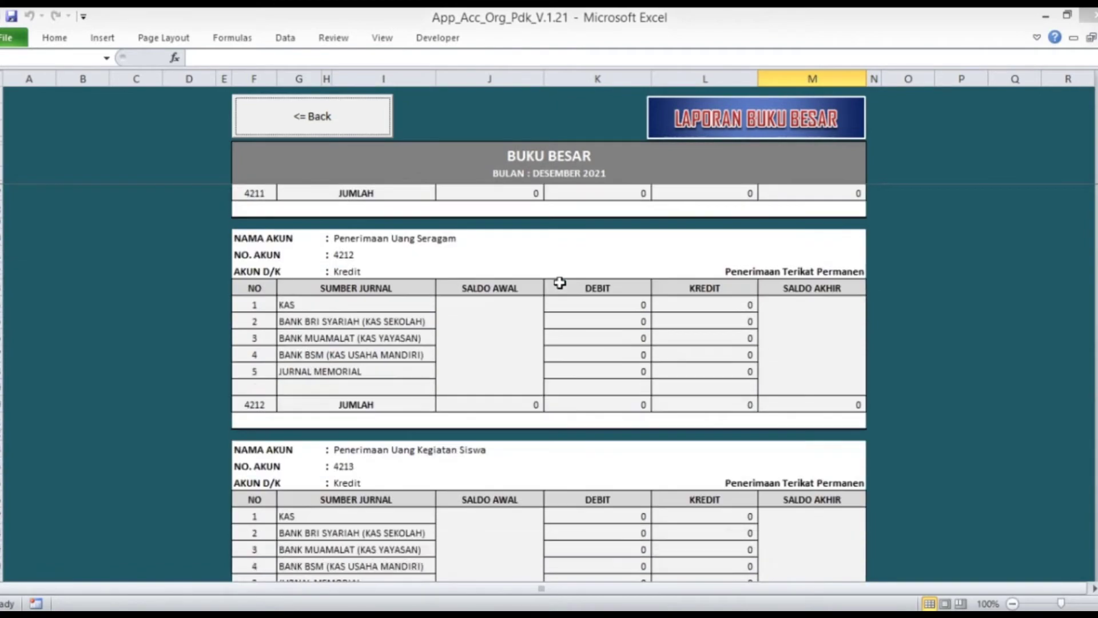
scroll(559, 282, "down", 7)
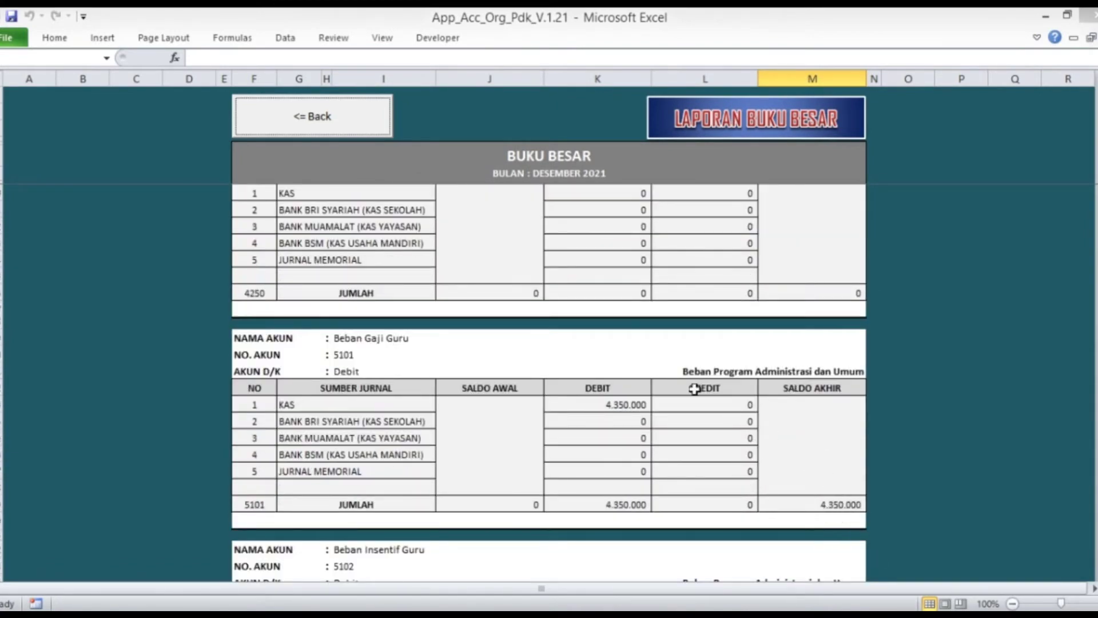
scroll(730, 402, "down", 2)
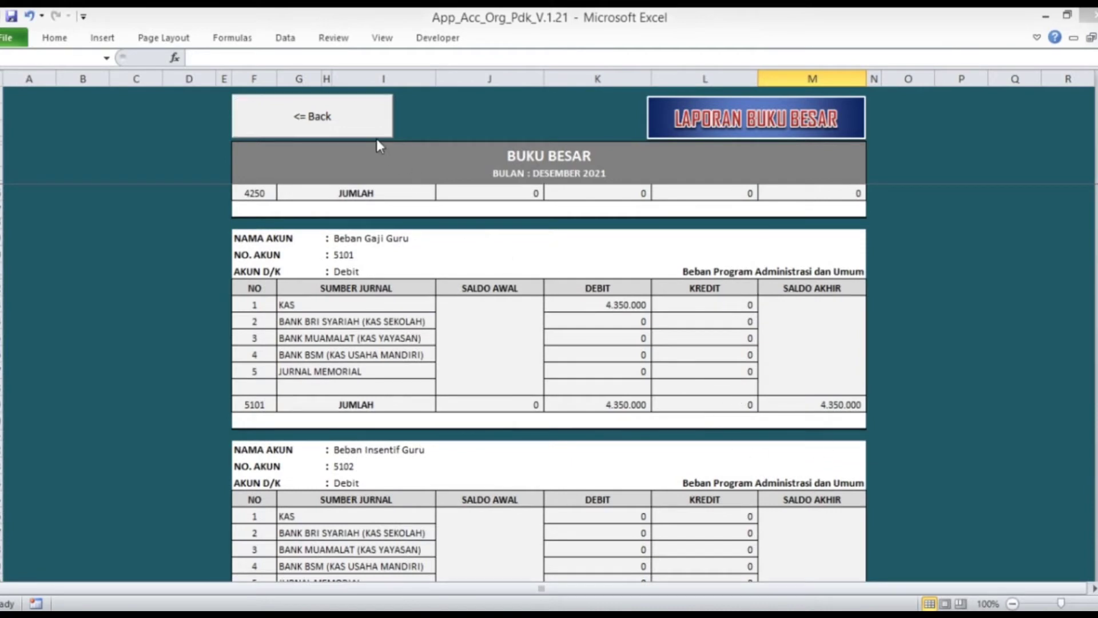
left_click(343, 117)
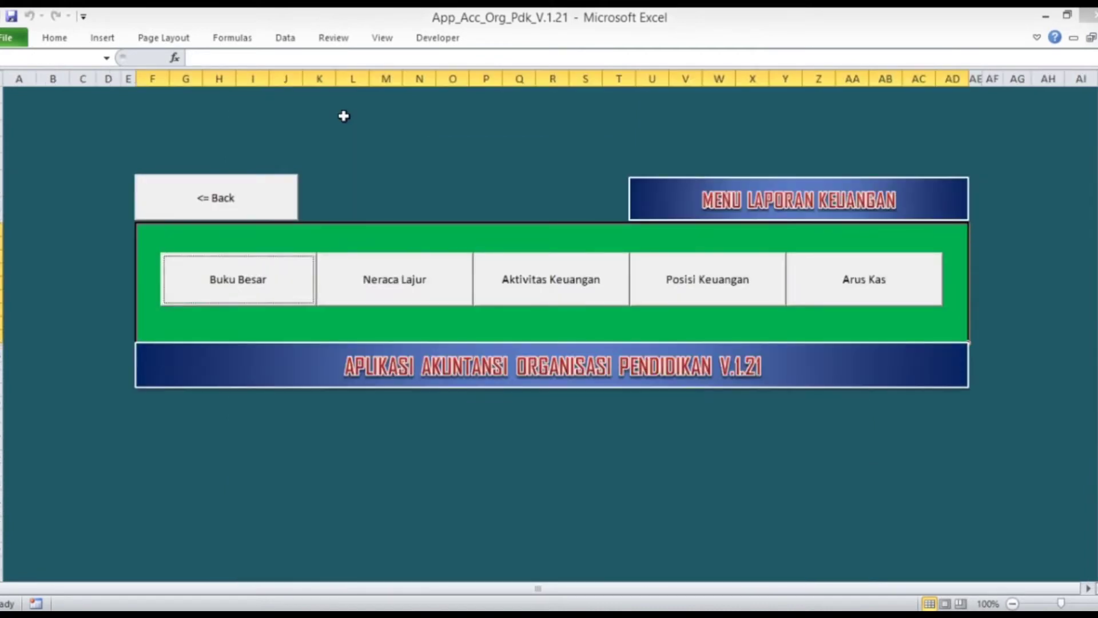
Scroll Aktivitas Keuangan to section F: net assets rise 24.250.000 to 1.074.990.000
left_click(532, 262)
scroll(625, 286, "down", 11)
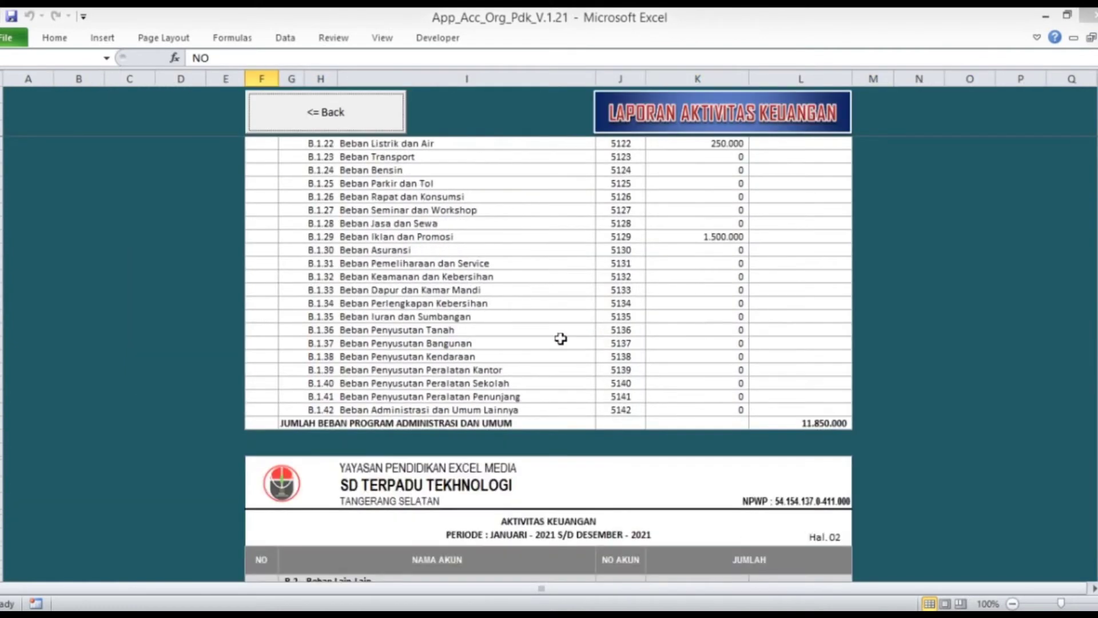
scroll(675, 321, "down", 10)
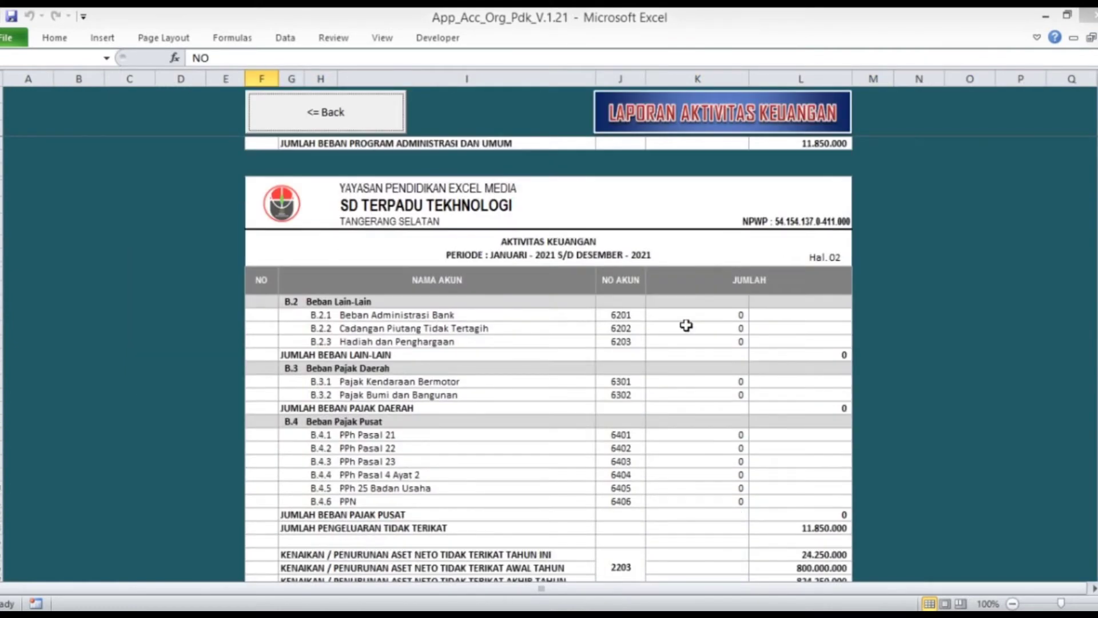
scroll(686, 325, "down", 3)
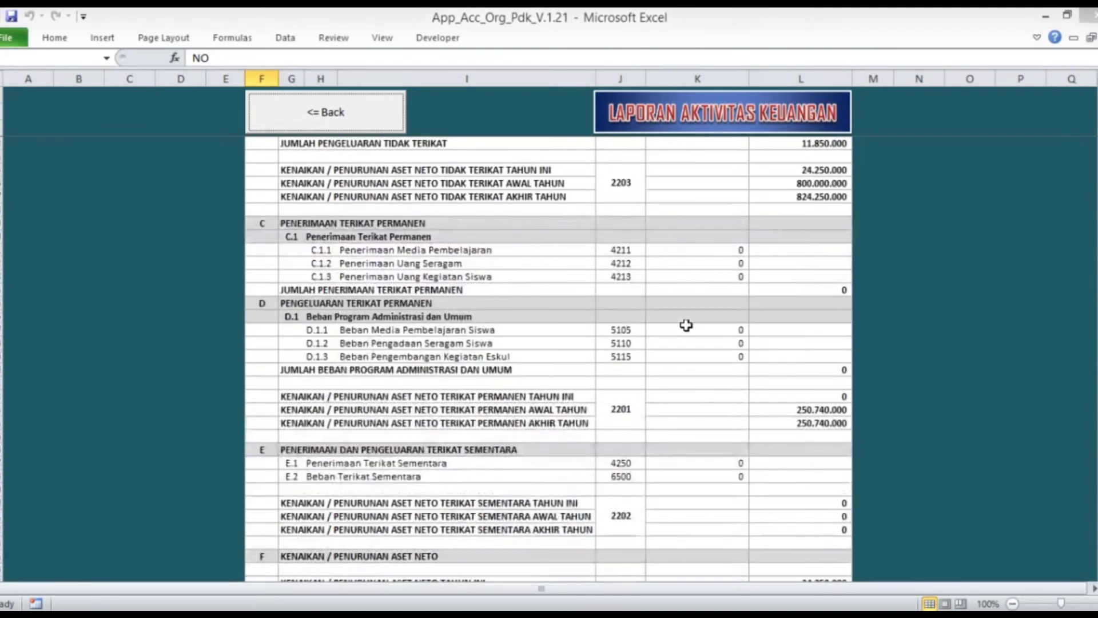
scroll(686, 324, "down", 4)
scroll(686, 325, "down", 2)
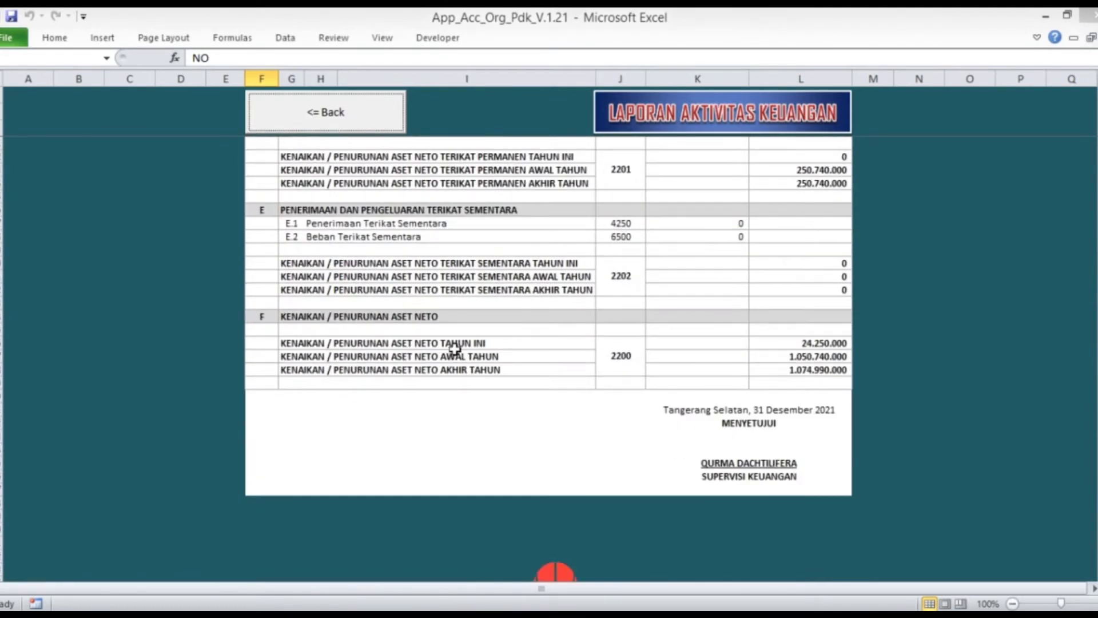
scroll(484, 345, "up", 15)
scroll(483, 346, "up", 14)
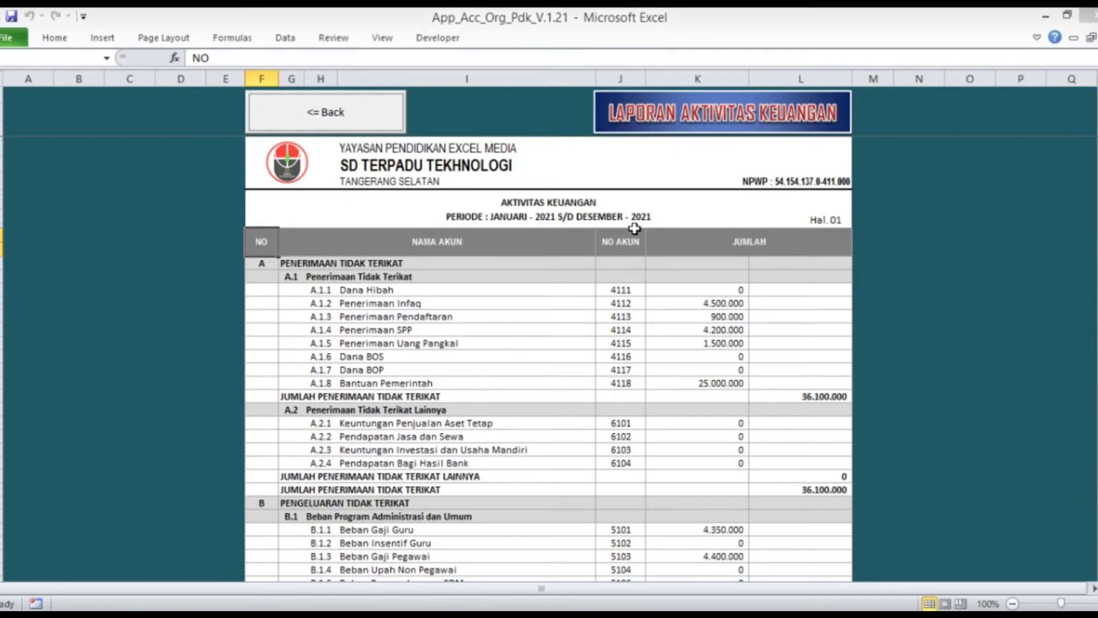
scroll(634, 228, "down", 20)
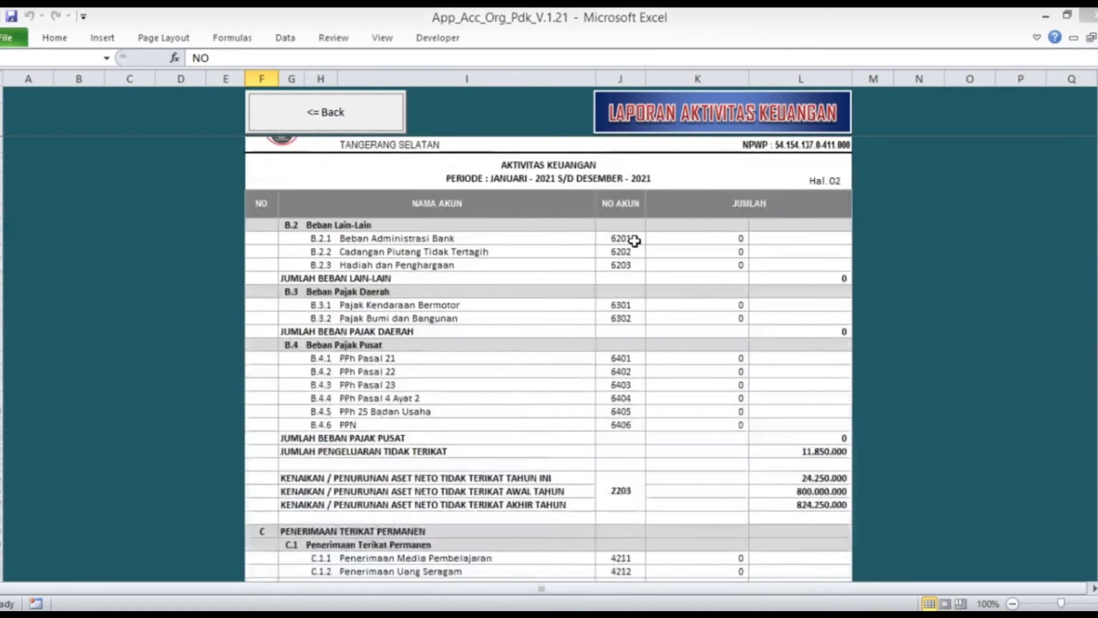
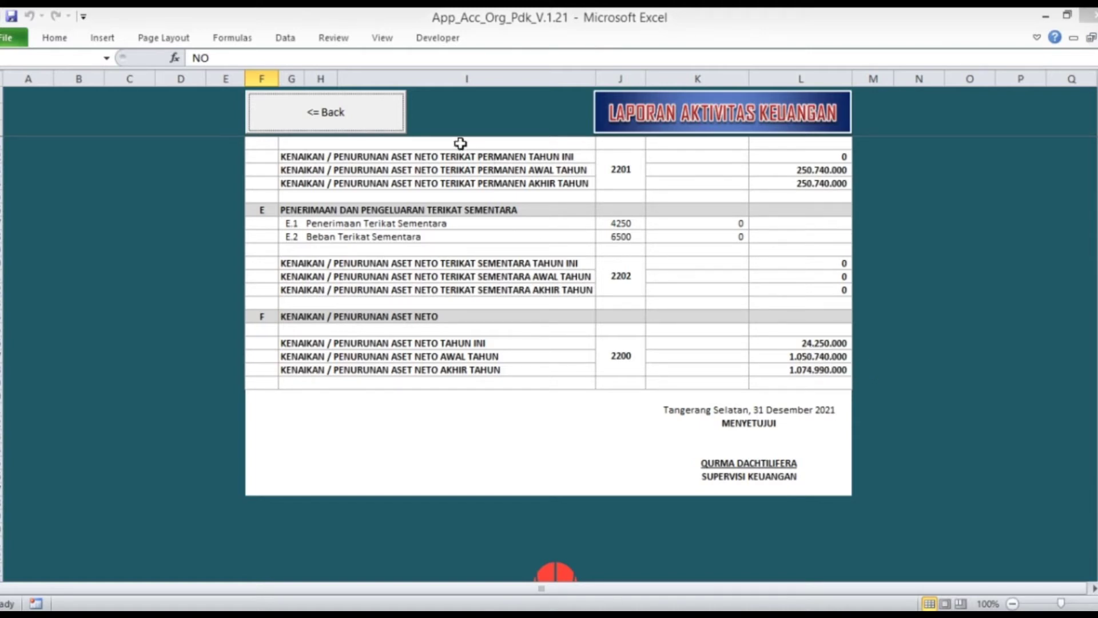
Back out of Laporan Aktivitas Keuangan and Menu Laporan to the main sheet, then open the Chart of Account
left_click(357, 123)
left_click(252, 209)
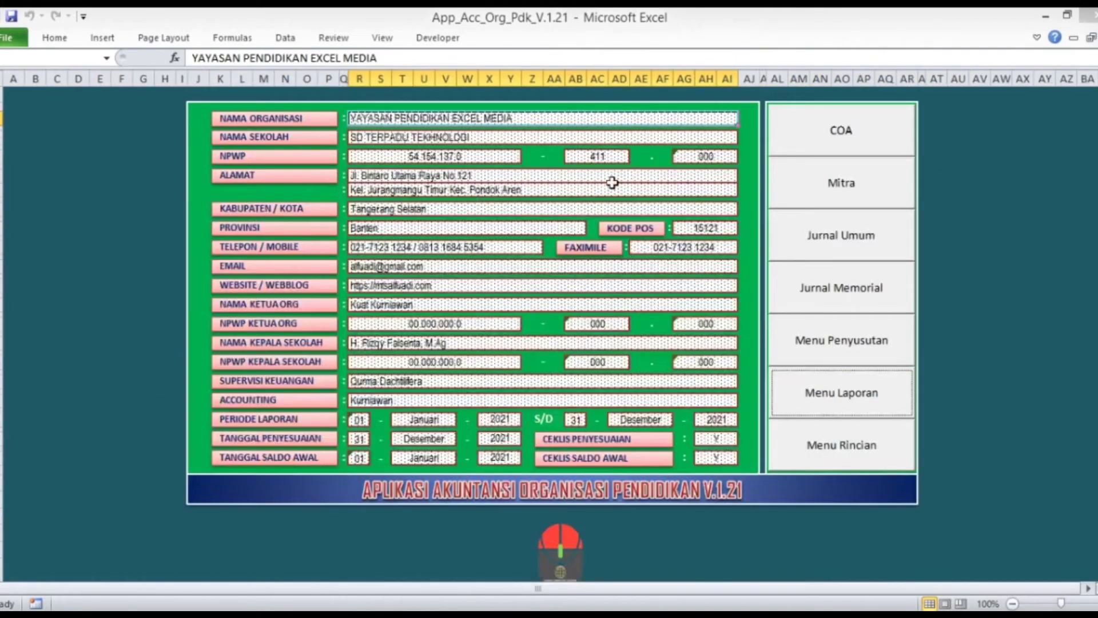
left_click(819, 137)
Check the Chart of Account JUMLAH opening-balance row, then go to the financial reports menu
scroll(768, 269, "down", 15)
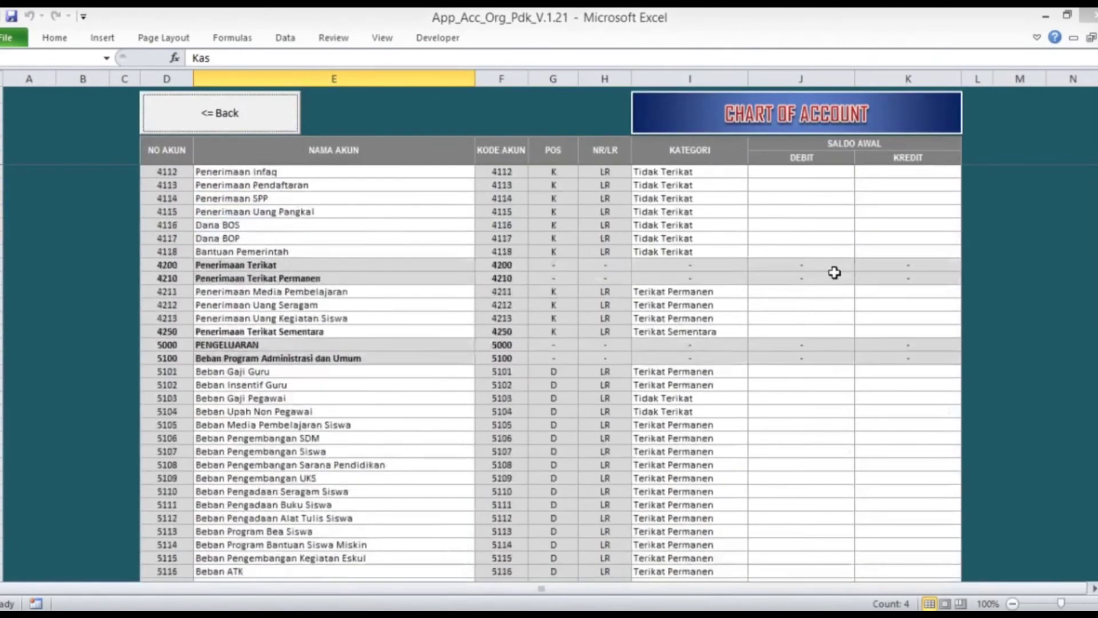
scroll(834, 272, "down", 10)
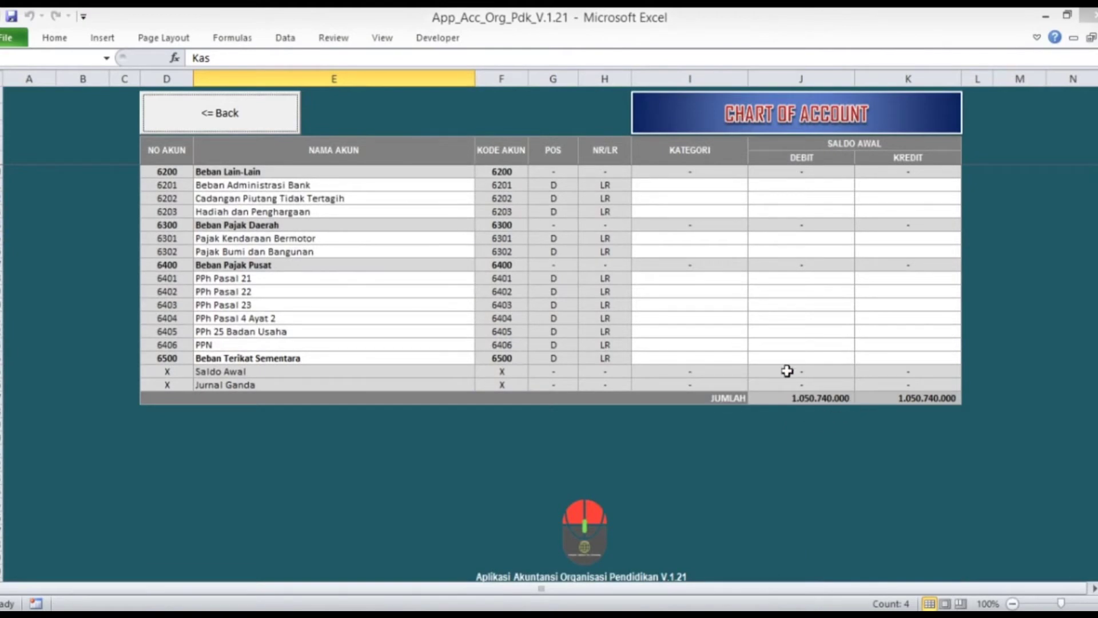
left_click(240, 102)
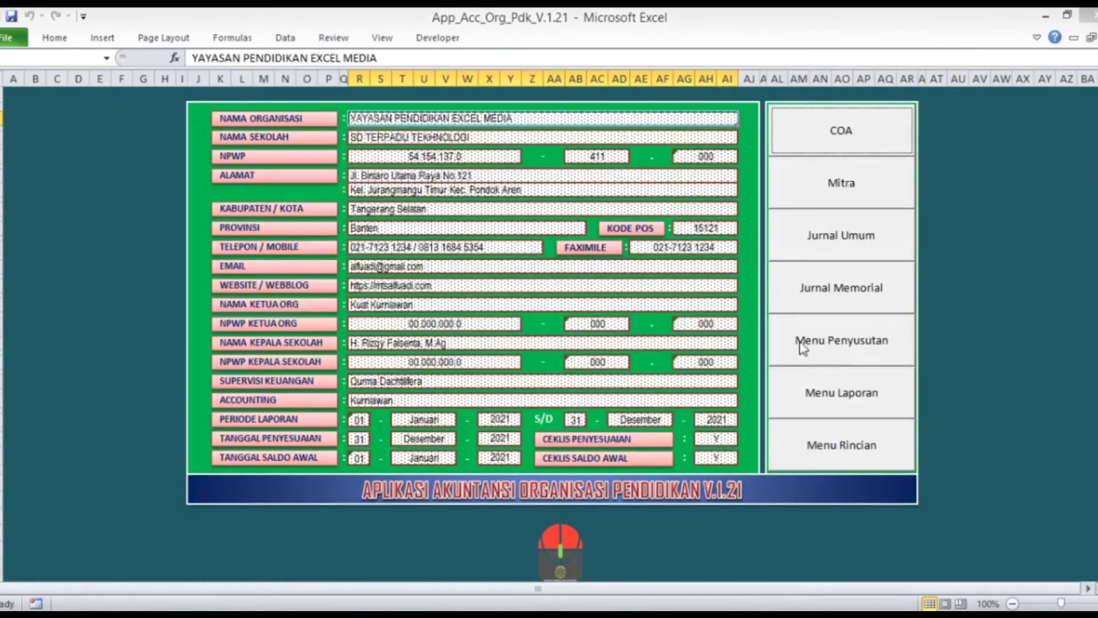
left_click(829, 400)
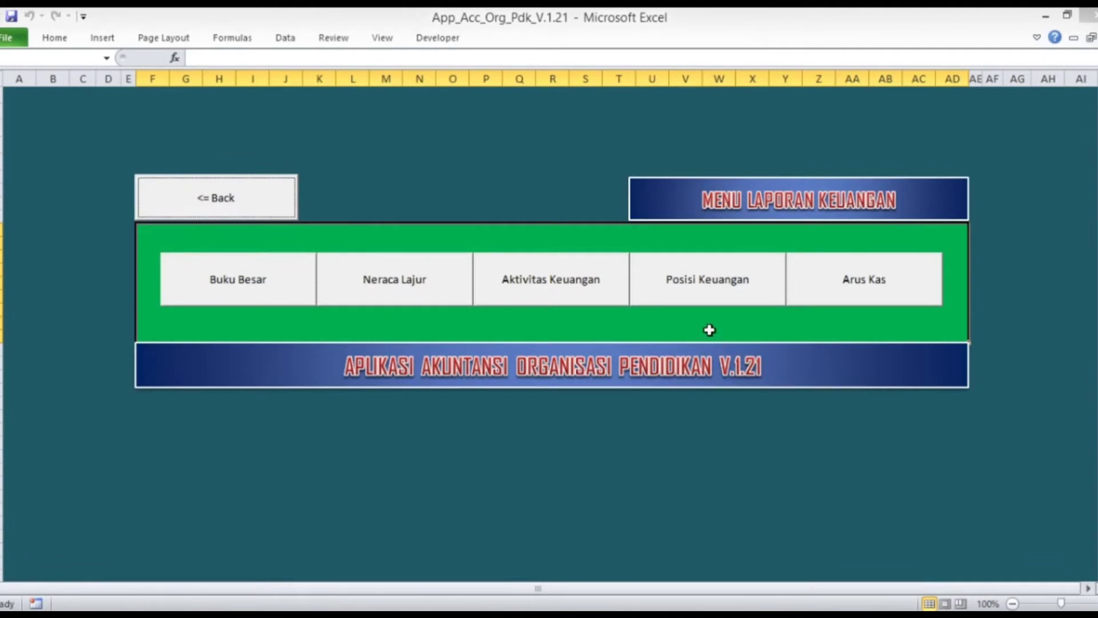
left_click(570, 284)
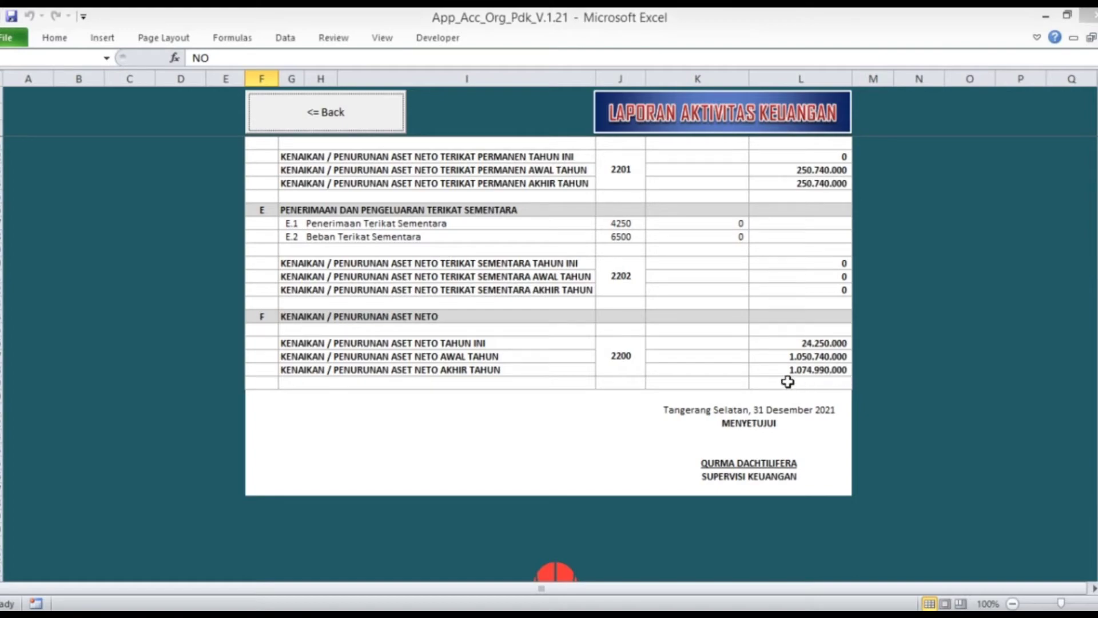
scroll(779, 376, "up", 5)
scroll(779, 375, "up", 15)
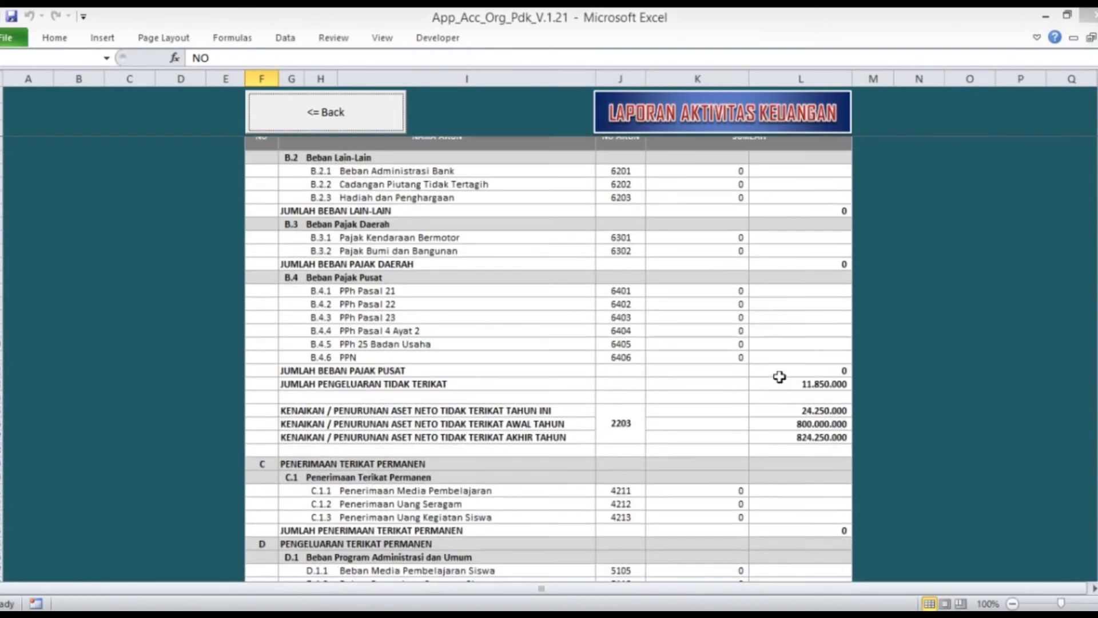
scroll(778, 376, "down", 15)
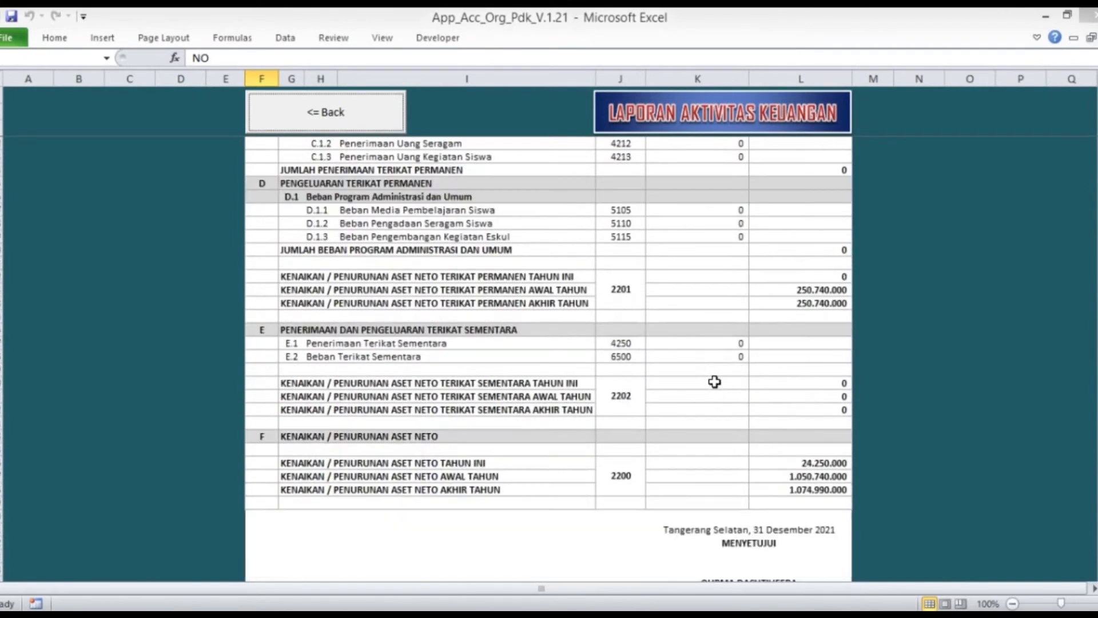
scroll(714, 381, "up", 20)
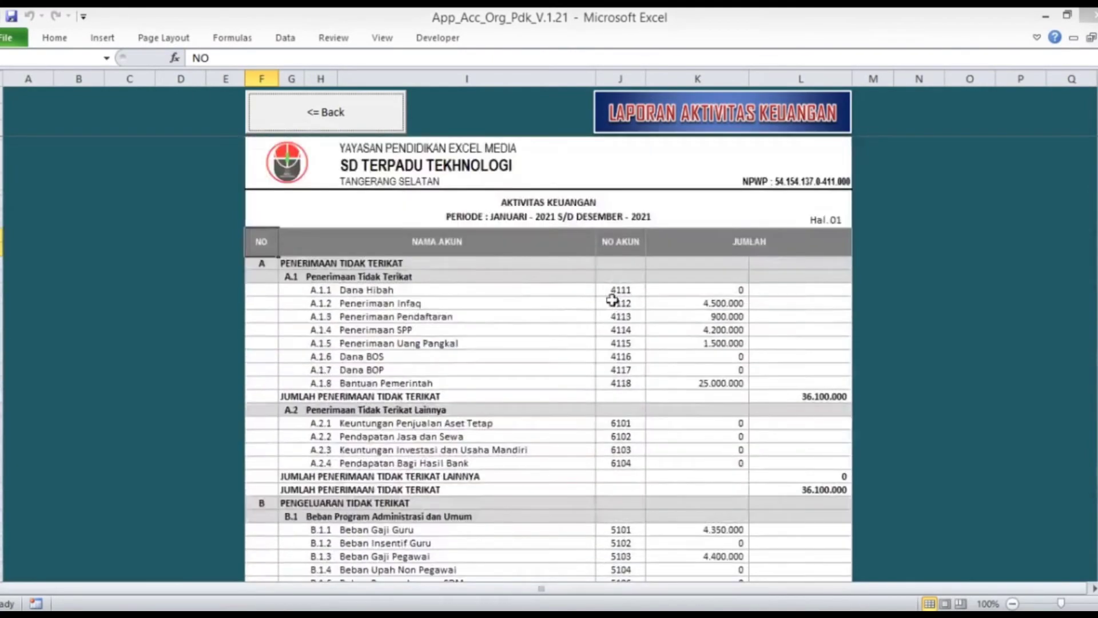
left_click(358, 120)
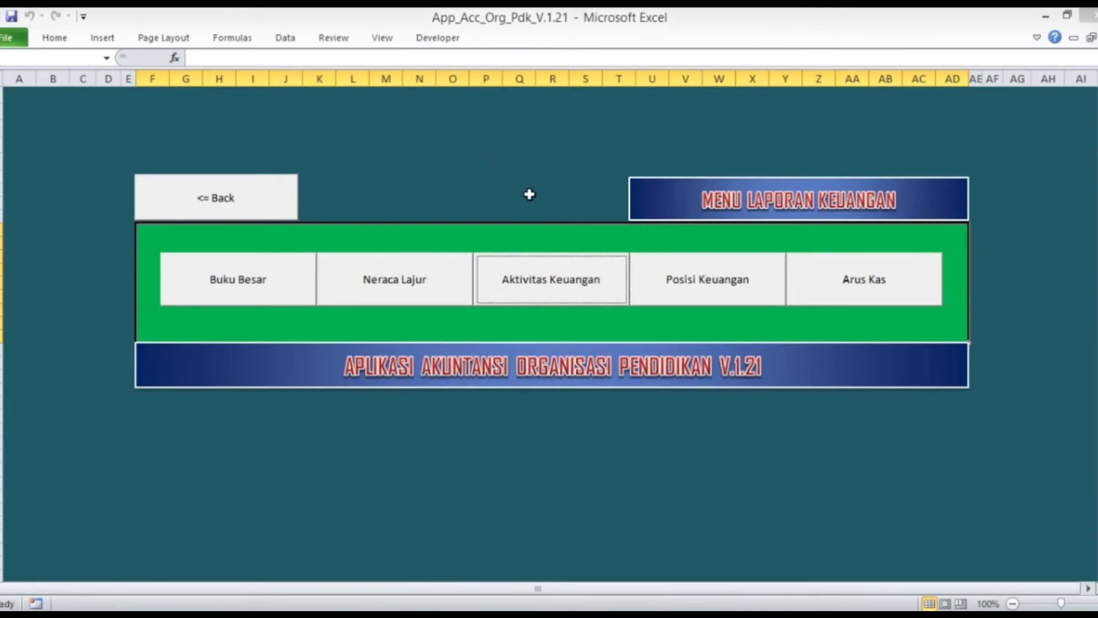
left_click(709, 295)
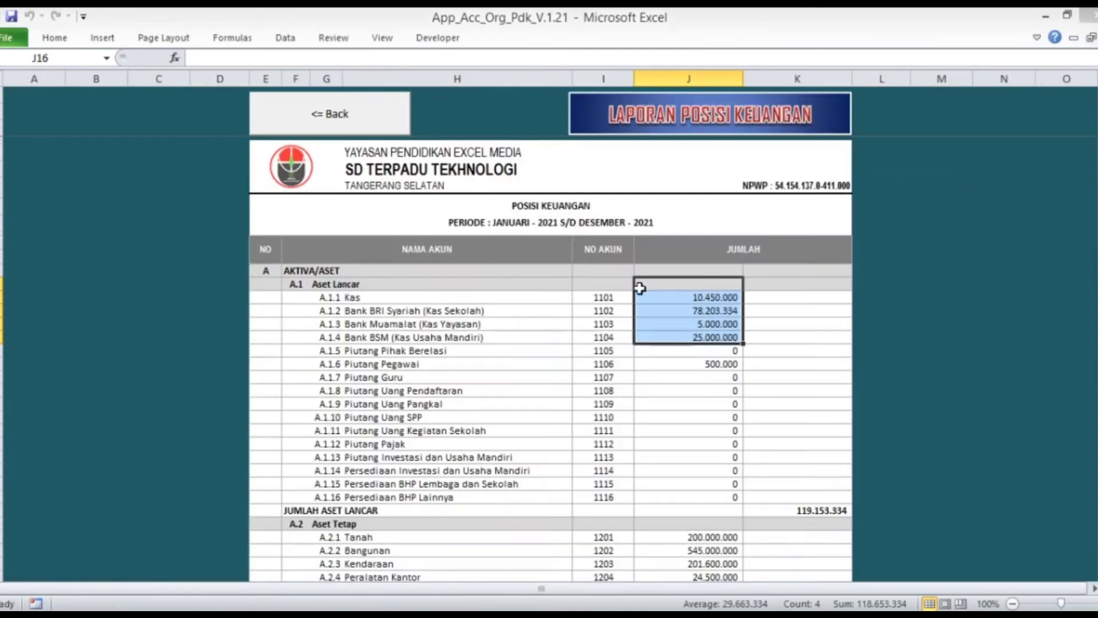
left_click(266, 251)
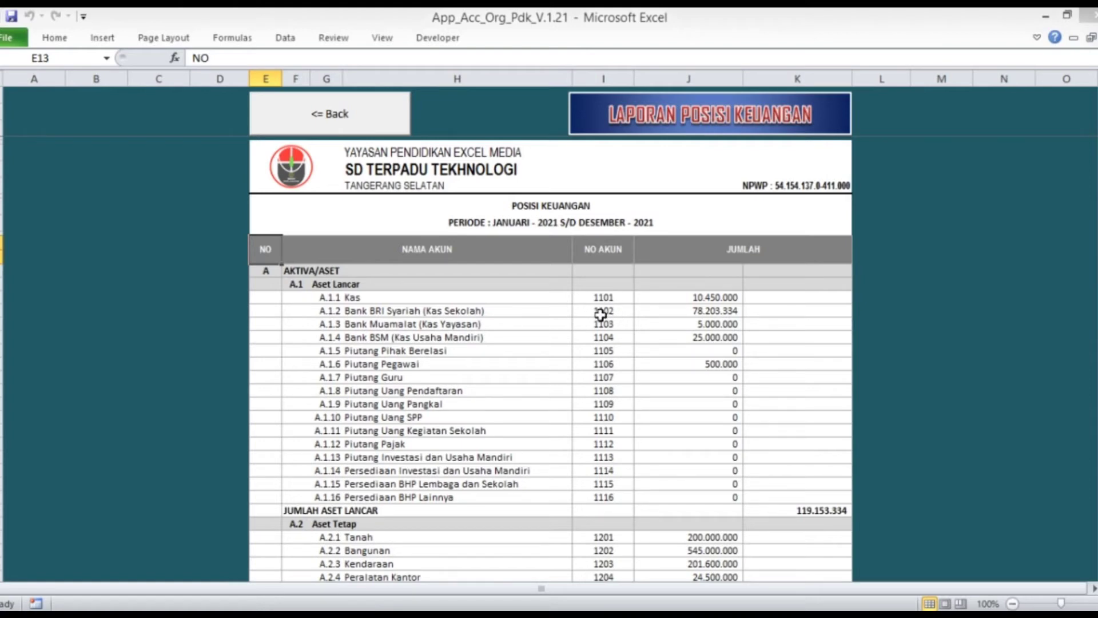
scroll(600, 314, "down", 4)
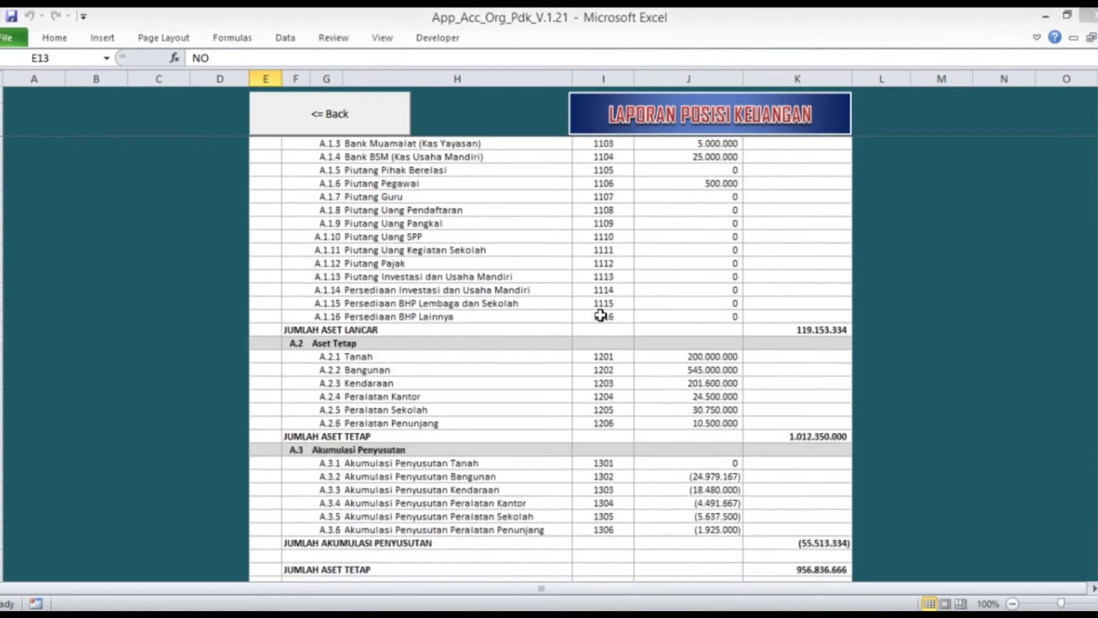
scroll(600, 315, "down", 6)
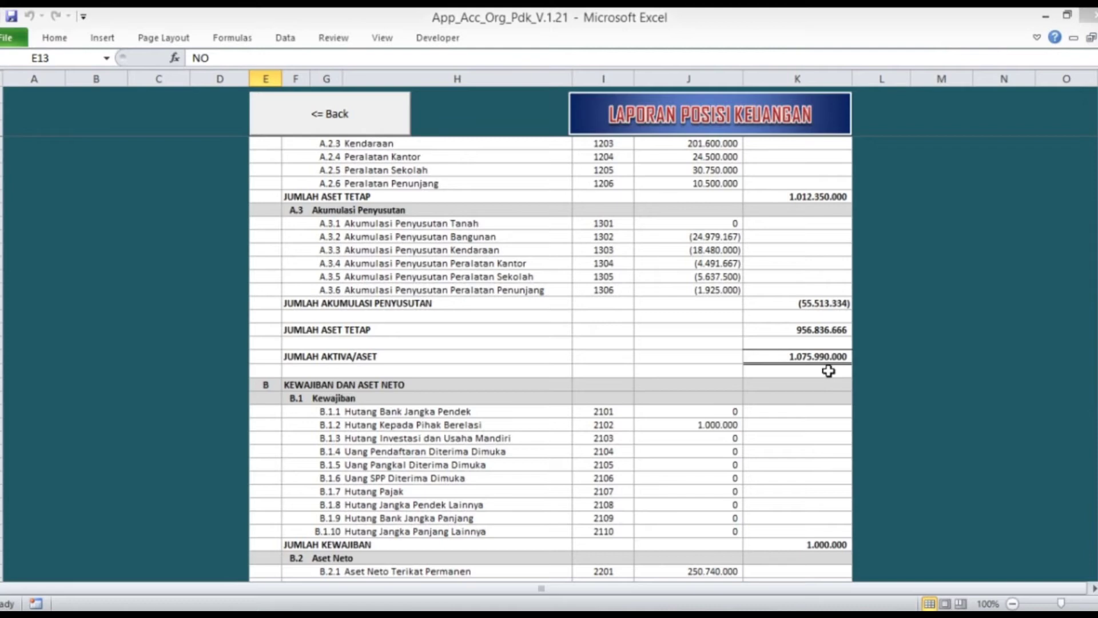
scroll(762, 357, "down", 4)
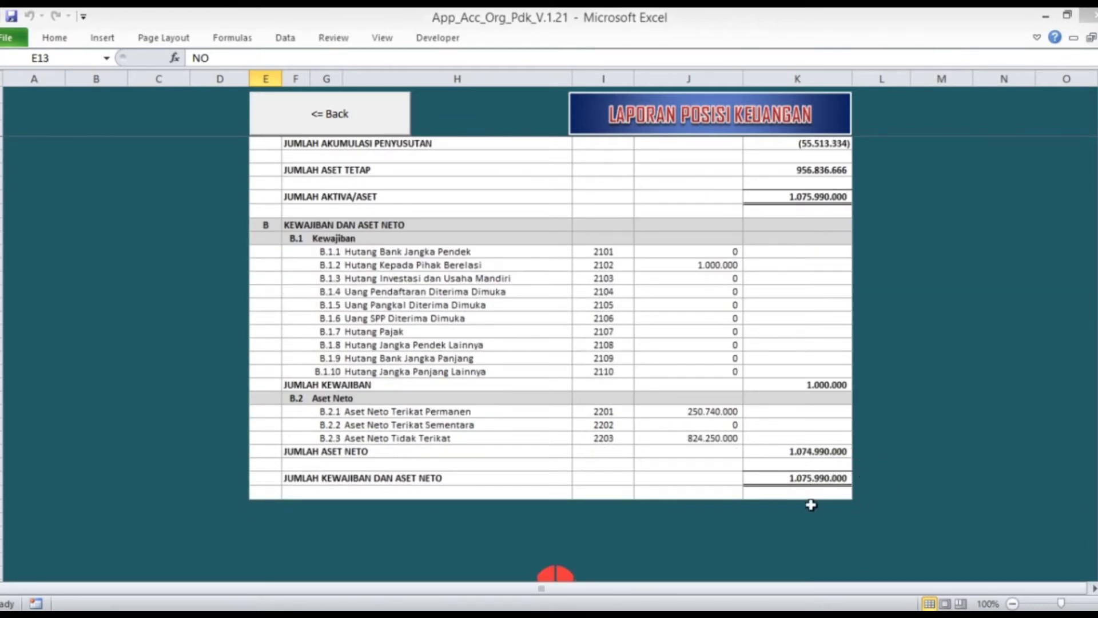
scroll(774, 483, "up", 13)
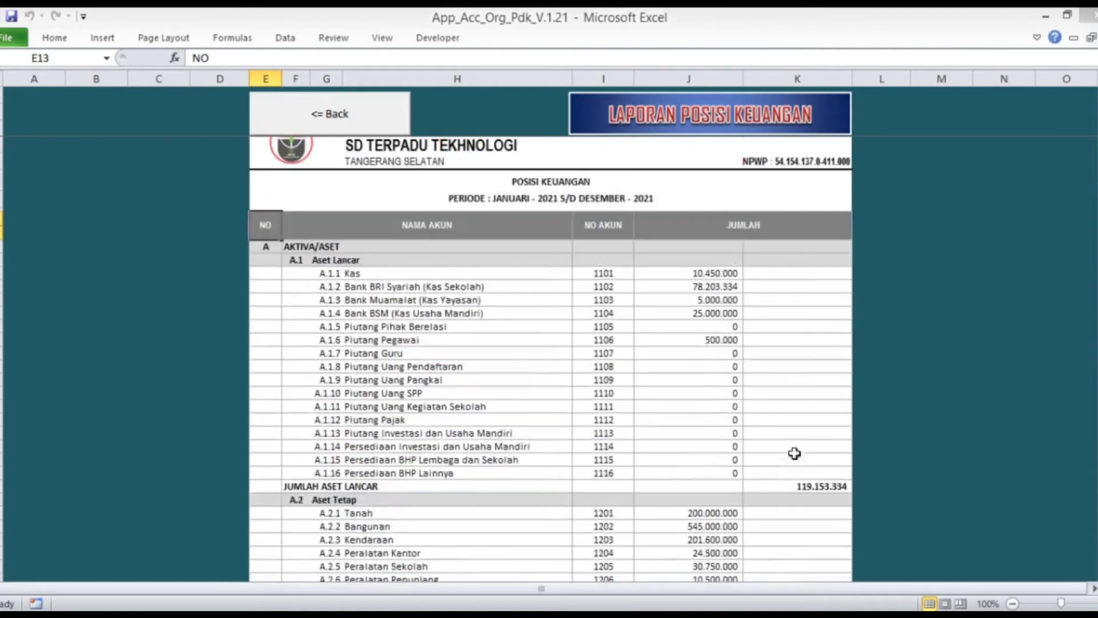
scroll(446, 369, "down", 13)
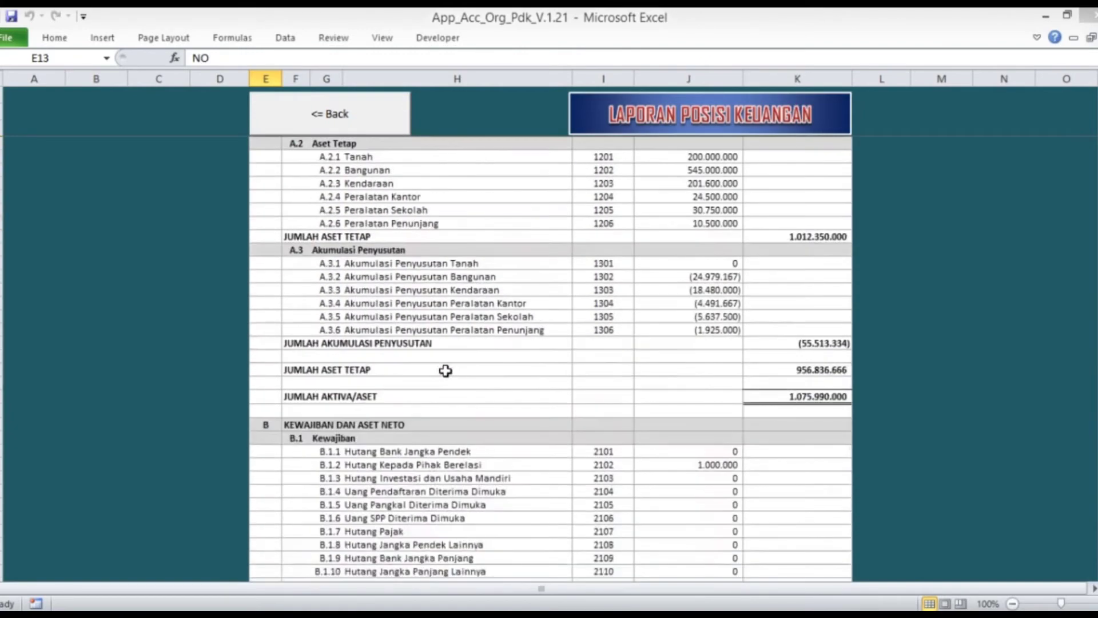
scroll(446, 371, "down", 3)
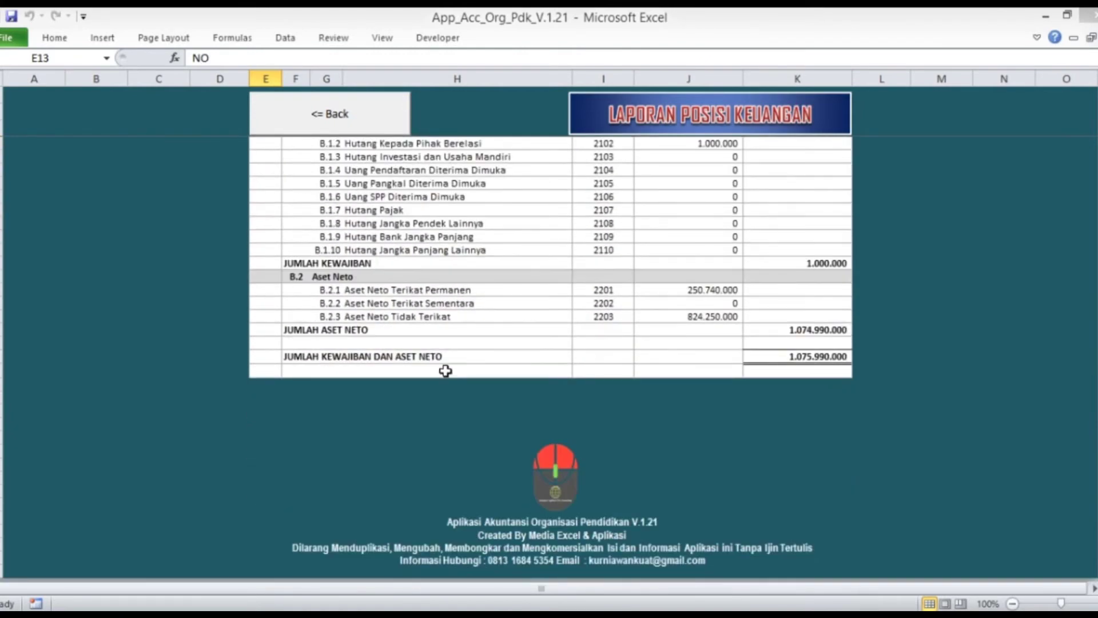
scroll(446, 370, "up", 16)
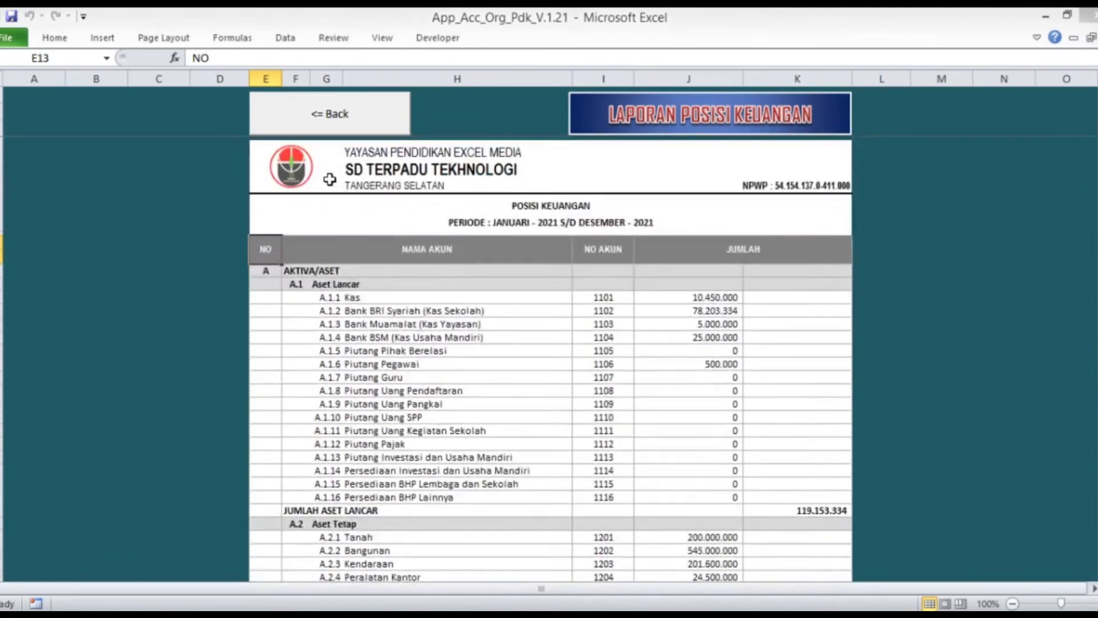
left_click(320, 123)
left_click(863, 282)
scroll(560, 229, "down", 1)
scroll(561, 235, "up", 1)
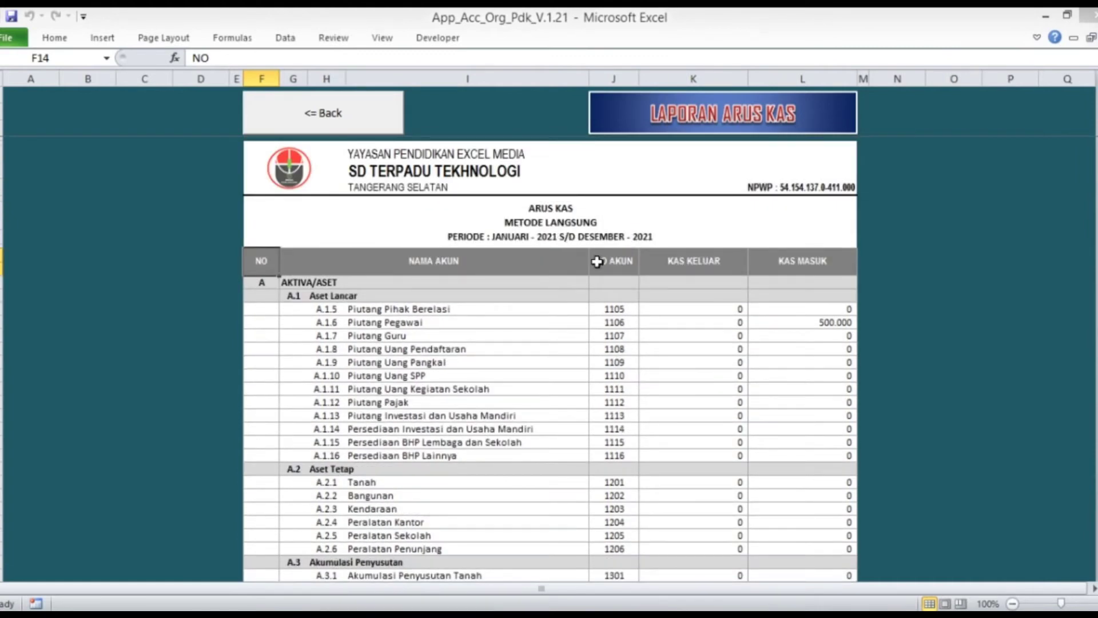
scroll(597, 261, "down", 1)
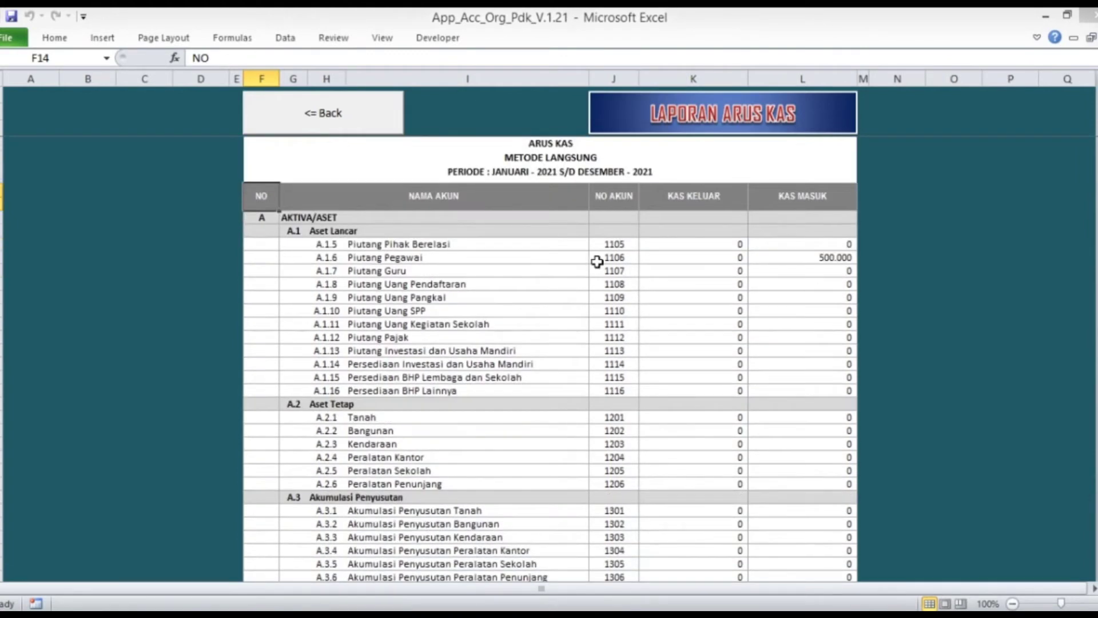
scroll(597, 261, "down", 9)
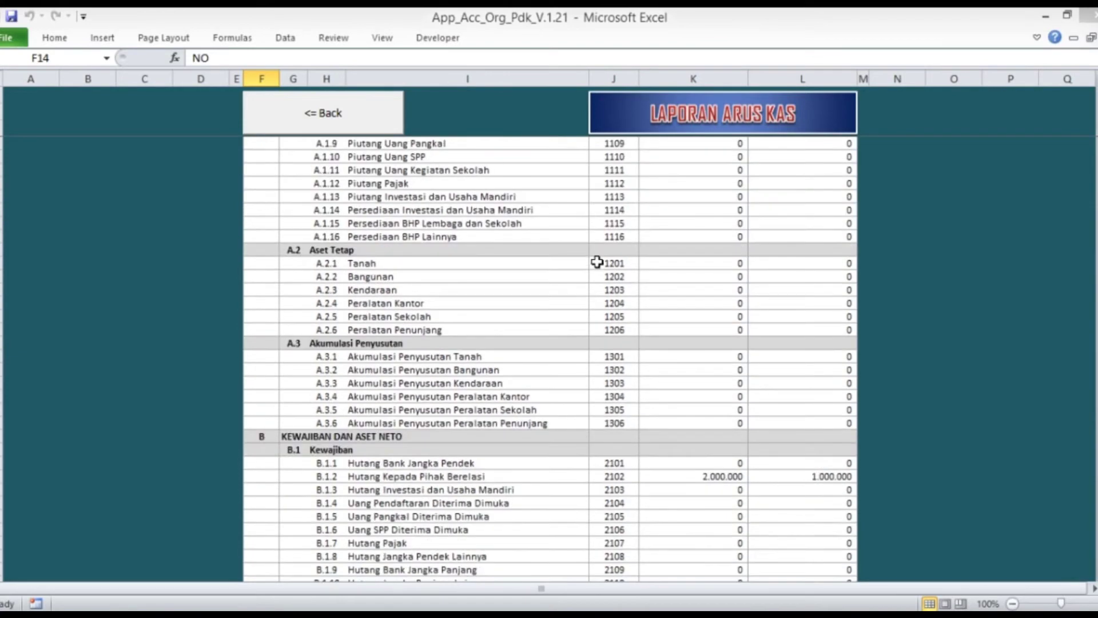
scroll(597, 261, "down", 18)
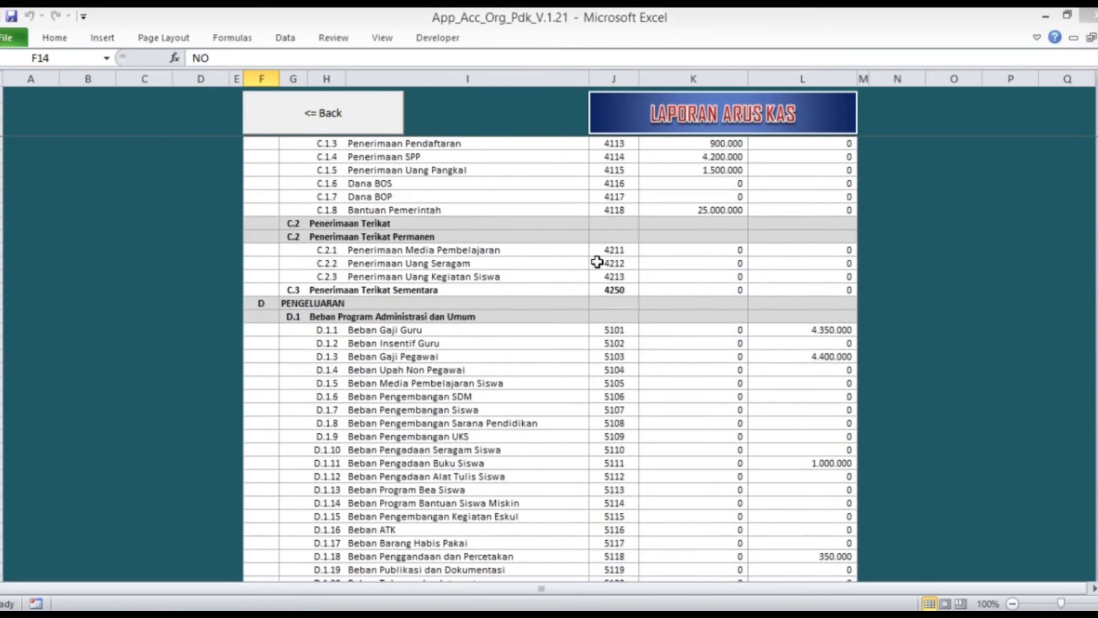
scroll(596, 262, "down", 7)
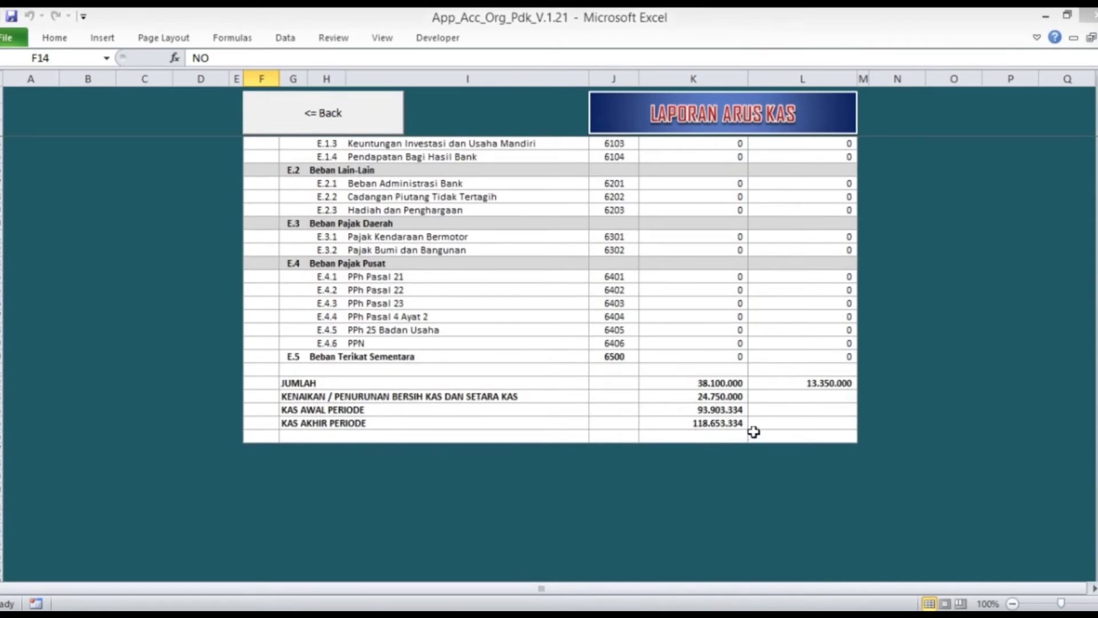
left_click(363, 121)
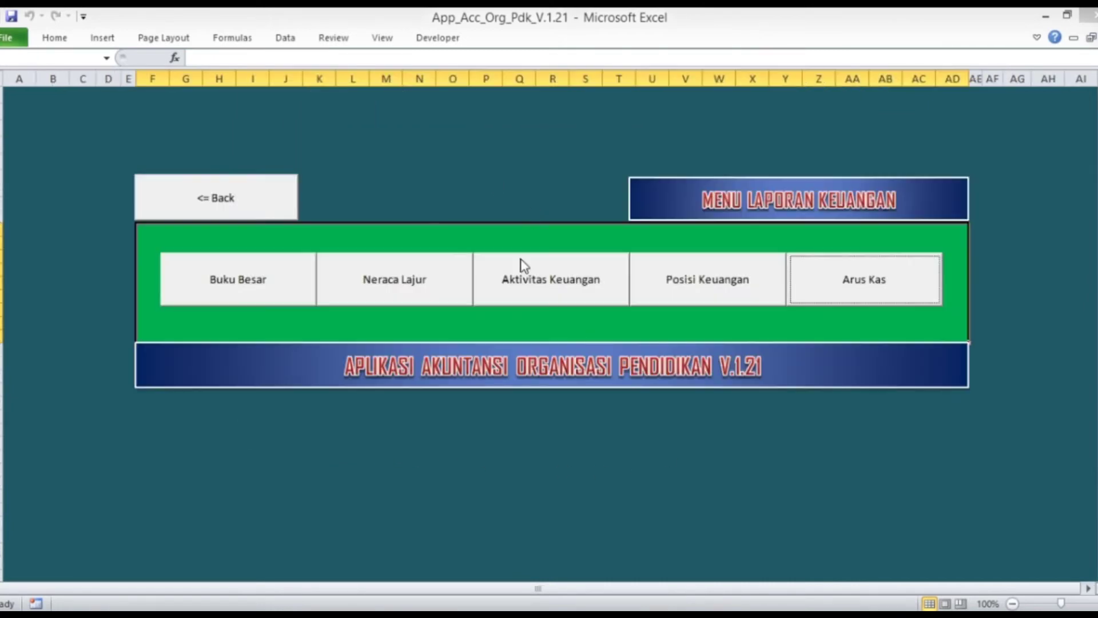
Total the four cash and bank balances in Posisi Keuangan, giving 118.653.334
left_click(667, 295)
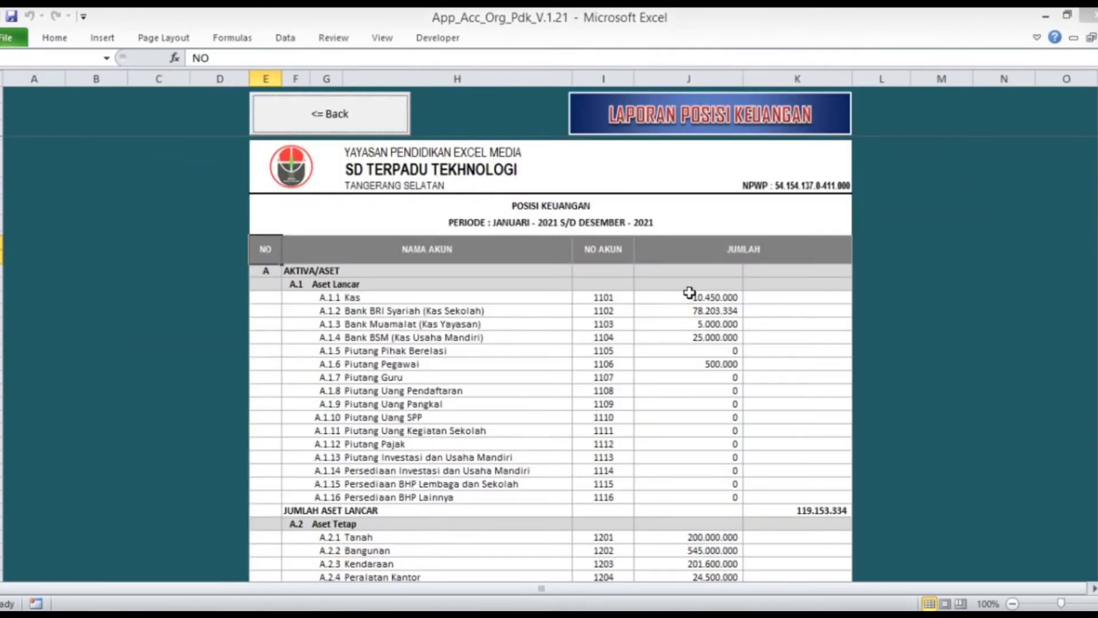
left_click_drag(689, 283, 689, 340)
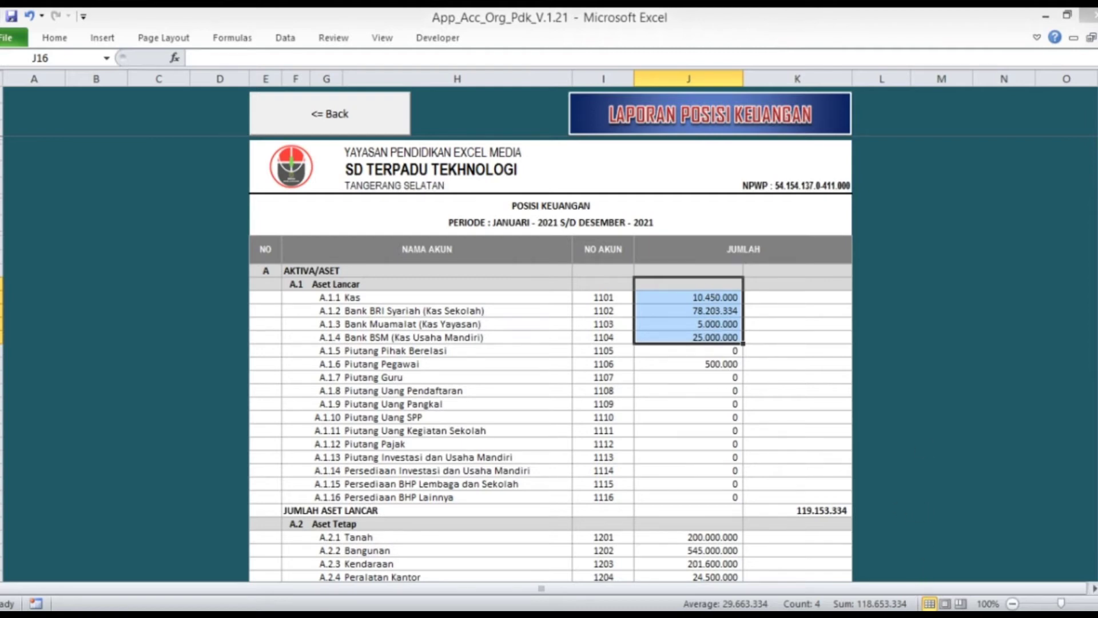
left_click(320, 132)
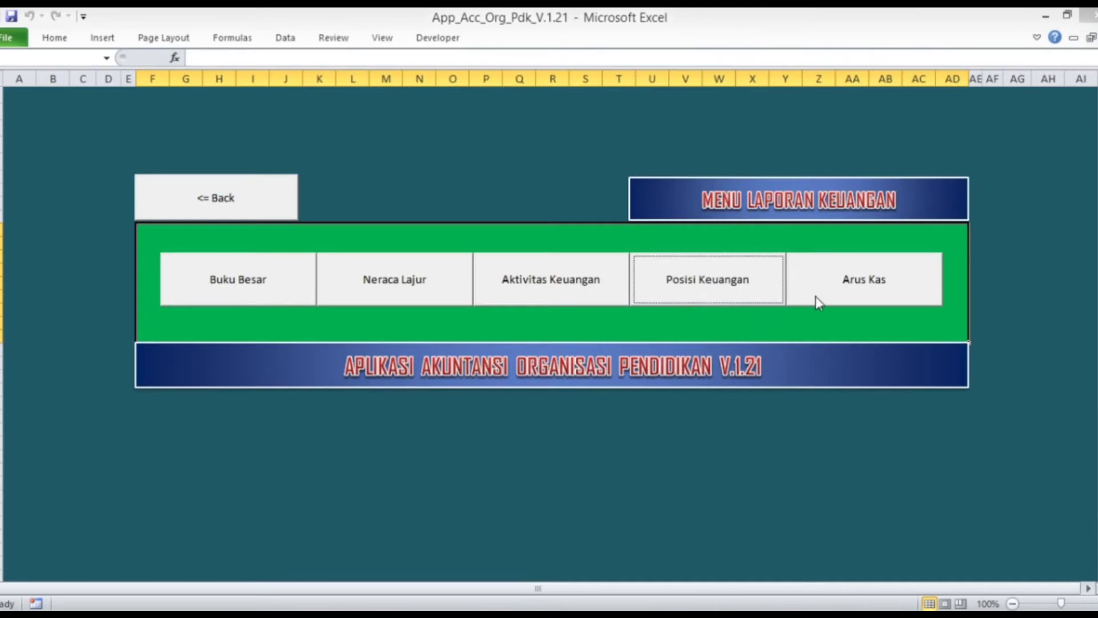
Glance over the Arus Kas report, then return to the main organisation data sheet
left_click(818, 301)
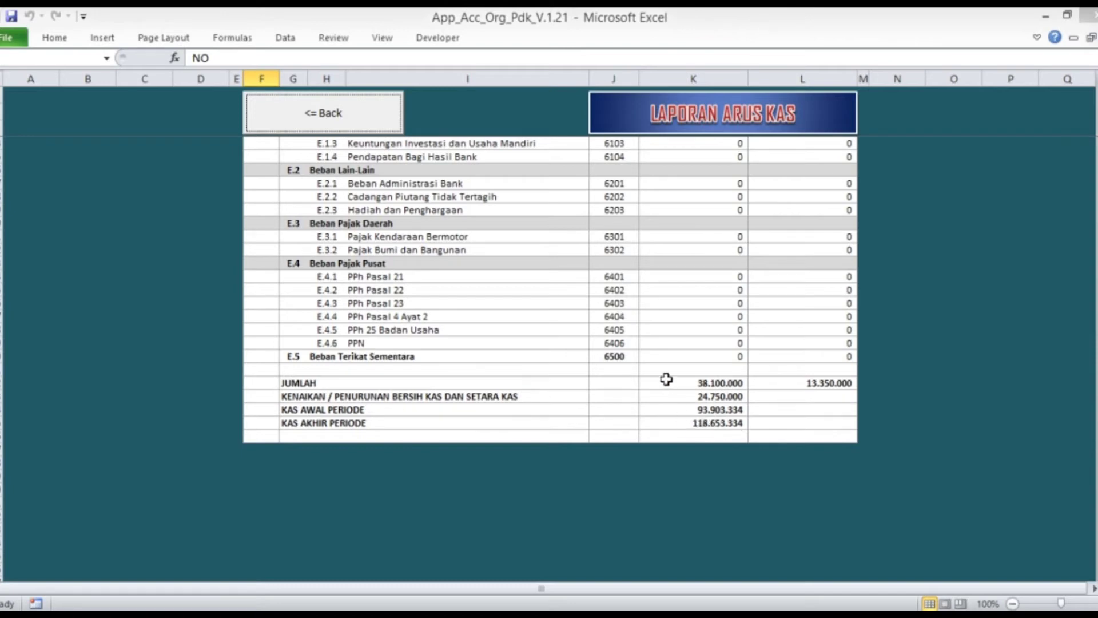
scroll(663, 360, "up", 8)
scroll(663, 359, "up", 20)
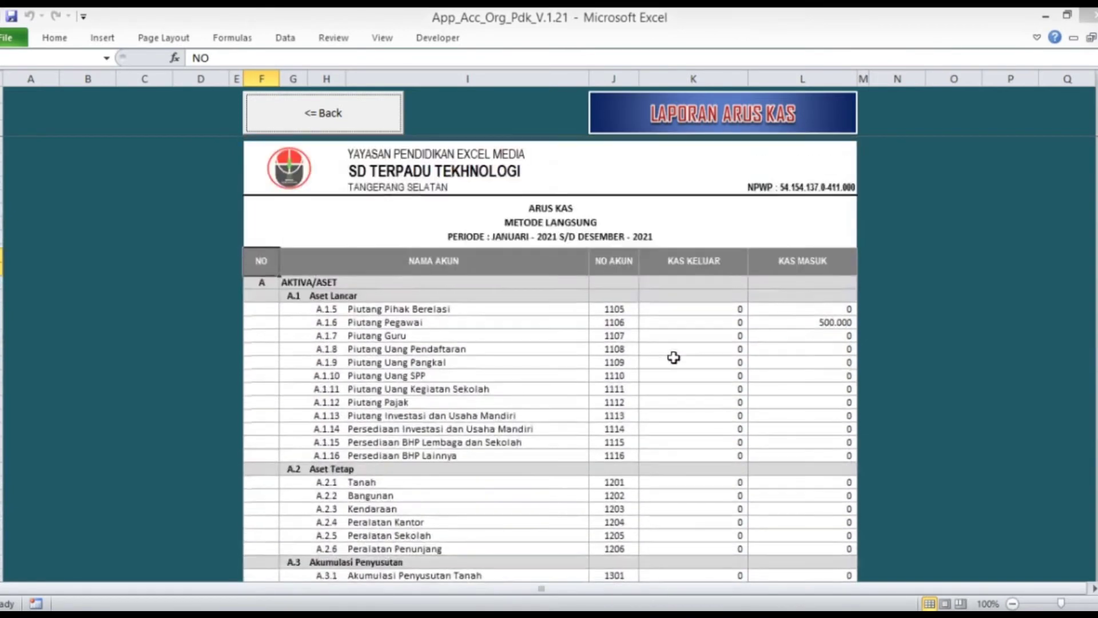
left_click(351, 119)
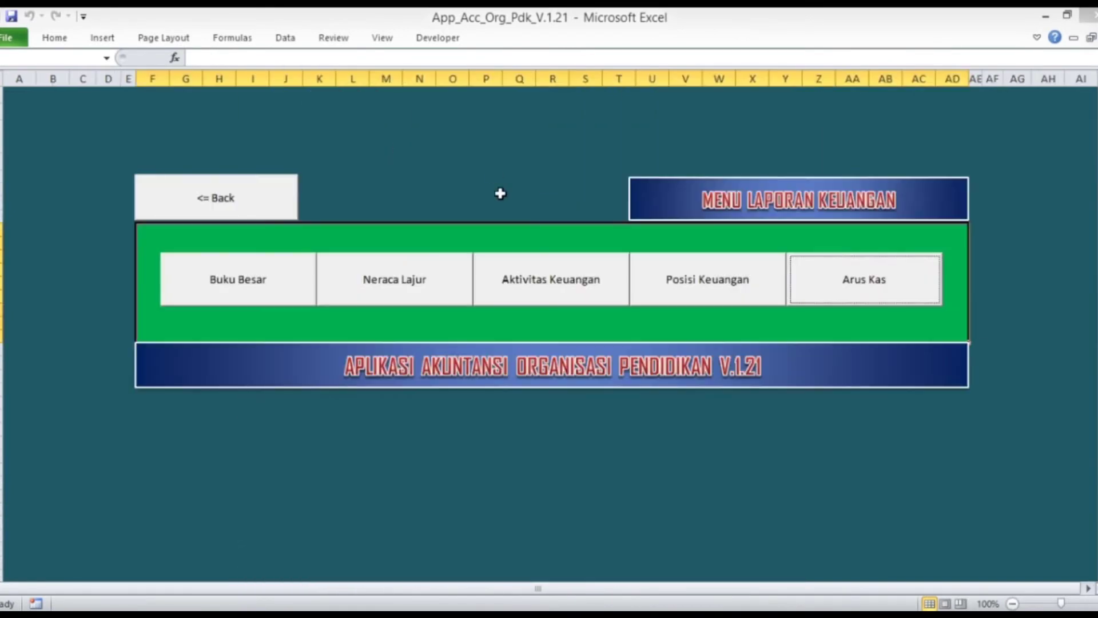
left_click(191, 206)
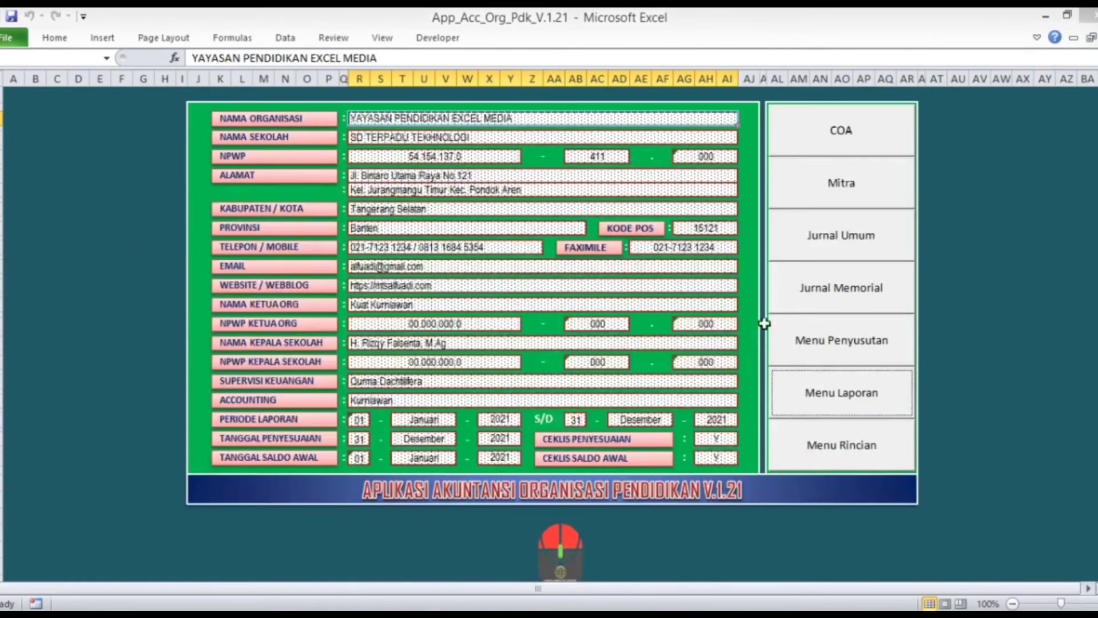
left_click(856, 450)
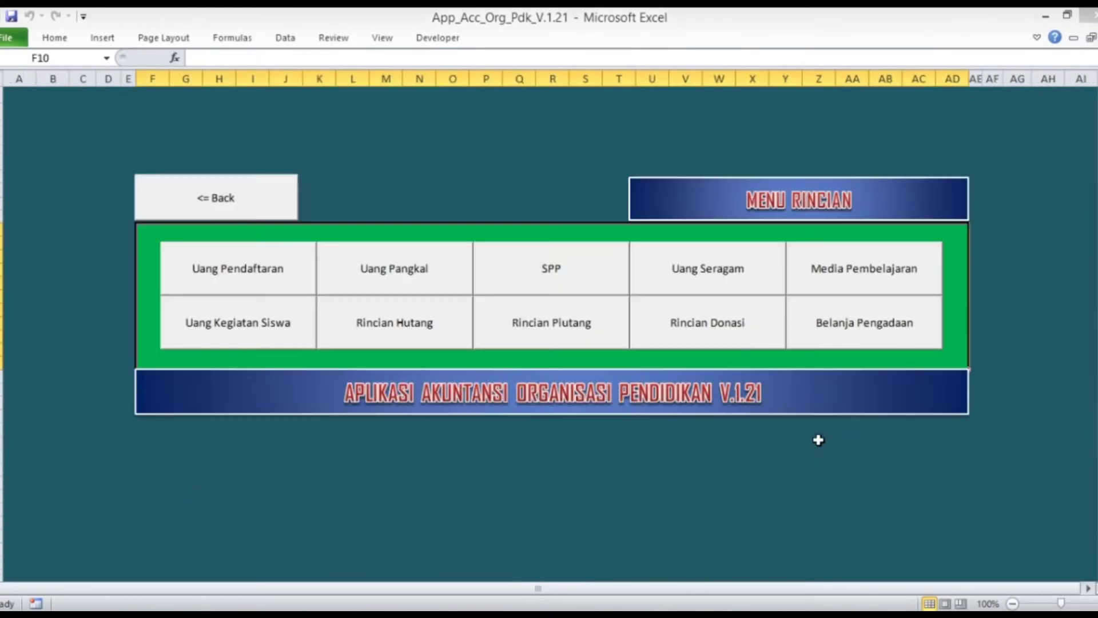
left_click(270, 290)
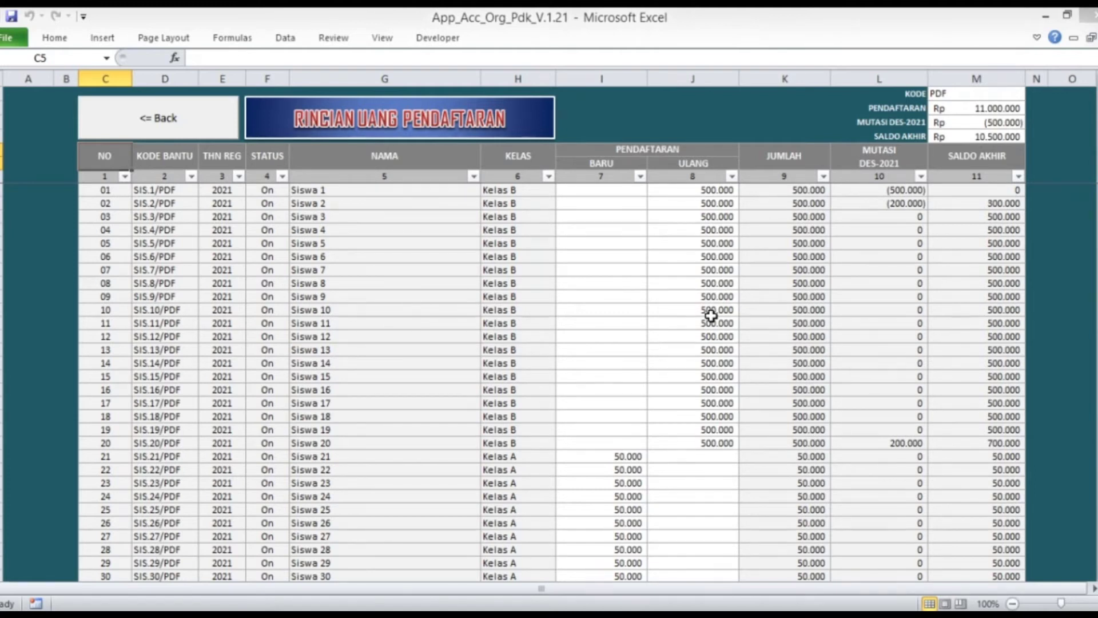
left_click(162, 124)
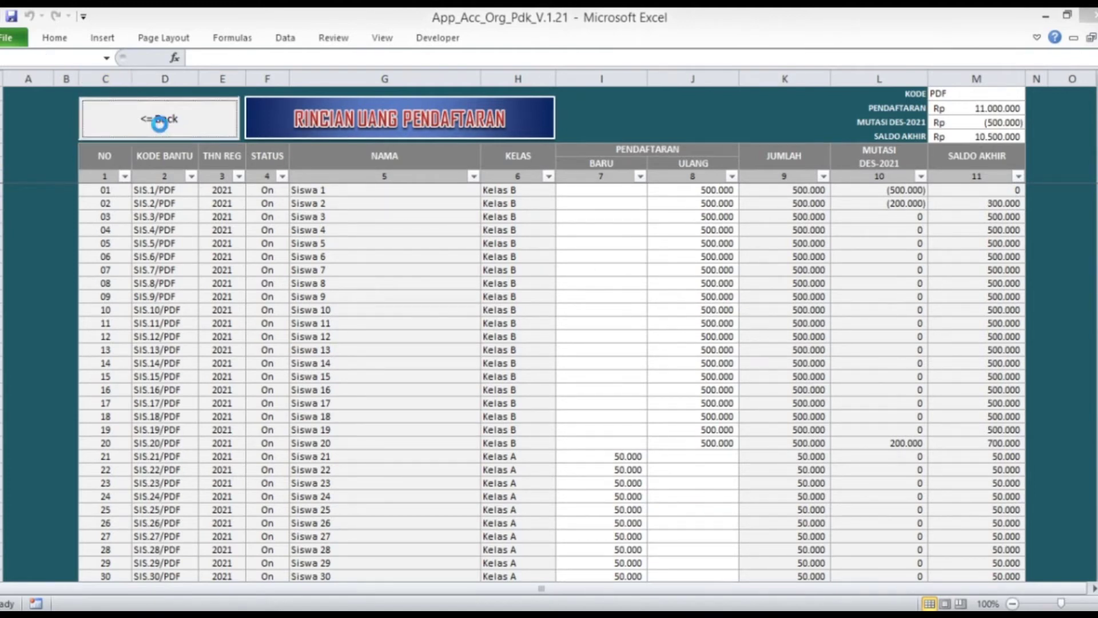
left_click(255, 194)
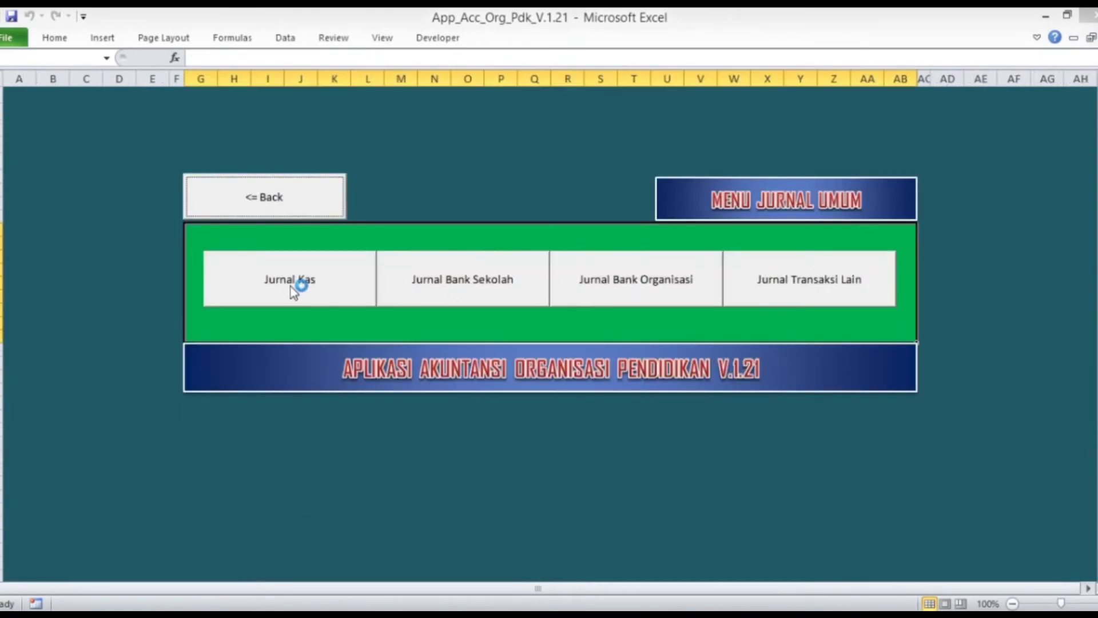
Open Jurnal Kas and scroll to the recent cash entries
left_click(293, 286)
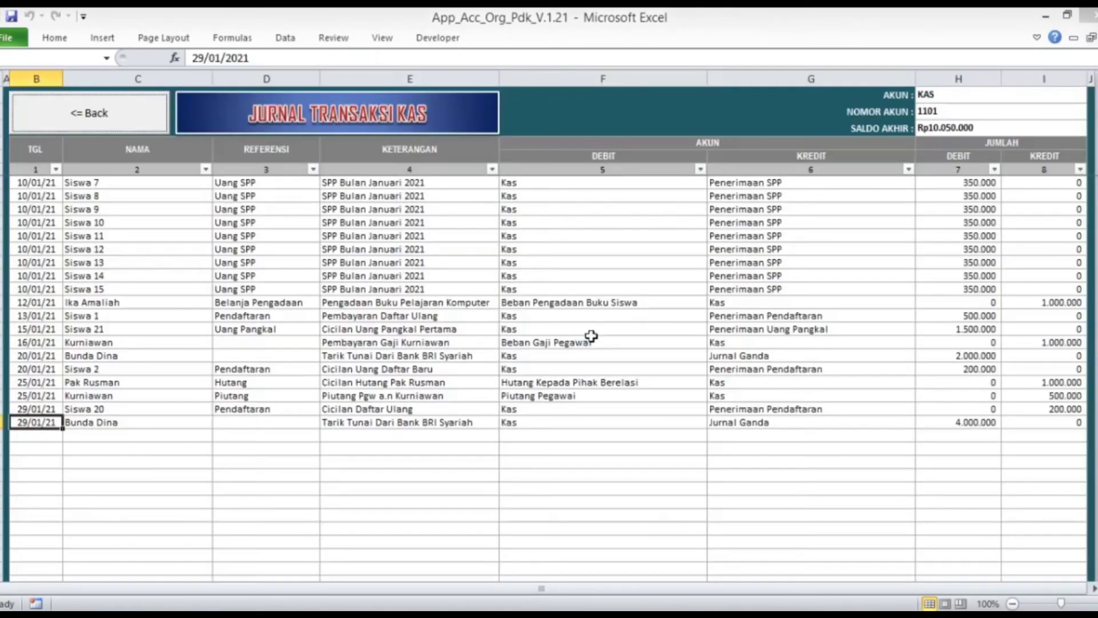
scroll(772, 405, "up", 1)
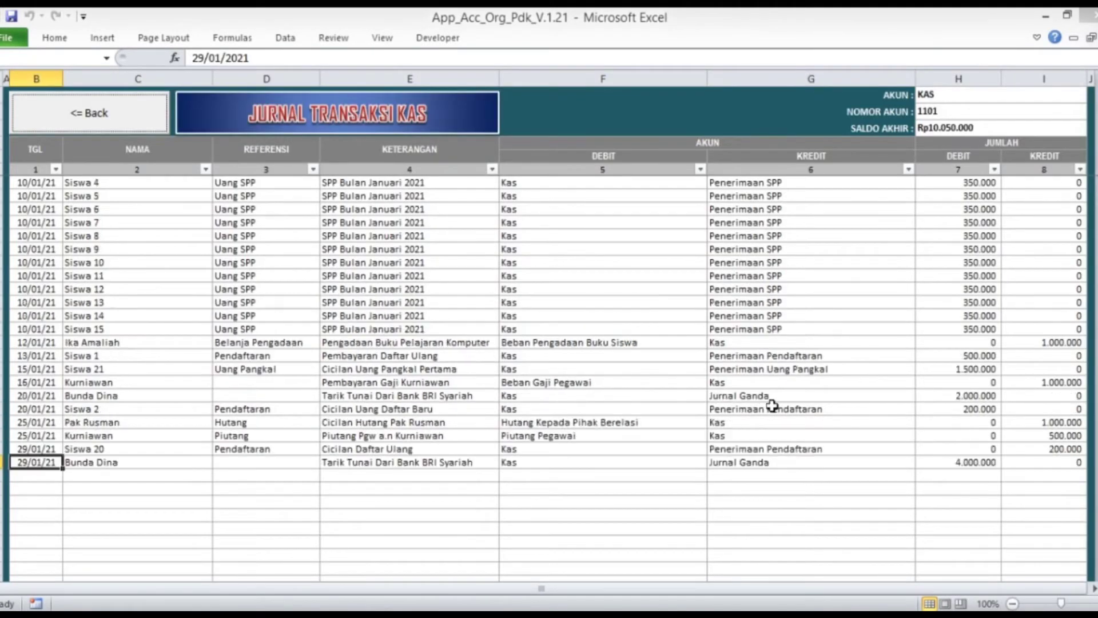
scroll(772, 405, "up", 5)
scroll(772, 405, "down", 6)
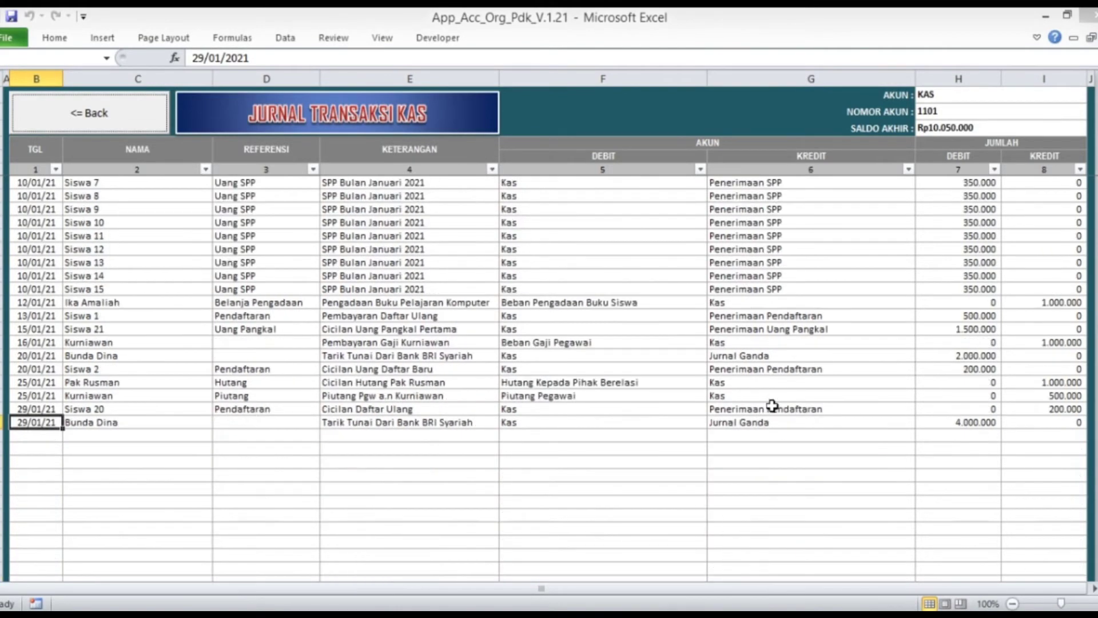
scroll(772, 405, "up", 1)
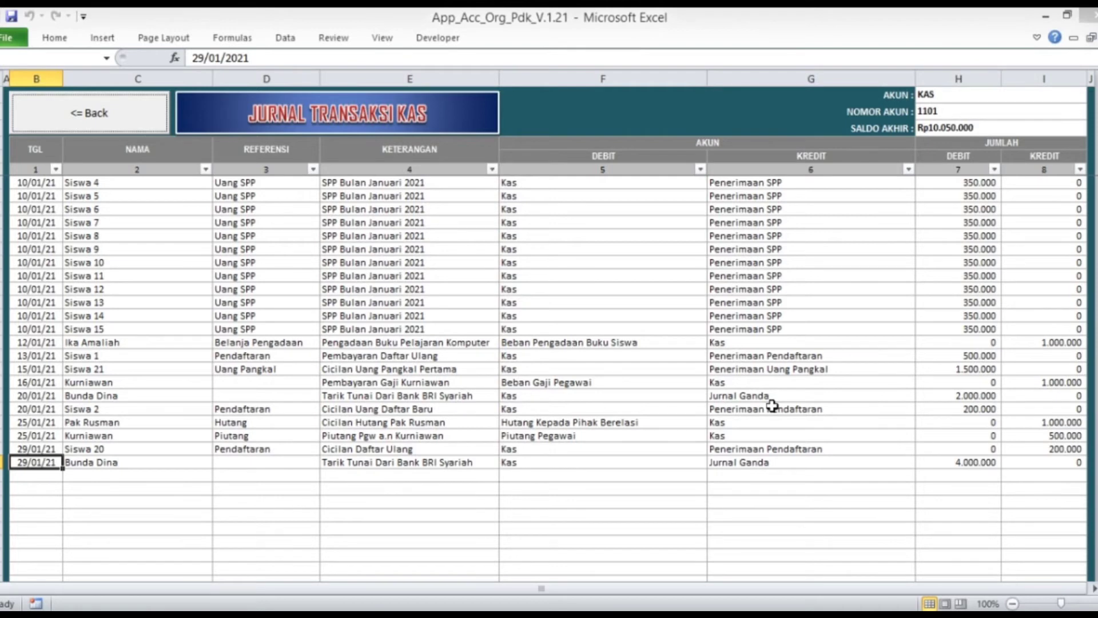
scroll(772, 404, "up", 2)
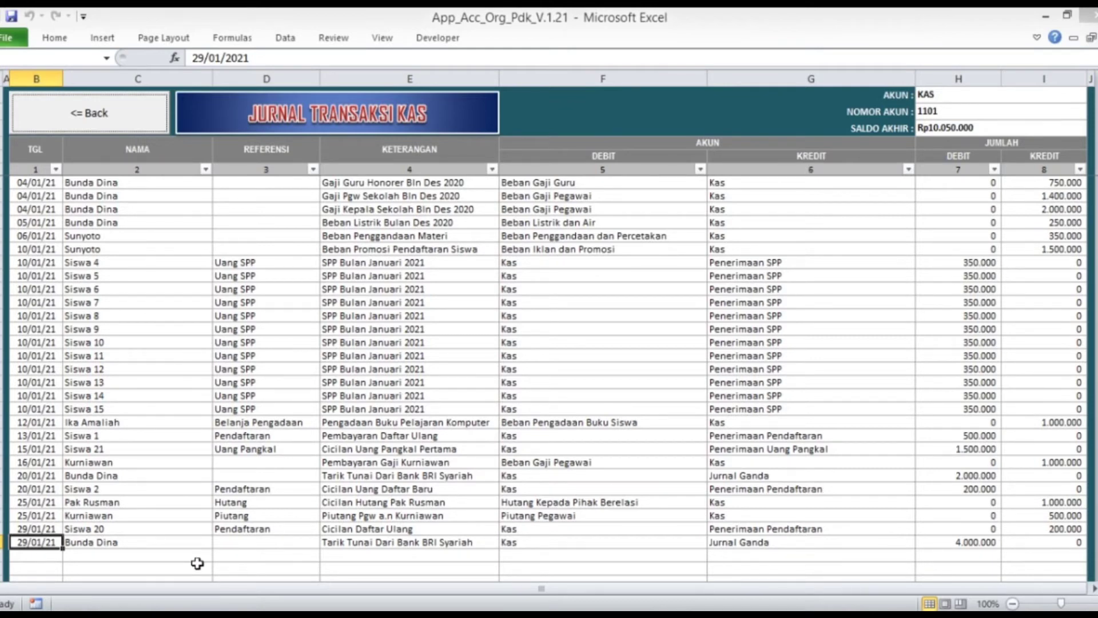
Set the credit amount of Siswa 20's 29/01/21 re-registration instalment to 0
left_click(37, 529)
key("Right")
key("Right")
key("Right")
key("Right")
key("Right")
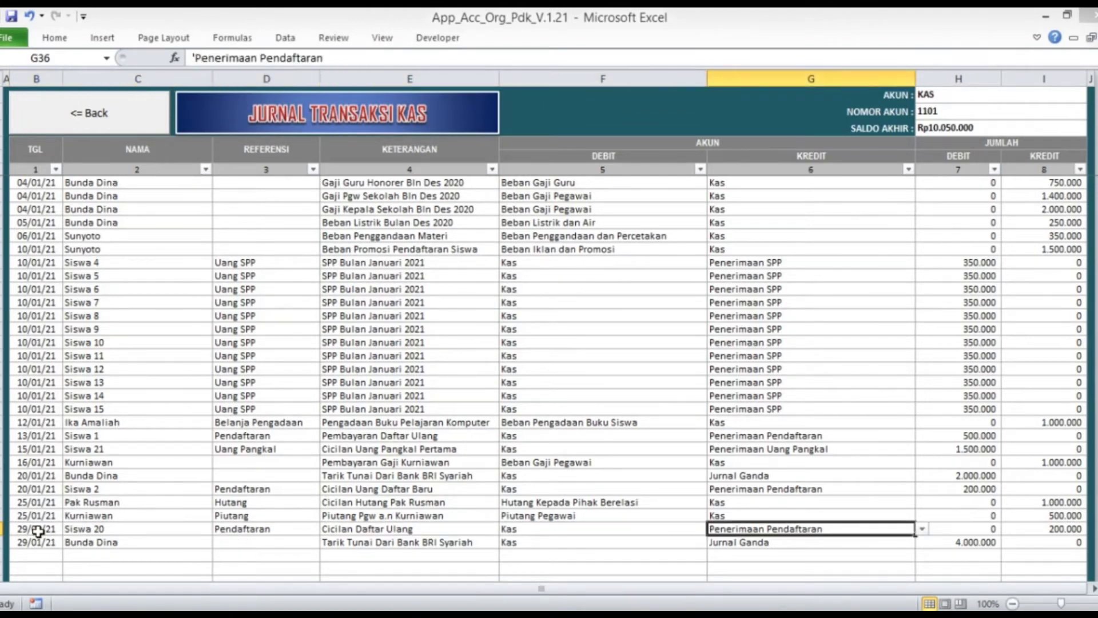
key("Right")
key("Right")
key("Left")
key("Left")
key("Left")
key("Left")
key("Left")
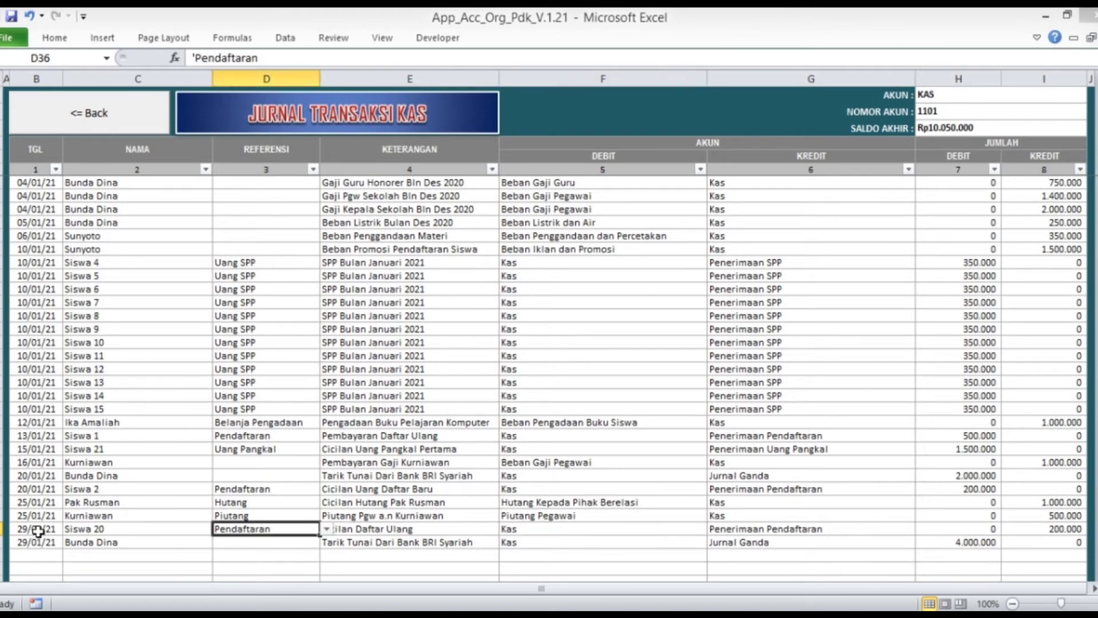
key("Right")
key("Right")
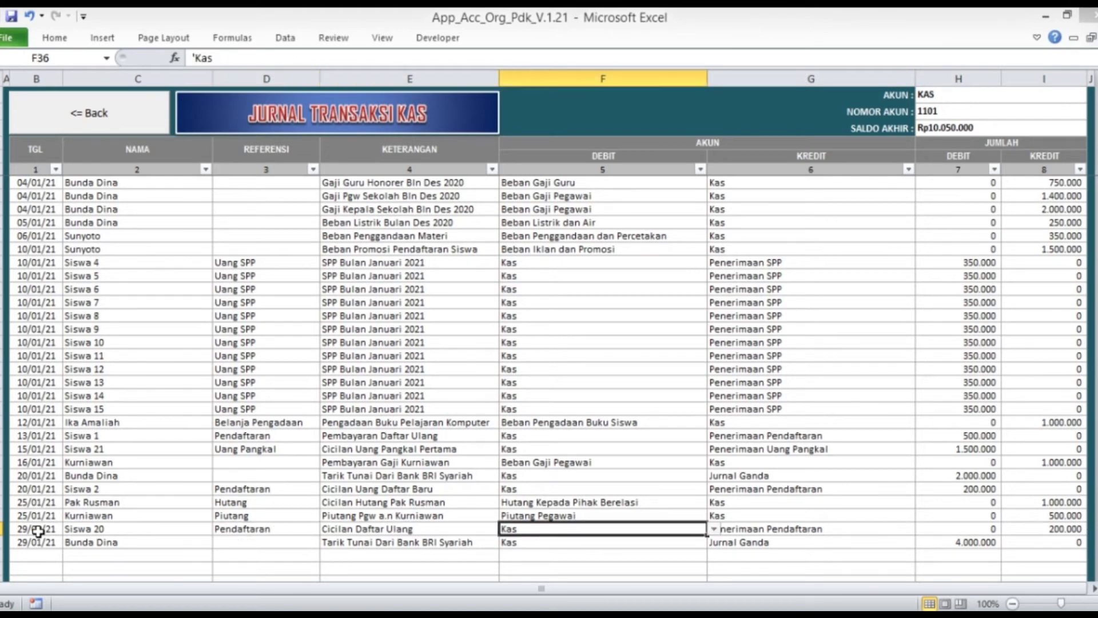
key("Right")
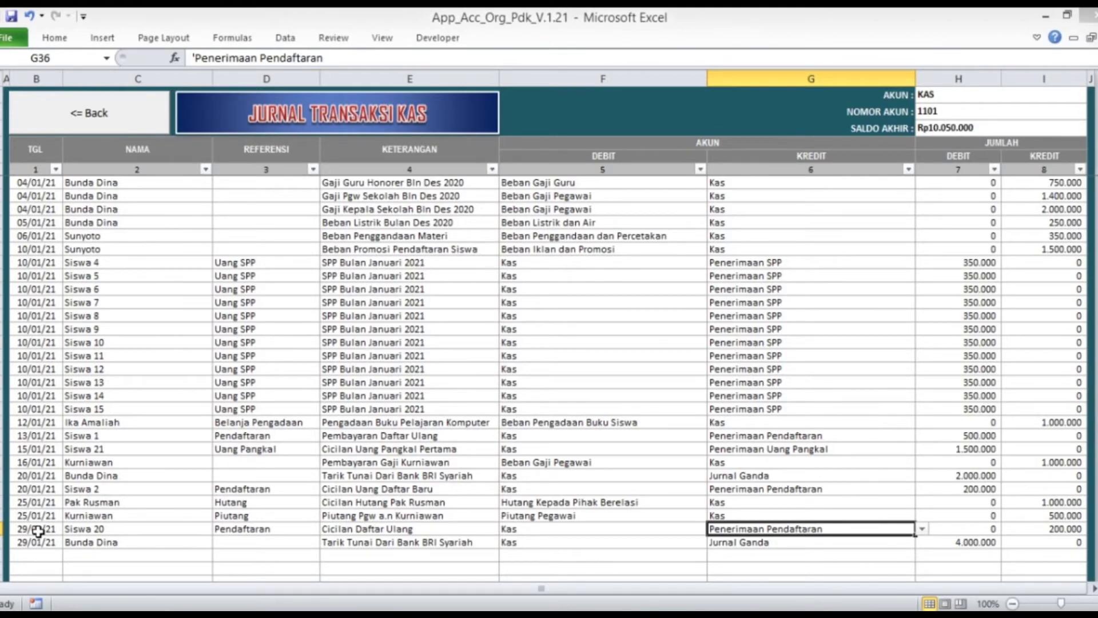
key("Right")
key("Right")
type("0")
key("ctrl+Return")
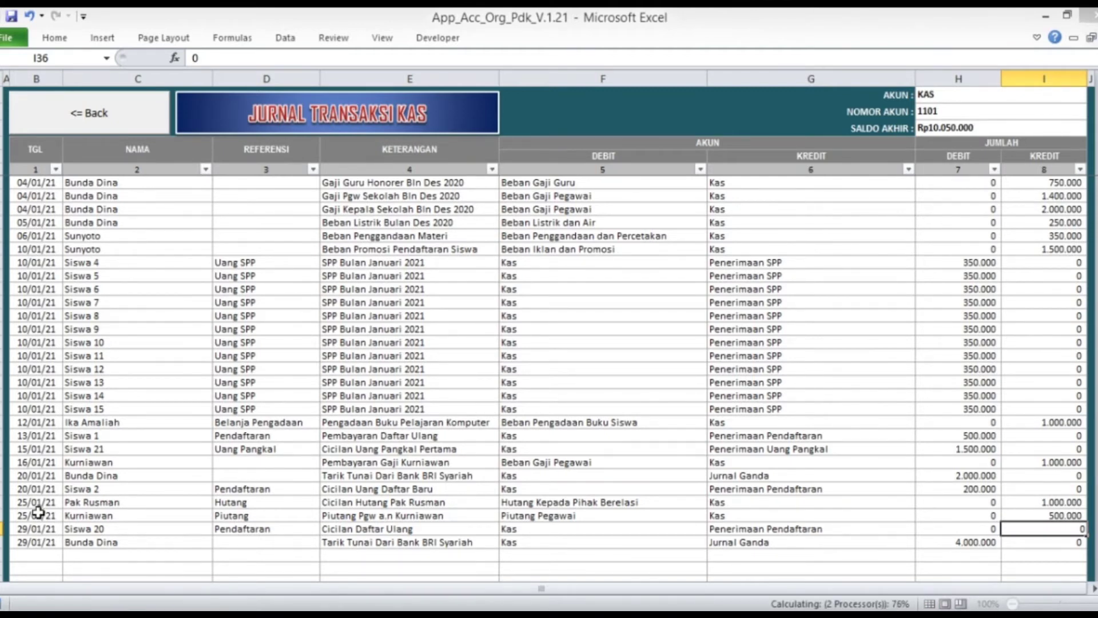
Enter 200.000 as that entry's debit amount, bringing cash to Rp10.450.000
key("Left")
scroll(213, 417, "down", 7)
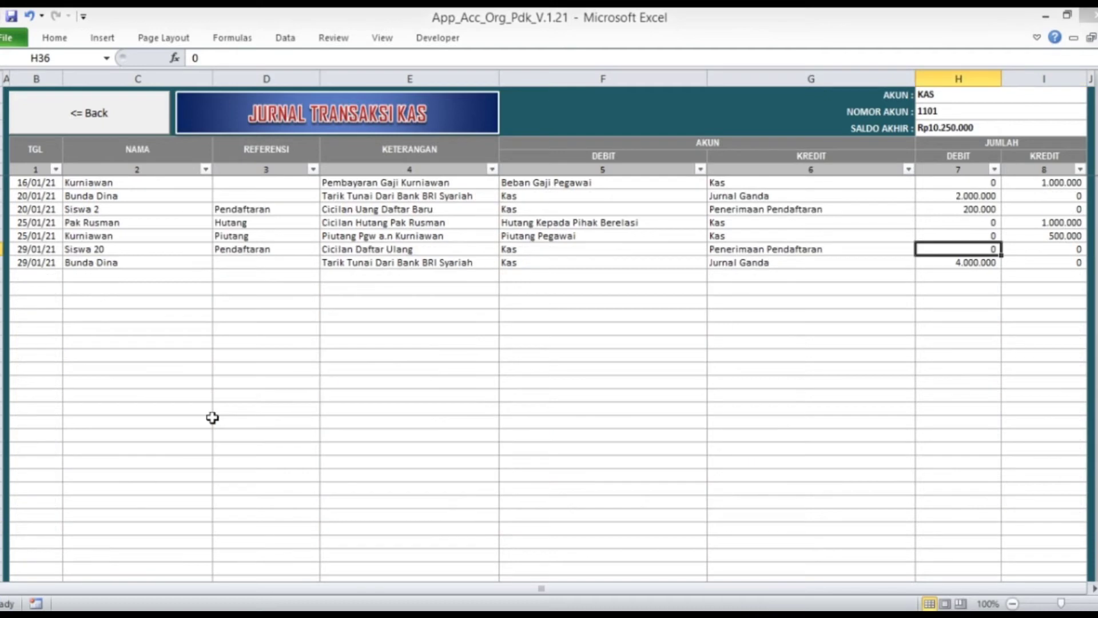
type("200000")
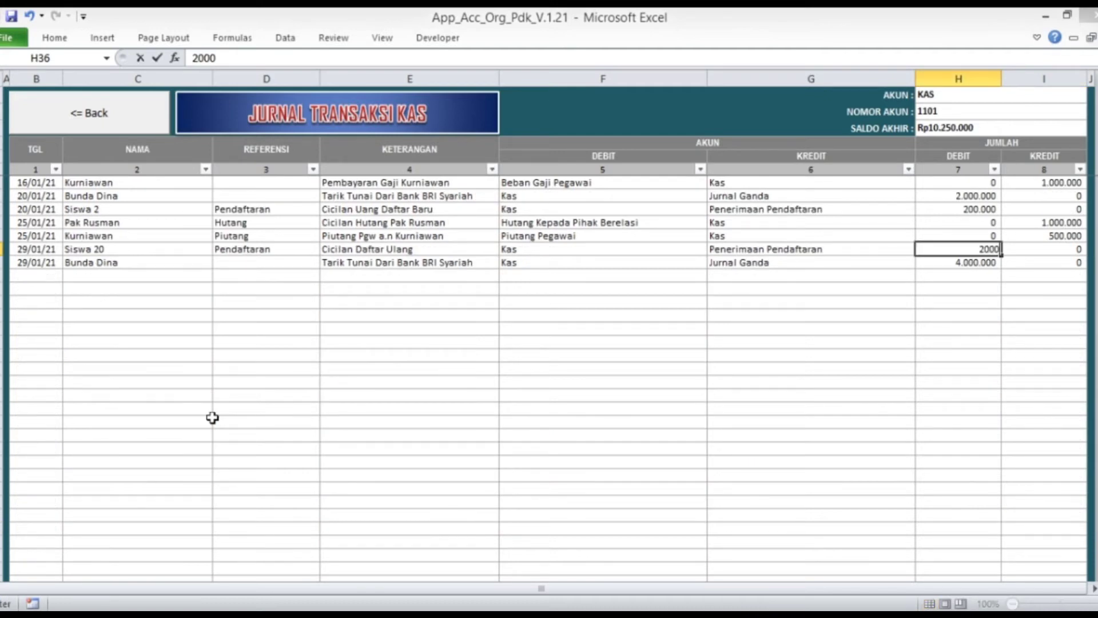
key("Return")
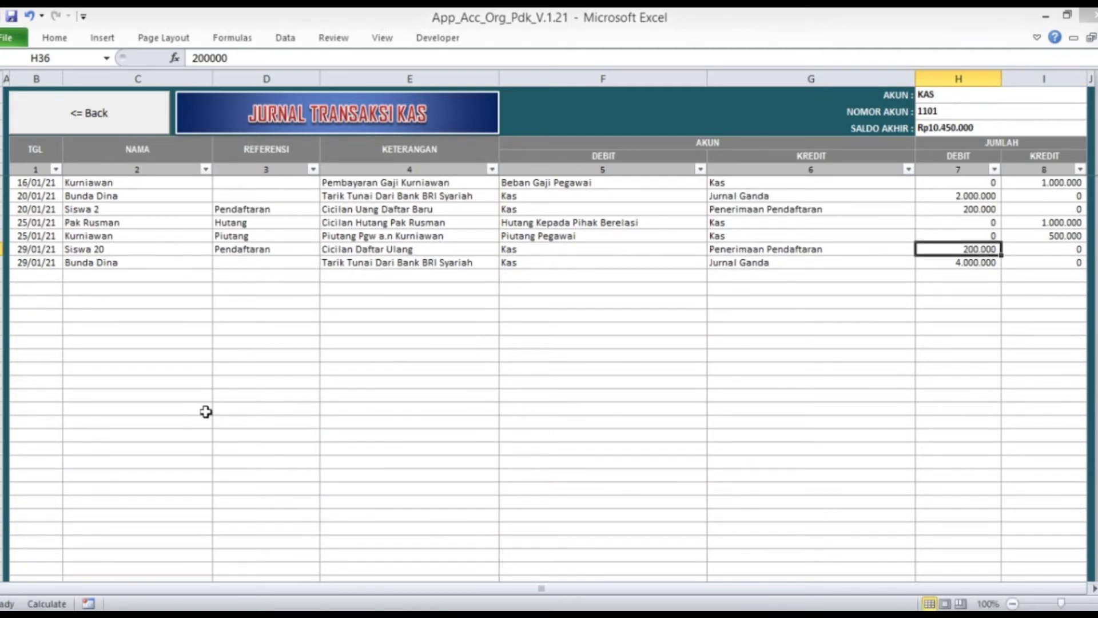
left_click(67, 114)
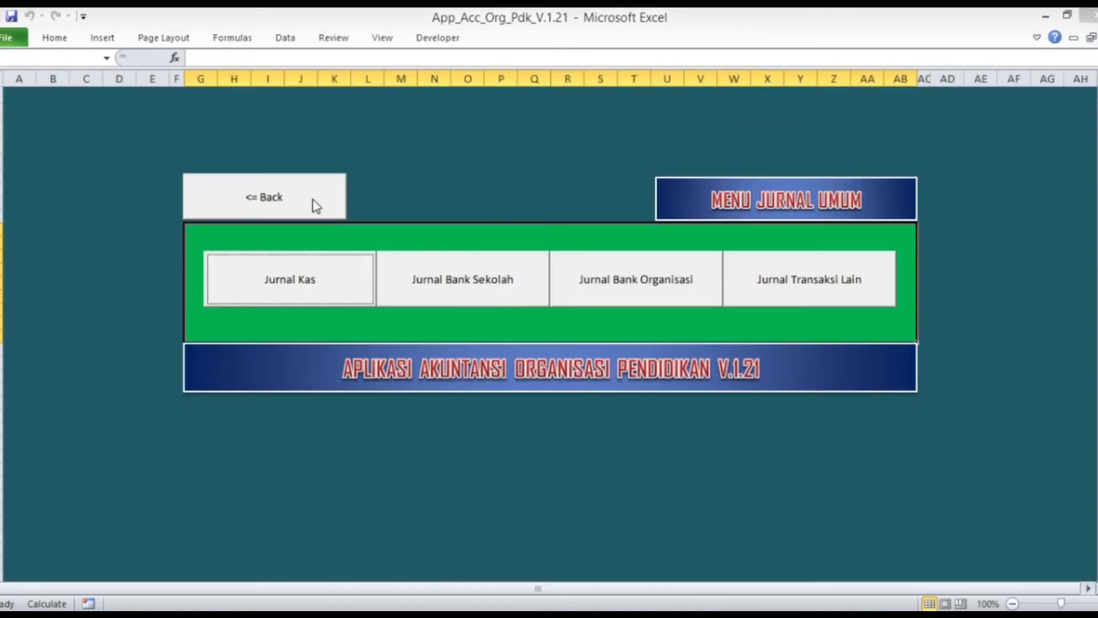
Go from the main data sheet through the detail reports menu to the registration-fee details
left_click(316, 204)
left_click(831, 433)
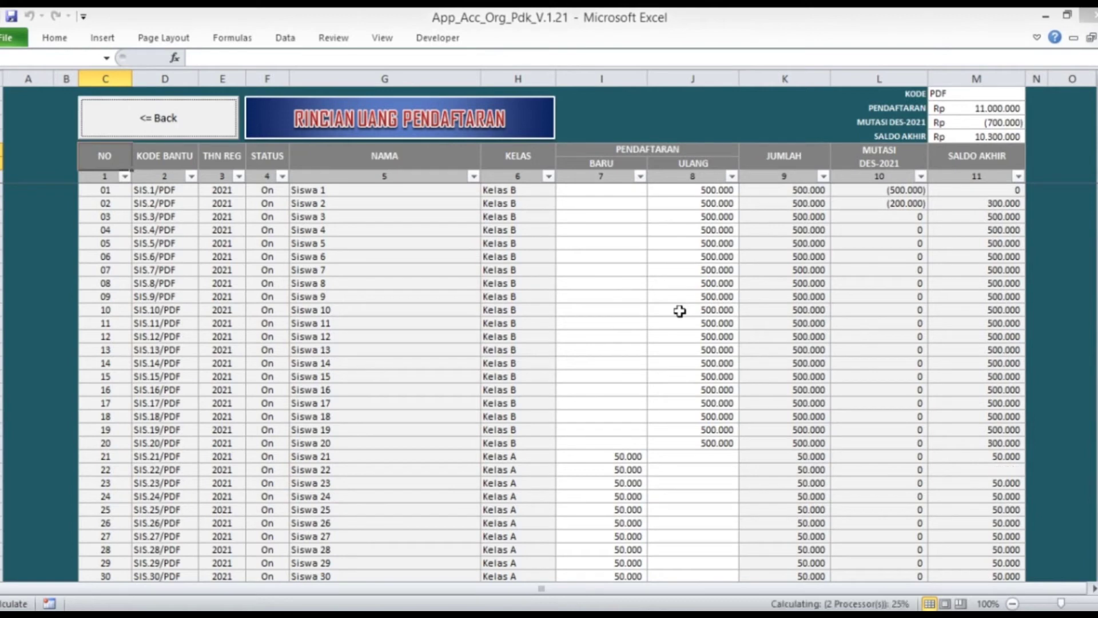
scroll(680, 311, "down", 2)
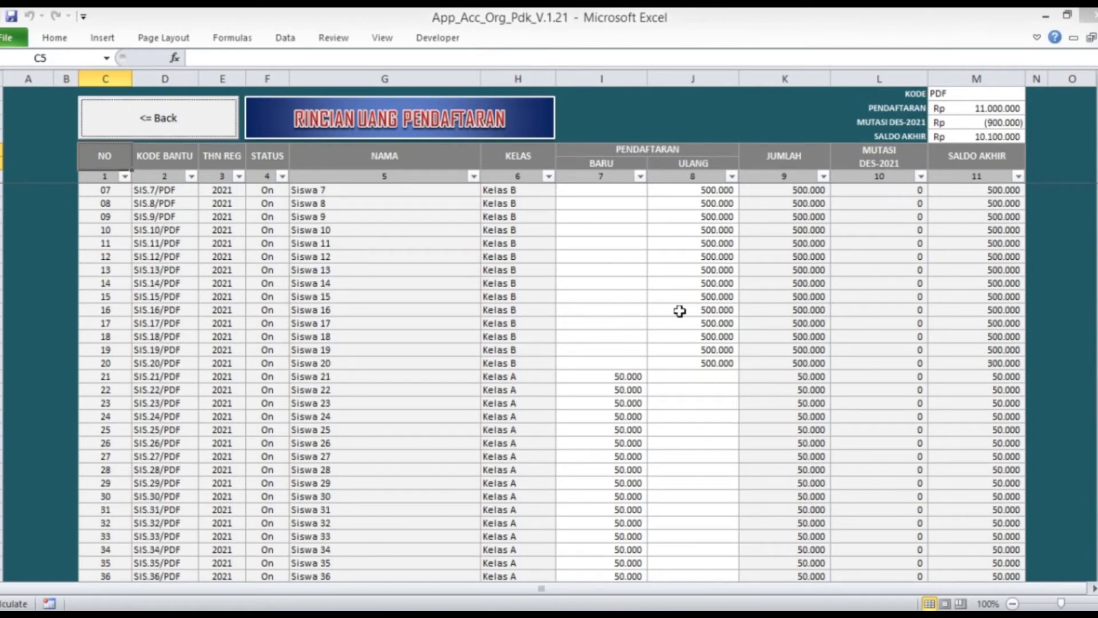
scroll(680, 311, "down", 3)
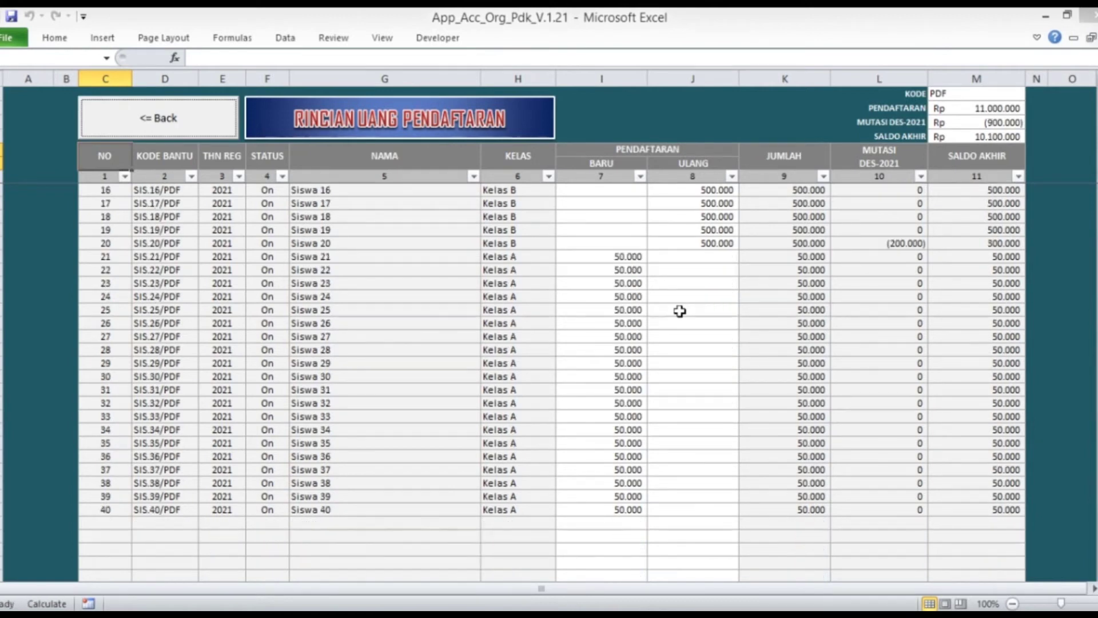
Check Siswa 20's row: a (200.000) December mutation leaving a 300.000 balance
left_click(110, 244)
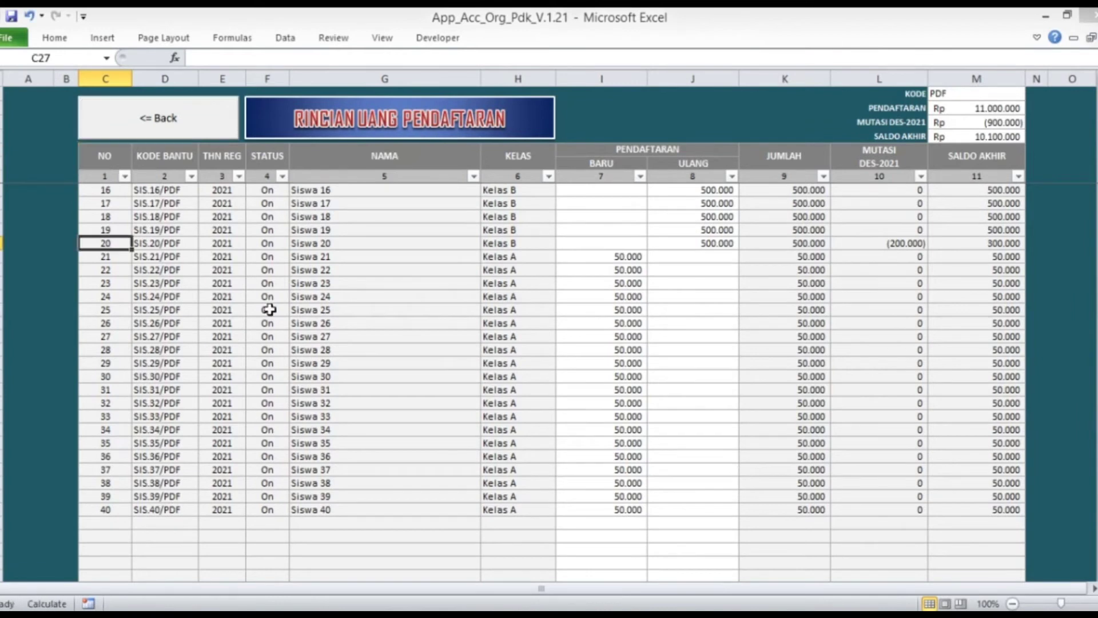
key("Right")
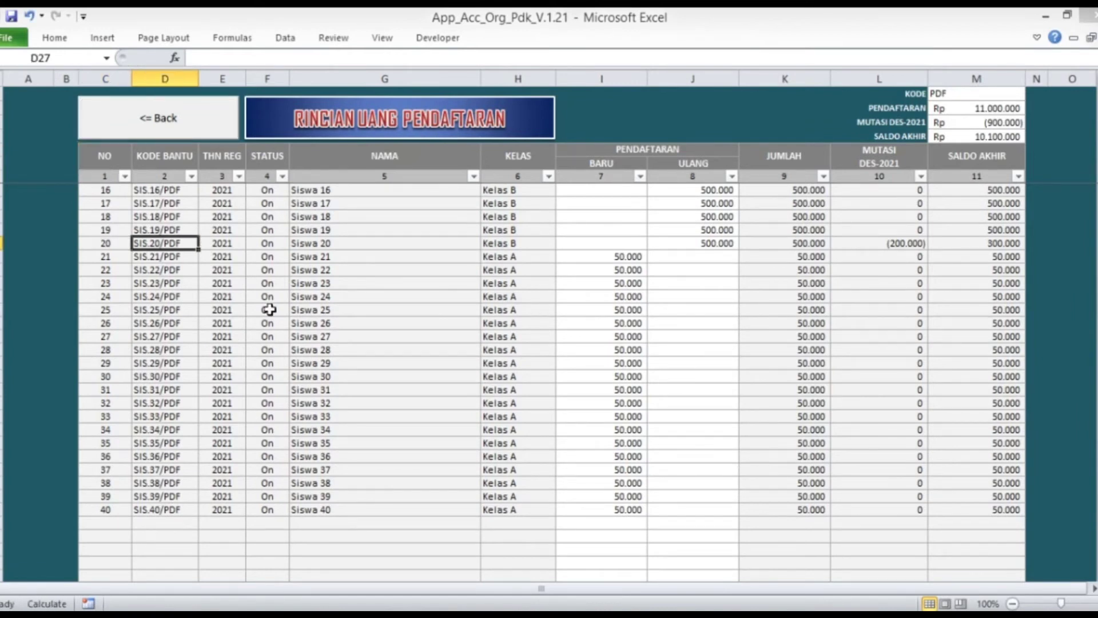
key("Right")
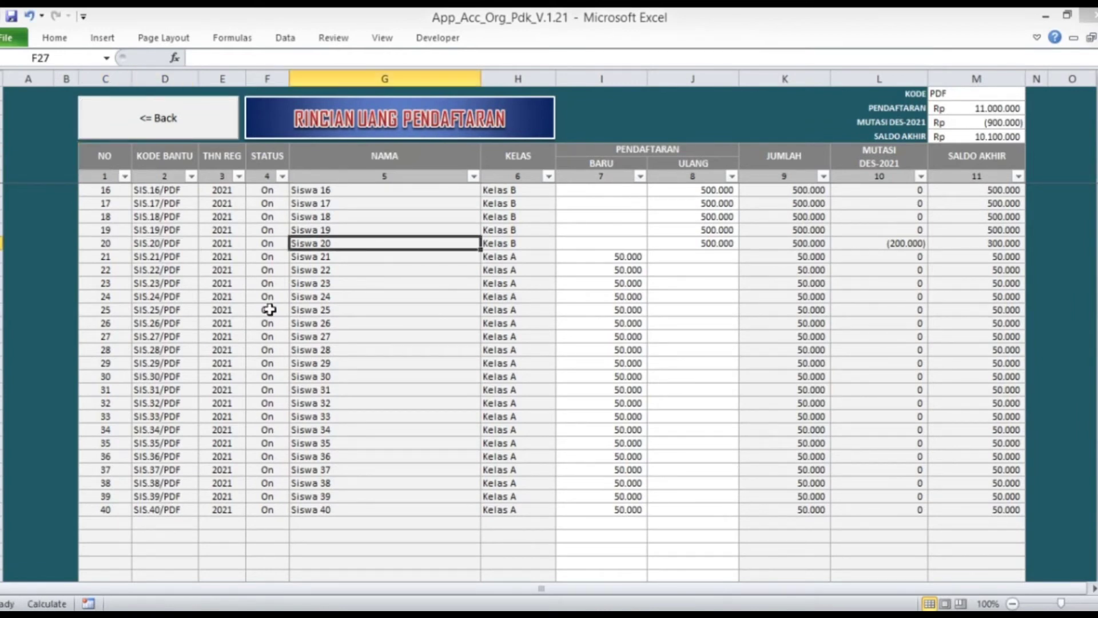
key("Right")
key("Right")
key("Right")
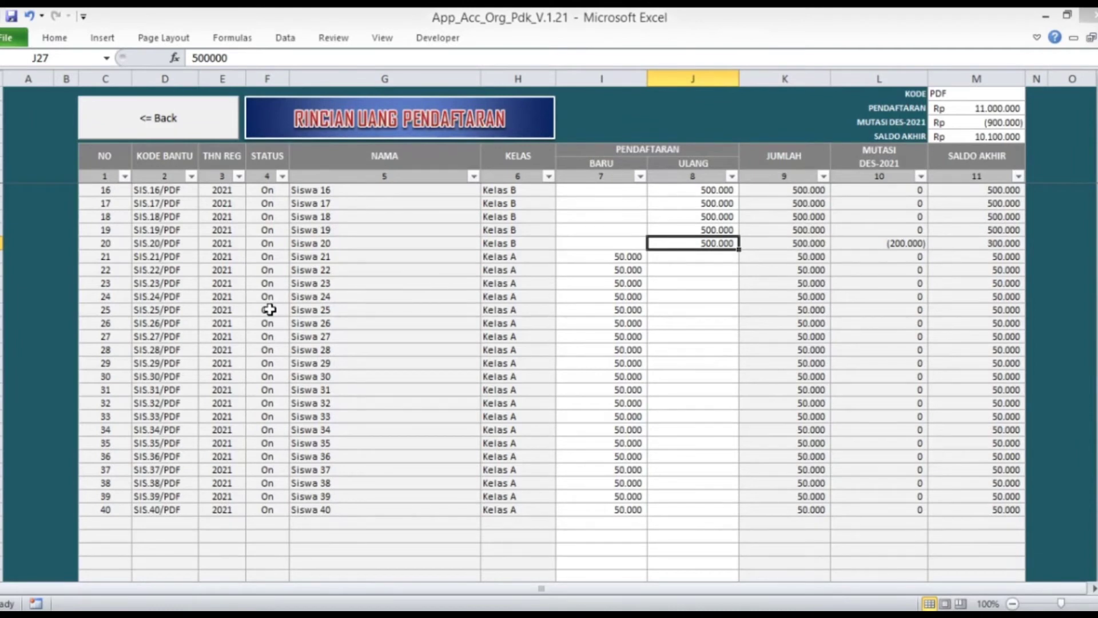
key("Right")
key("Right")
key("Right")
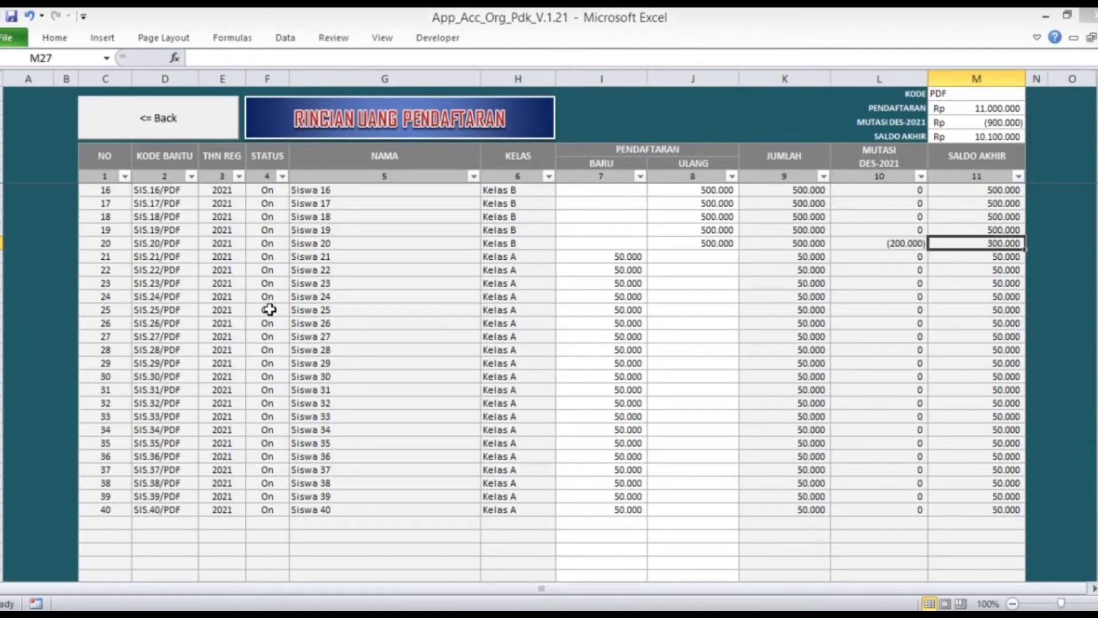
key("Left")
key("Left")
key("Left")
key("Left")
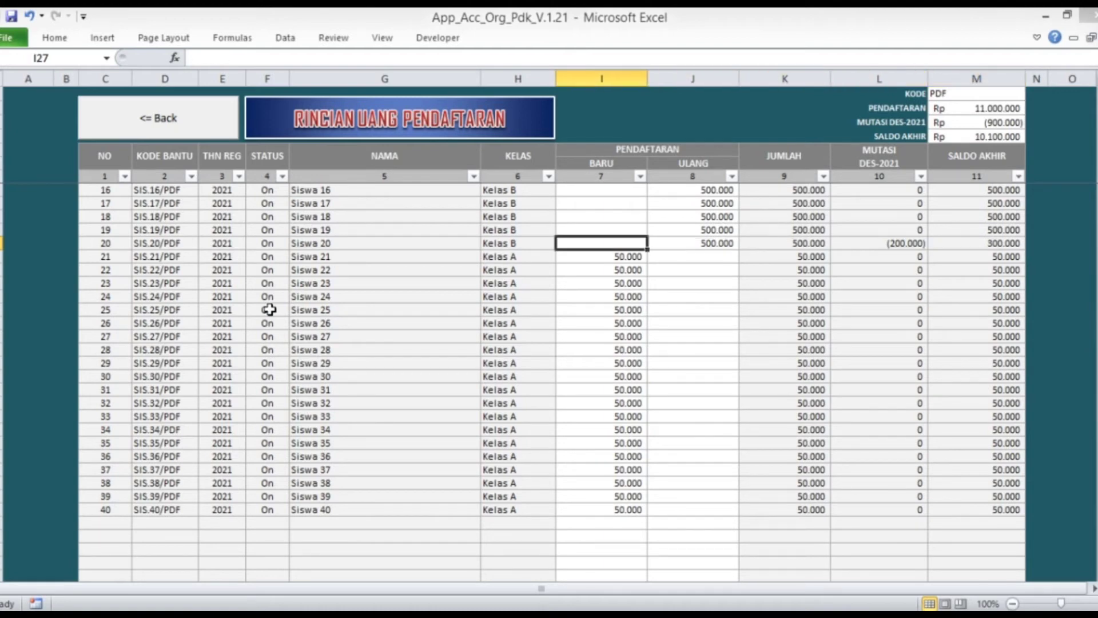
Return to Menu Rincian and scroll through the Uang Pangkal ledger
left_click(213, 131)
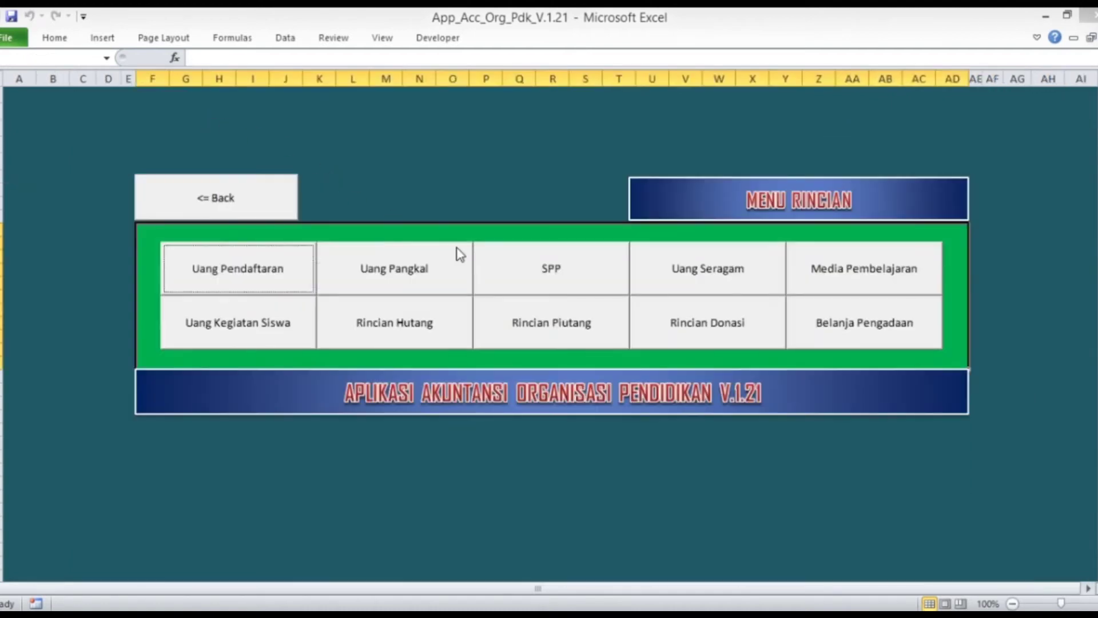
left_click(433, 277)
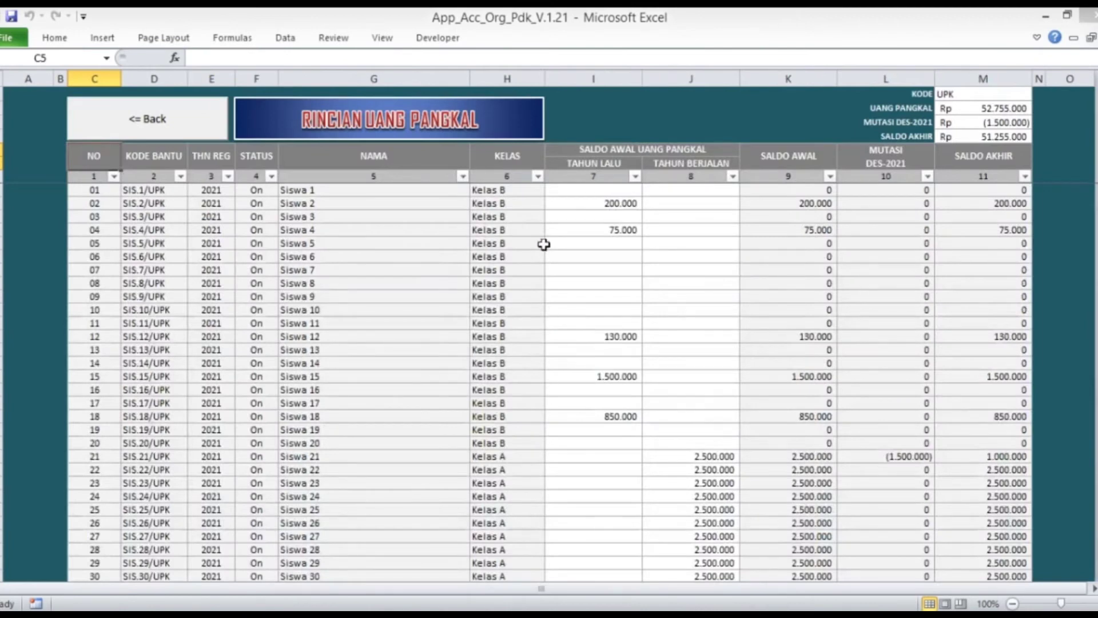
scroll(689, 257, "down", 9)
scroll(688, 261, "up", 6)
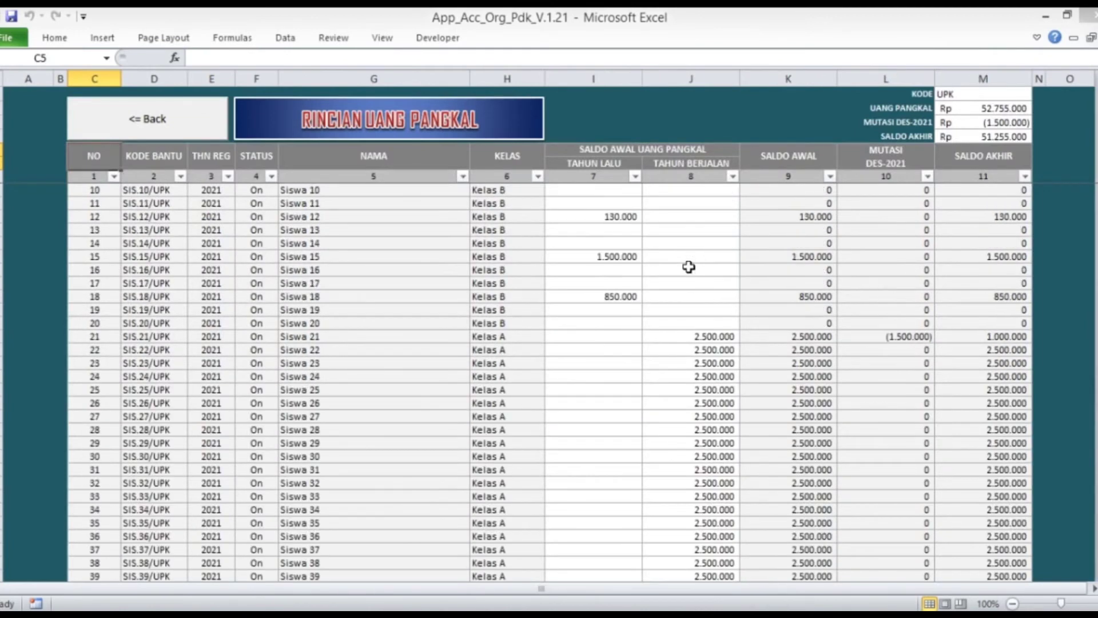
scroll(688, 266, "up", 3)
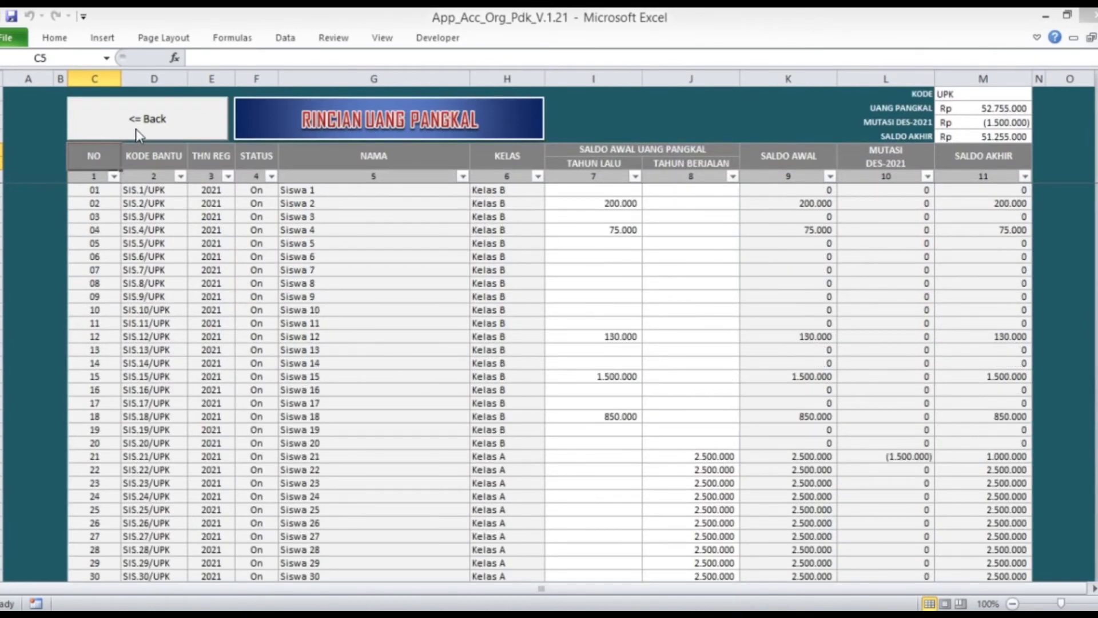
left_click(143, 133)
Look at the Uang Pendaftaran ledger, then scroll through the SPP ledger
left_click(284, 269)
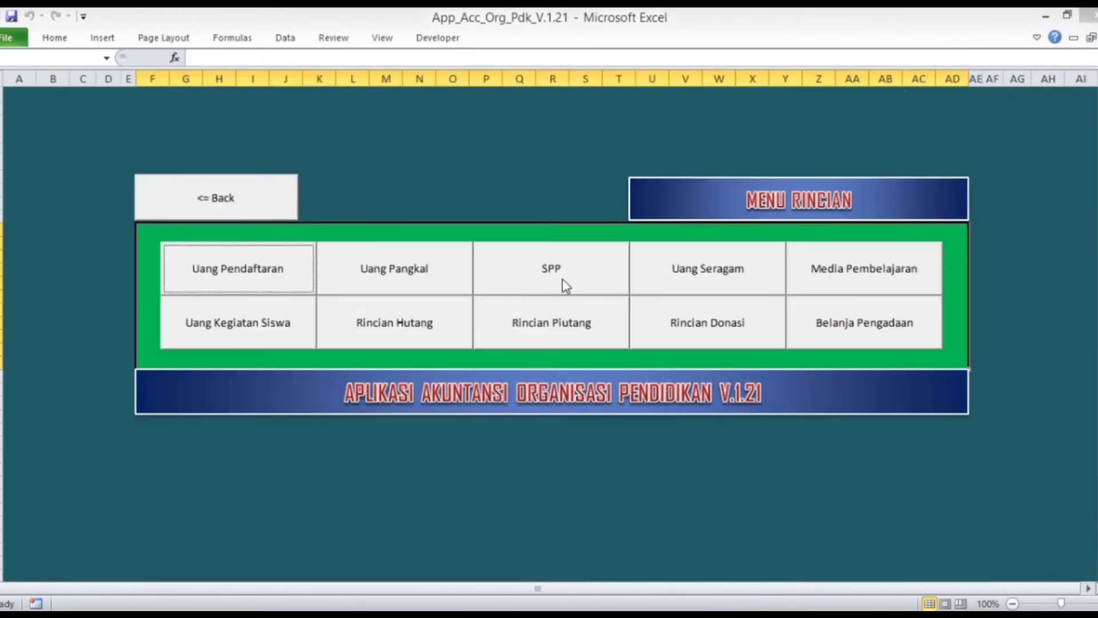
left_click(562, 281)
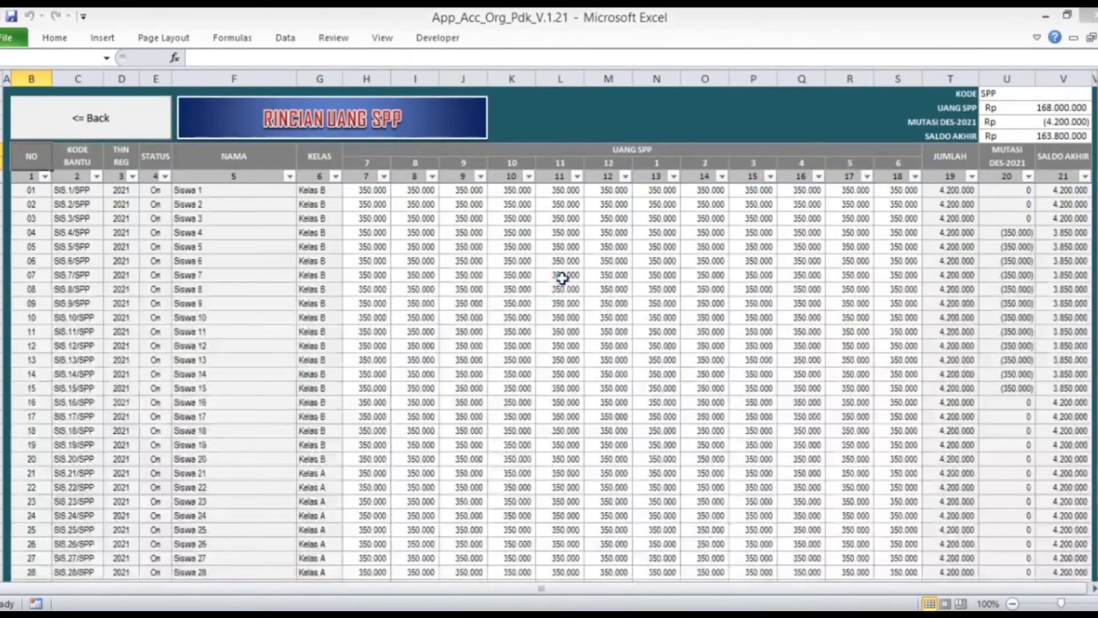
scroll(709, 302, "down", 9)
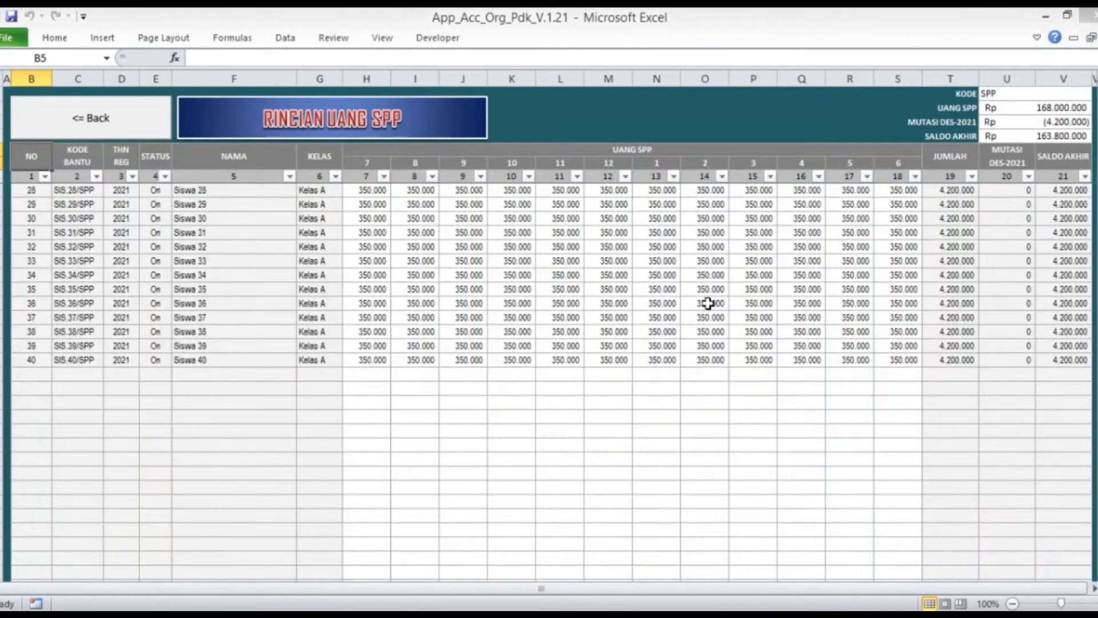
scroll(708, 303, "up", 9)
scroll(708, 303, "down", 2)
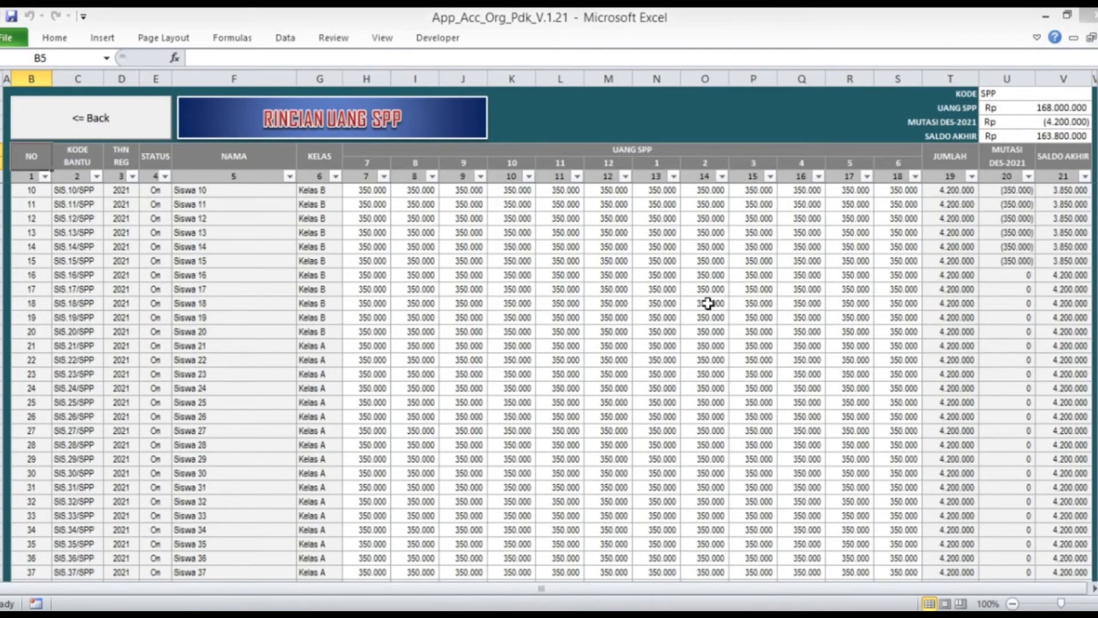
scroll(887, 291, "up", 3)
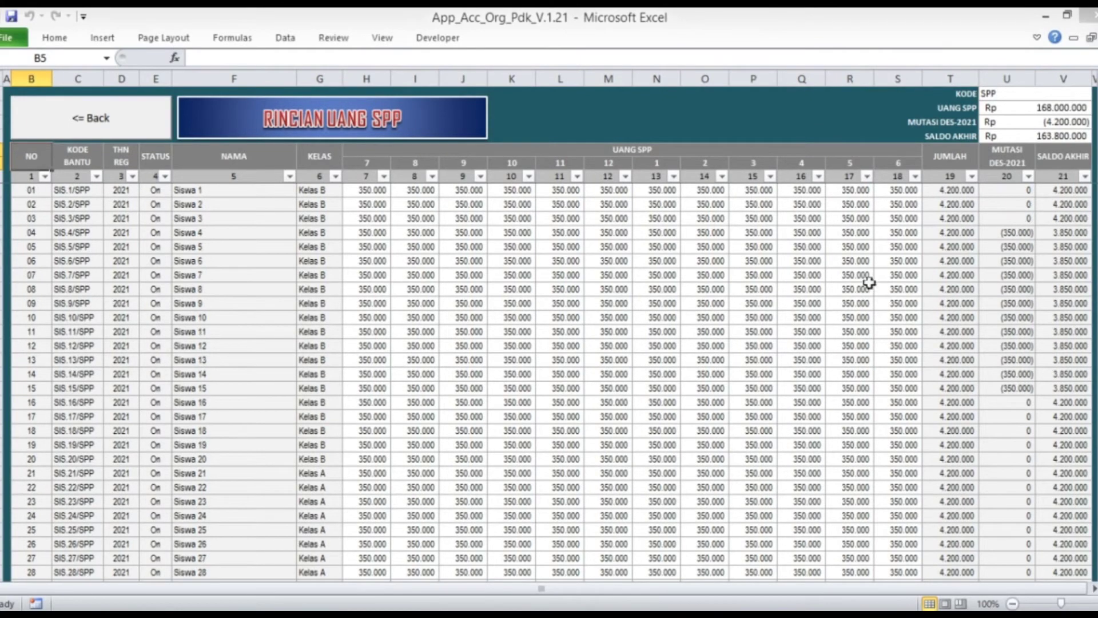
left_click(96, 132)
Look over Uang Seragam, Media Pembelajaran and Uang Kegiatan Siswa, ending on Rincian Hutang
left_click(710, 267)
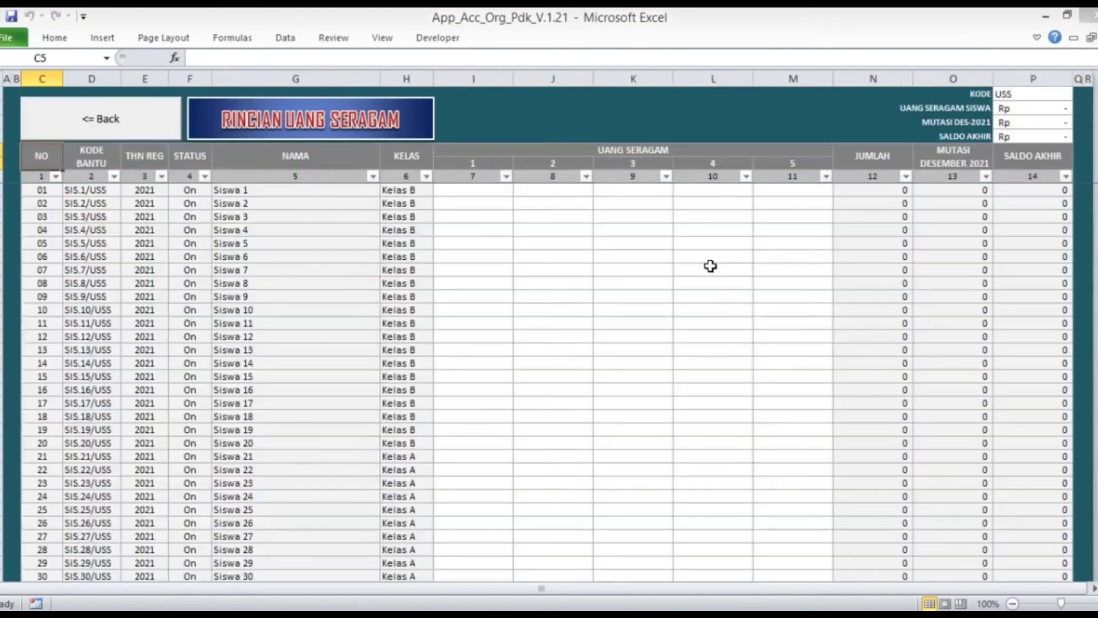
left_click(153, 129)
left_click(874, 284)
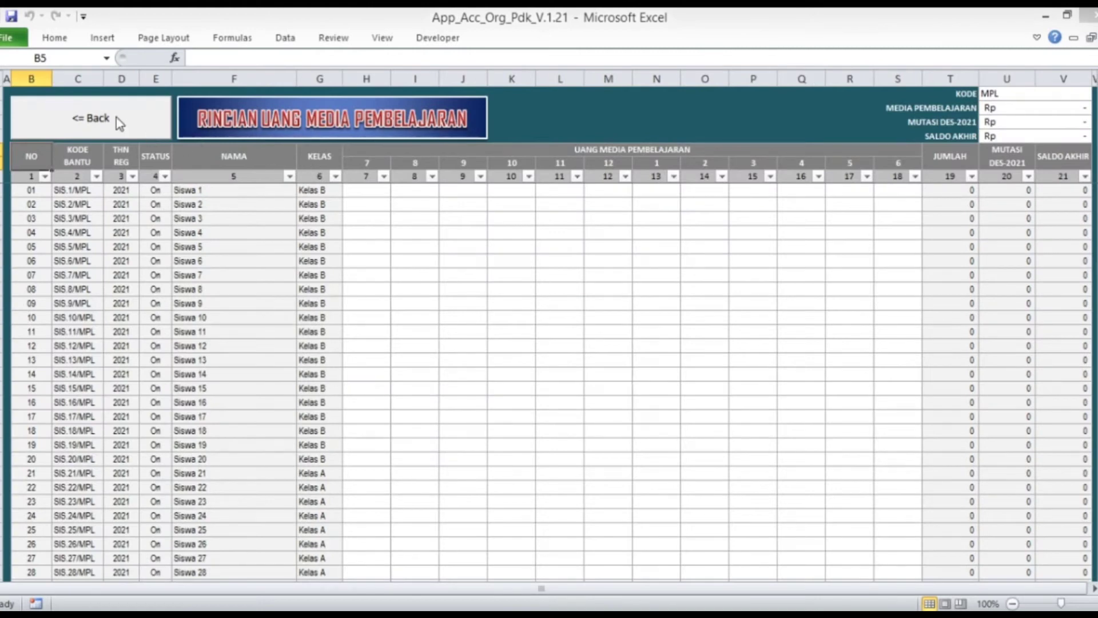
left_click(119, 124)
left_click(218, 334)
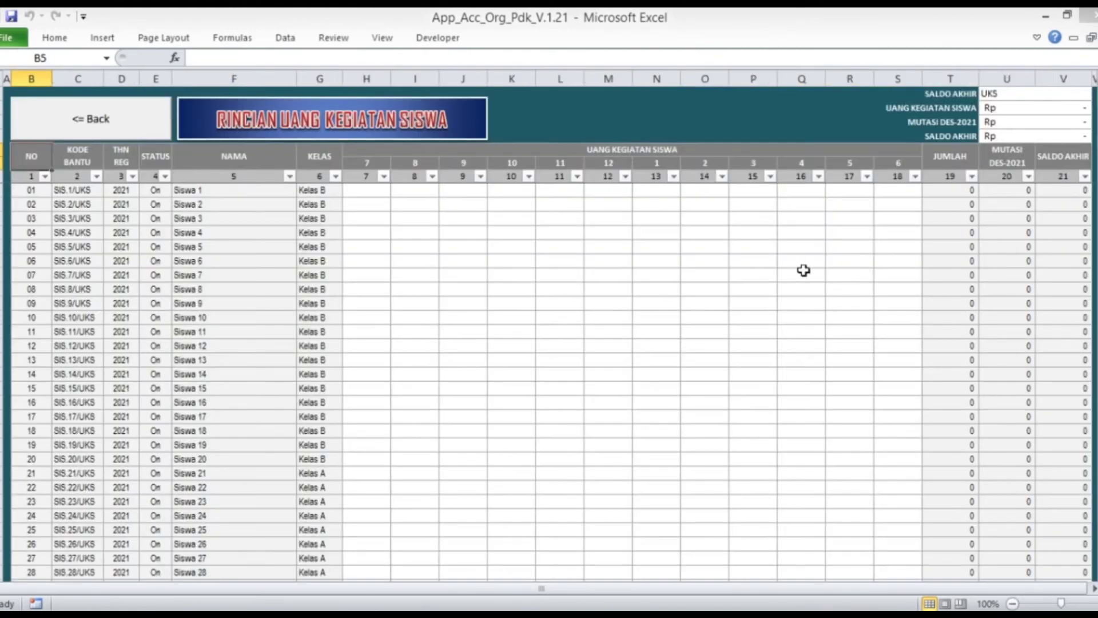
left_click(107, 132)
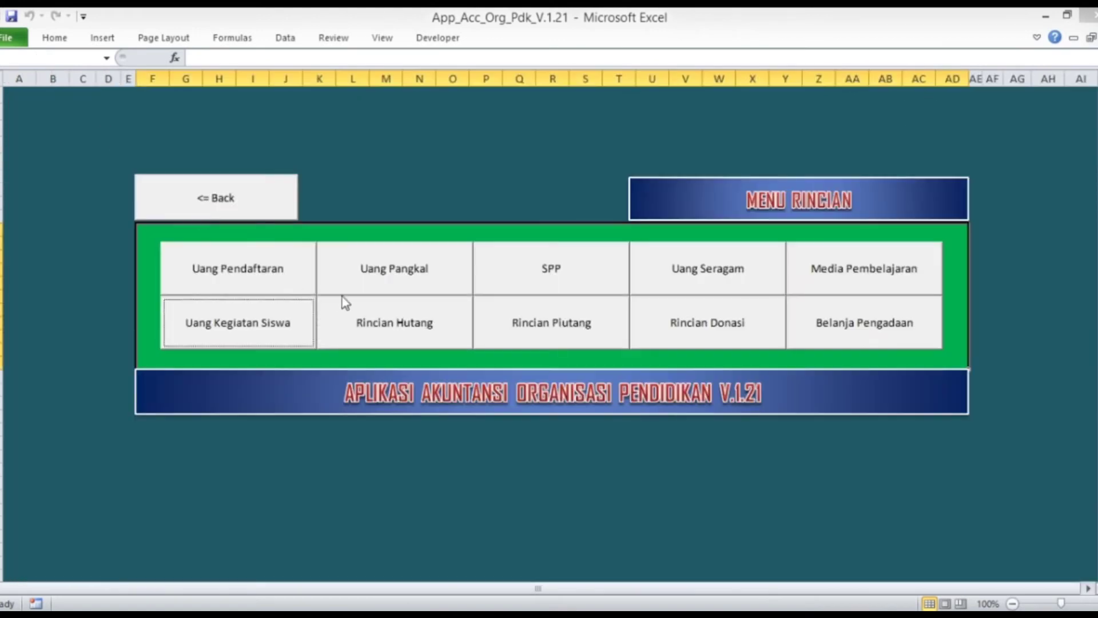
left_click(398, 324)
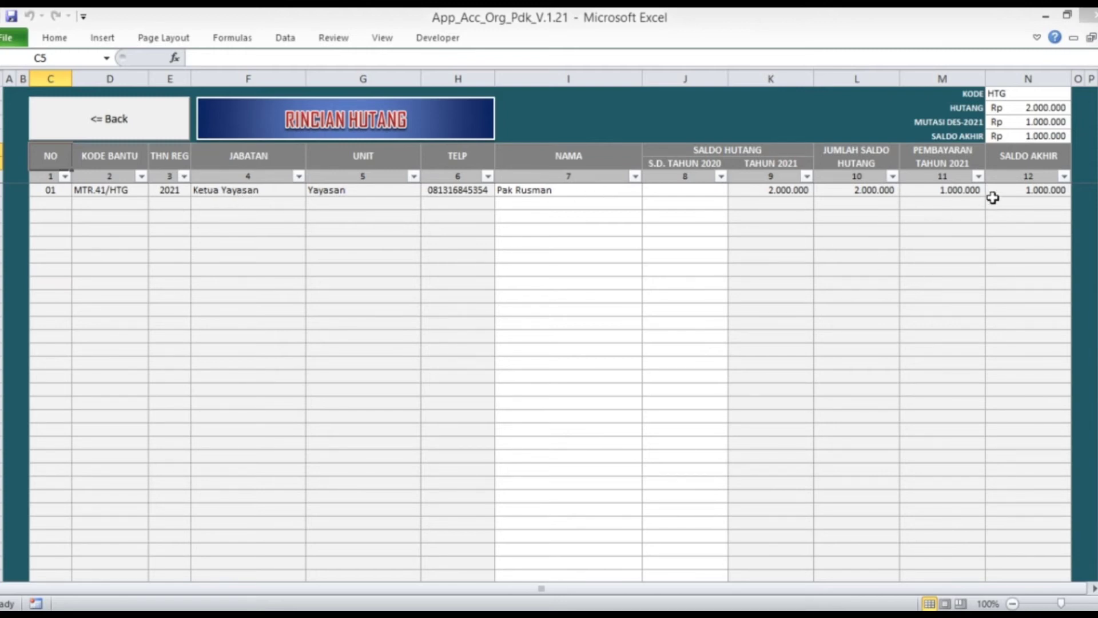
Go from Rincian Hutang via the main menu to the Jurnal Umum menu and Jurnal Kas
left_click(153, 123)
left_click(212, 201)
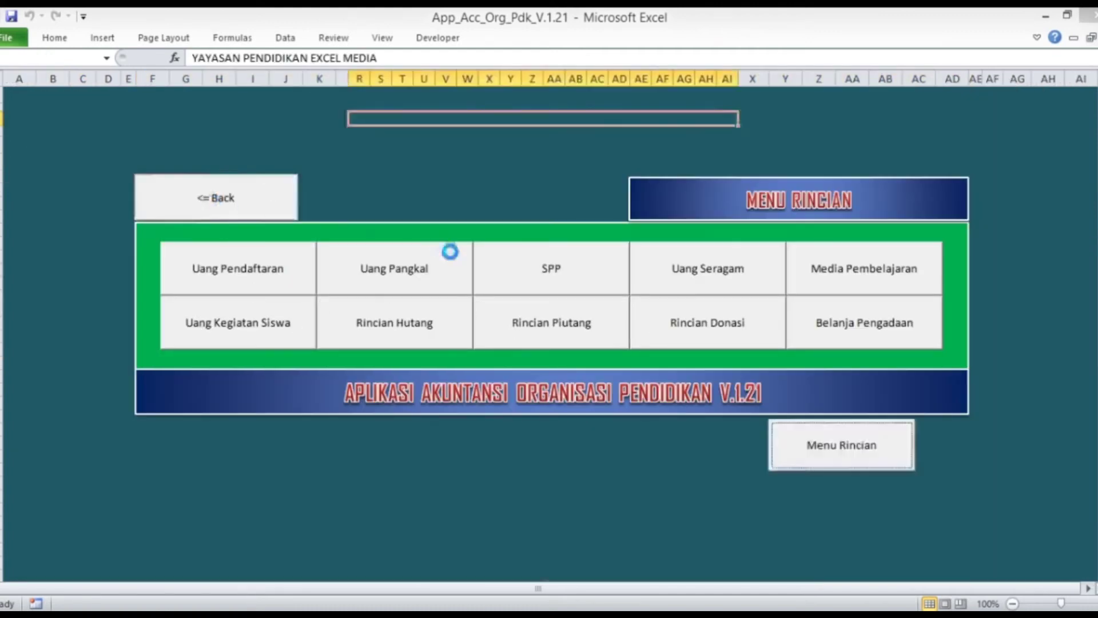
left_click(855, 236)
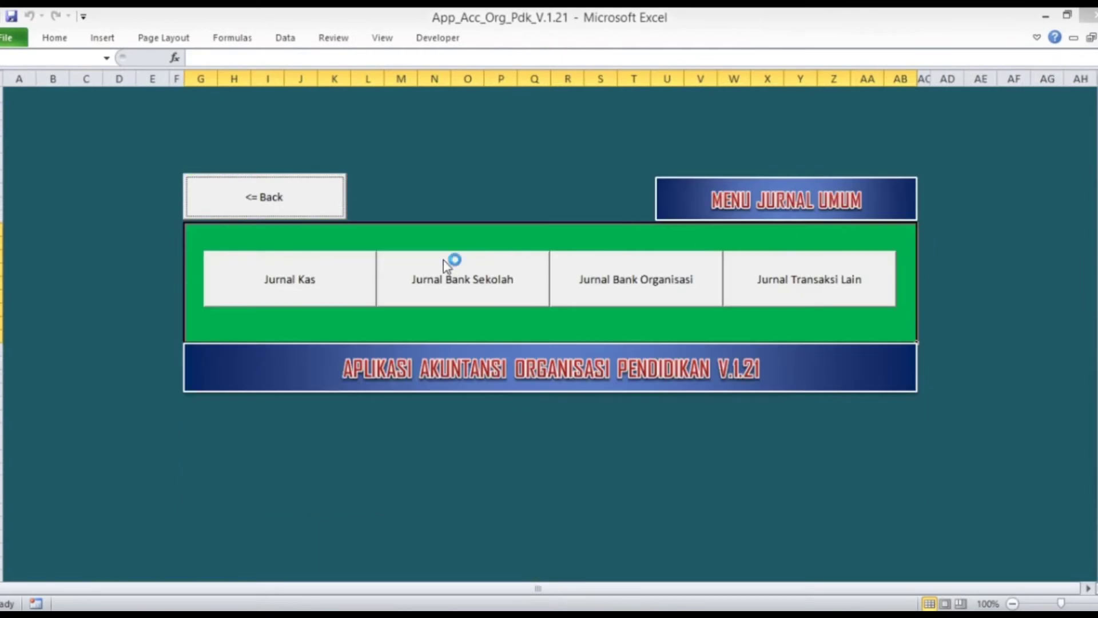
left_click(357, 291)
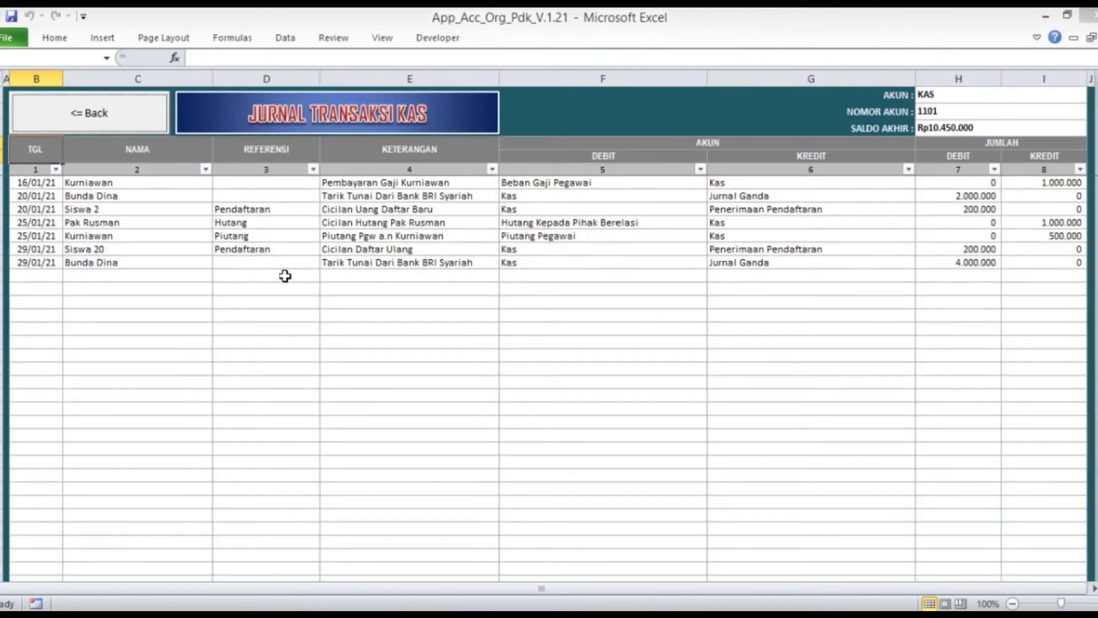
Inspect the 25/01/21 debt instalment in row 34, then switch to Jurnal Bank Sekolah
left_click(52, 223)
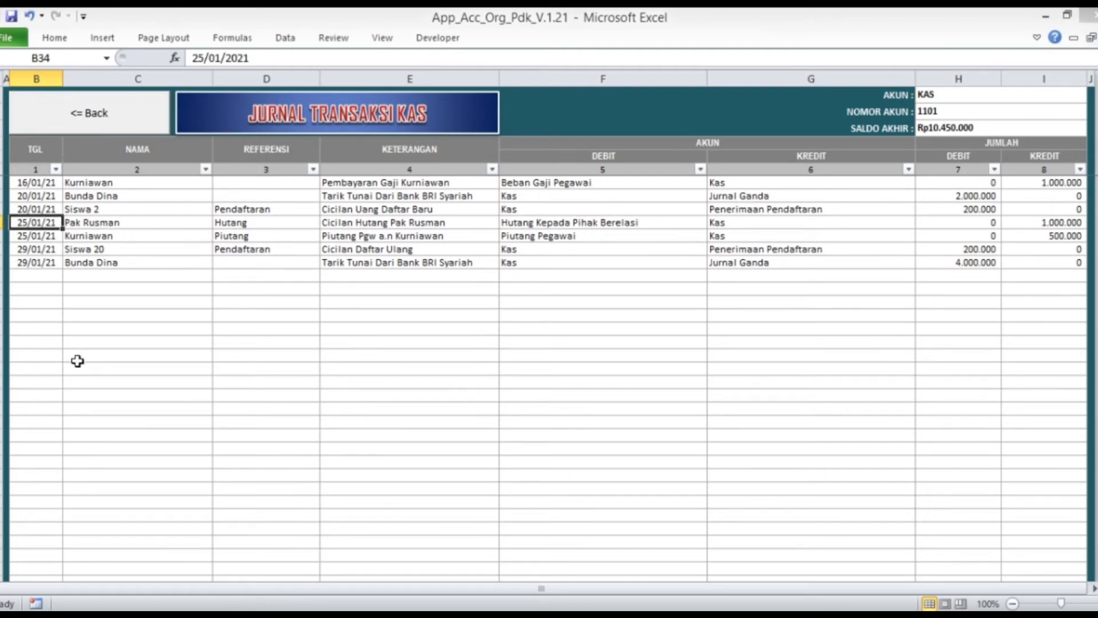
key("Right")
key("Right")
key("Right")
key("Right")
key("Right")
key("Right")
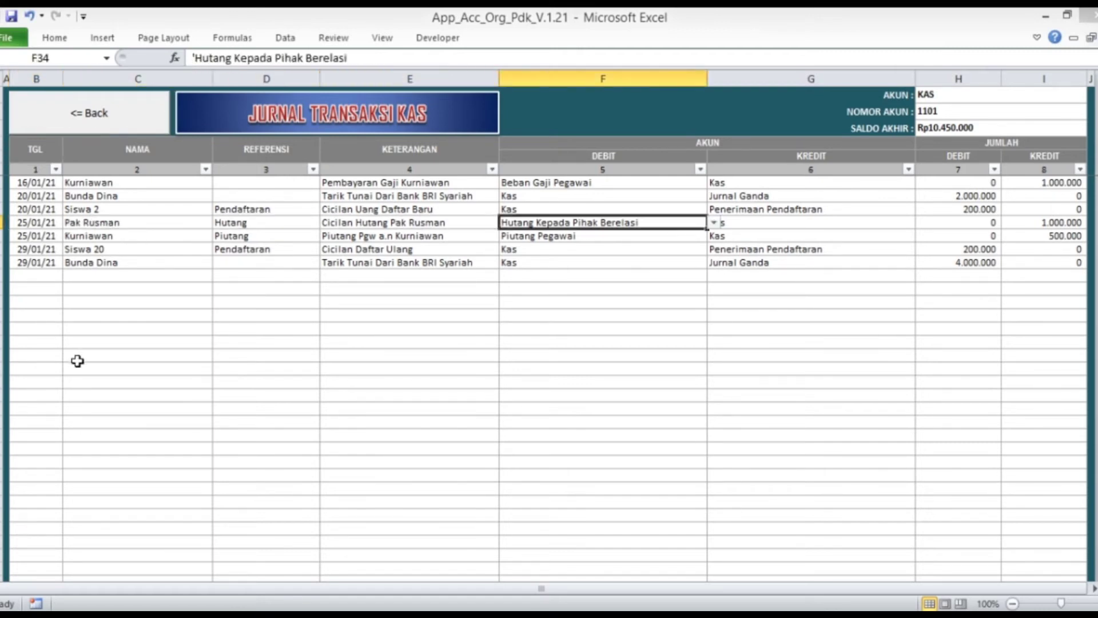
key("Left")
key("Left")
key("Left")
key("Left")
key("Left")
key("Left")
key("shift+Right")
key("shift+Right")
key("shift+Right")
key("shift+Right")
key("shift+Right")
key("shift+Right")
key("shift+Right")
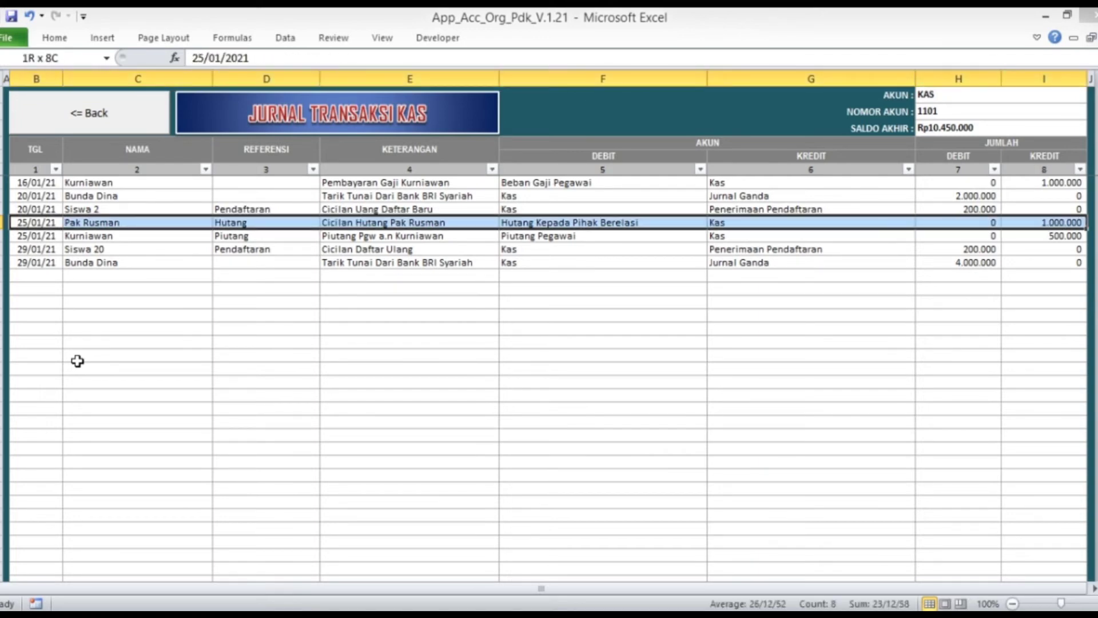
left_click(25, 149)
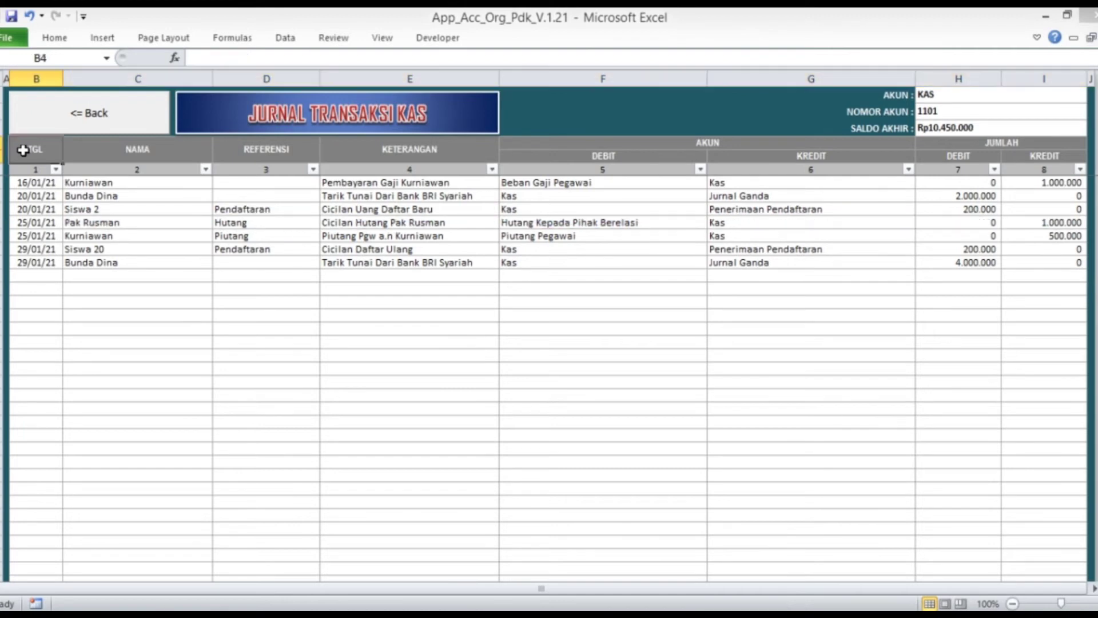
left_click(55, 130)
left_click(458, 296)
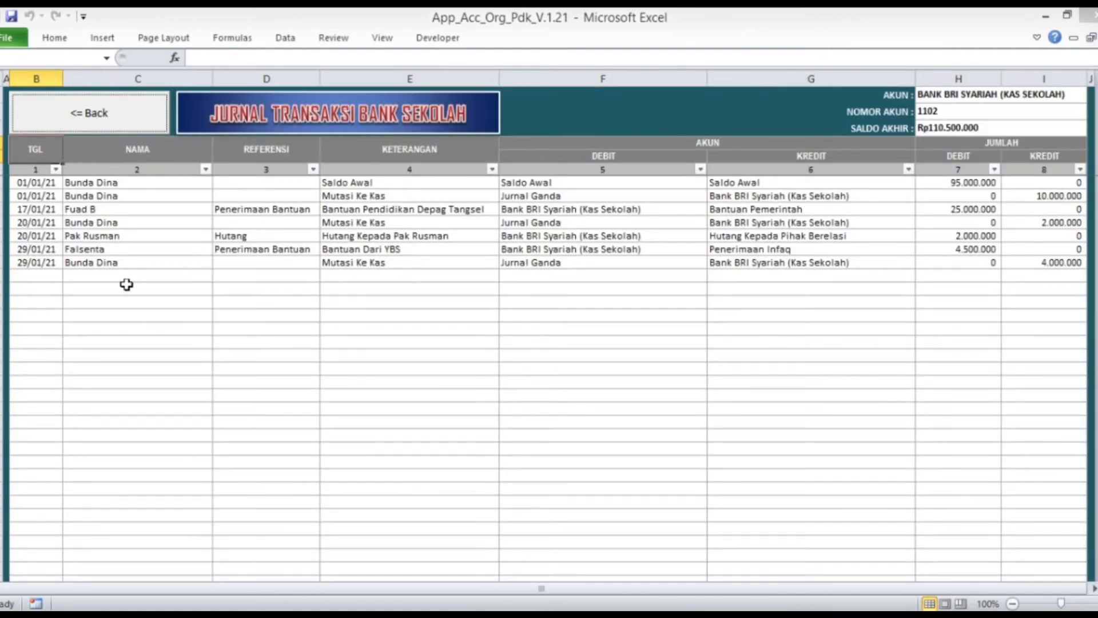
Copy the 20/01/21 debt entry into the empty row below the bank entries
left_click(48, 235)
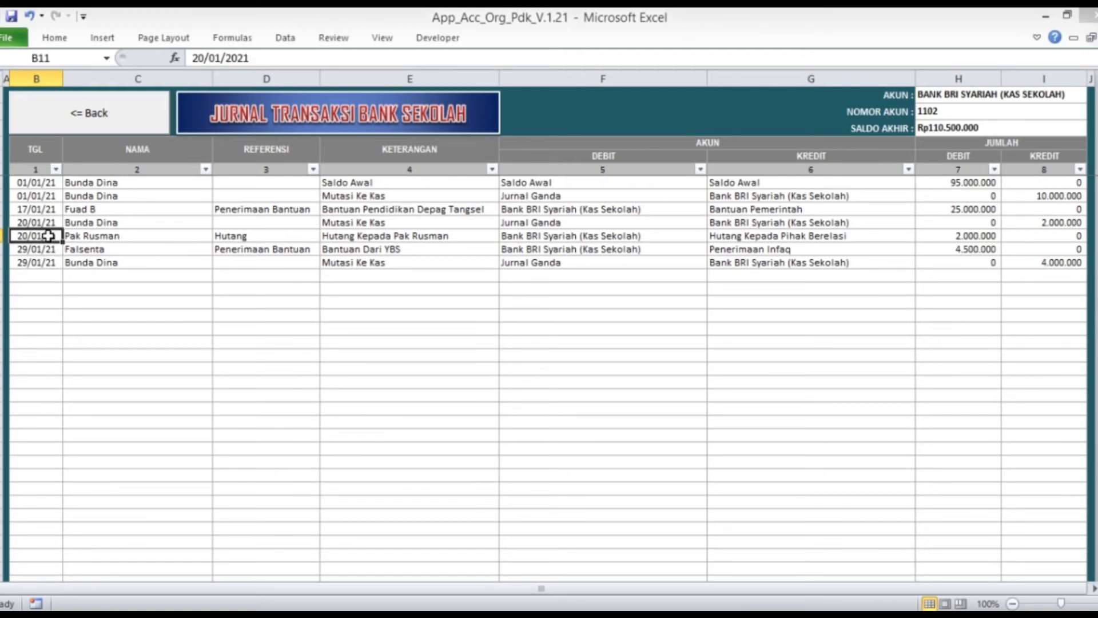
key("shift+Right")
key("shift+Right")
key("shift+Right")
key("shift+Right")
key("shift+Right")
key("shift+Right")
key("shift+Right")
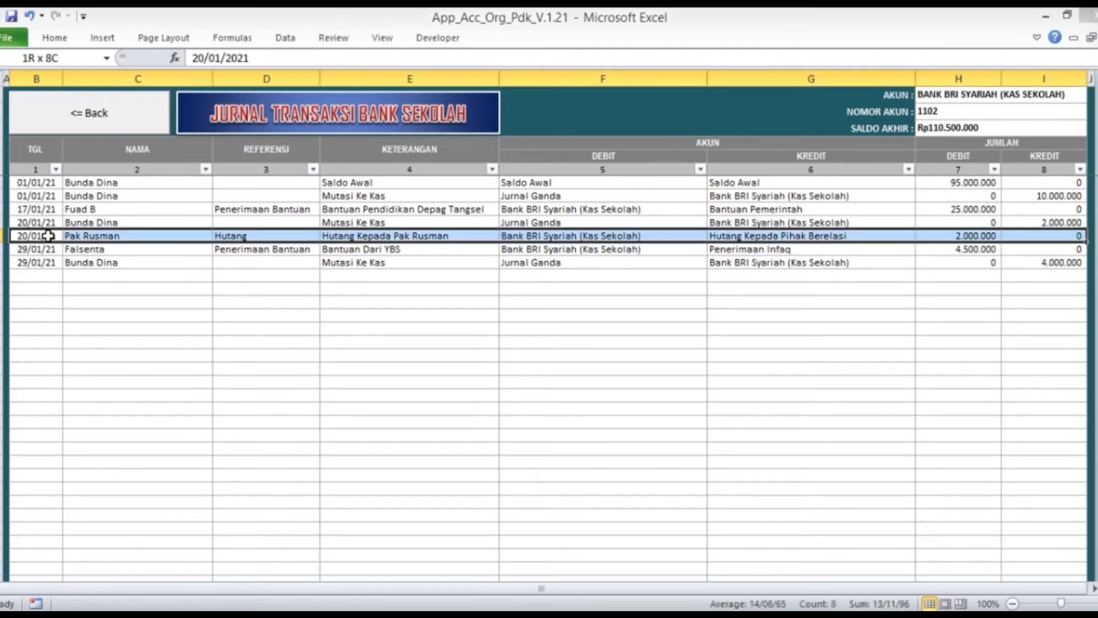
key("ctrl+c")
key("Down")
key("Down")
key("Down")
key("shift+Right")
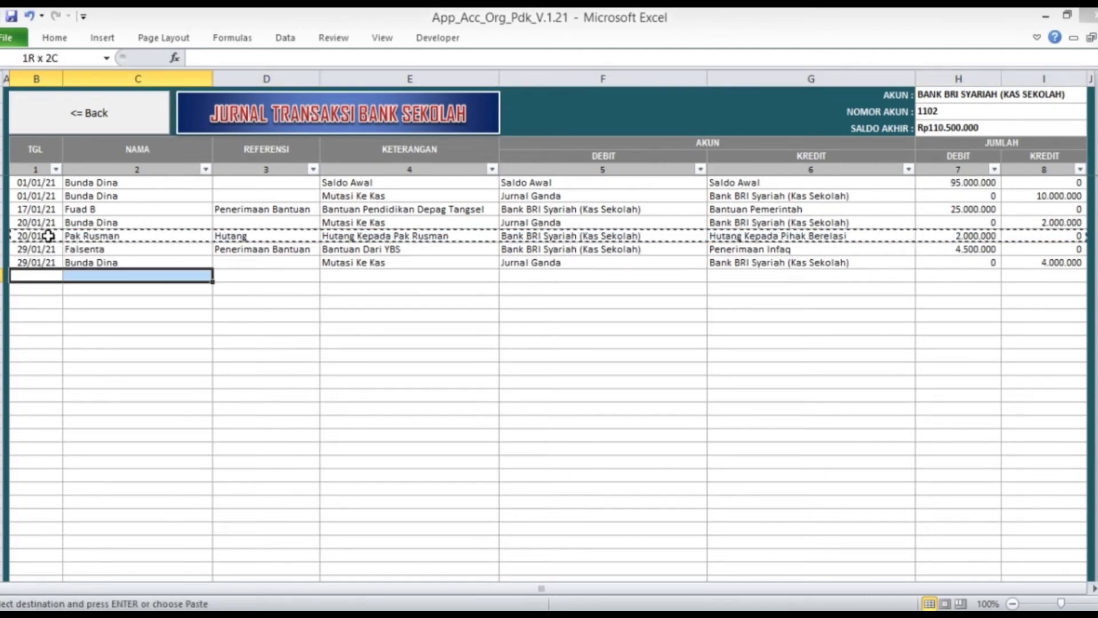
key("shift+Right")
key("shift+Right")
key("shift+Right")
key("shift+Right")
key("shift+Right")
key("shift+Right")
key("Return")
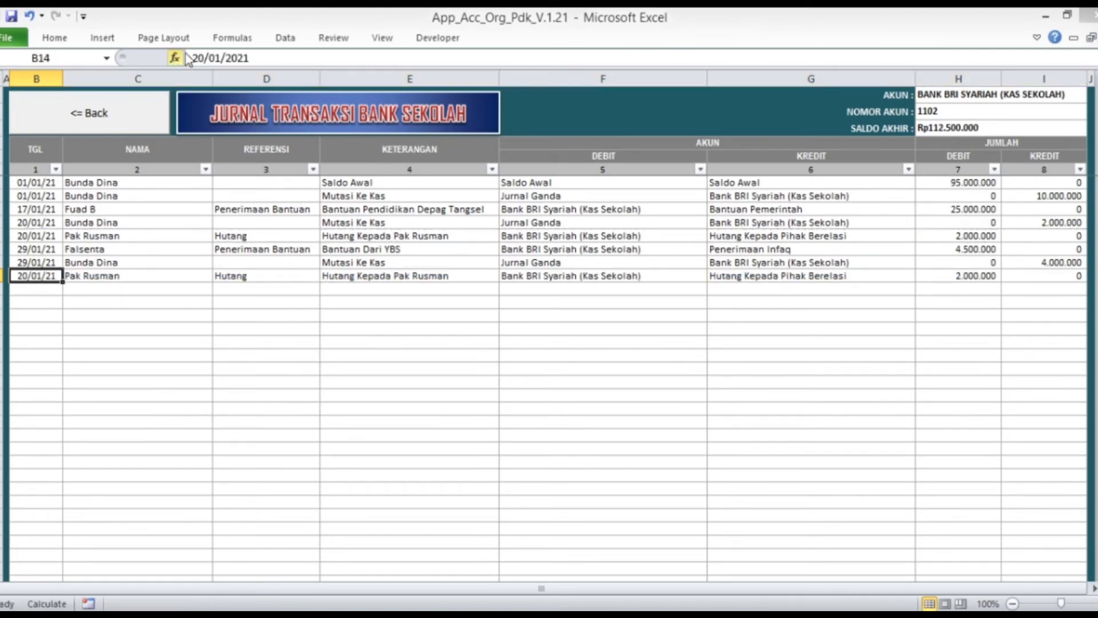
Date the new entry 29/01/2021 and keep Hutang as its reference
left_click(204, 57)
key("BackSpace")
type("9")
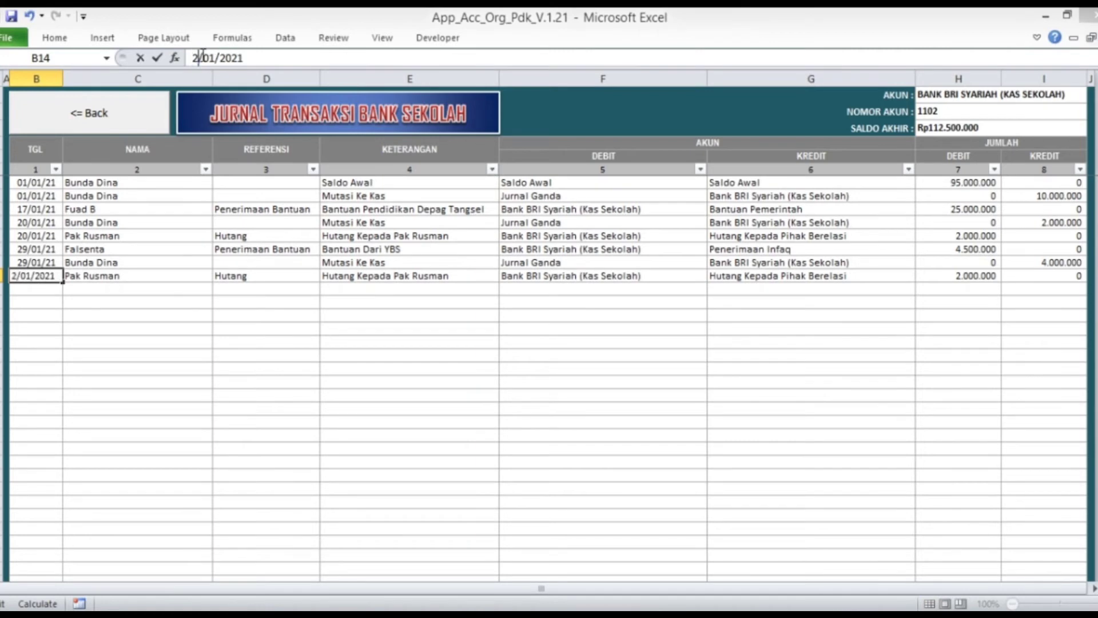
key("Return")
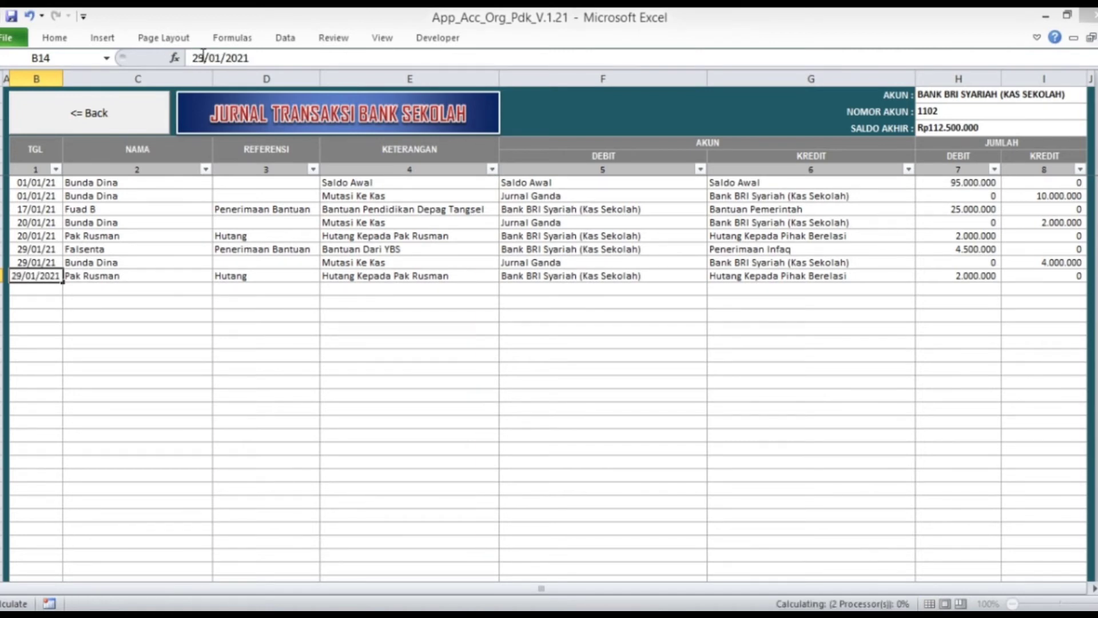
key("Right")
key("Right")
key("Right")
key("Left")
key("Left")
left_click(222, 276)
left_click(221, 276)
left_click(266, 280)
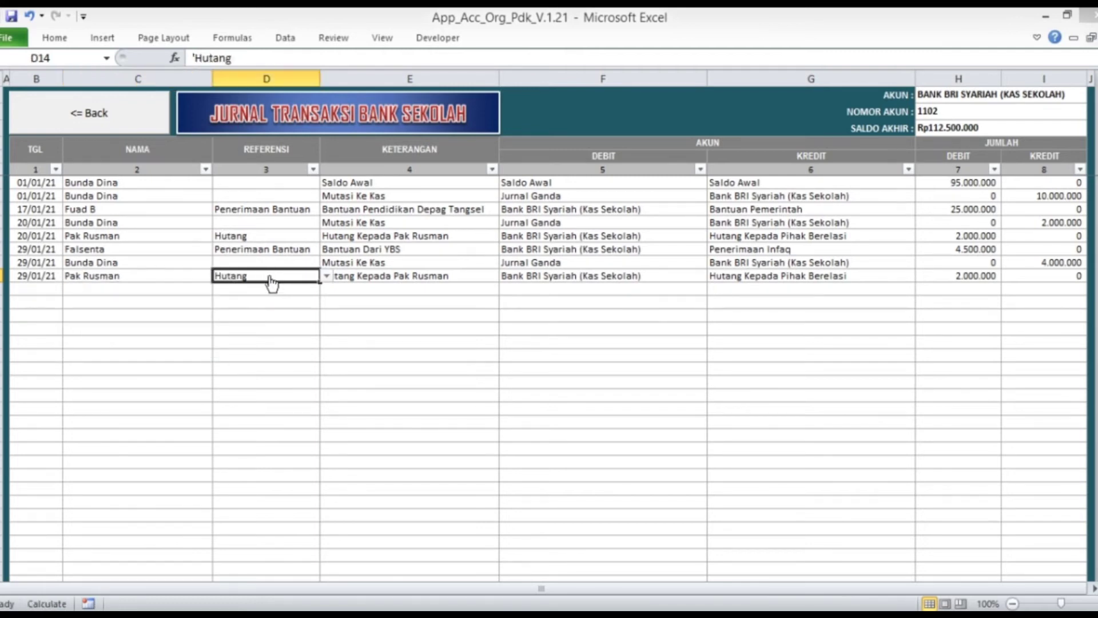
left_click(327, 276)
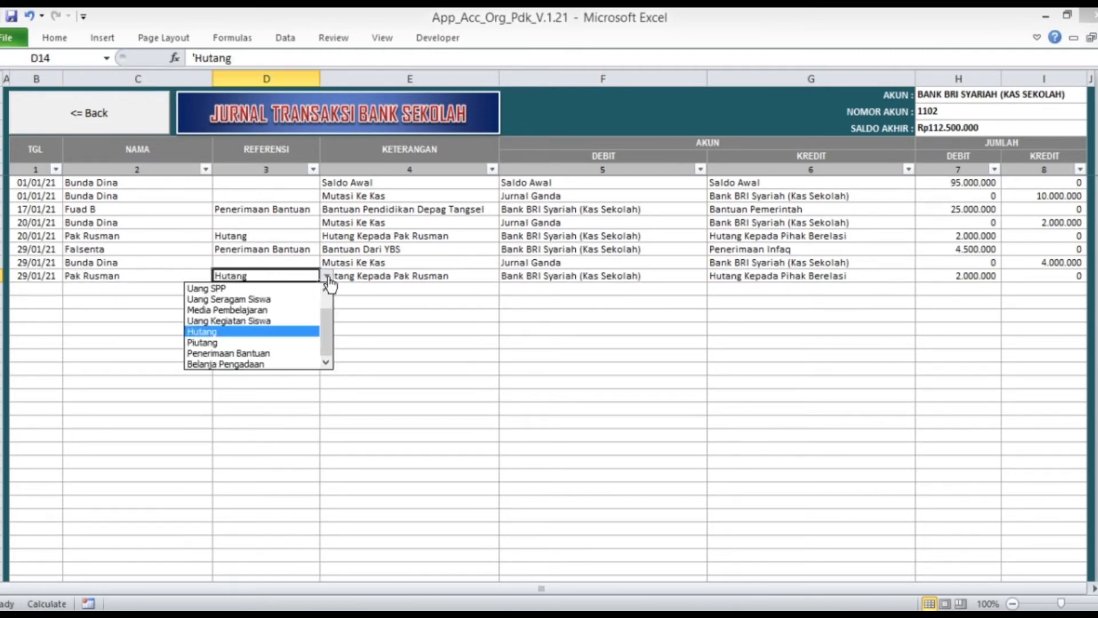
left_click(220, 333)
Reword the E14 description to 'Pembayaran Sisa Hutang' followed by the lender's name
left_click(479, 283)
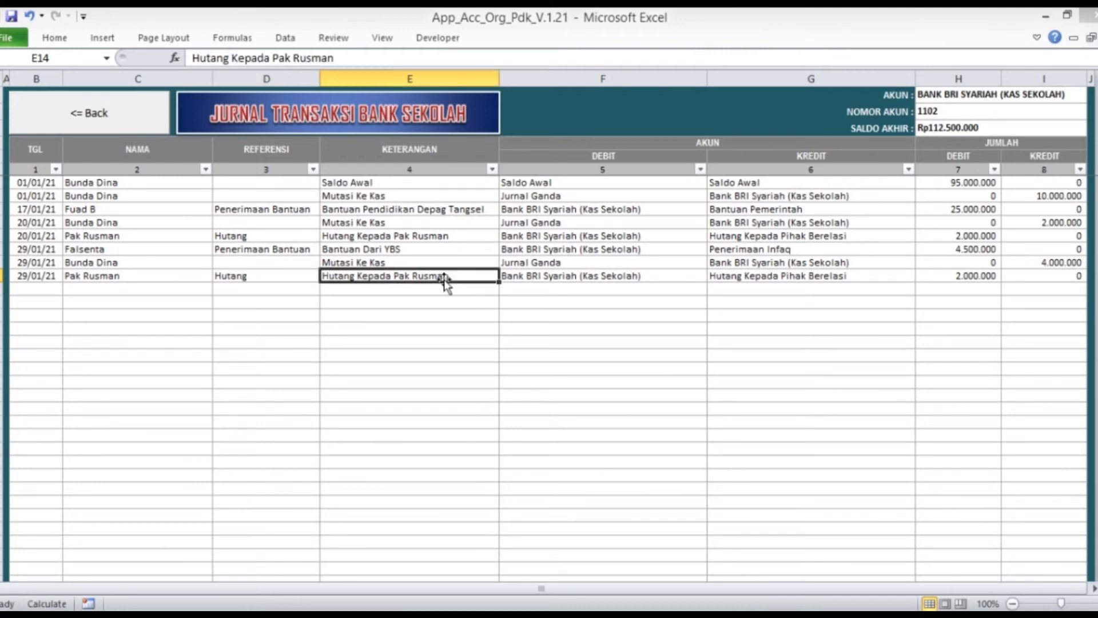
left_click(226, 58)
key("Right")
key("BackSpace")
key("BackSpace")
key("BackSpace")
key("BackSpace")
key("BackSpace")
key("BackSpace")
type("Pembayaran ")
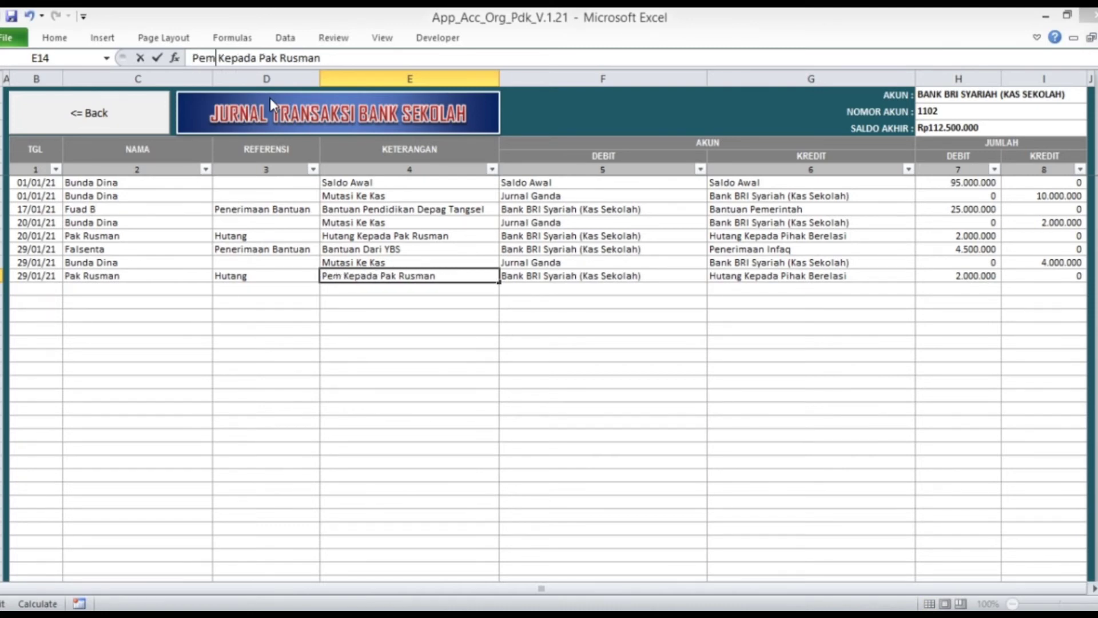
type("Hutang")
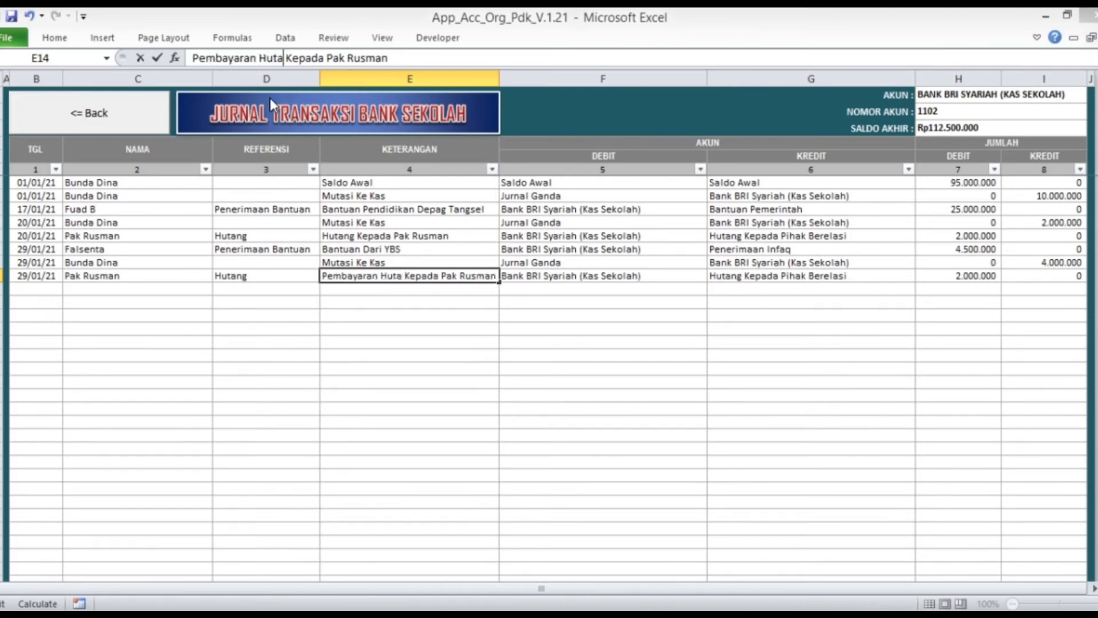
key("Left")
key("Left")
key("Left")
key("Left")
key("Left")
key("Left")
type("Sisa")
key("Return")
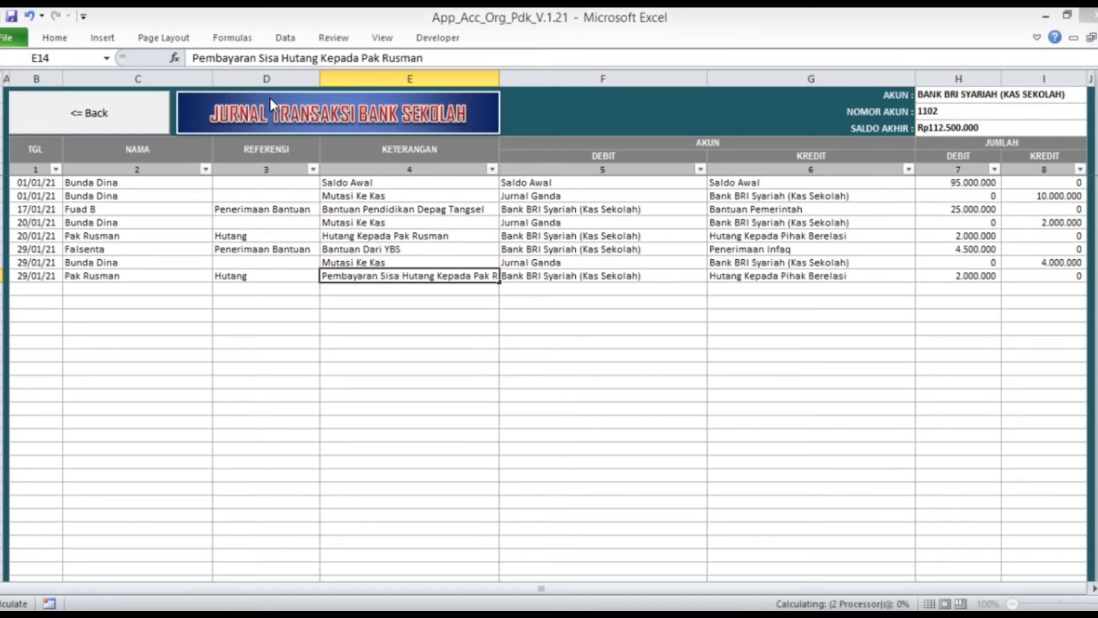
key("Up")
key("Down")
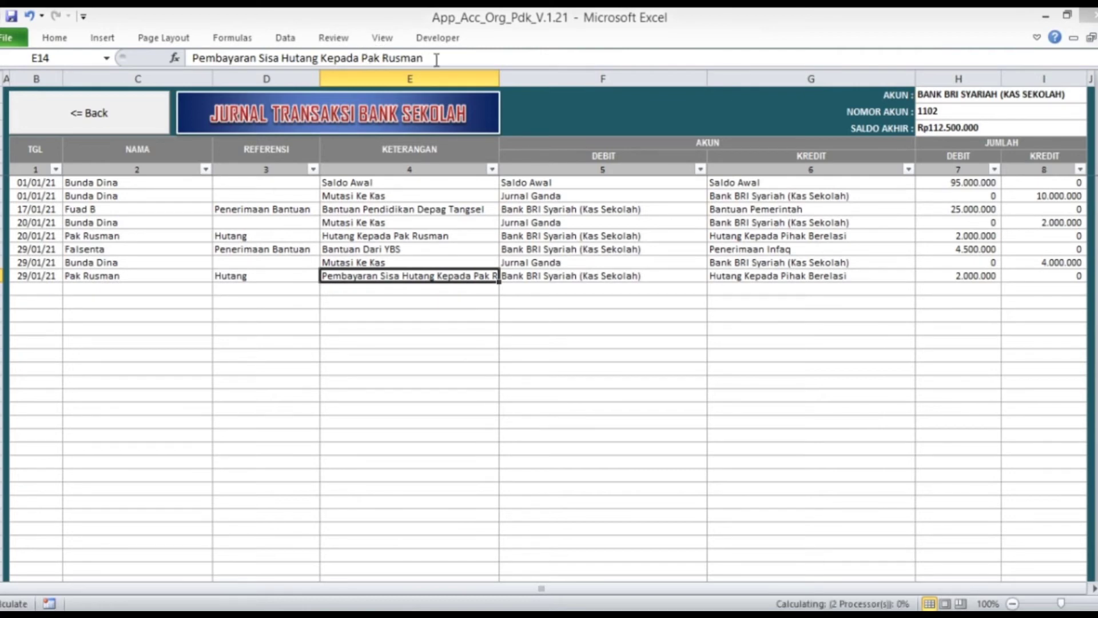
left_click(368, 59)
key("BackSpace")
key("BackSpace")
key("BackSpace")
key("BackSpace")
key("BackSpace")
key("BackSpace")
key("BackSpace")
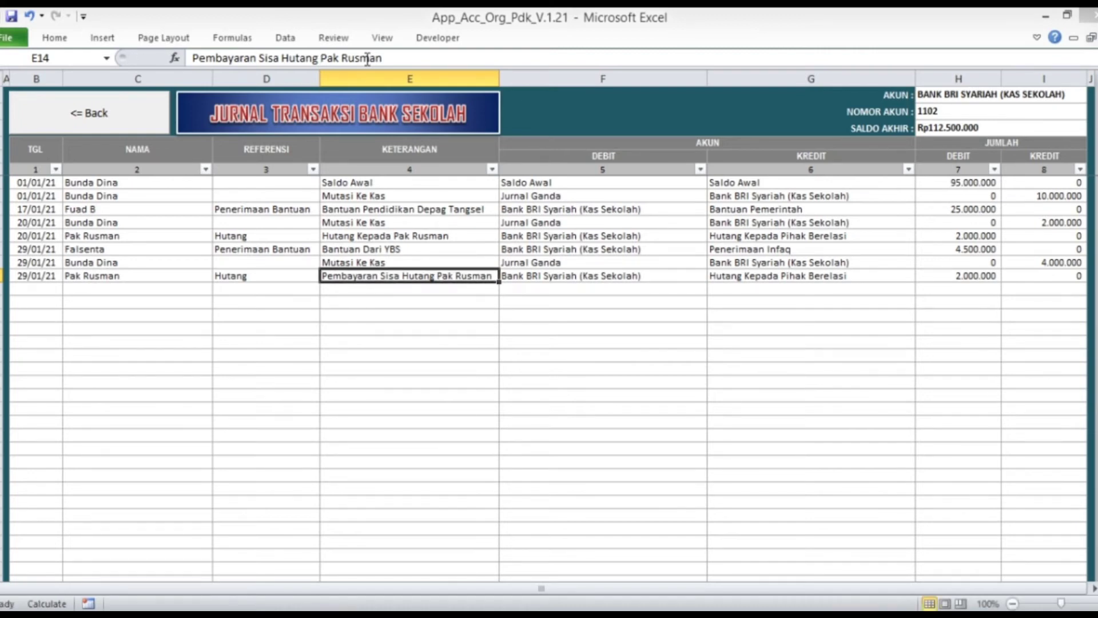
key("Tab")
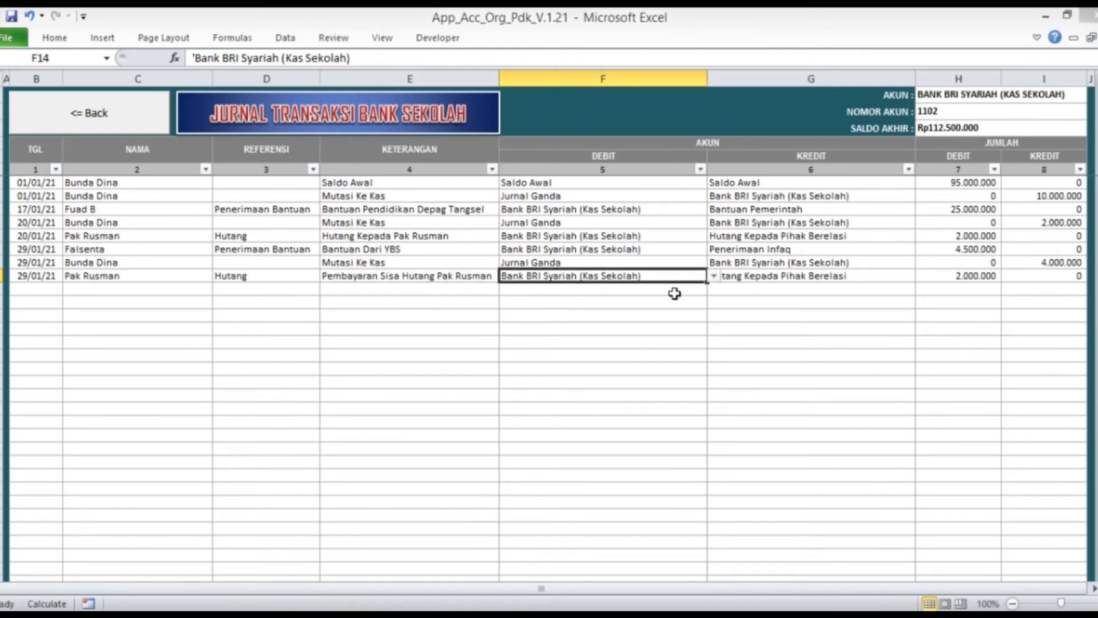
Debit Hutang Kepada Pihak Berelasi and credit Bank BRI Syariah (Kas Sekolah) for the 29/01/21 entry
left_click(713, 276)
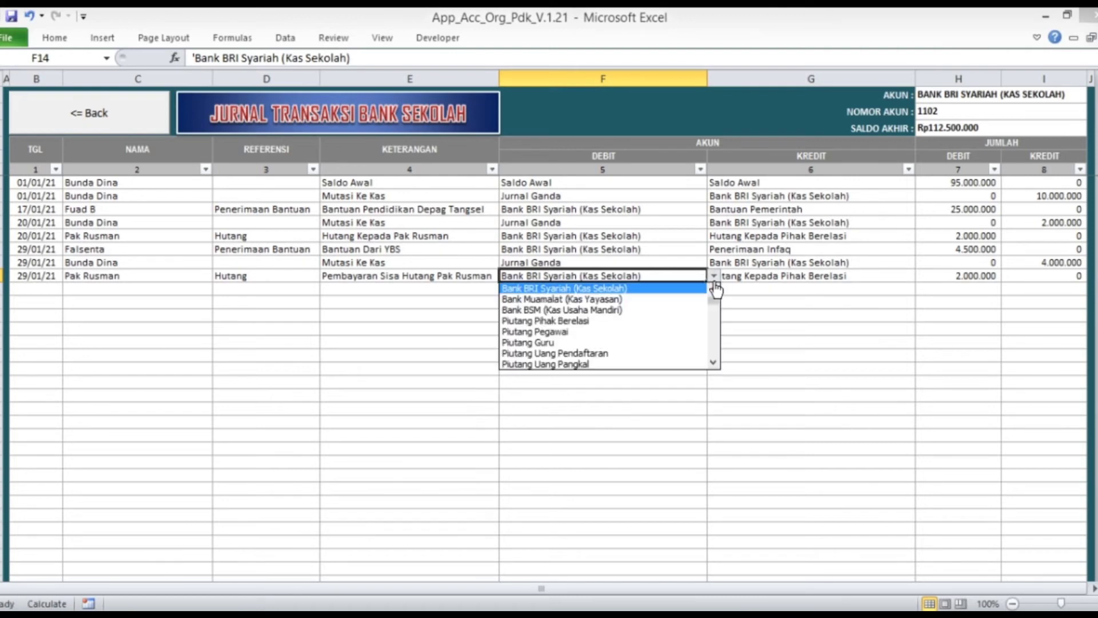
left_click(713, 363)
left_click(713, 363)
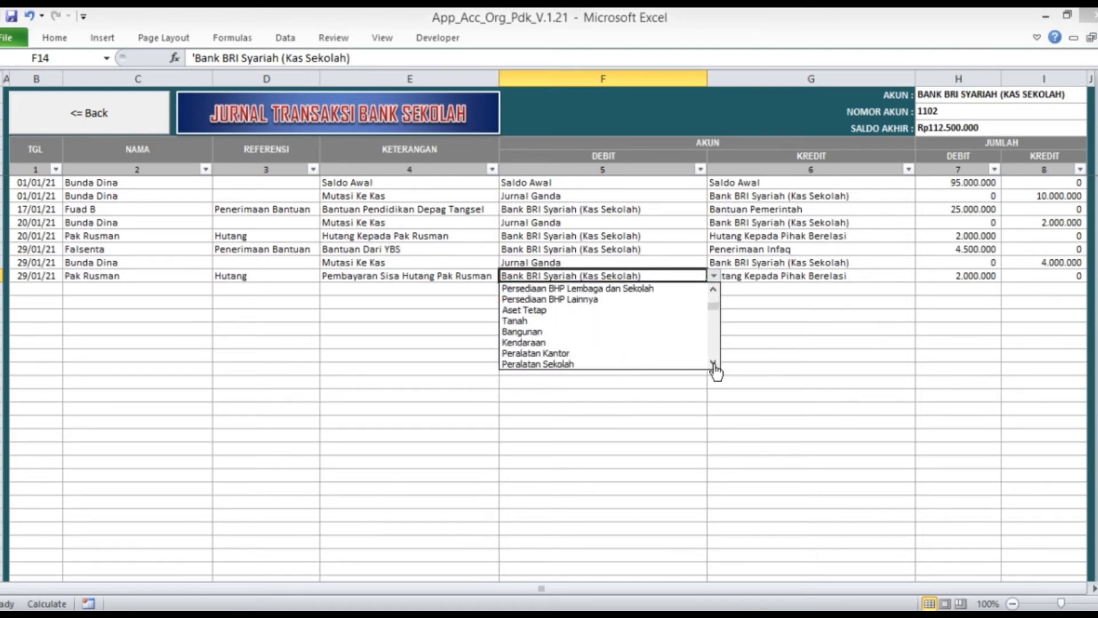
left_click(713, 363)
left_click(713, 363)
left_click(715, 291)
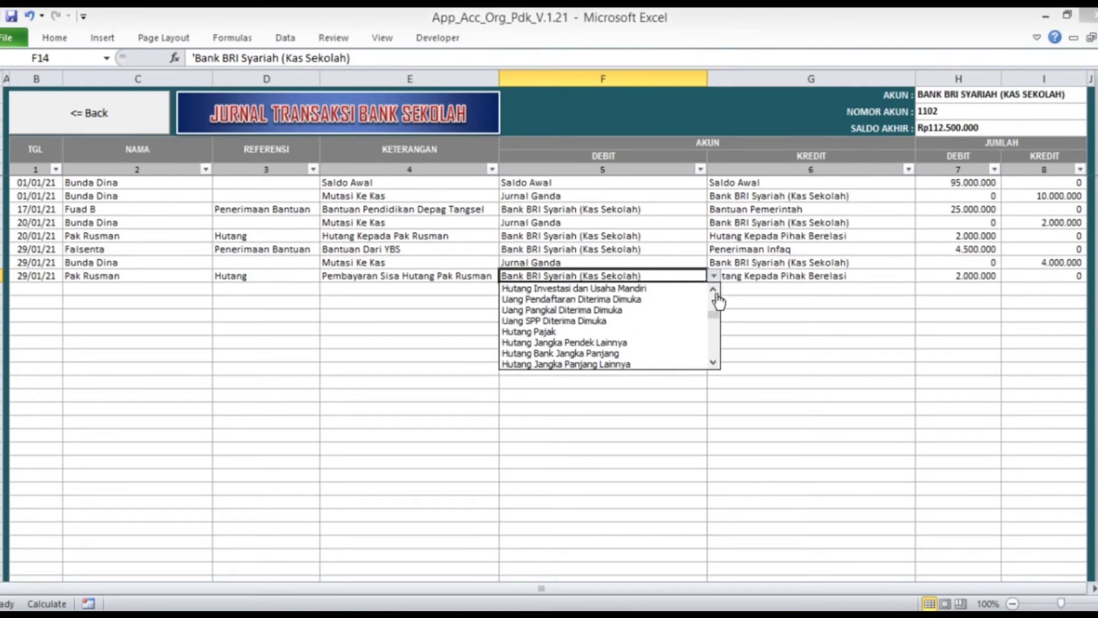
left_click(715, 292)
left_click(715, 291)
left_click(714, 291)
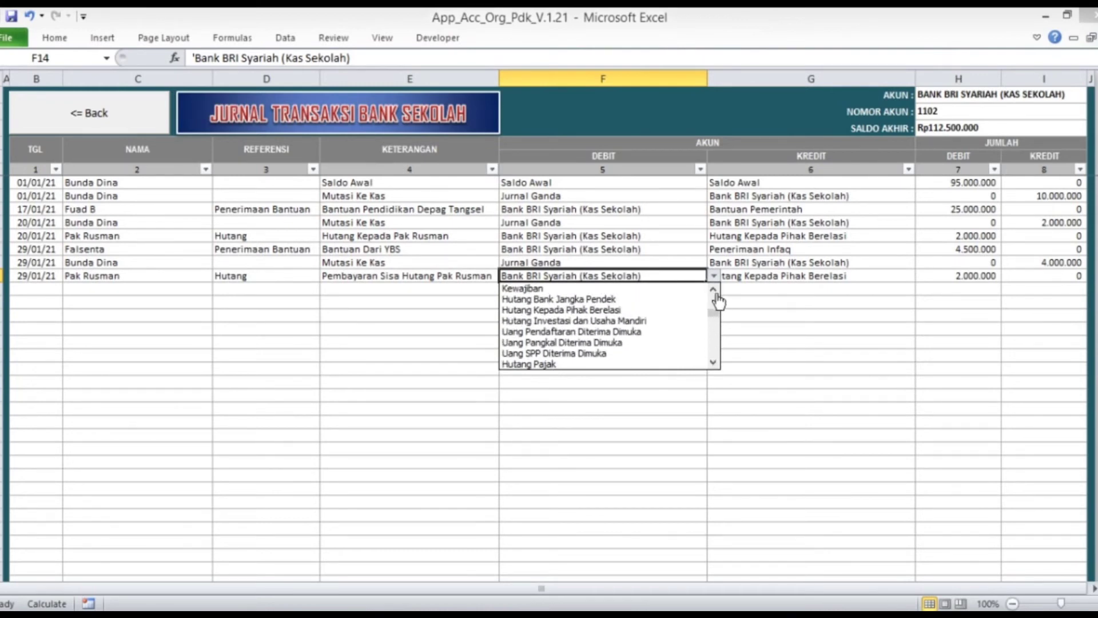
left_click(626, 312)
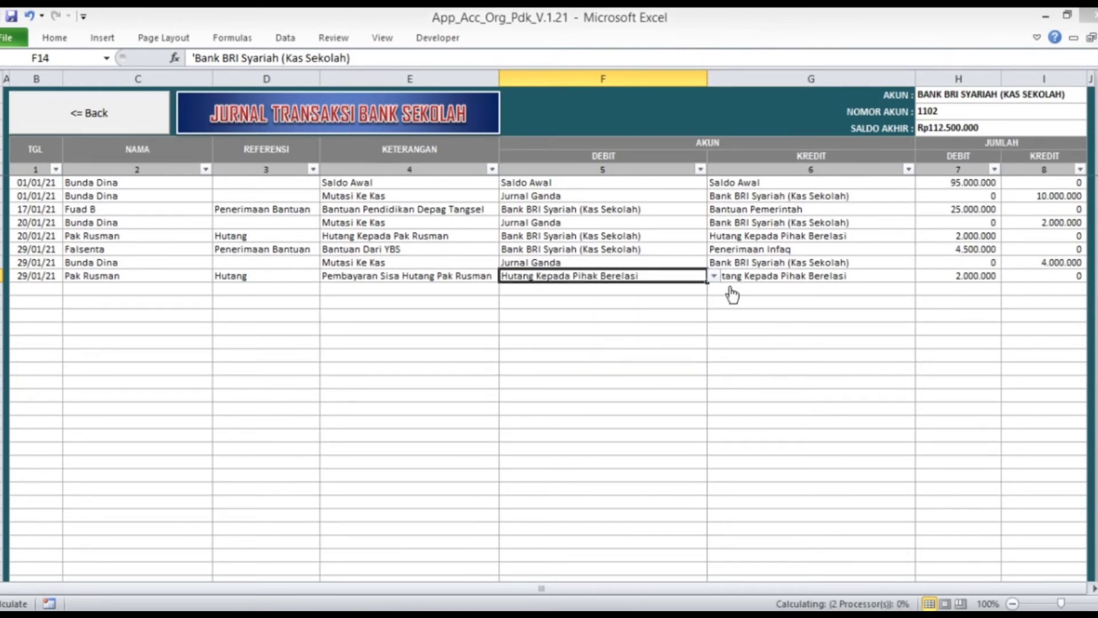
left_click(784, 280)
left_click(920, 275)
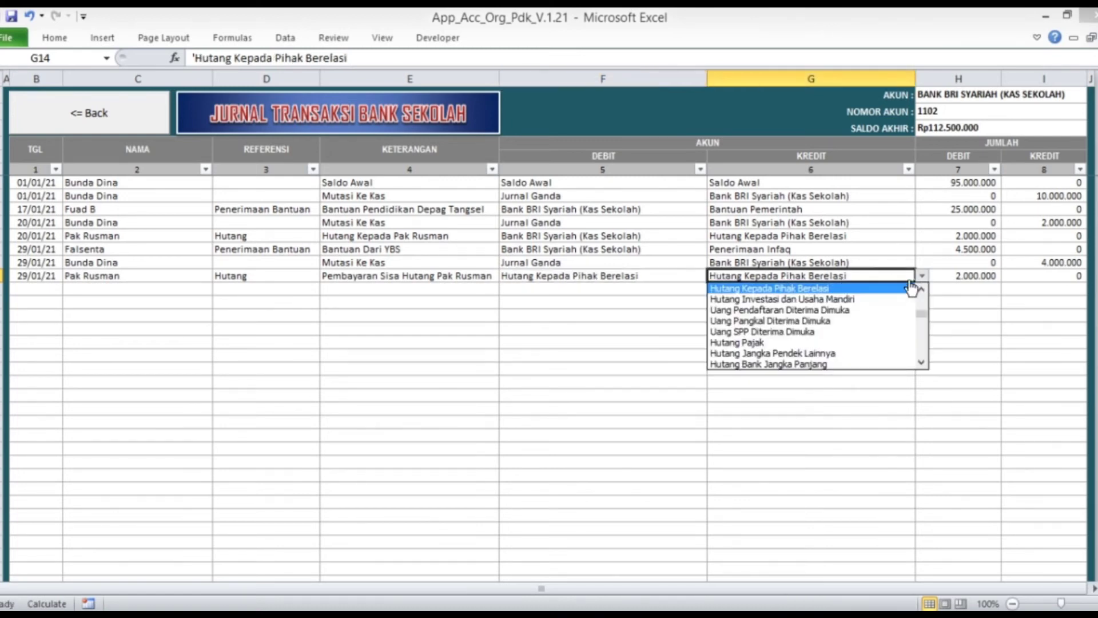
scroll(923, 335, "up", 5)
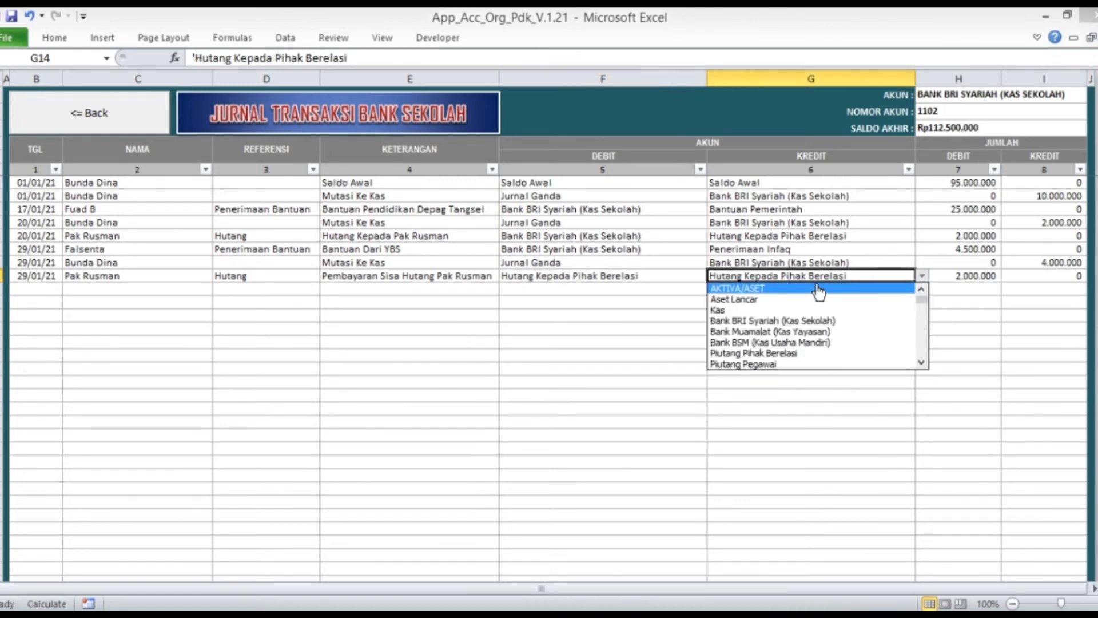
left_click(797, 321)
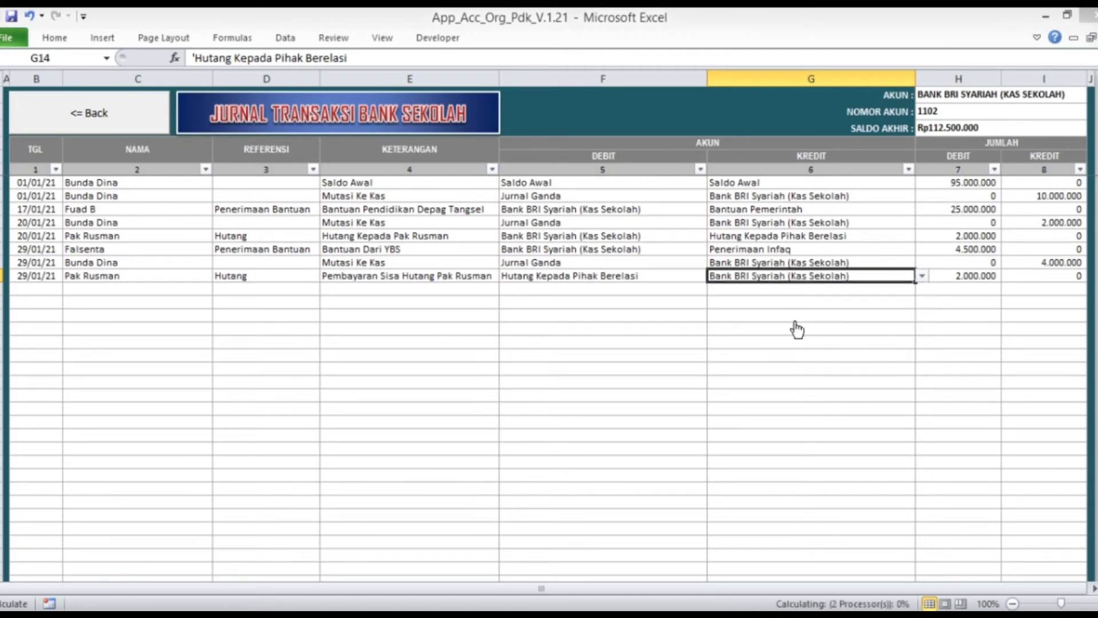
Enter 0 as the debit amount and 1.000.000 as the credit amount
key("Tab")
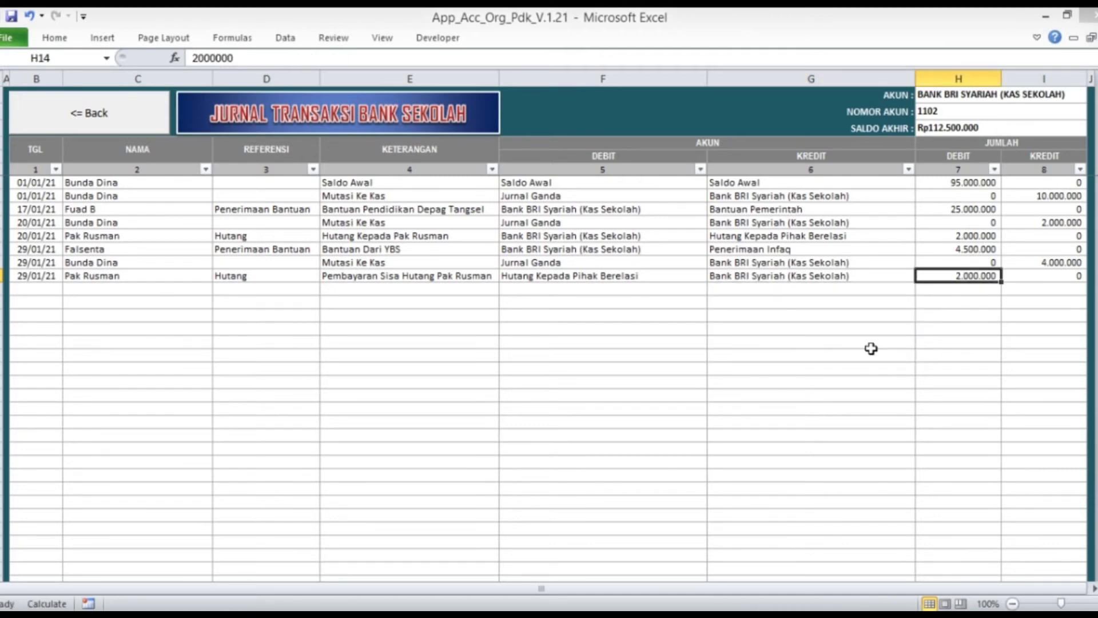
type("0")
key("Tab")
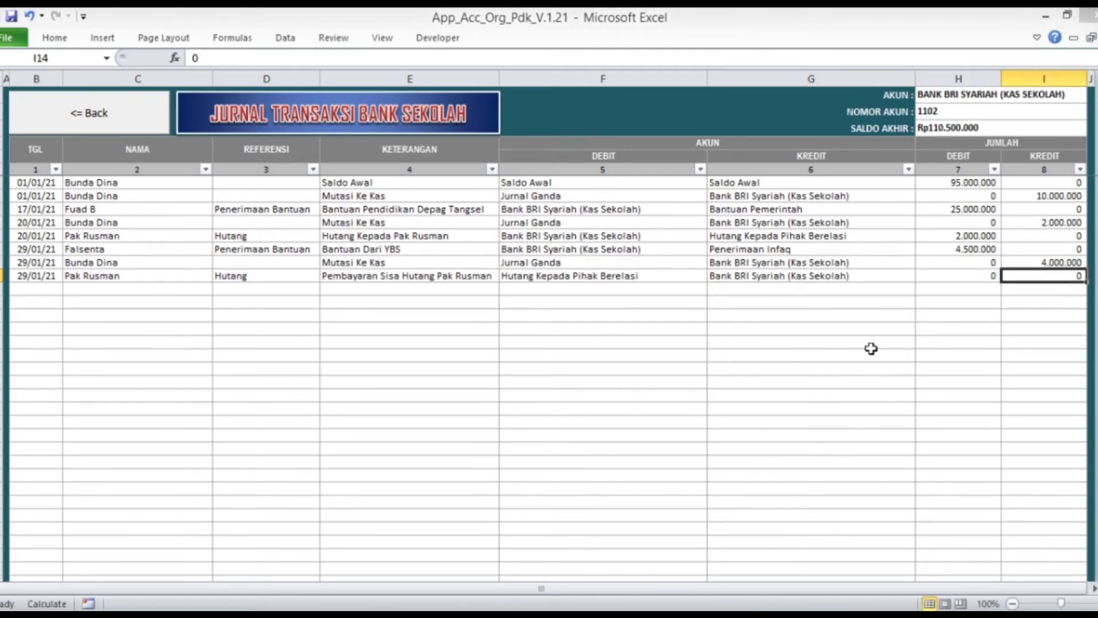
type("10000000")
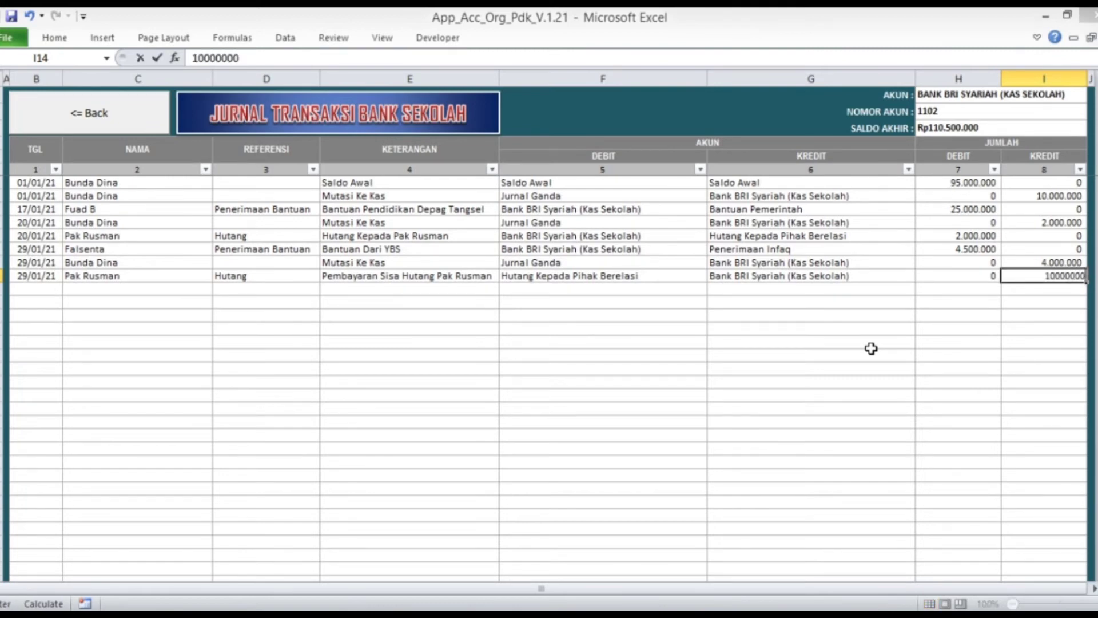
key("Return")
key("Left")
key("Right")
type("1000")
key("Return")
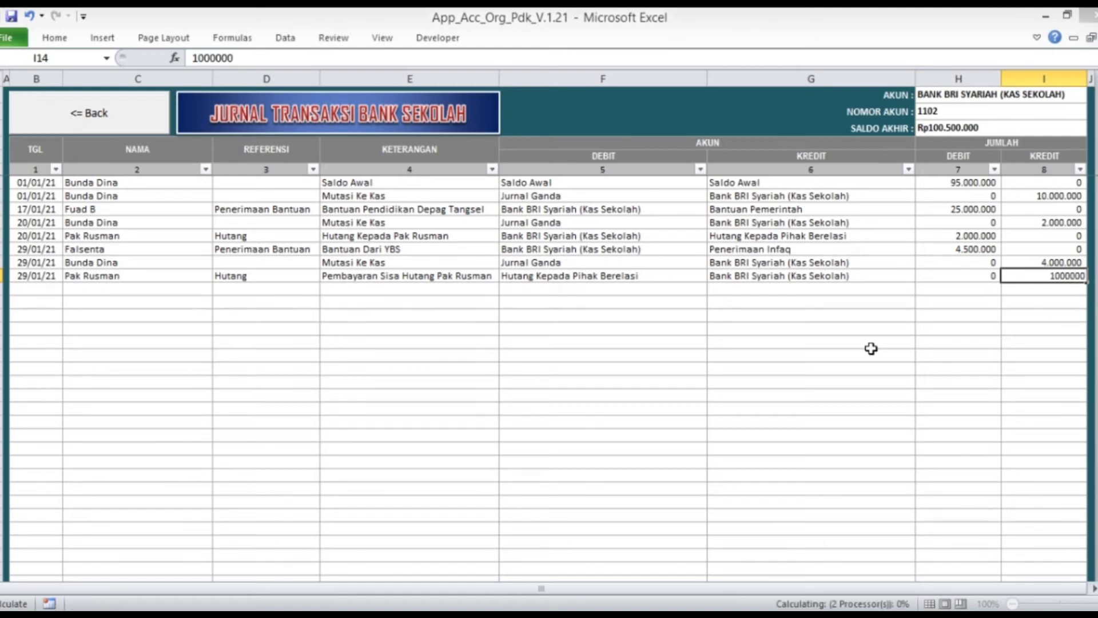
Leave the bank journal for the main organisation page and open the debt details report
left_click(51, 150)
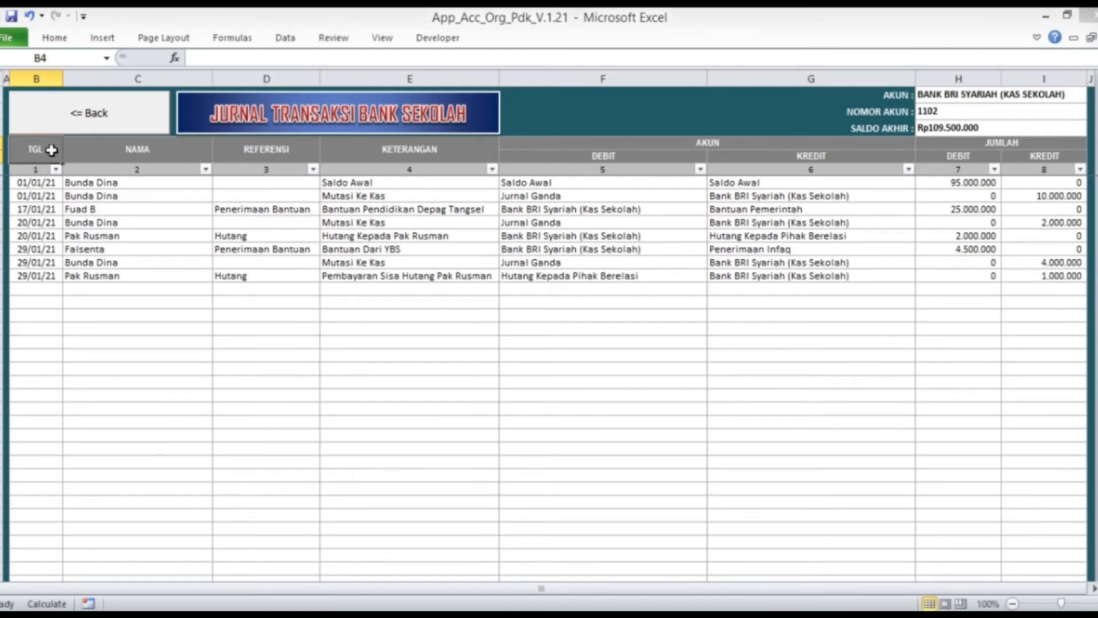
left_click(71, 125)
left_click(256, 194)
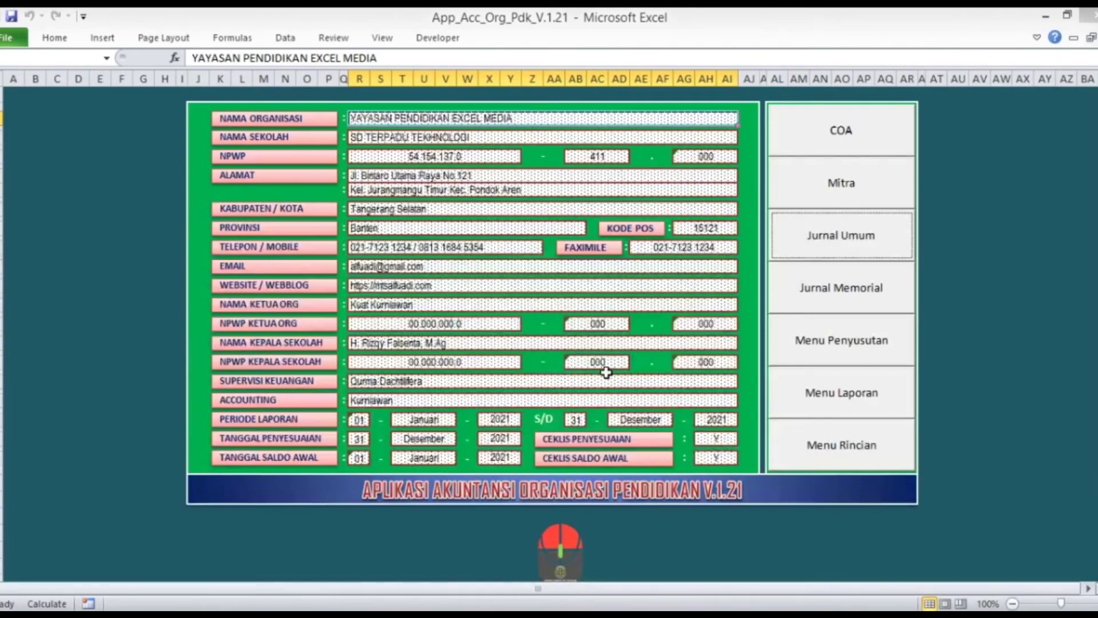
left_click(807, 445)
left_click(418, 344)
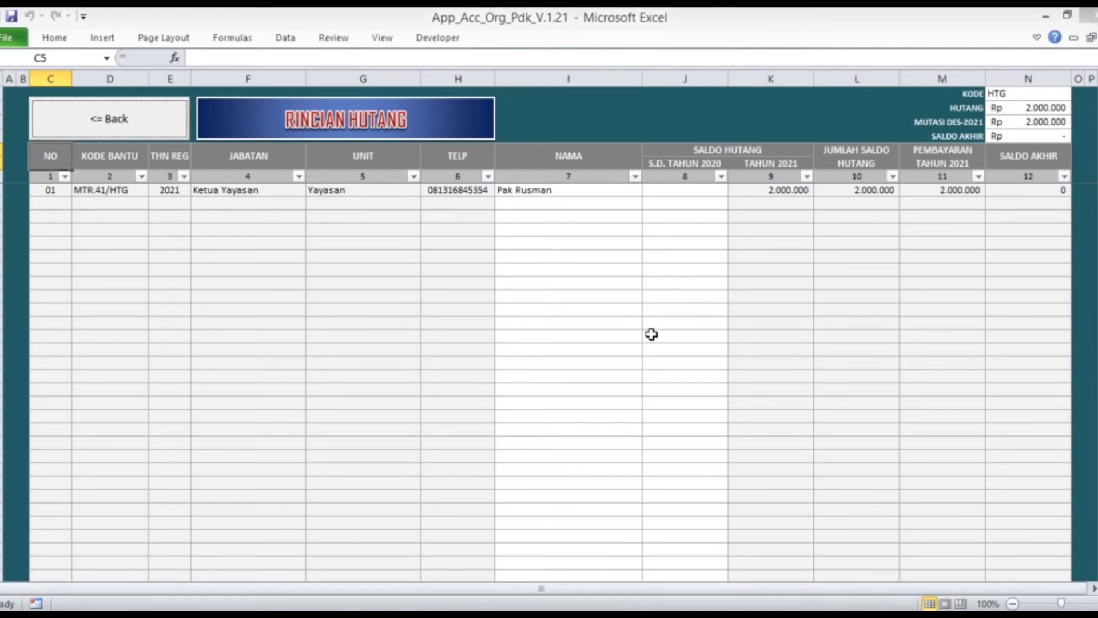
Review the debt report's payment, 2021 amount and ending balance figures
left_click(1022, 189)
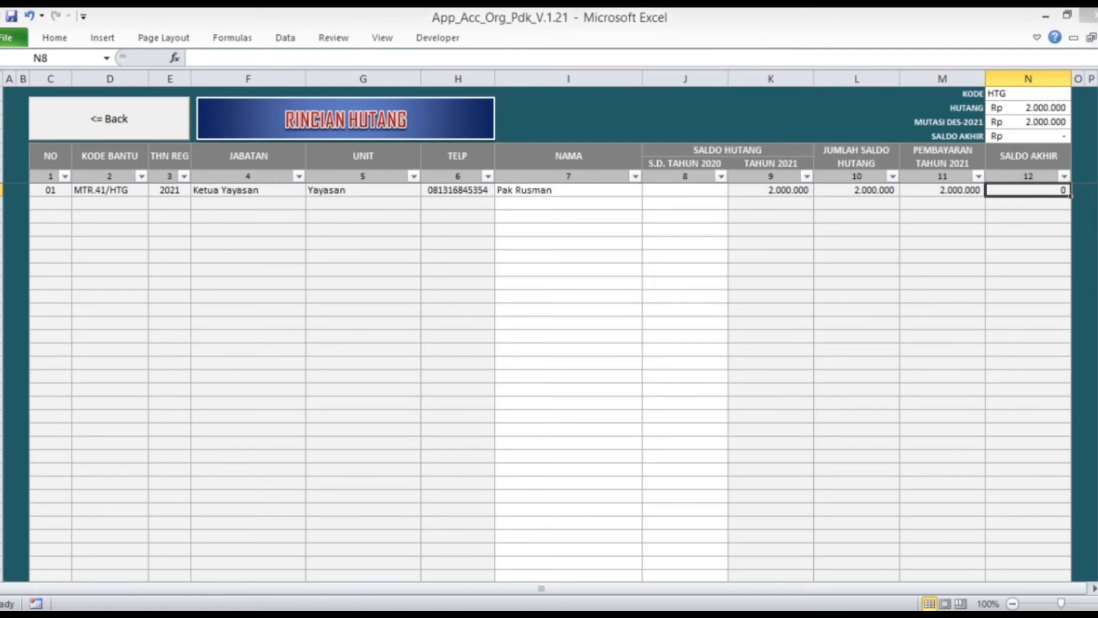
key("Left")
key("Right")
key("Left")
key("Left")
key("Left")
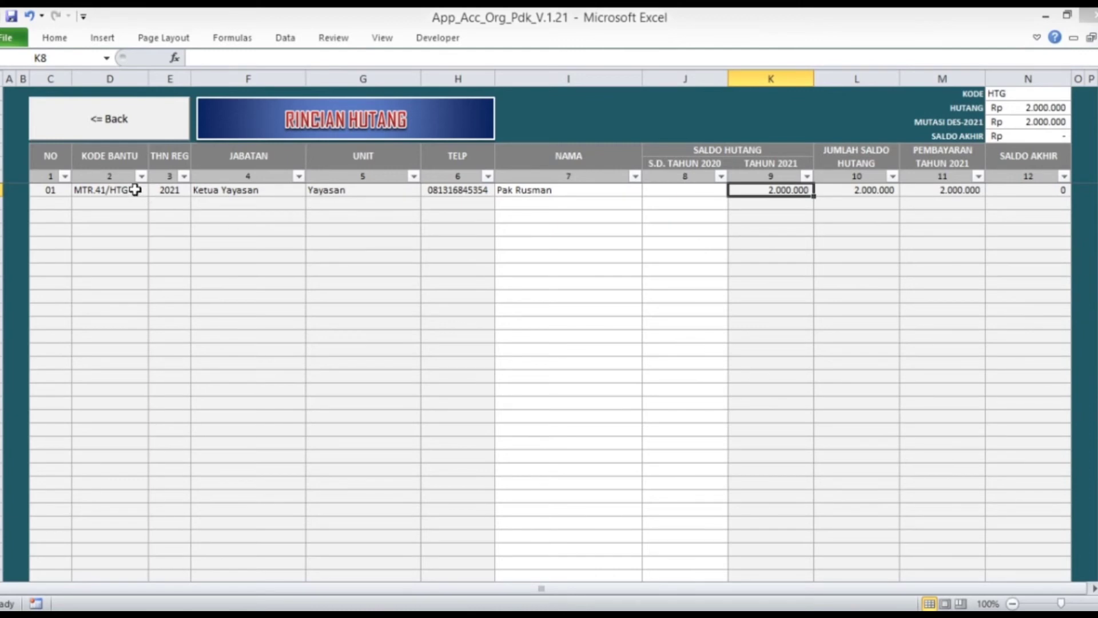
Confirm Rincian Piutang still shows 500.000 owed, then return to the main page's general journal menu
left_click(107, 120)
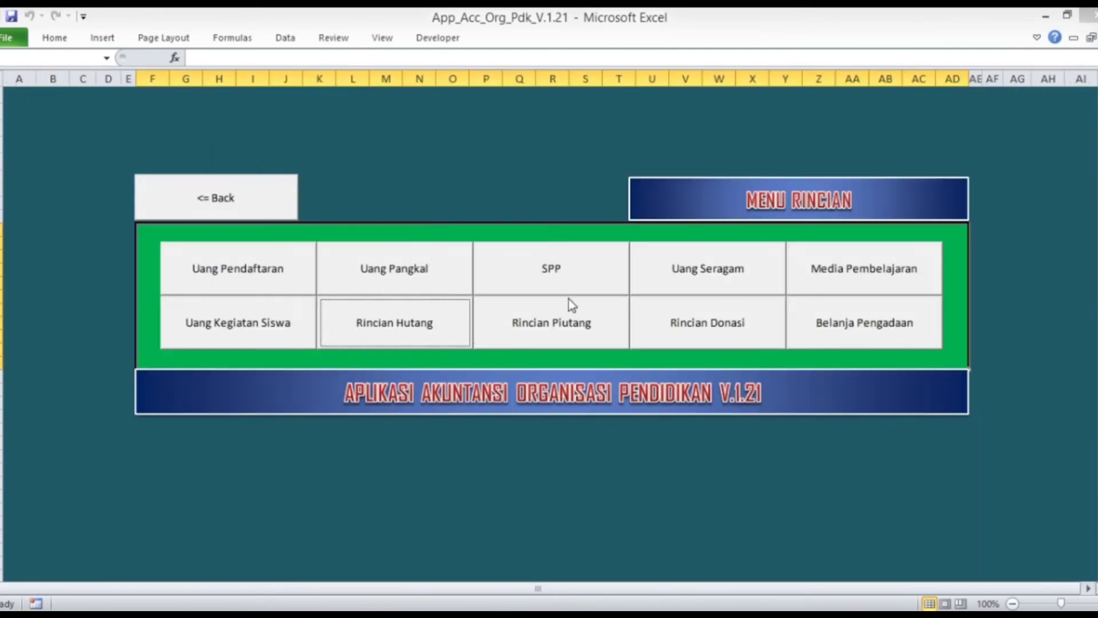
left_click(571, 341)
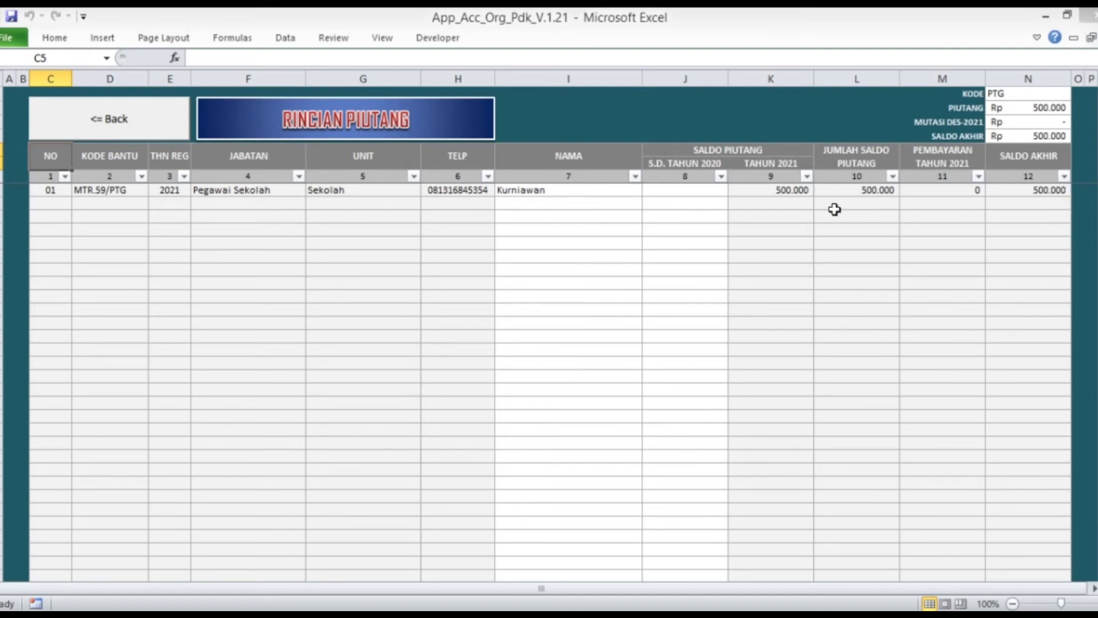
left_click(118, 131)
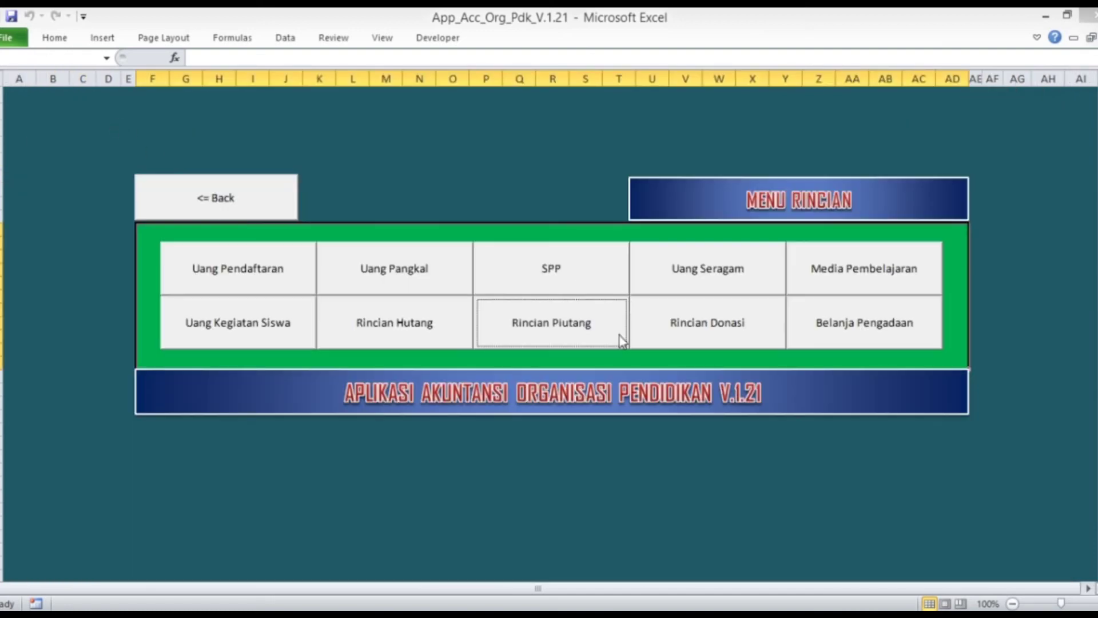
left_click(593, 326)
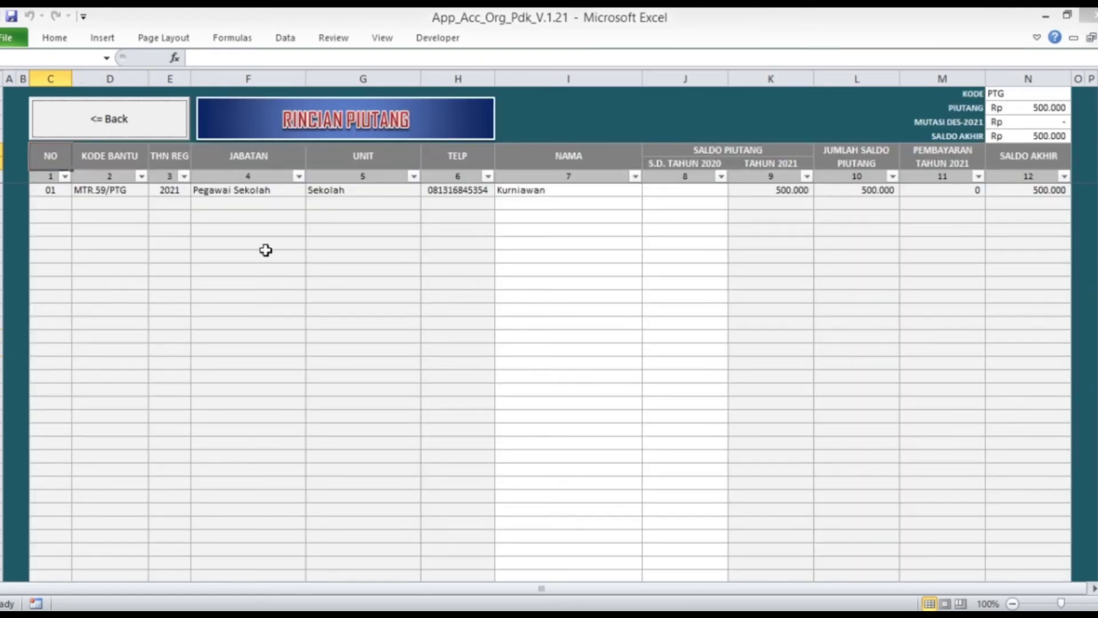
left_click(183, 117)
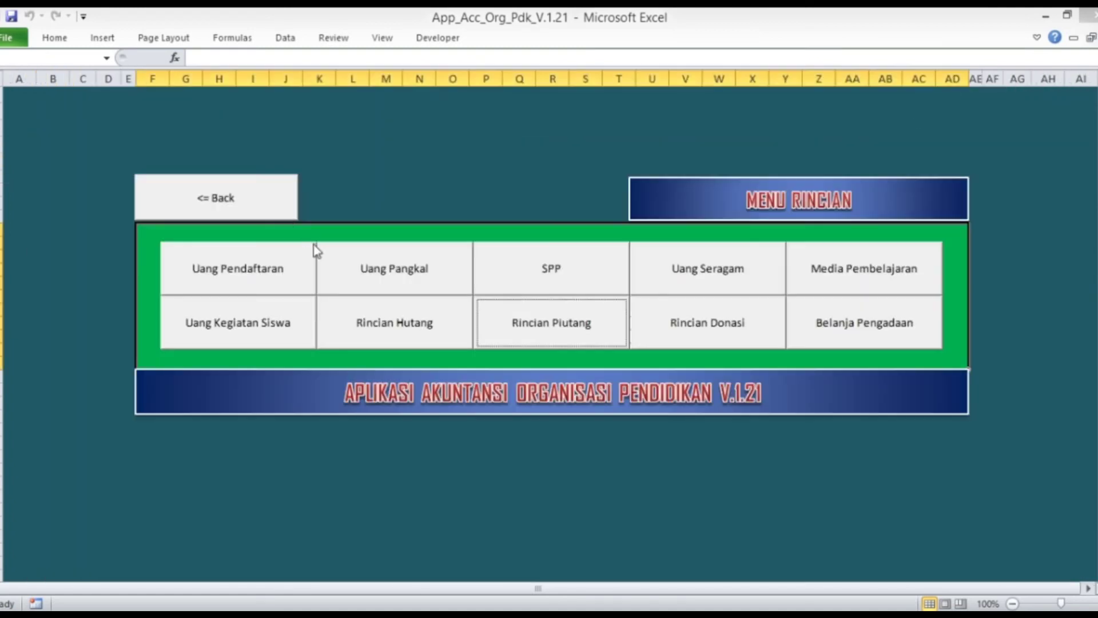
left_click(253, 212)
left_click(846, 239)
In the cash journal, copy the 25/01/21 receivable entry into the first empty row
left_click(326, 303)
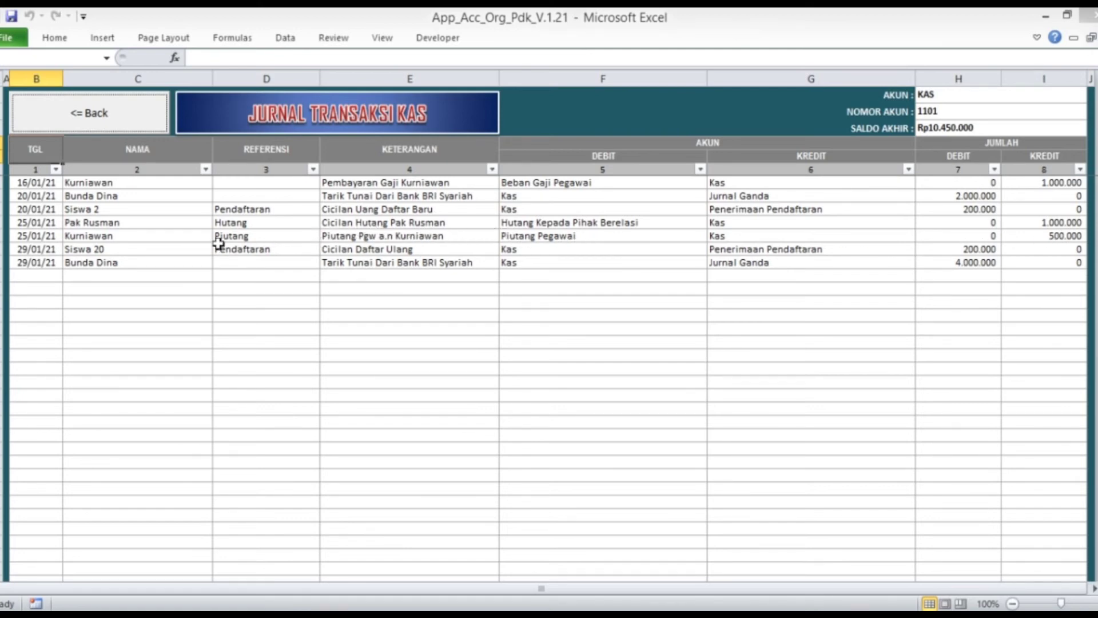
left_click(51, 234)
key("shift+Right")
key("shift+Right")
key("shift+Right")
key("shift+Right")
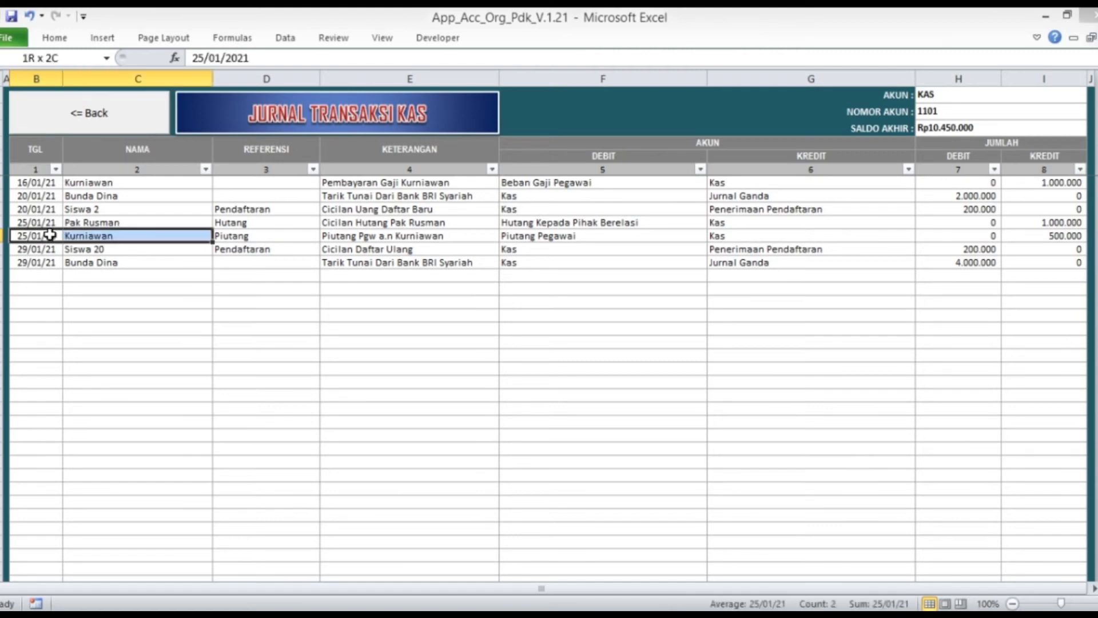
key("shift+Right")
key("shift+Right")
key("shift+Right")
key("ctrl+c")
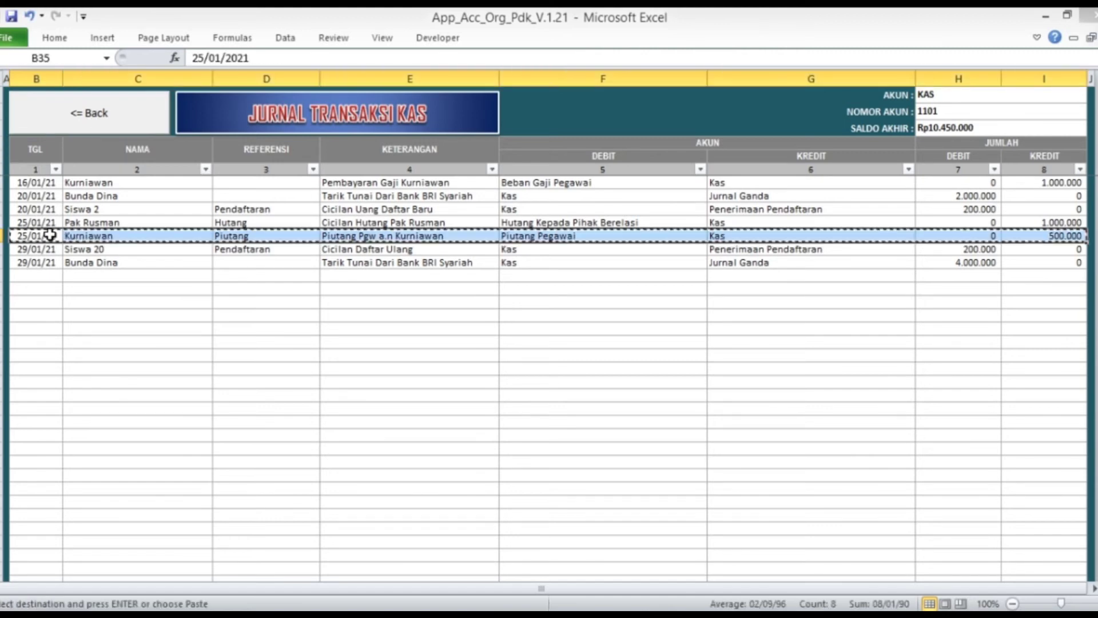
key("Down")
key("Down")
key("Down")
key("shift+Right")
key("shift+Right")
key("shift+Right")
key("shift+Right")
key("shift+Right")
key("shift+Right")
key("shift+Right")
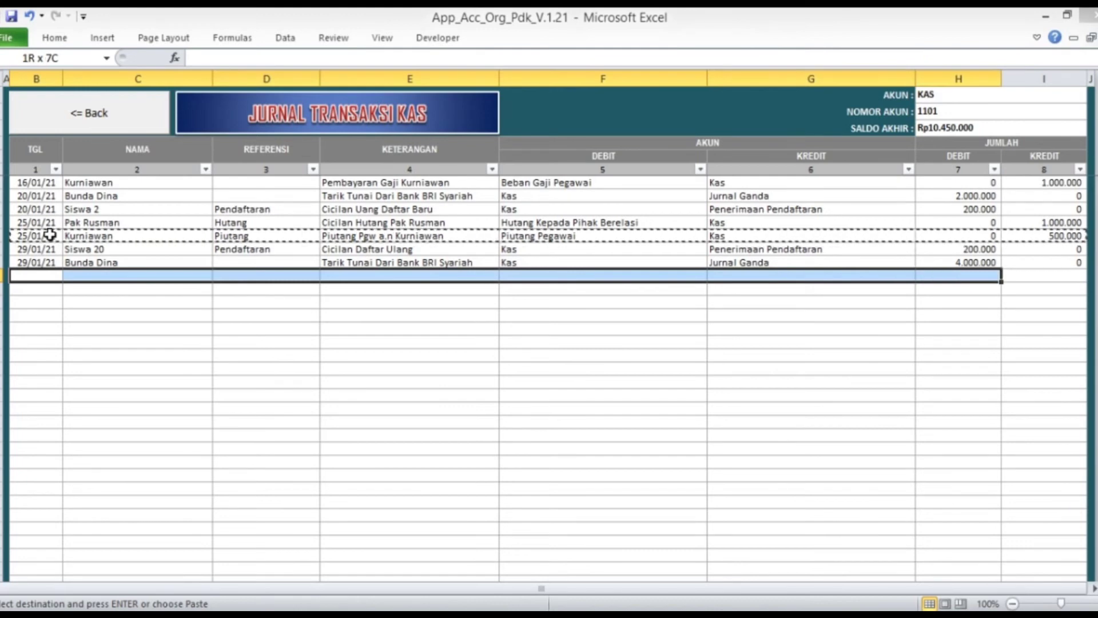
key("Return")
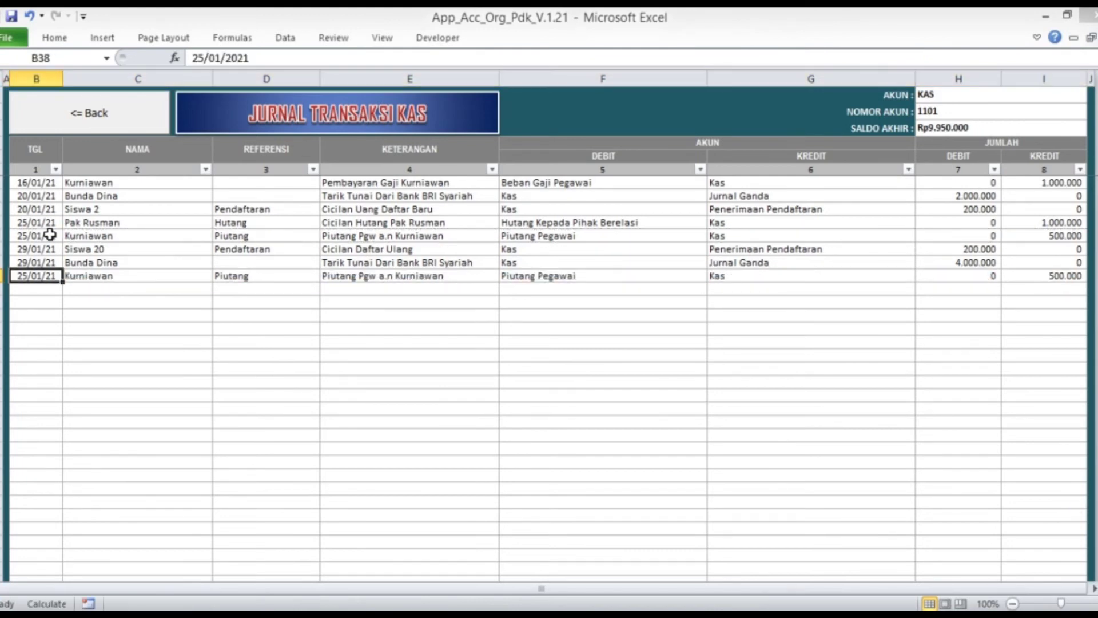
Change the new entry's date to 29/01/21 and its description to the 'Cicilam' instalment wording
key("BackSpace")
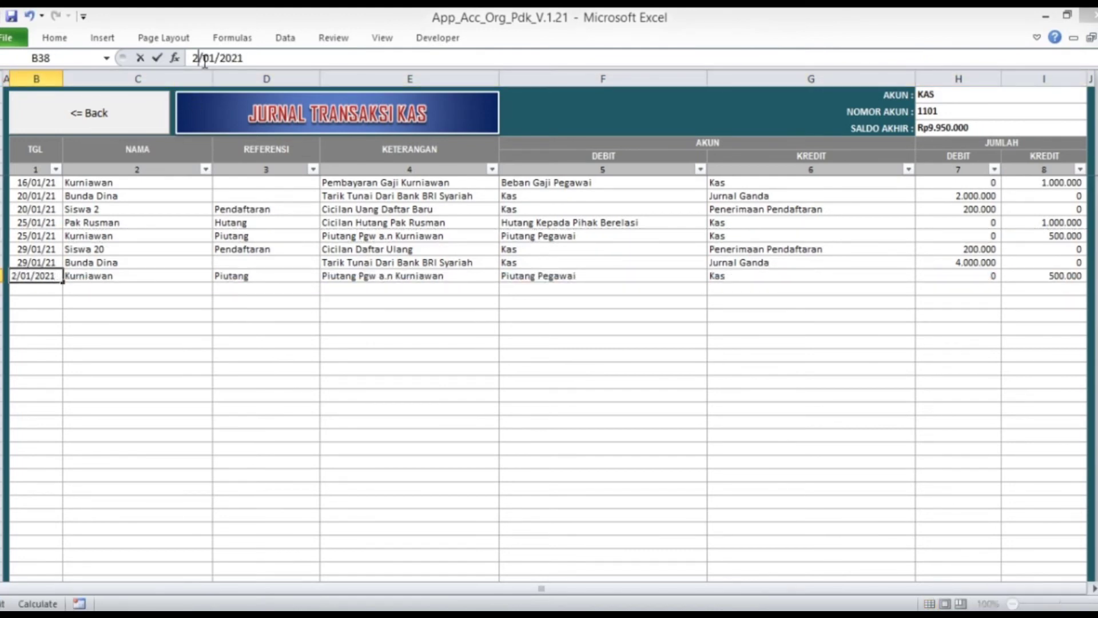
type("9")
key("ctrl+Return")
key("Tab")
key("Tab")
key("Tab")
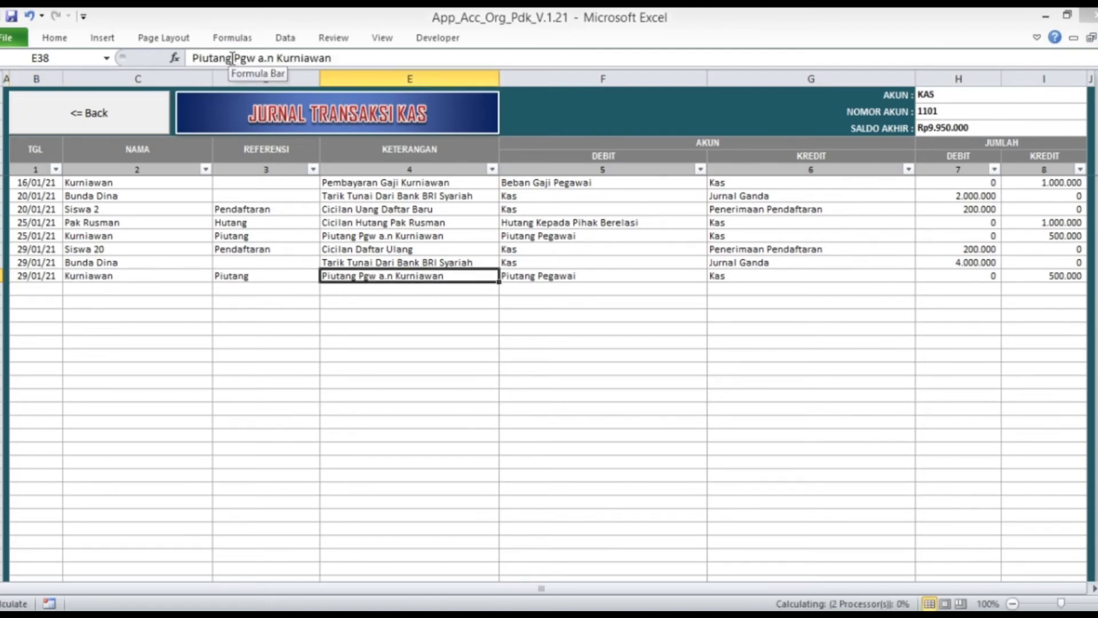
left_click(192, 59)
type("Cicilam")
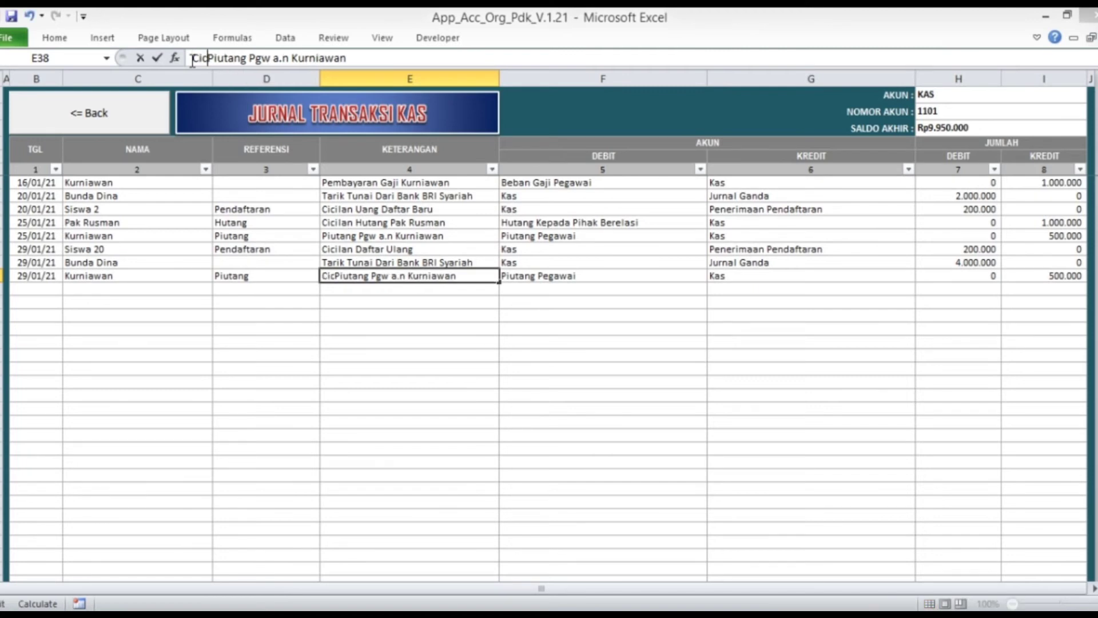
key("Return")
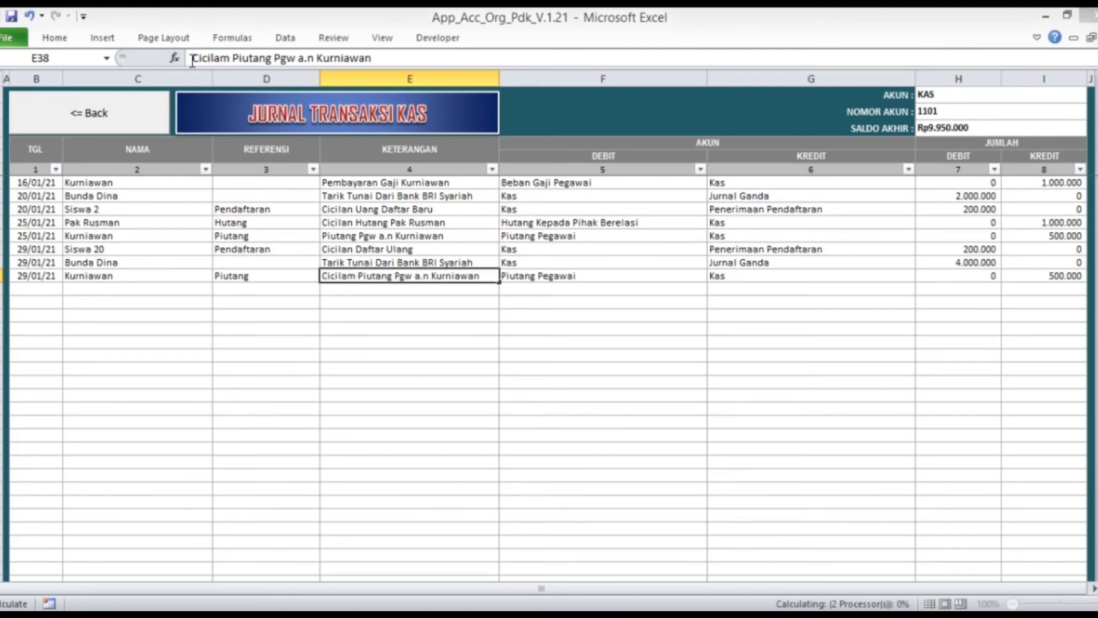
Set the entry's debit account to Kas and credit account to Piutang Pegawai
key("Right")
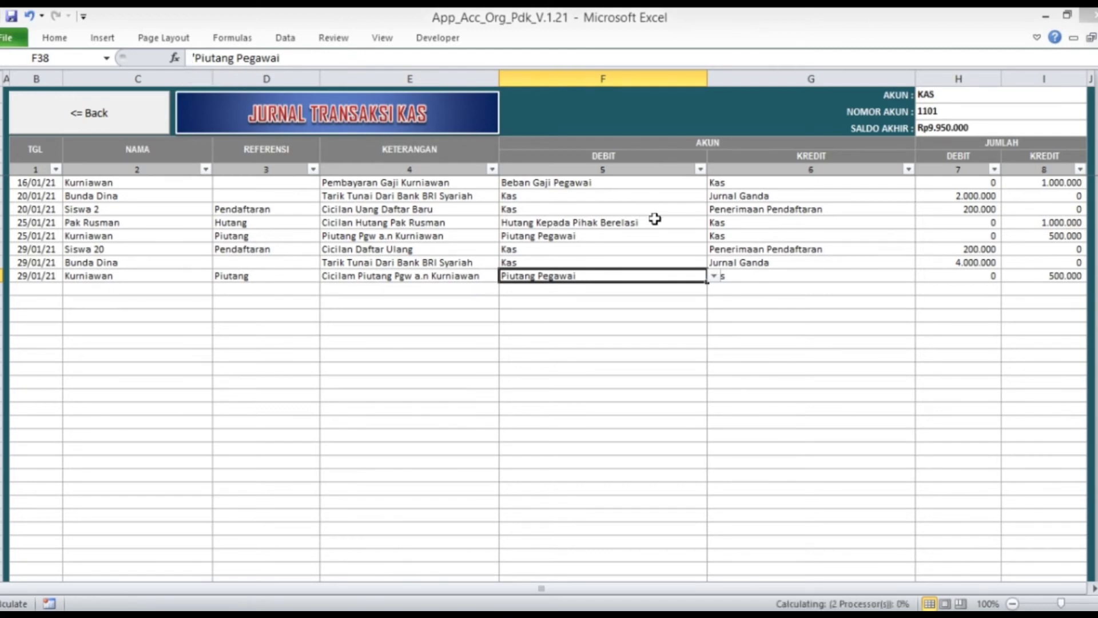
left_click(714, 275)
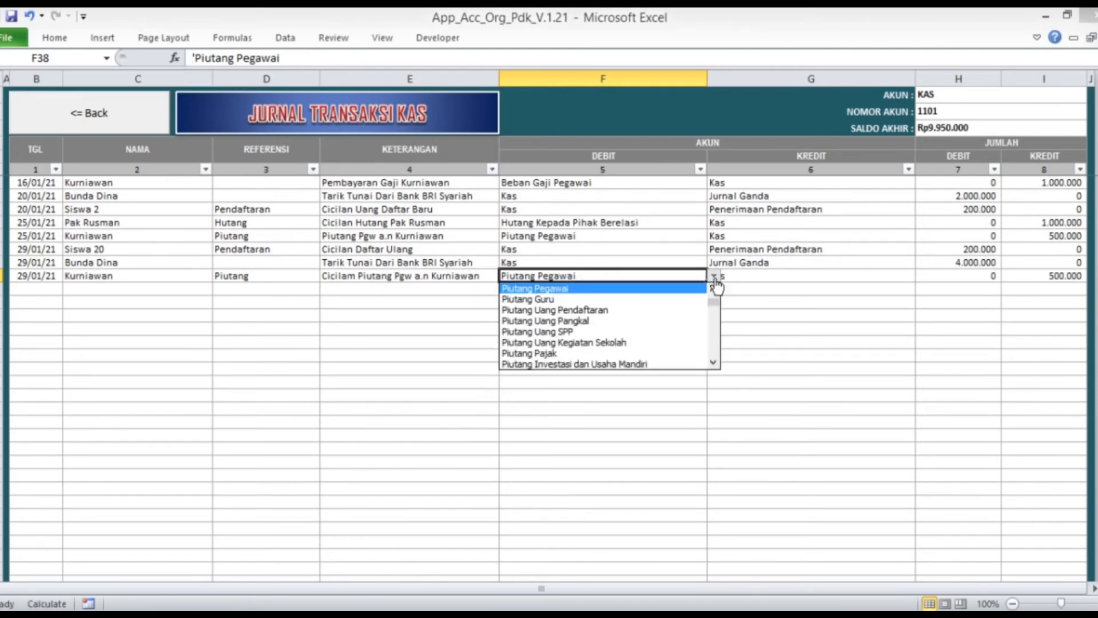
scroll(715, 288, "up", 3)
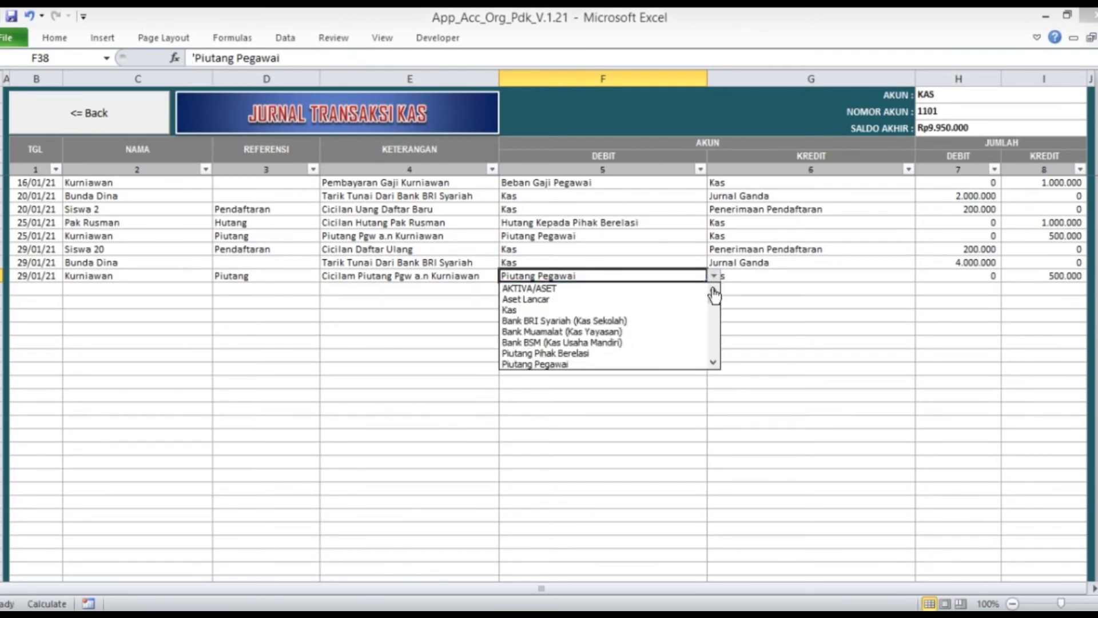
left_click(523, 311)
left_click(878, 277)
left_click(922, 275)
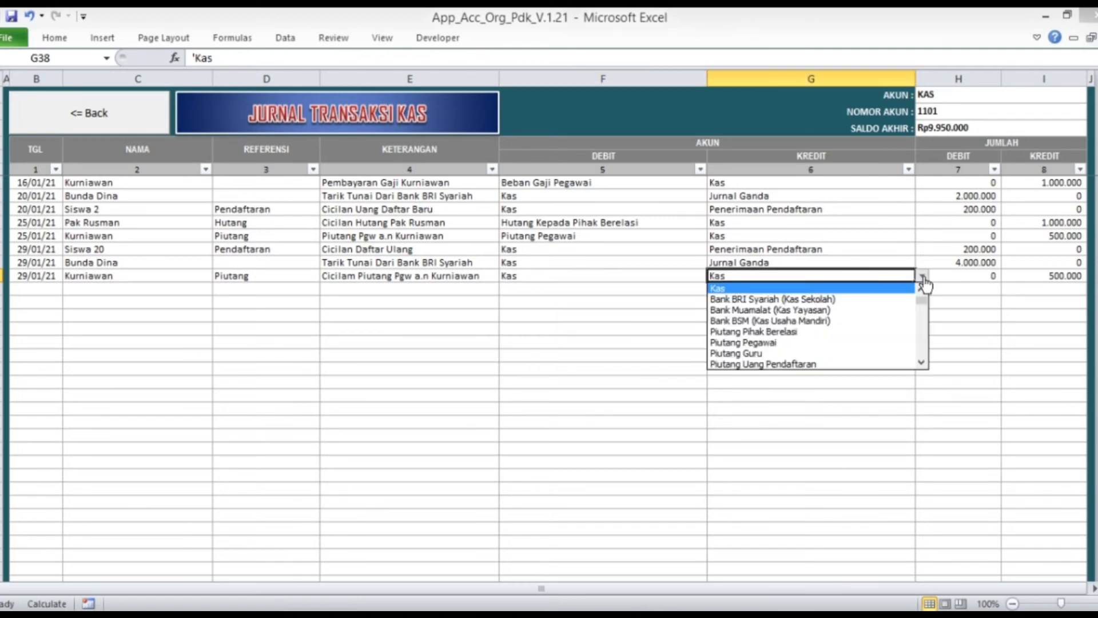
left_click(922, 363)
left_click(922, 363)
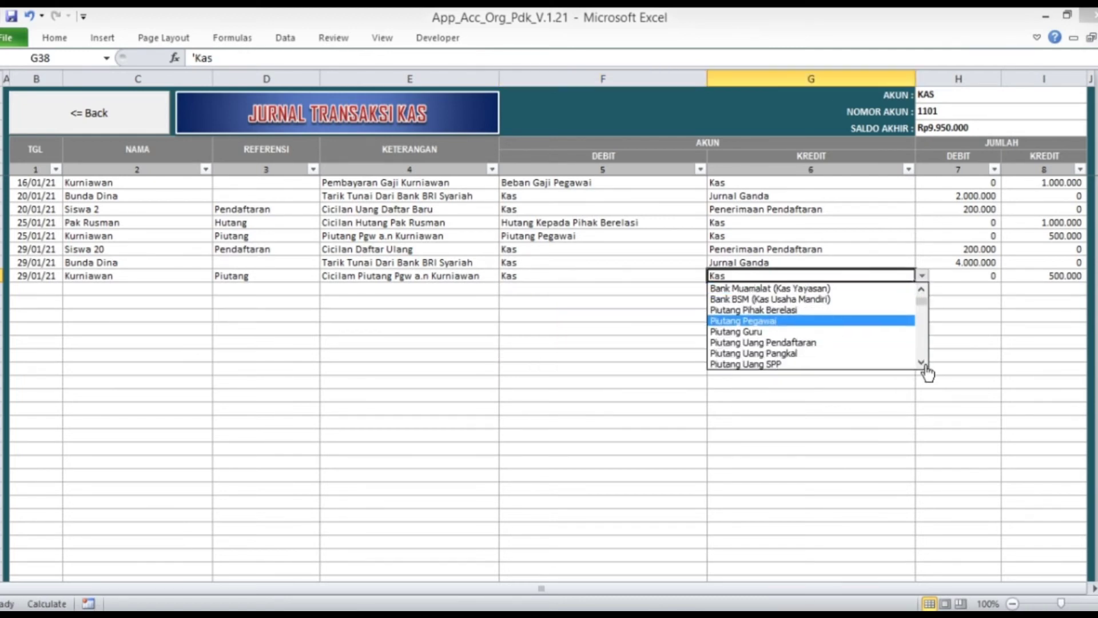
left_click(766, 322)
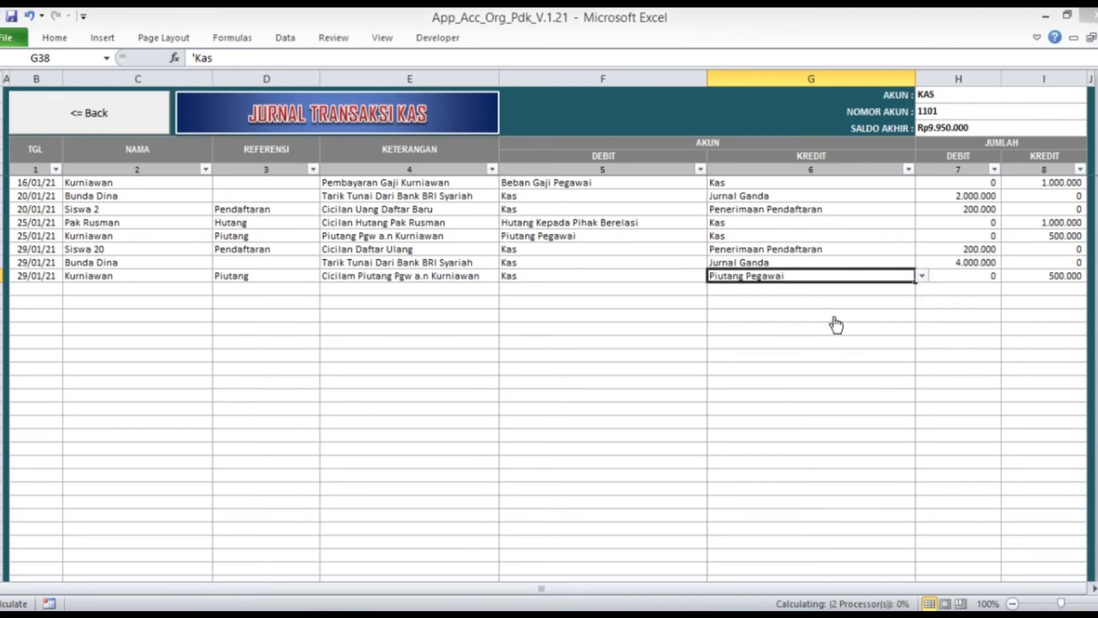
Enter 0 as the credit amount and 250000 as the debit amount
key("Tab")
key("Tab")
type("0")
key("shift+Tab")
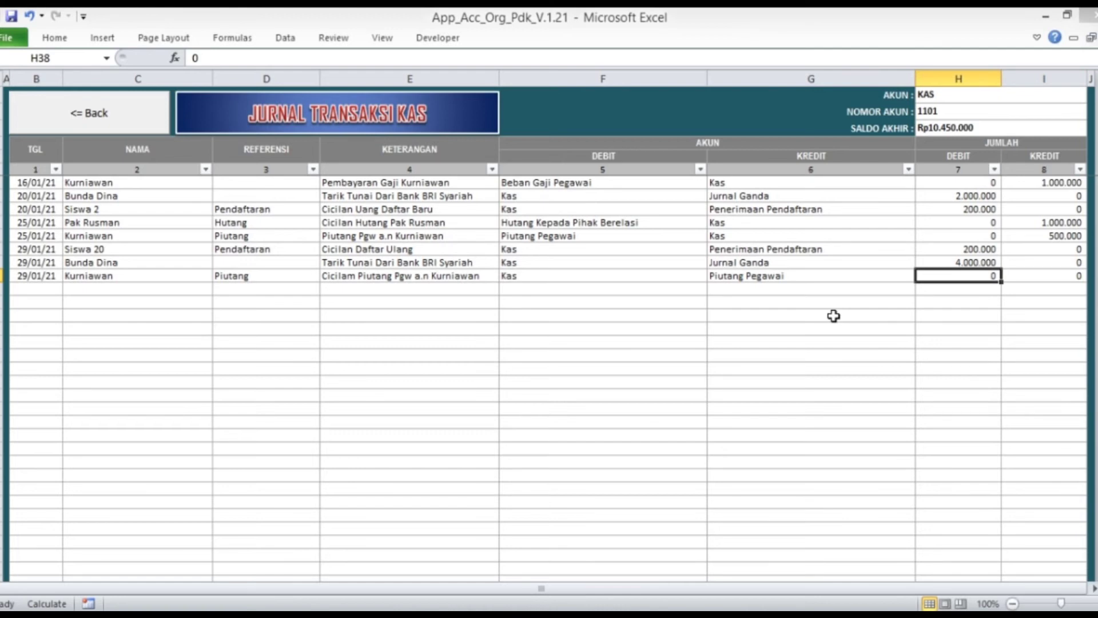
type("25000")
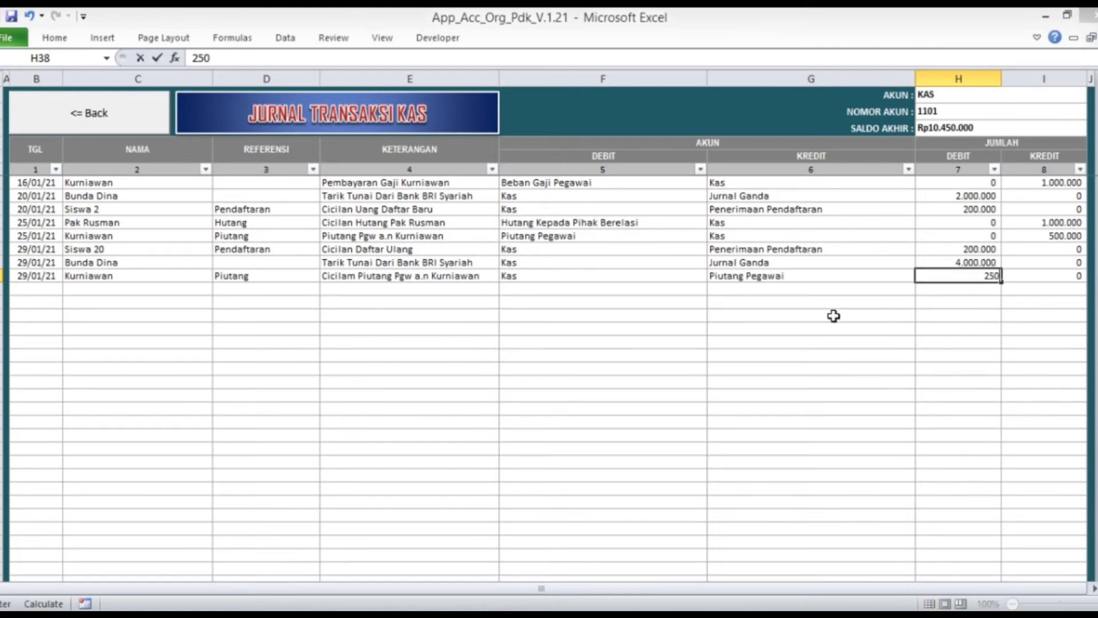
type("0")
key("Return")
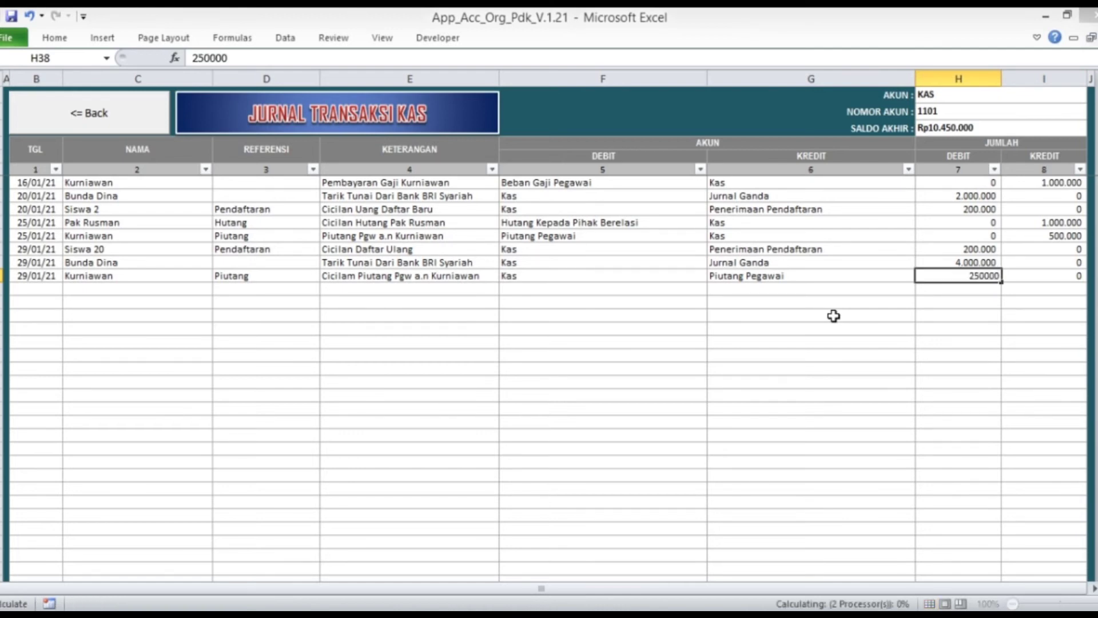
Go back to the main page and look over the Rincian Piutang and donation receipts details
left_click(83, 117)
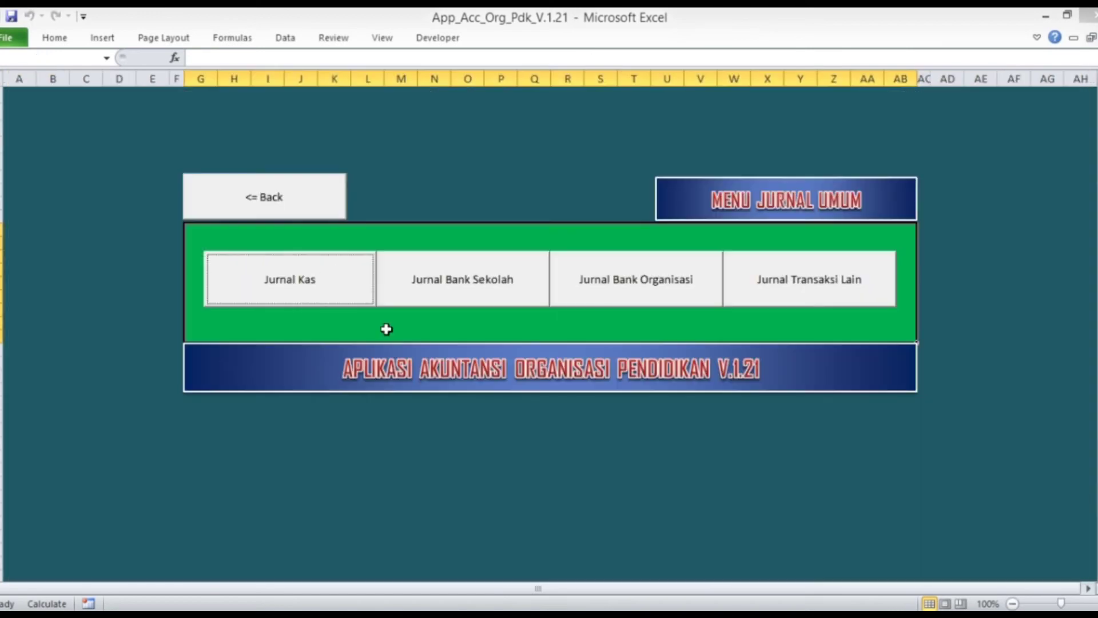
left_click(289, 211)
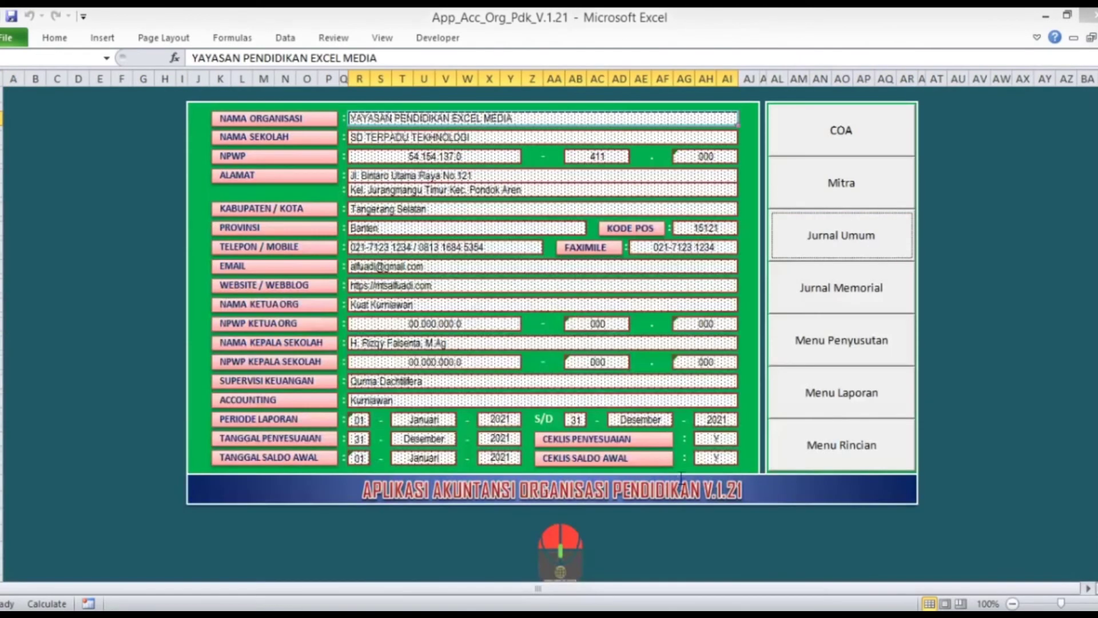
left_click(776, 464)
left_click(591, 328)
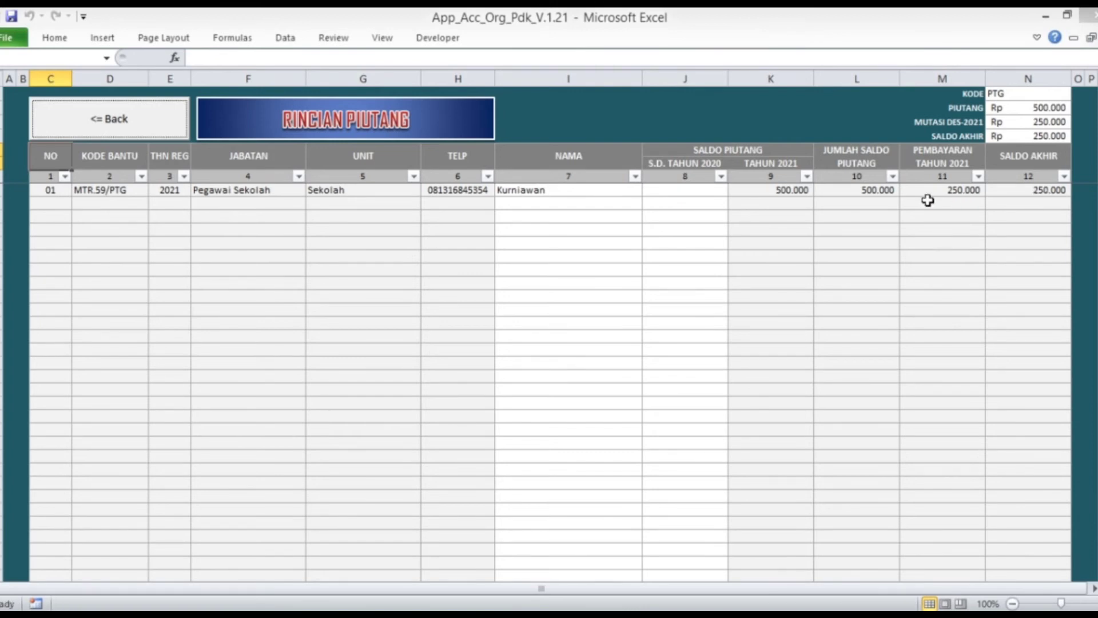
left_click(109, 116)
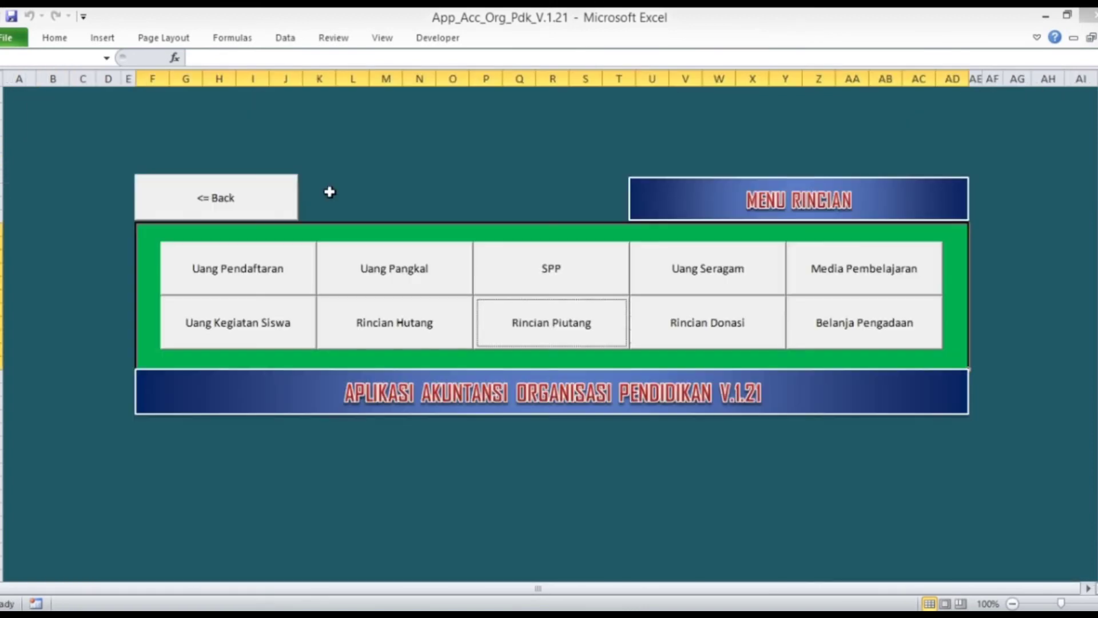
left_click(707, 329)
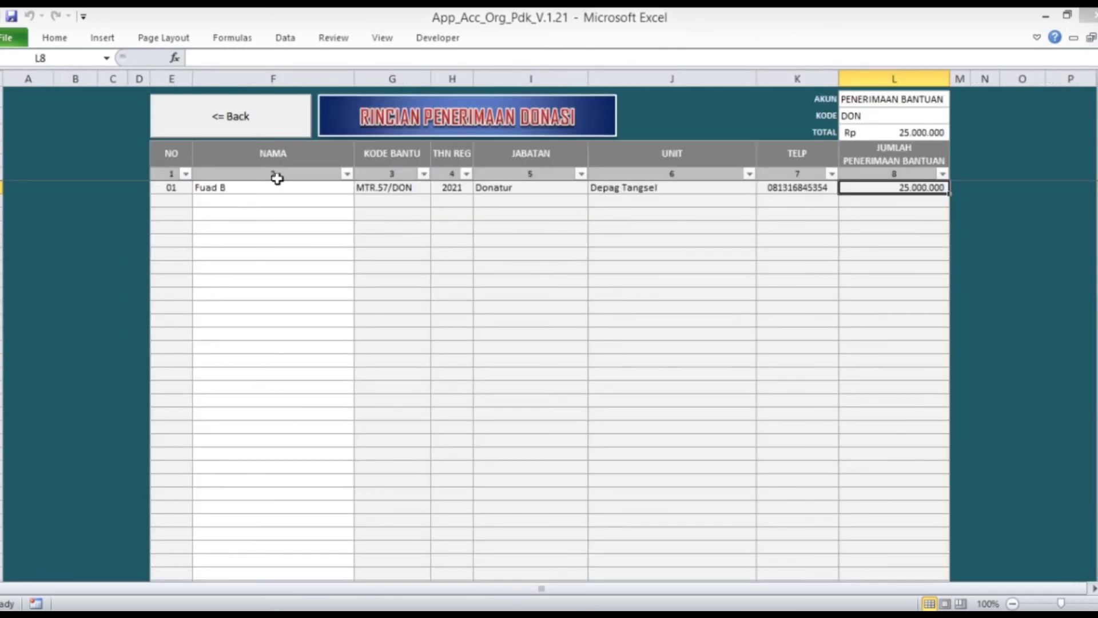
Check the school bank journal, then reopen the donation receipts table showing the 25.000.000 Depag Tangsel entry
left_click(198, 130)
left_click(244, 194)
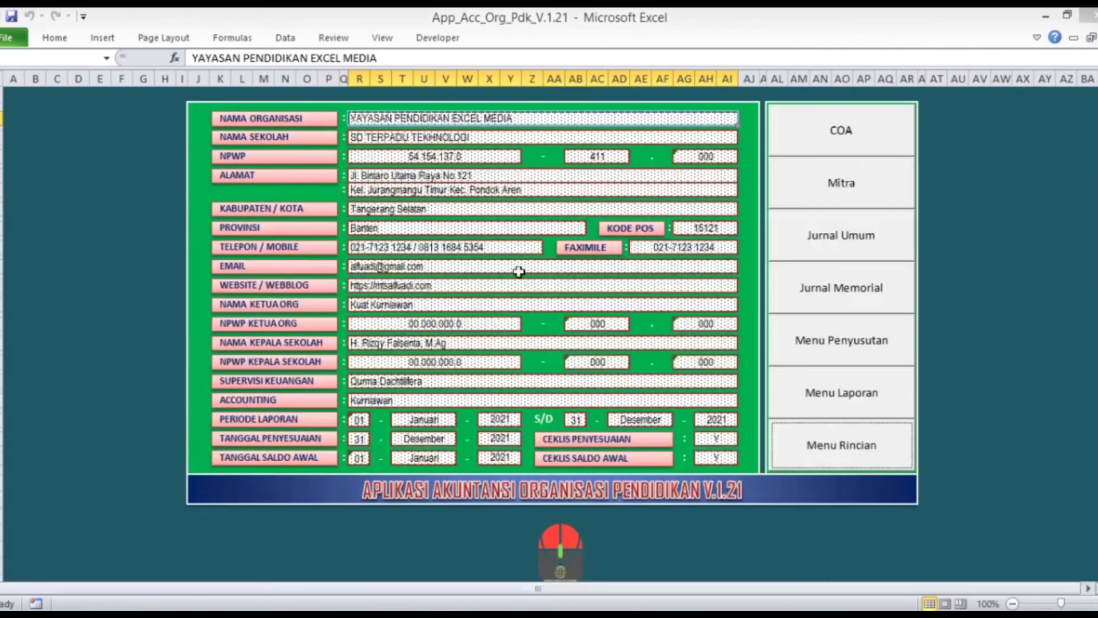
left_click(843, 239)
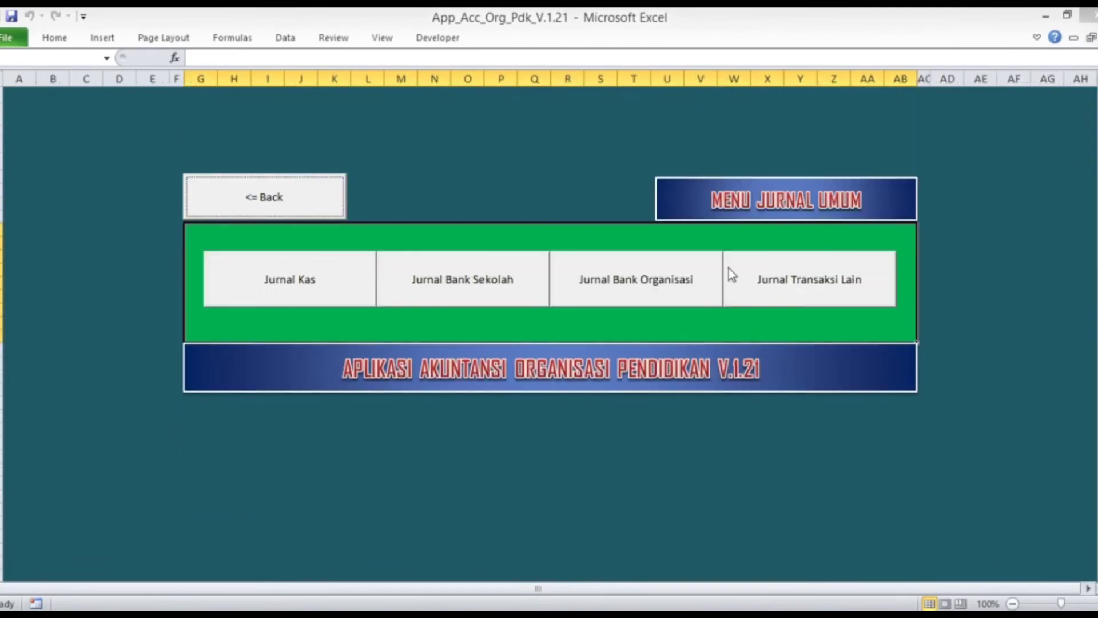
left_click(515, 283)
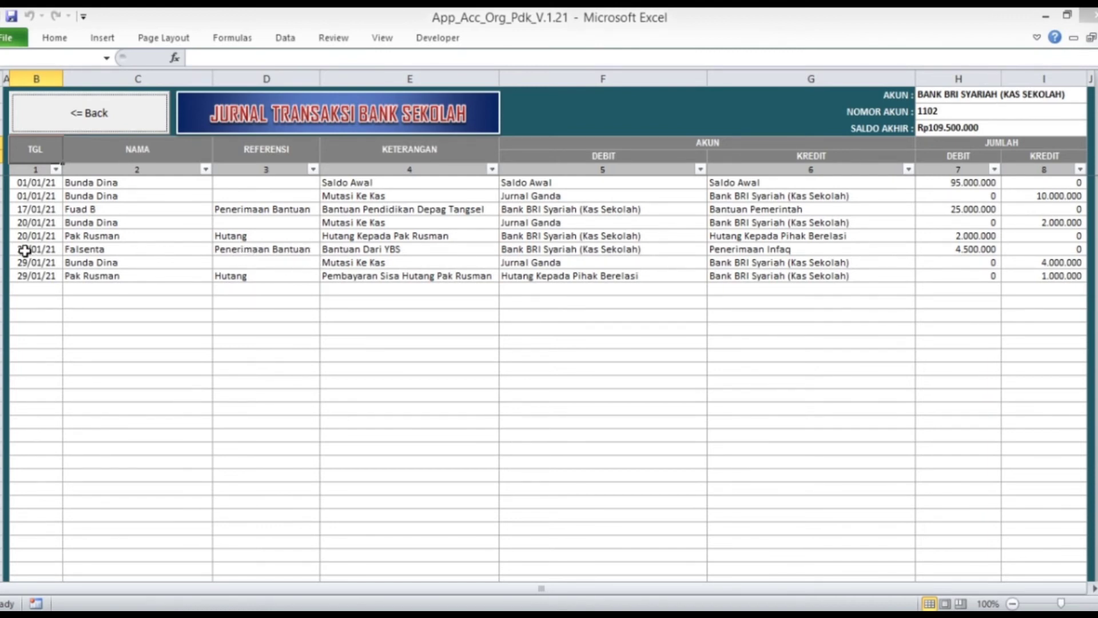
left_click(142, 128)
left_click(294, 179)
left_click(898, 455)
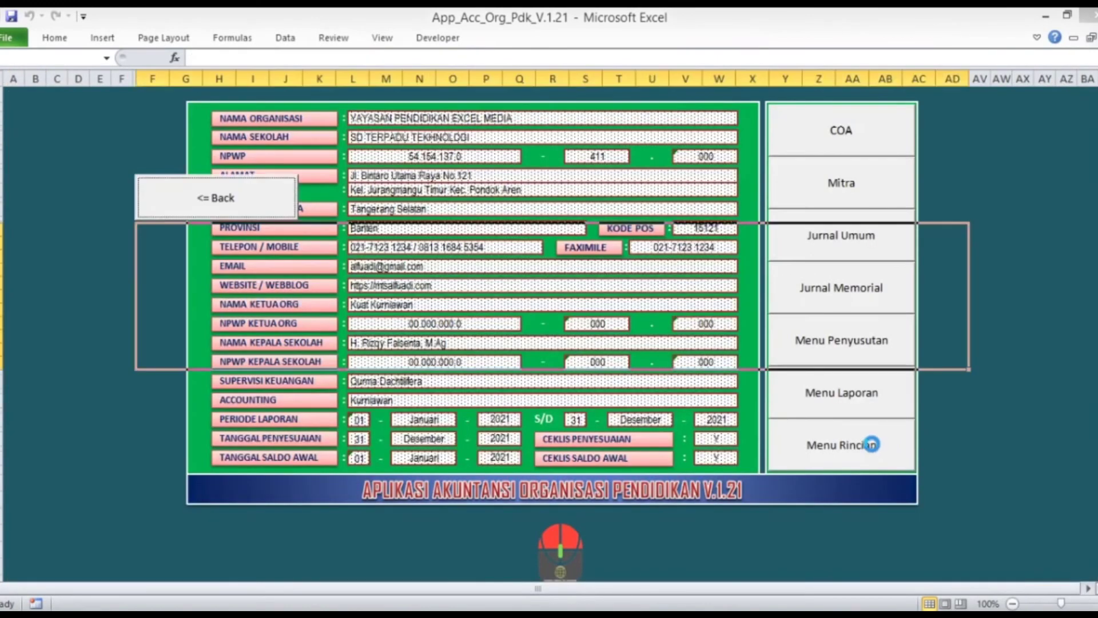
left_click(709, 337)
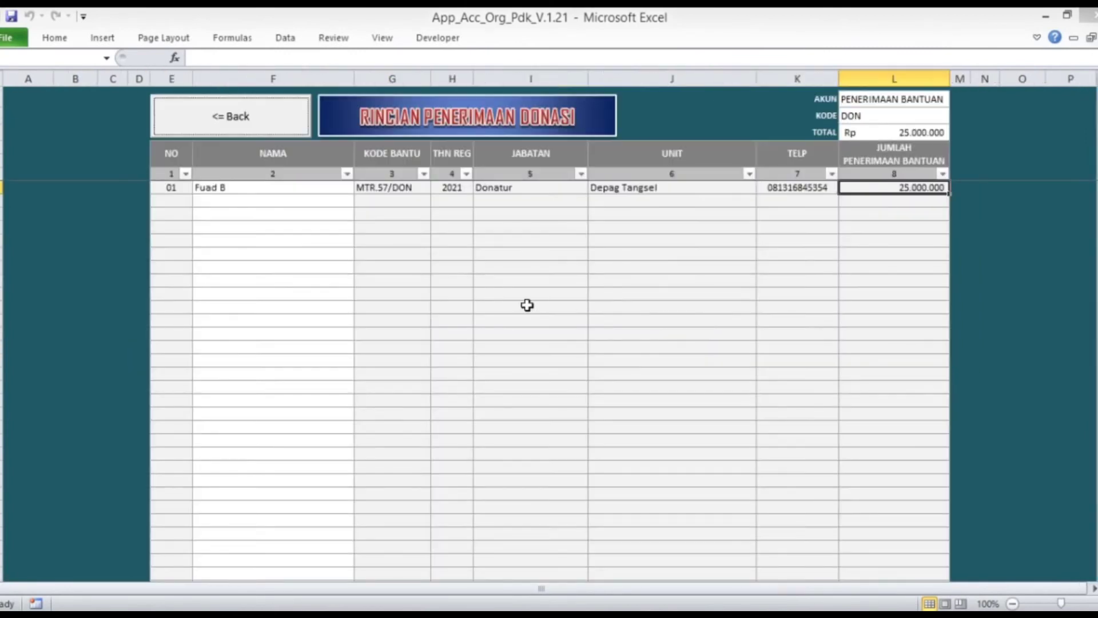
Choose Falsenta in a new donor row for 4.500.000, making the total 29.500.000, then return to Menu Rincian
left_click(294, 203)
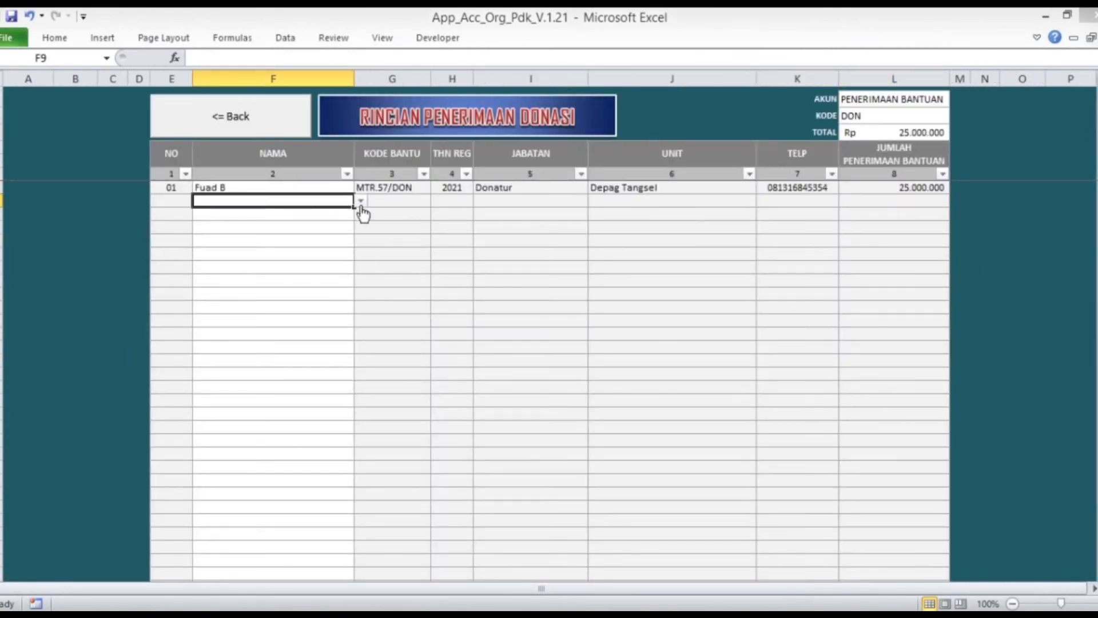
left_click(361, 200)
scroll(363, 218, "up", 1)
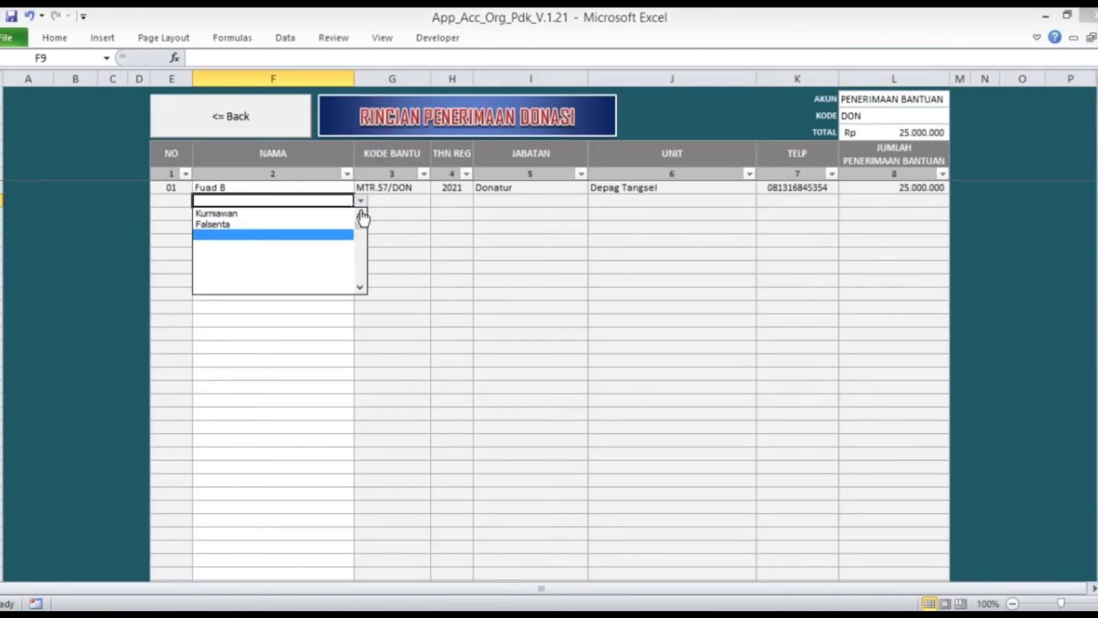
left_click(306, 233)
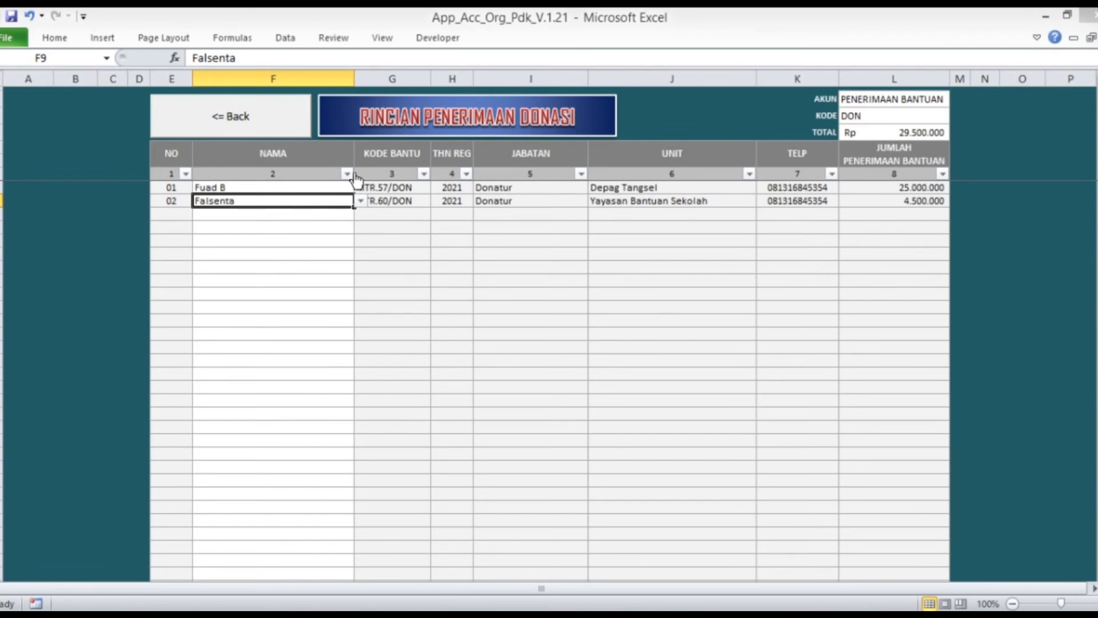
left_click(175, 152)
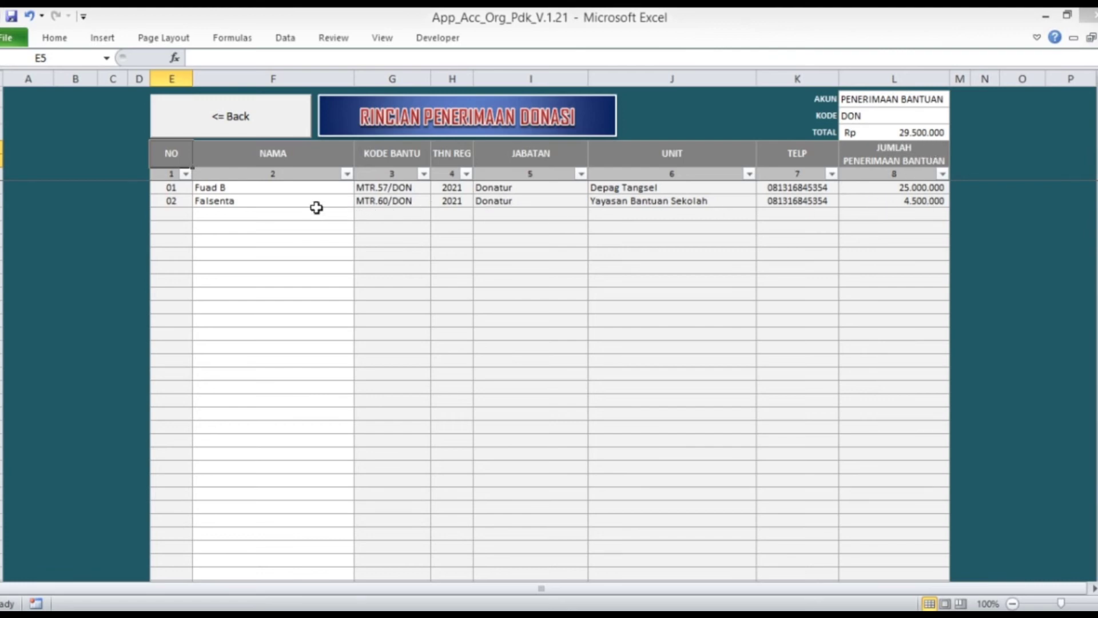
left_click(207, 126)
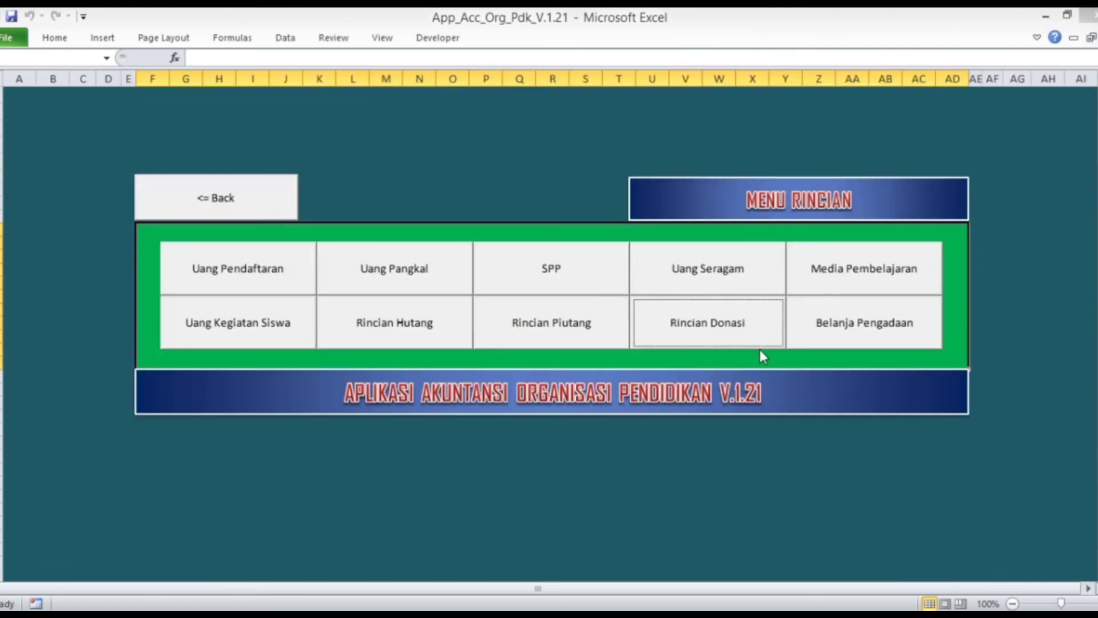
View the Rincian Belanja Pengadaan sheet totalling Rp1.000.000, then go to Menu Penyusutan
left_click(865, 337)
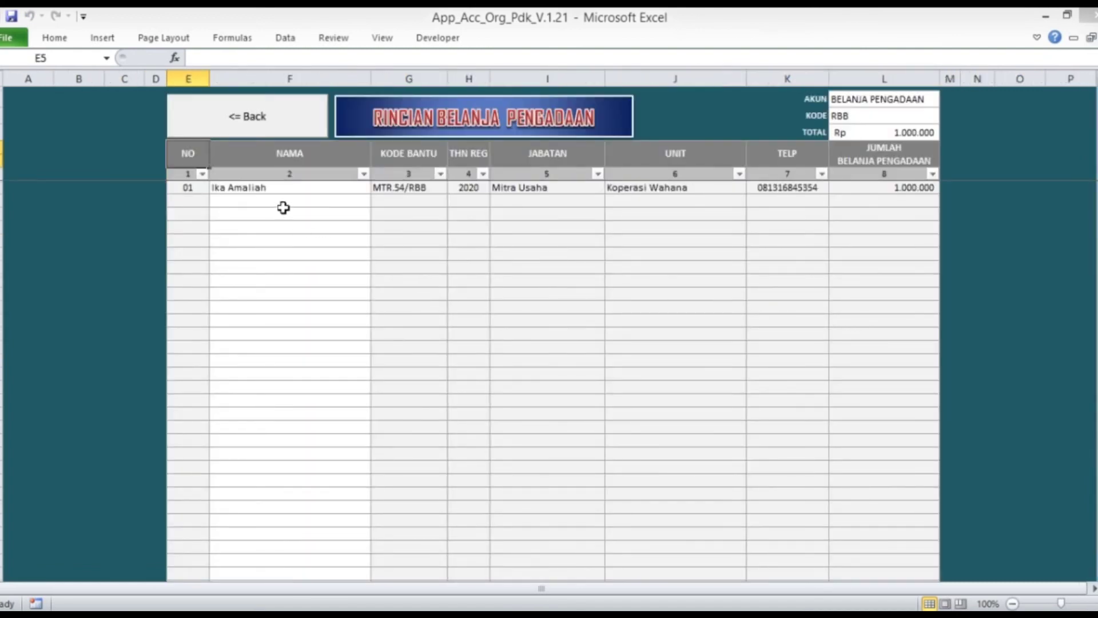
left_click(272, 125)
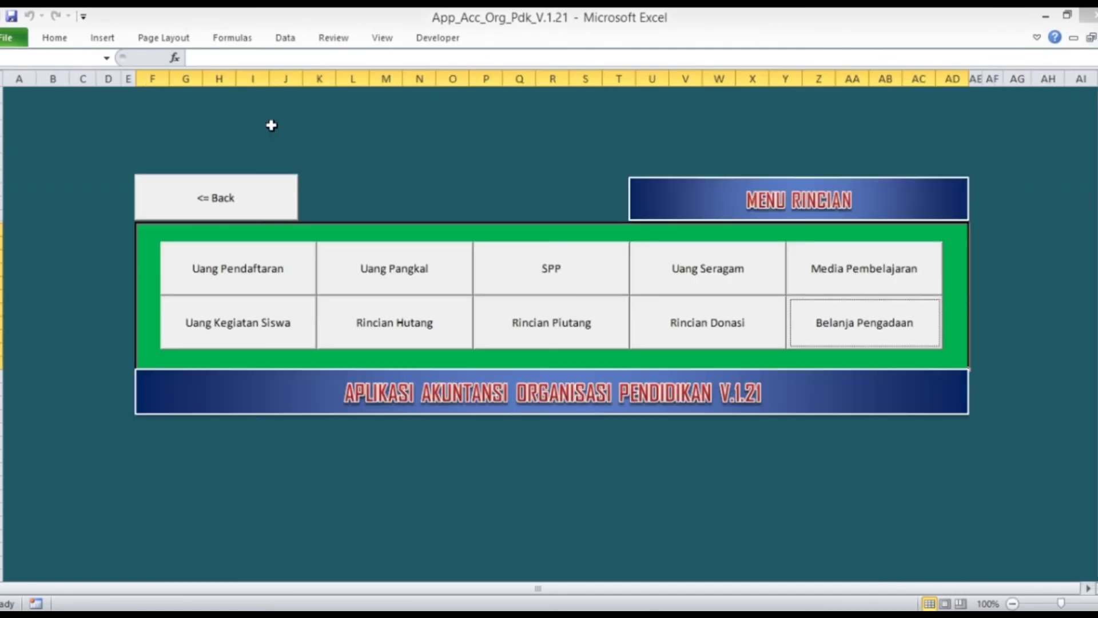
left_click(216, 198)
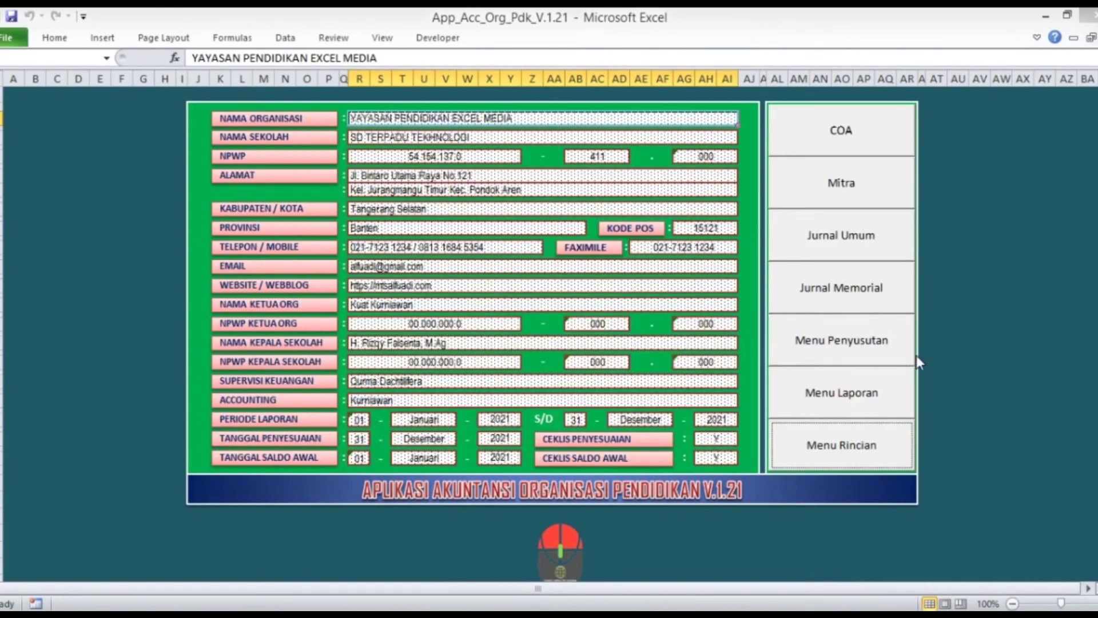
left_click(854, 347)
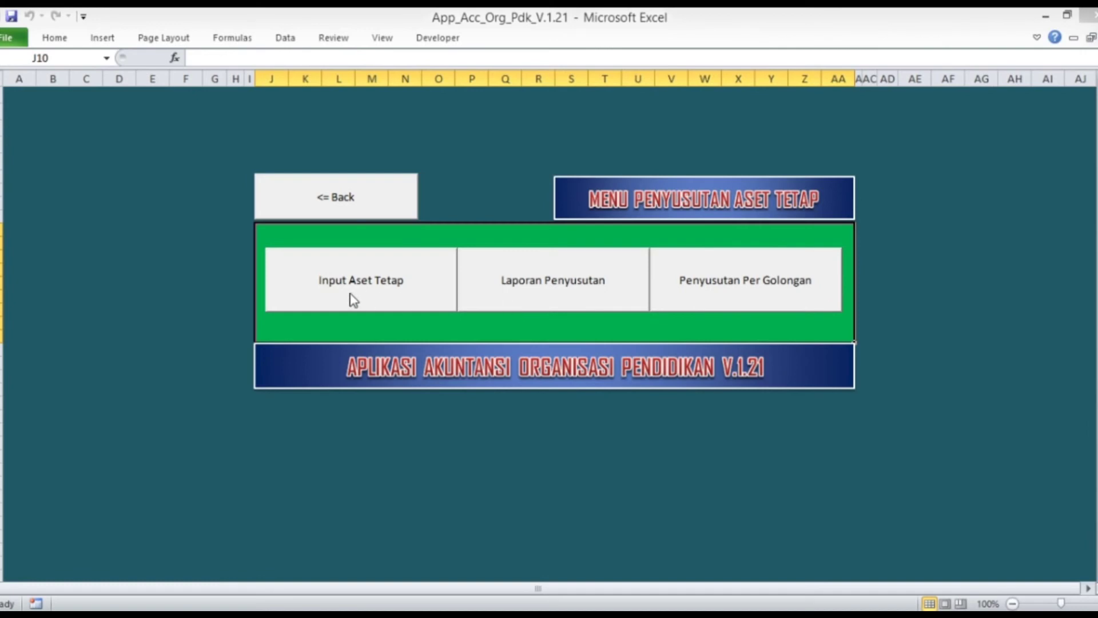
In the fixed-asset input list, start row 22 with asset class Peralatan Kantor
left_click(349, 293)
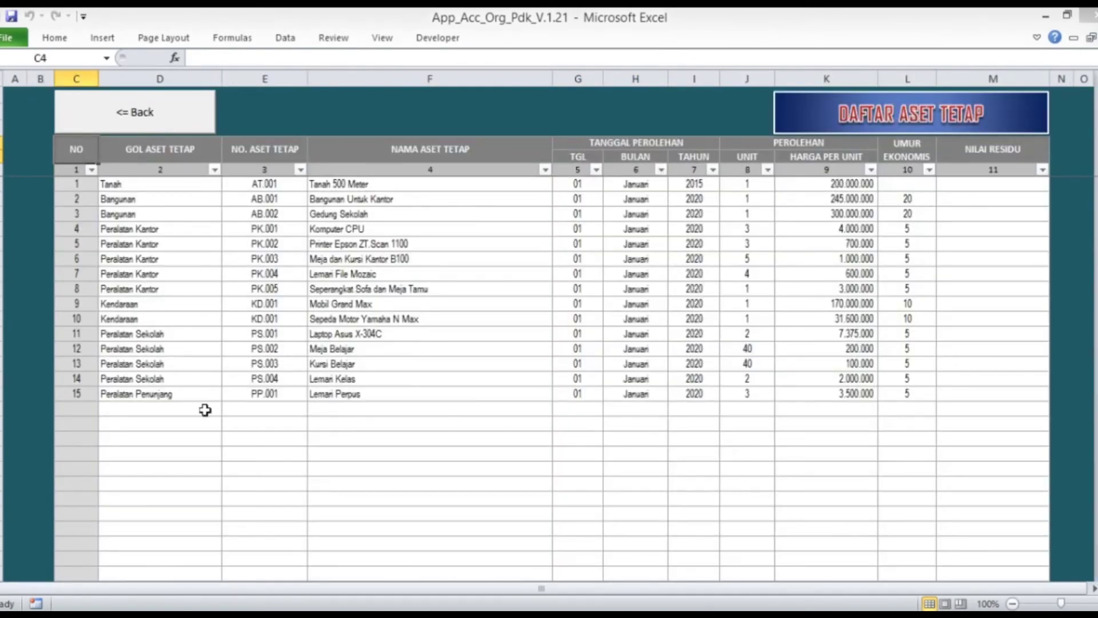
left_click(133, 406)
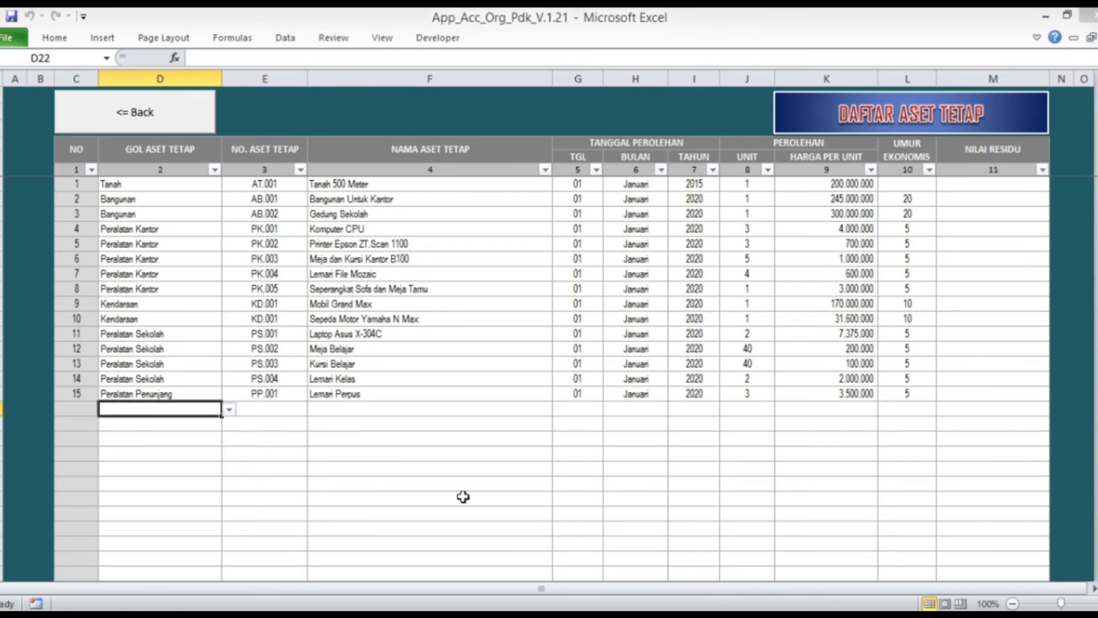
left_click(229, 409)
left_click(229, 423)
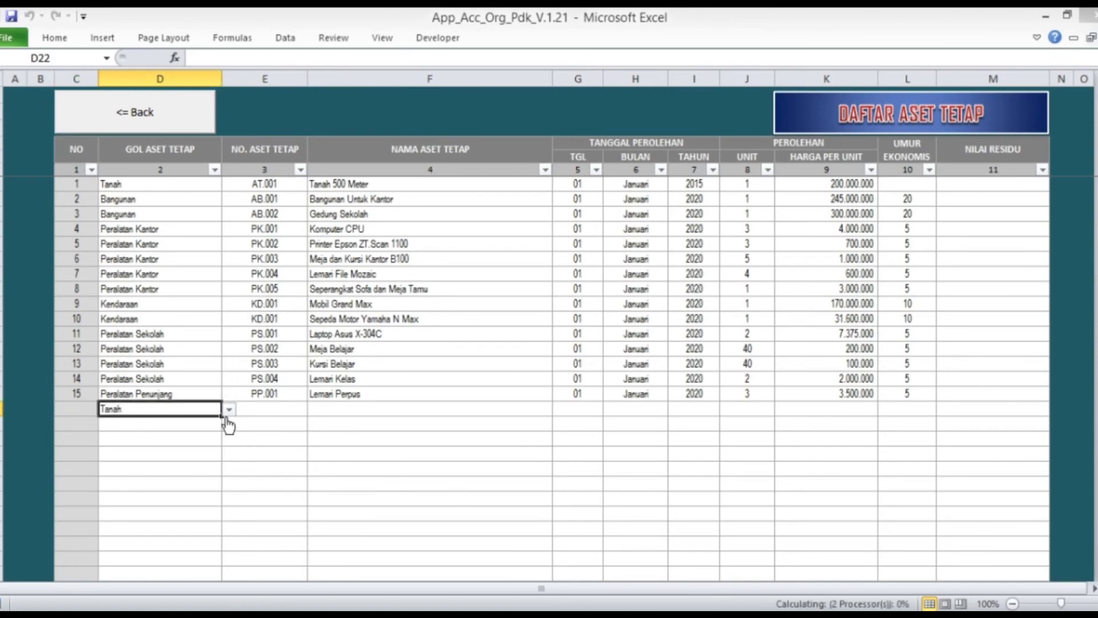
left_click(228, 410)
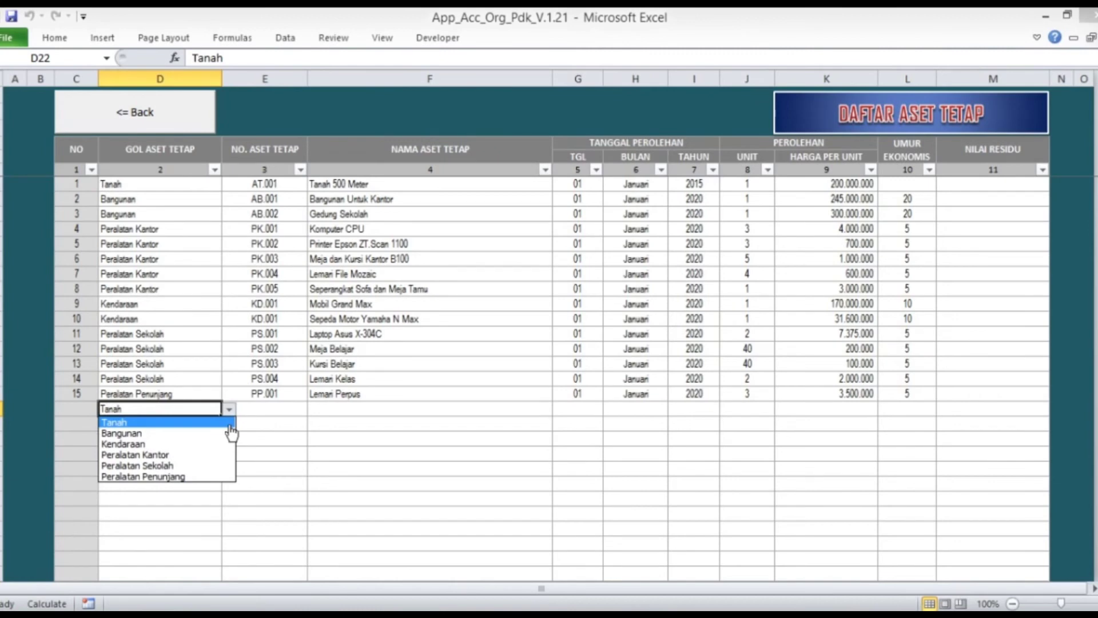
left_click(173, 457)
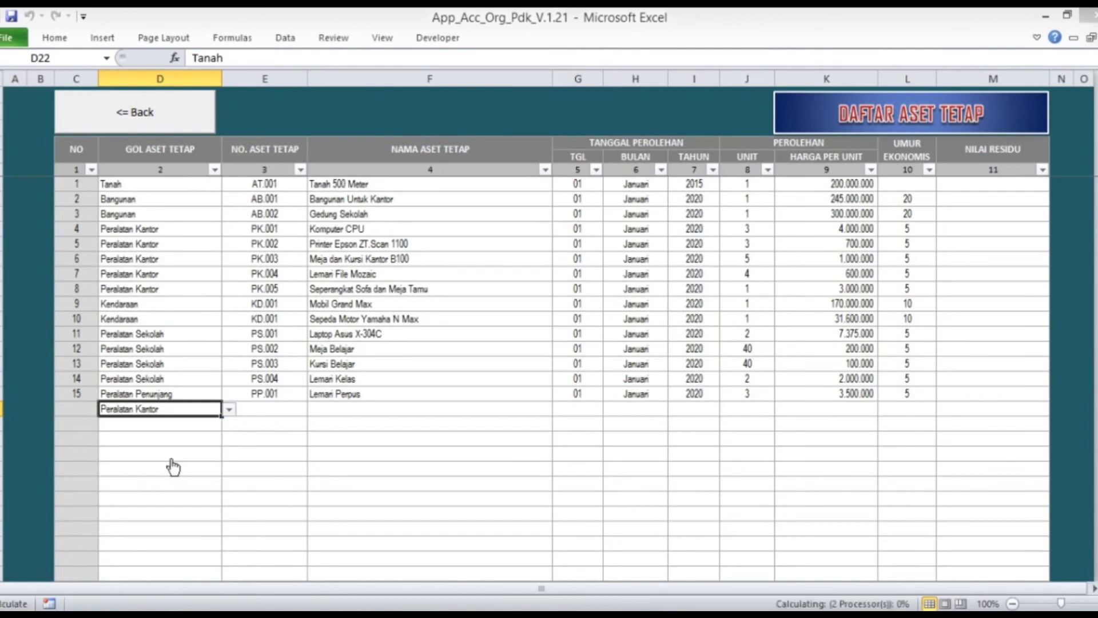
Give the new asset number PK.006 and the name Laptop Asus X-304C
left_click(283, 410)
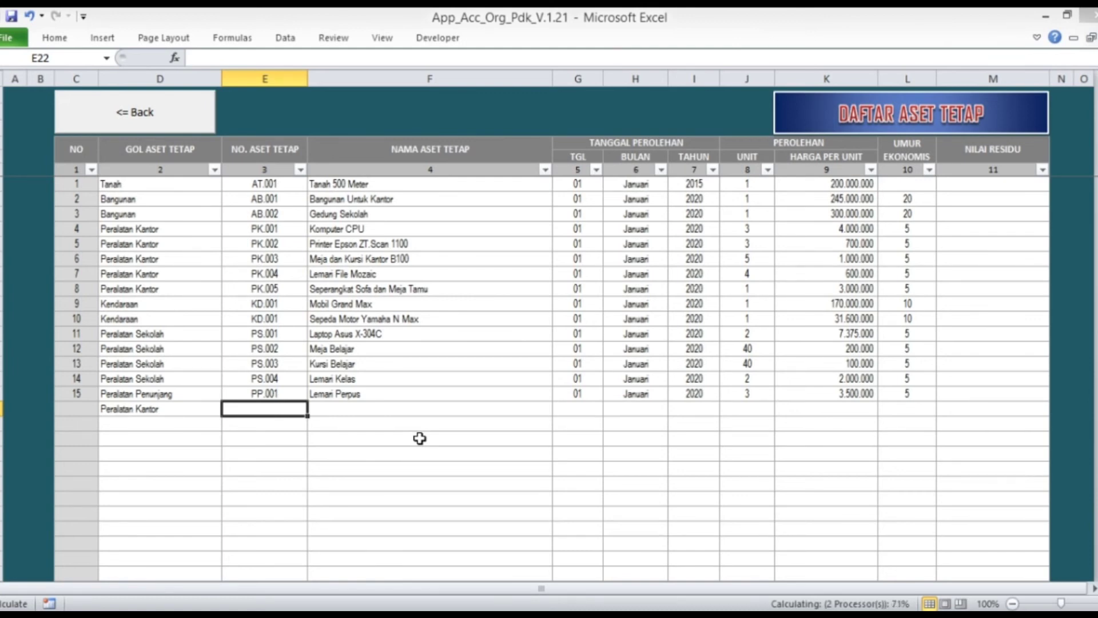
type("PK")
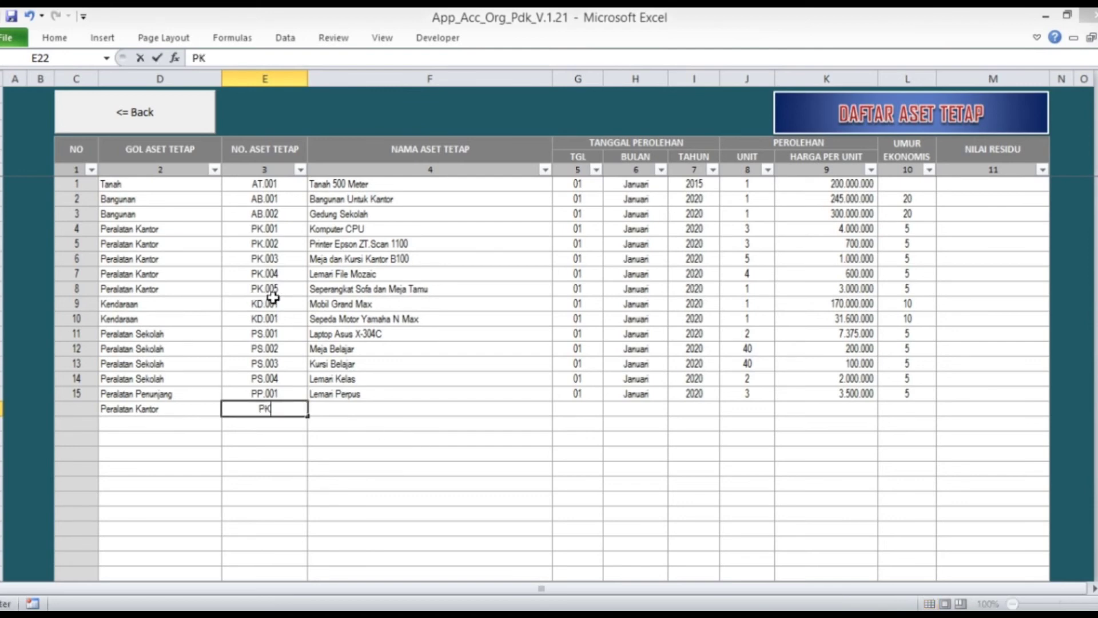
type(".006")
key("Tab")
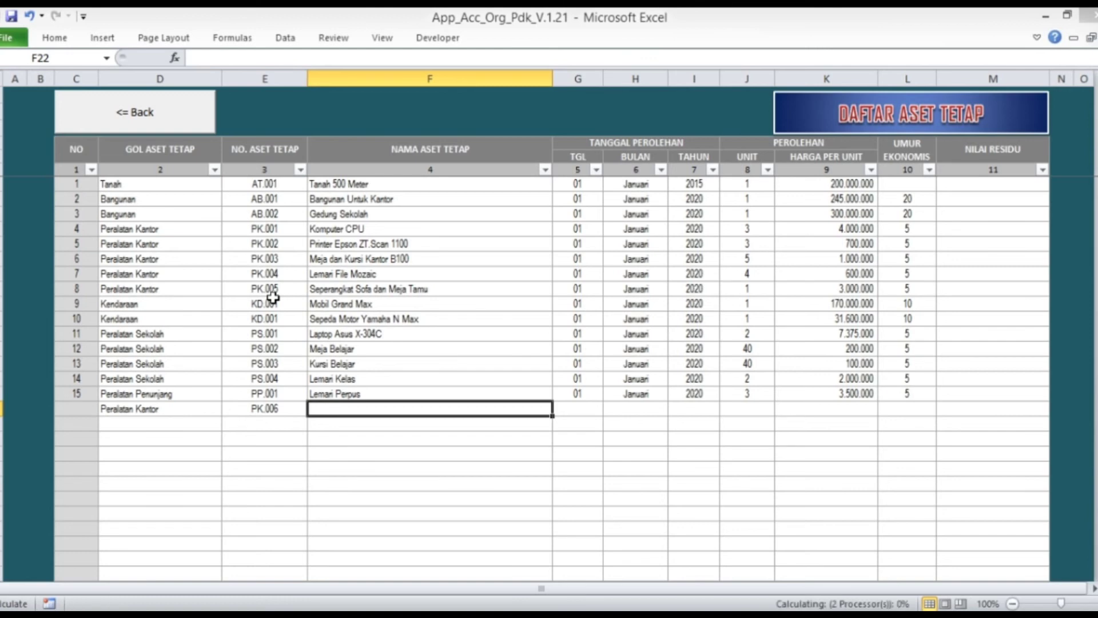
type("I")
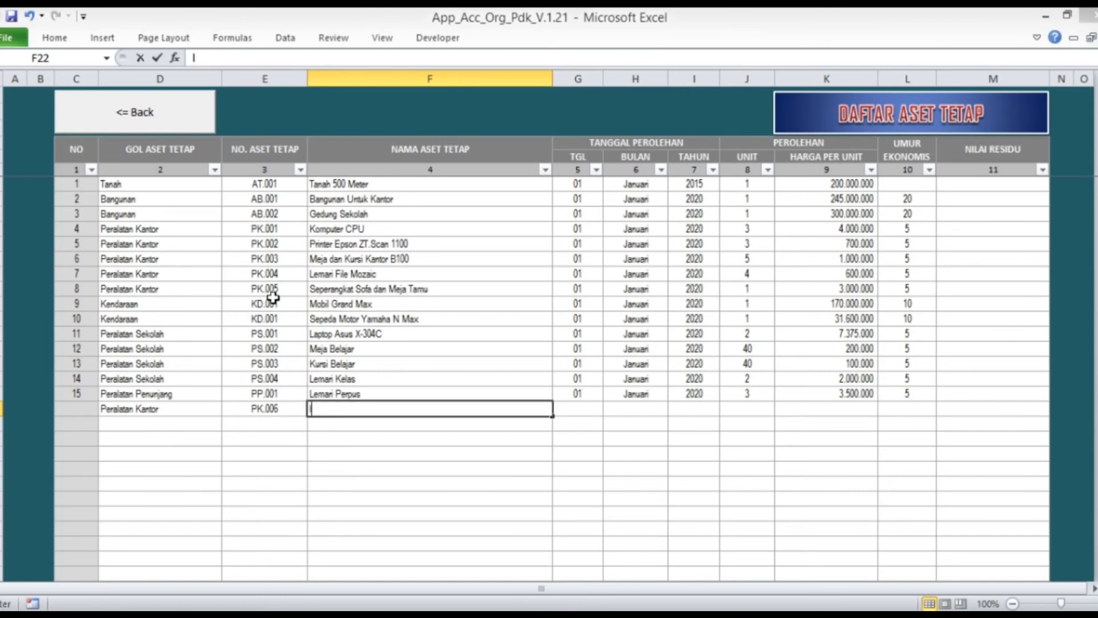
key("BackSpace")
type("Laptop Asus X-304C")
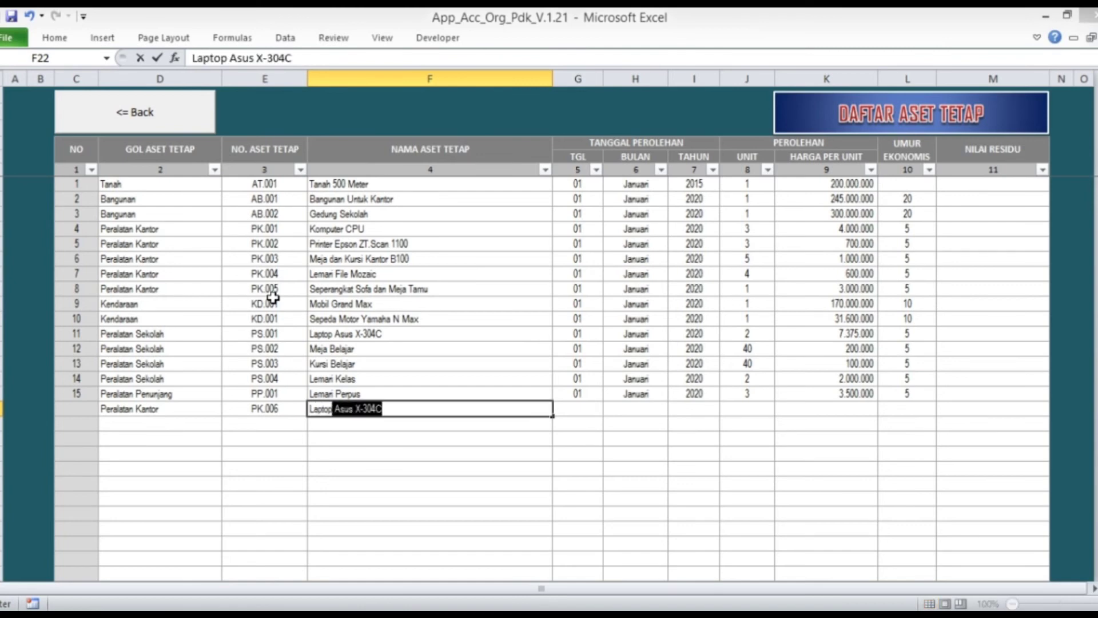
key("Tab")
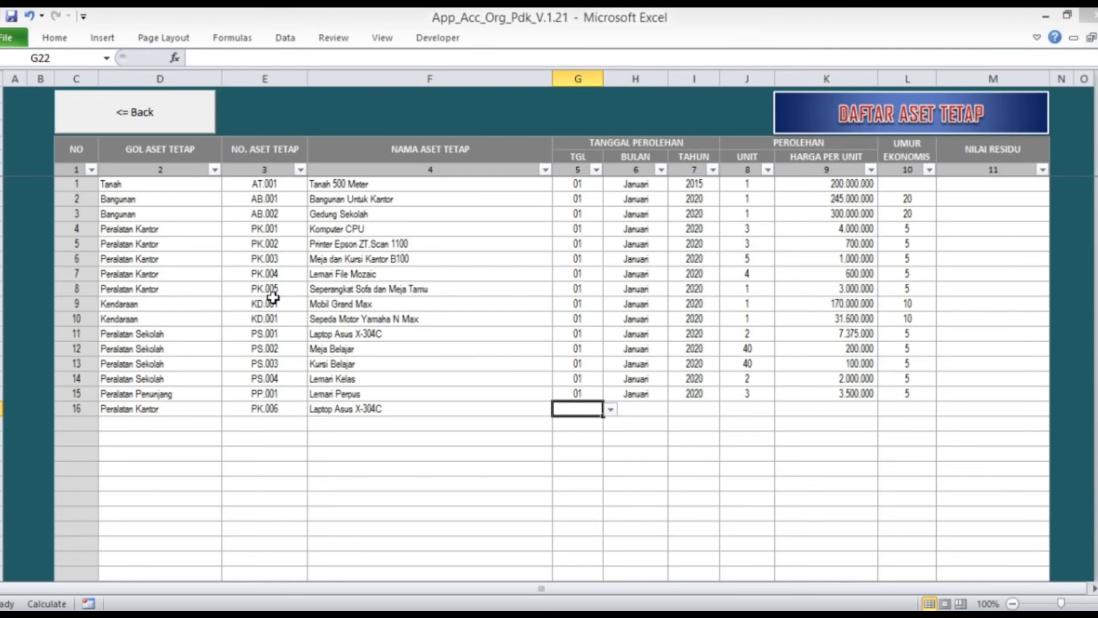
Set the laptop's acquisition date to 29 Januari 2001
left_click(609, 411)
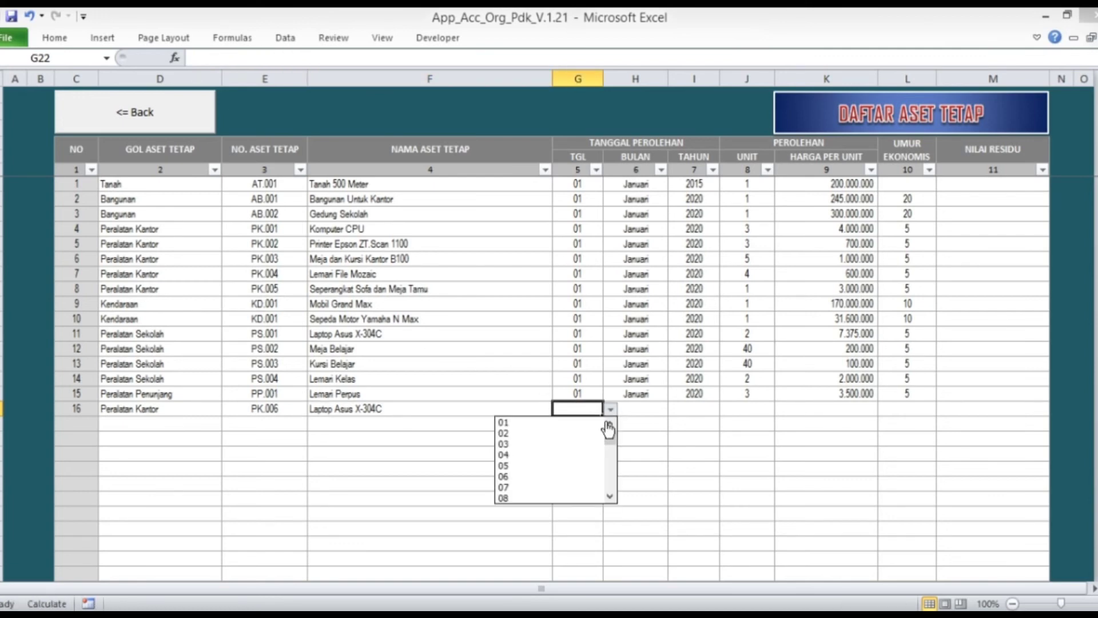
left_click_drag(610, 497, 610, 497)
left_click(578, 497)
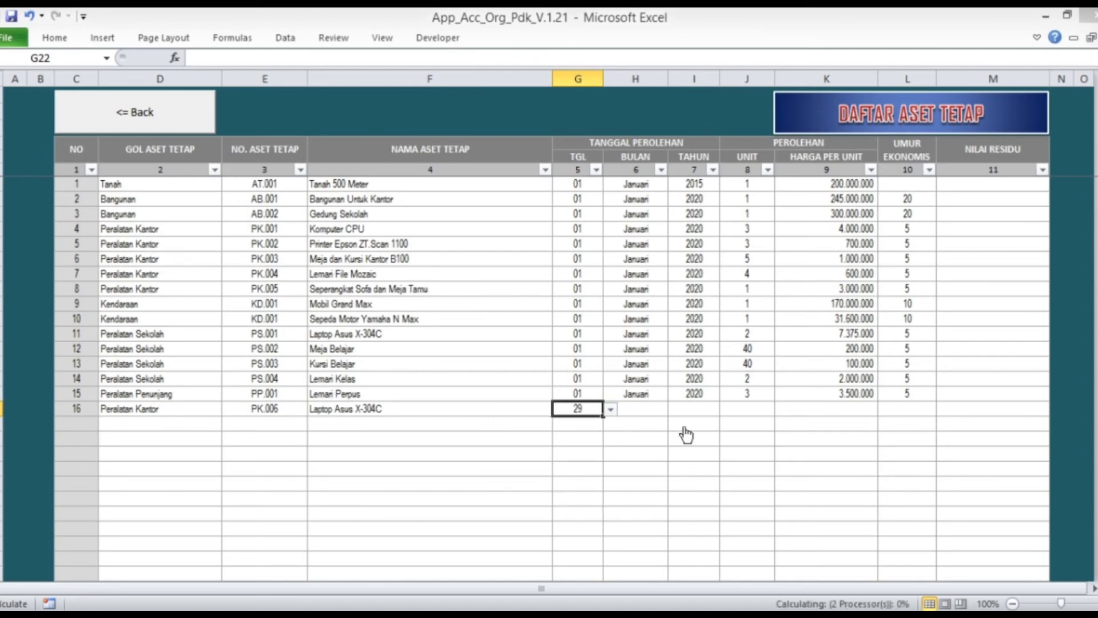
left_click(637, 407)
left_click(675, 409)
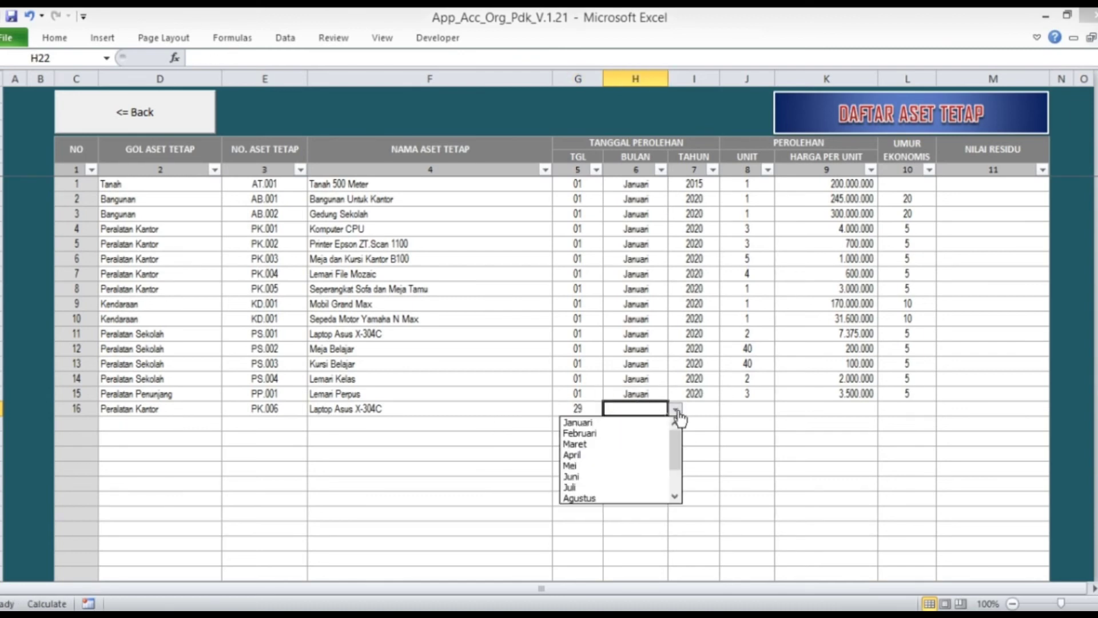
left_click(620, 424)
left_click(708, 409)
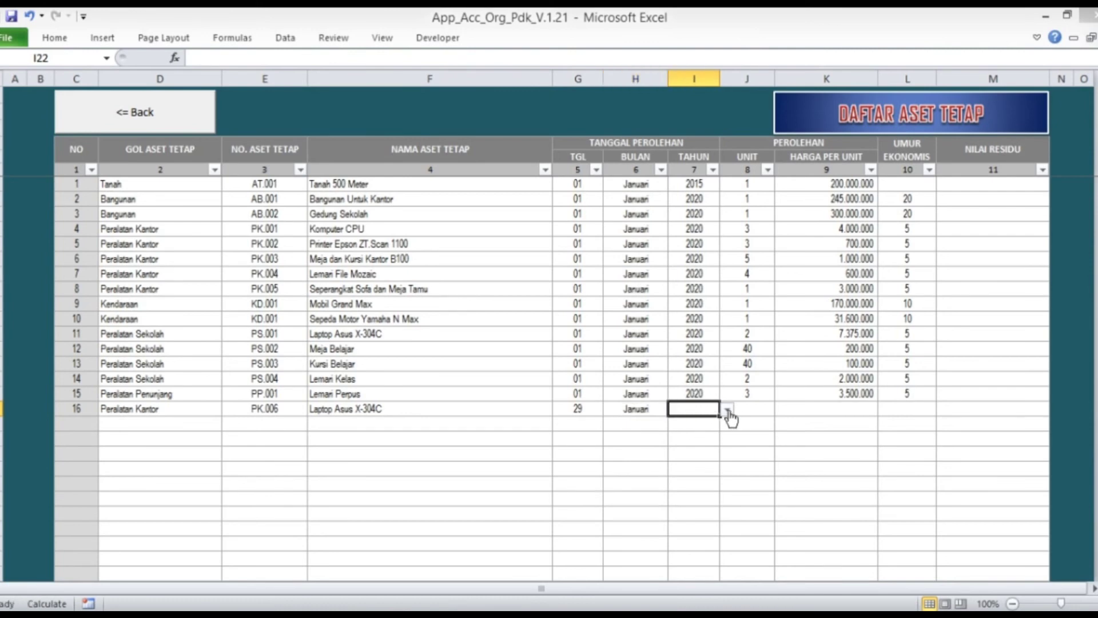
left_click(727, 410)
left_click(695, 434)
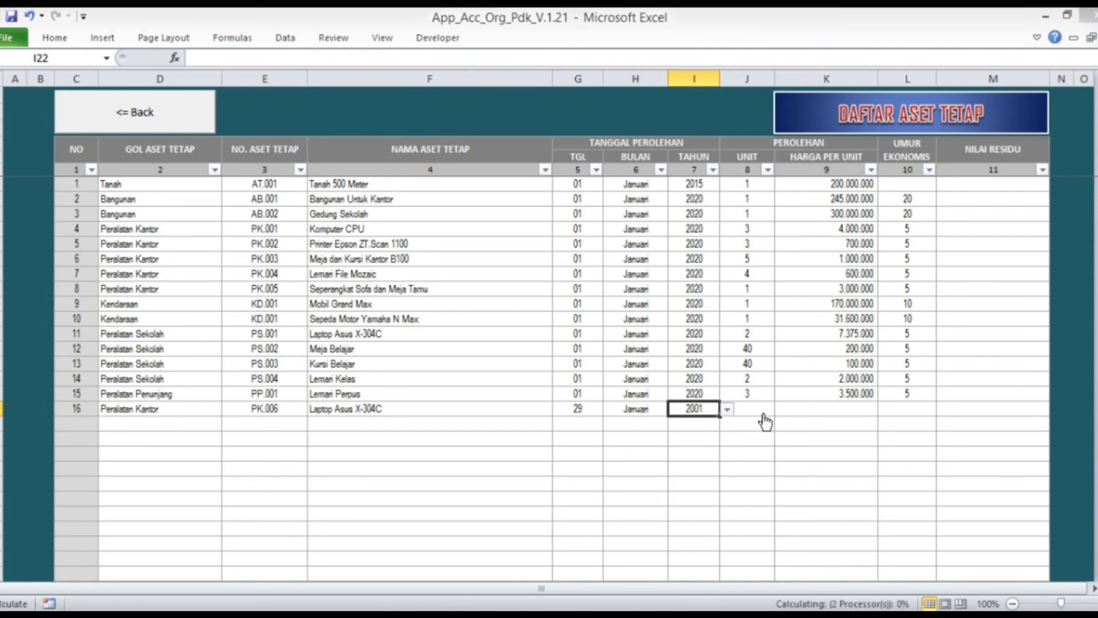
Enter 1 unit at 7550000 per unit with a 5-year life, then return to the depreciation menu
left_click(758, 409)
type("1")
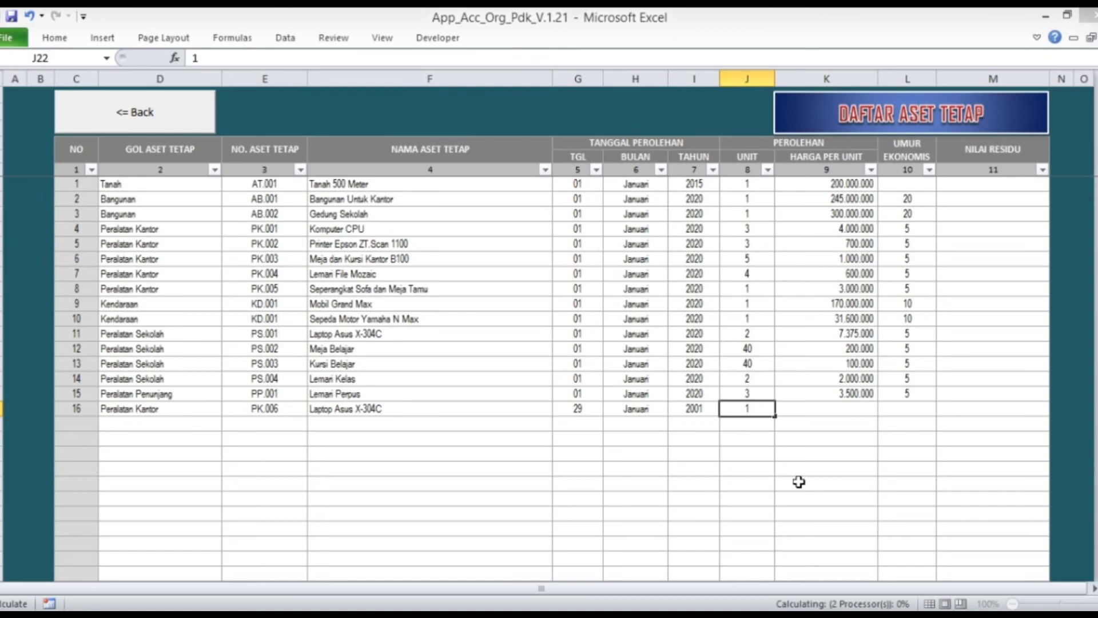
key("Return")
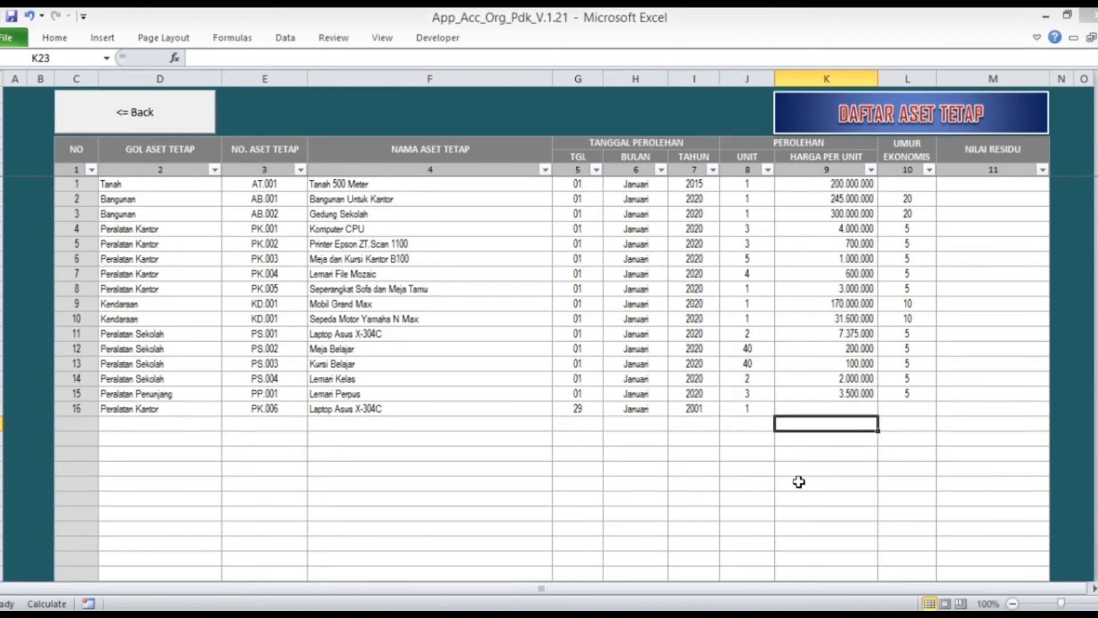
key("Up")
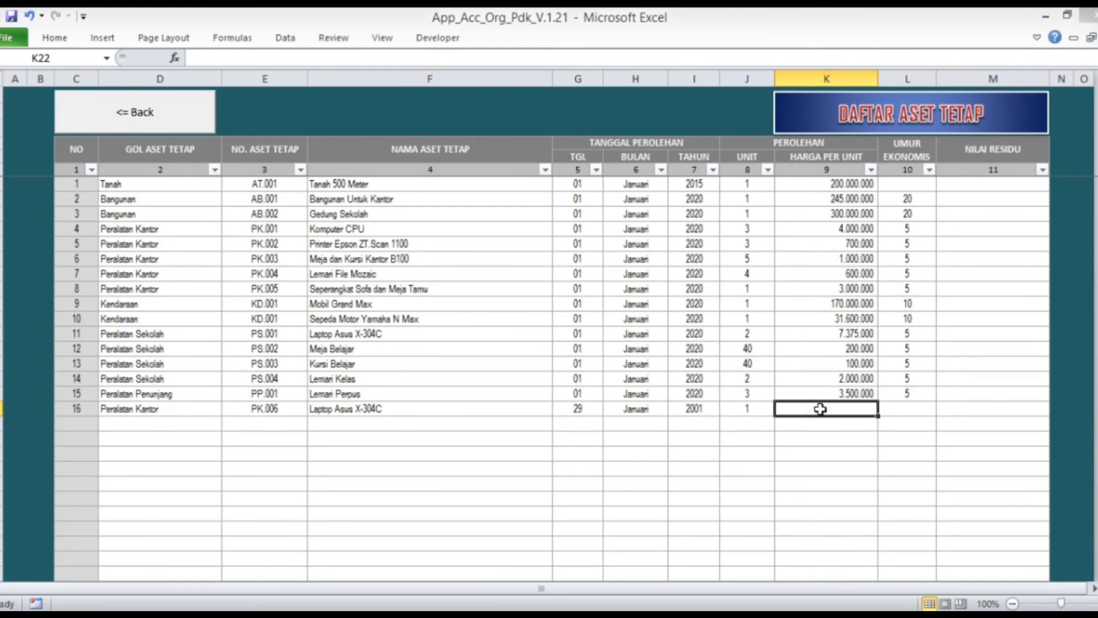
type("7")
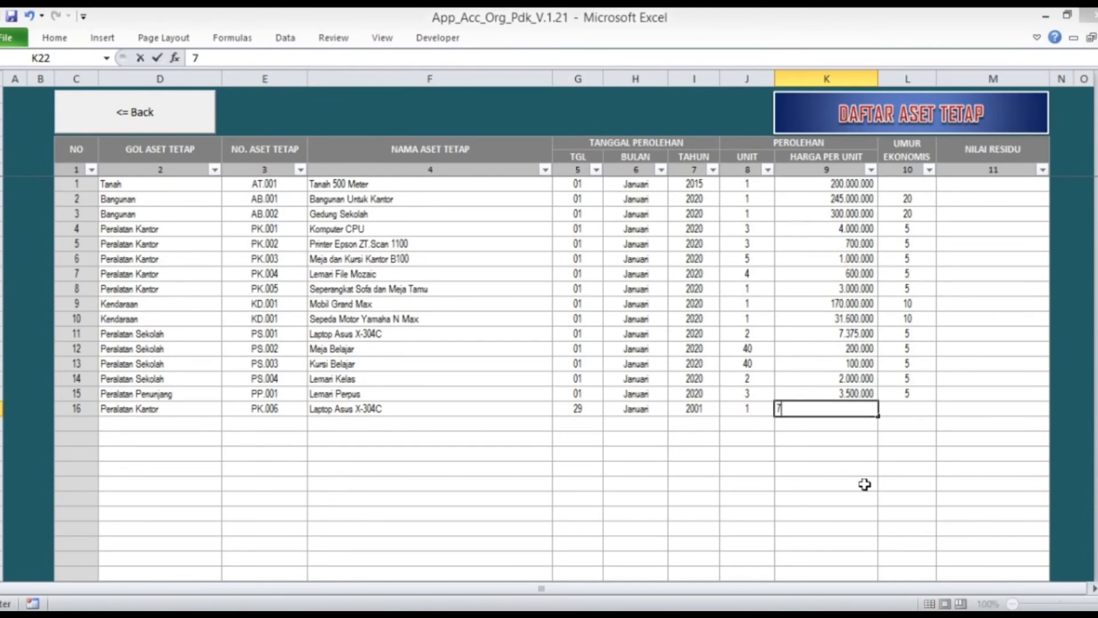
type("550000")
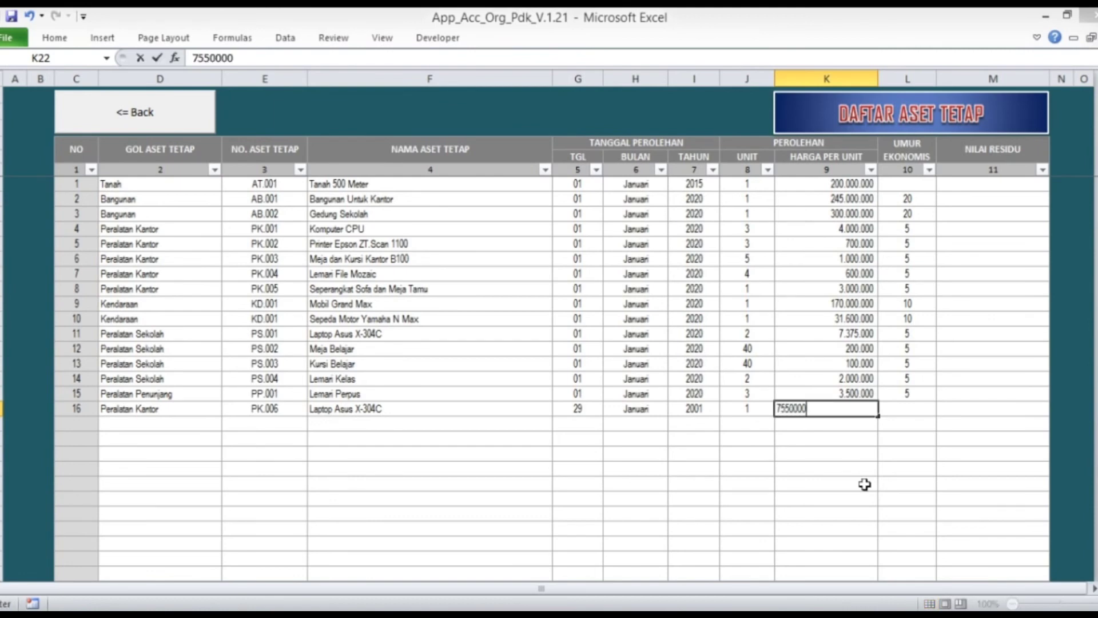
key("Tab")
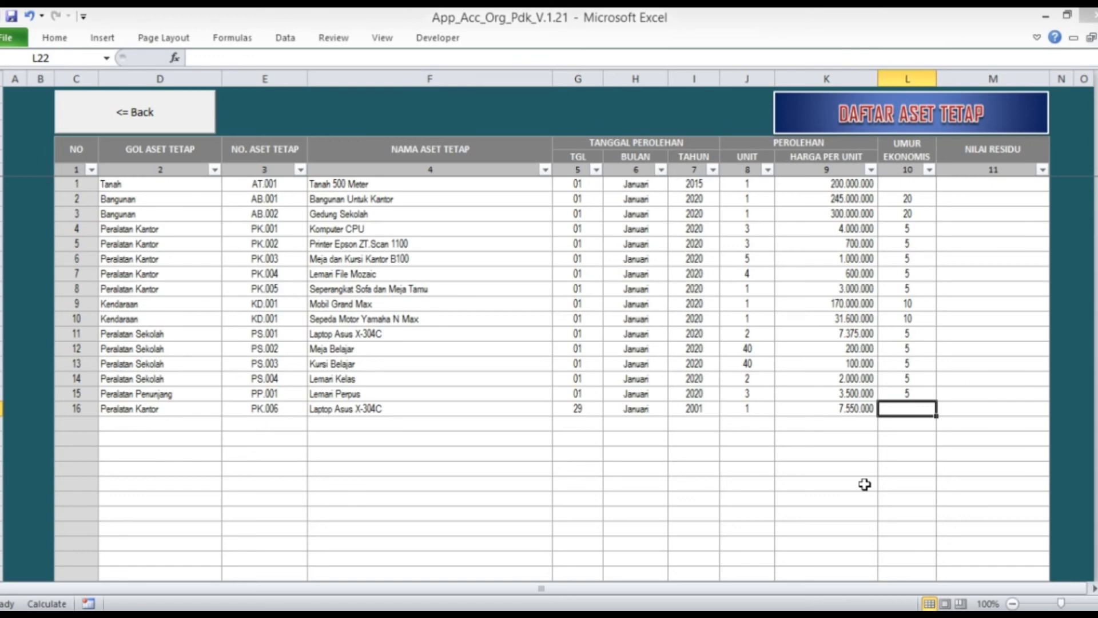
type("5")
left_click(91, 122)
Open the depreciation report and filter it to Tanah, then Bangunan, then Kendaraan
left_click(551, 282)
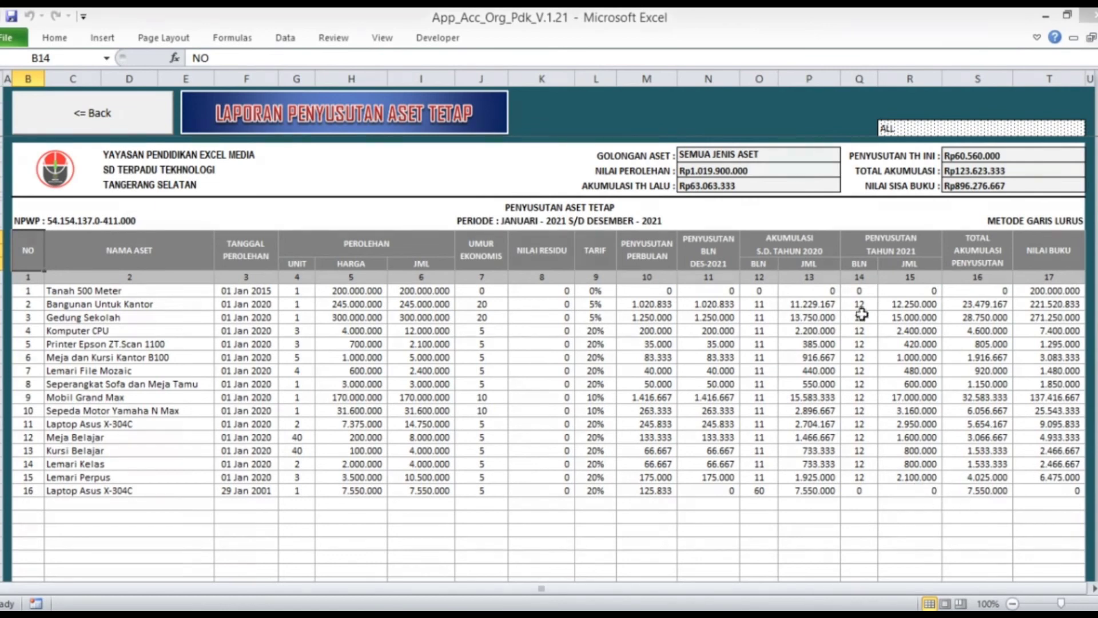
left_click(890, 131)
left_click(891, 128)
left_click(1088, 128)
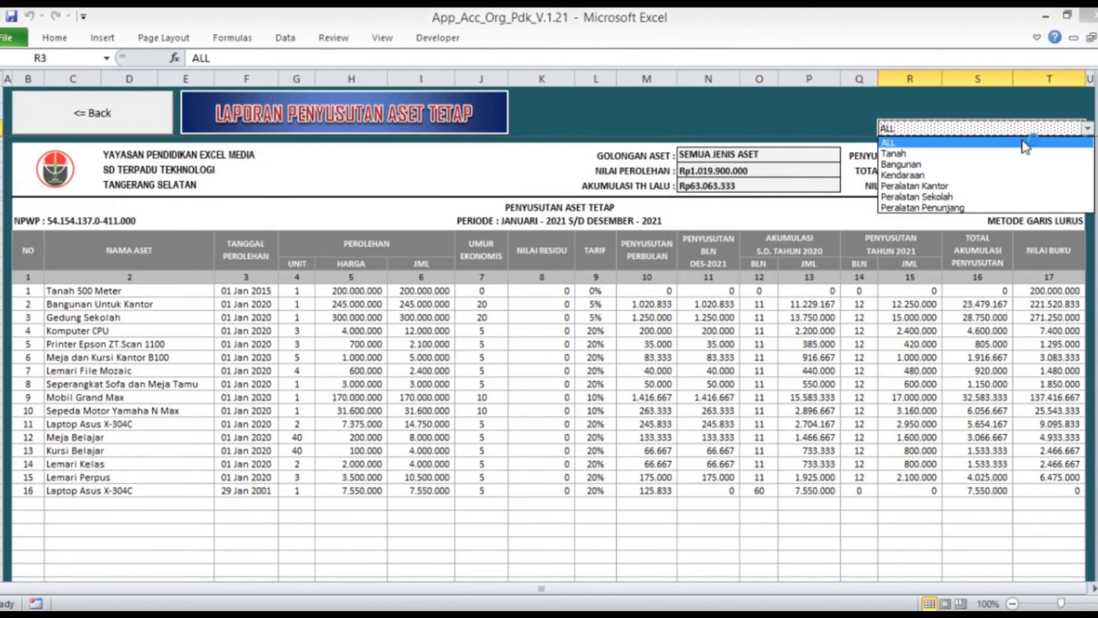
left_click(997, 154)
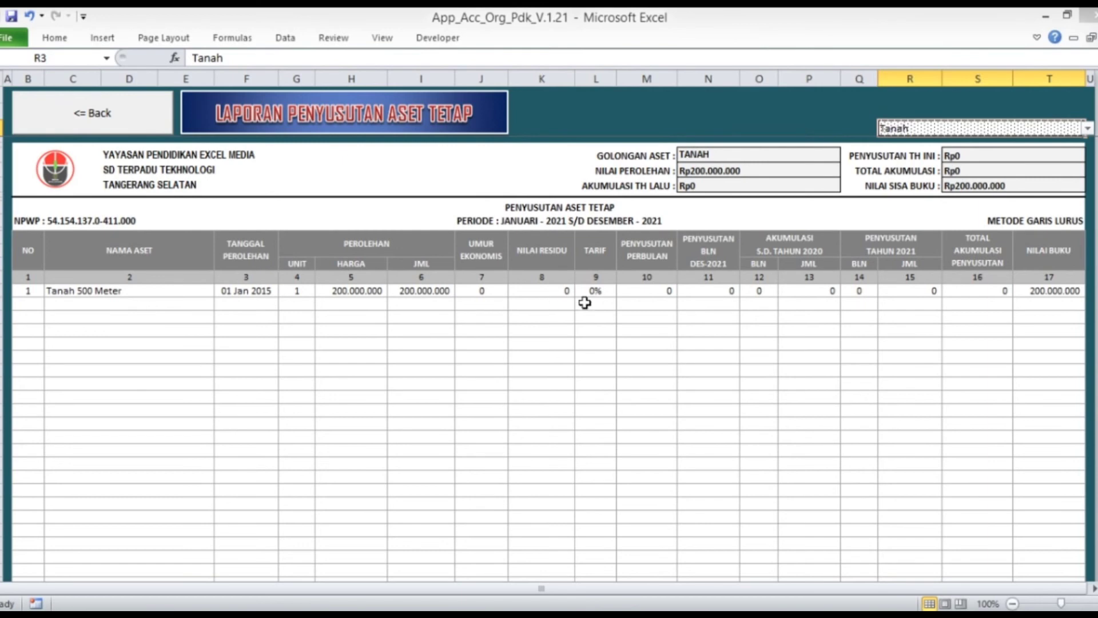
left_click(1089, 134)
left_click(977, 167)
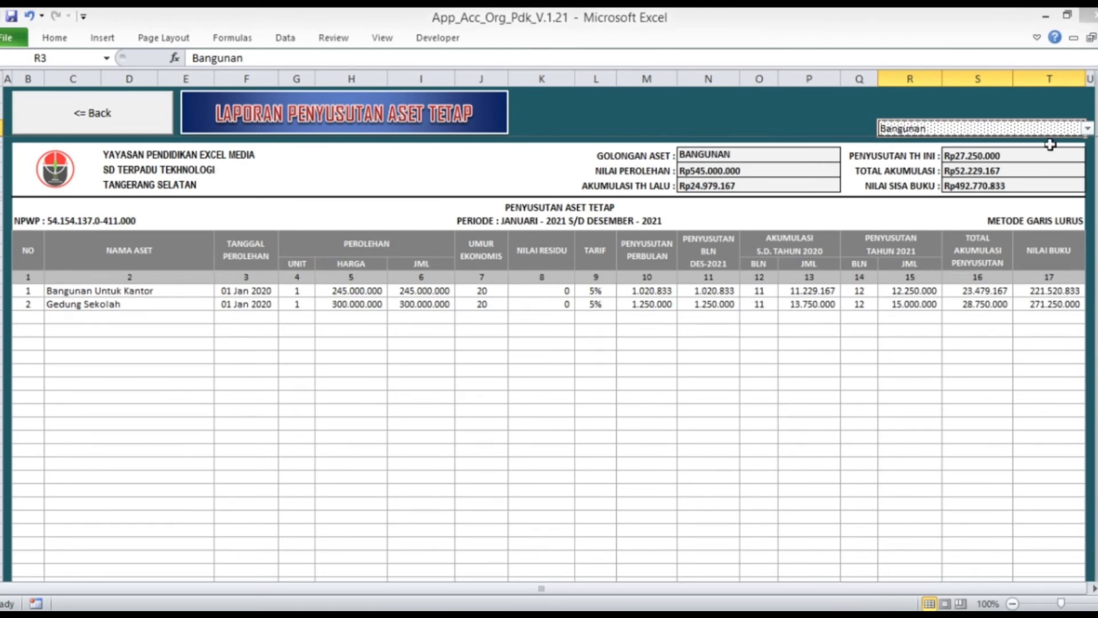
left_click(1087, 128)
left_click(1000, 174)
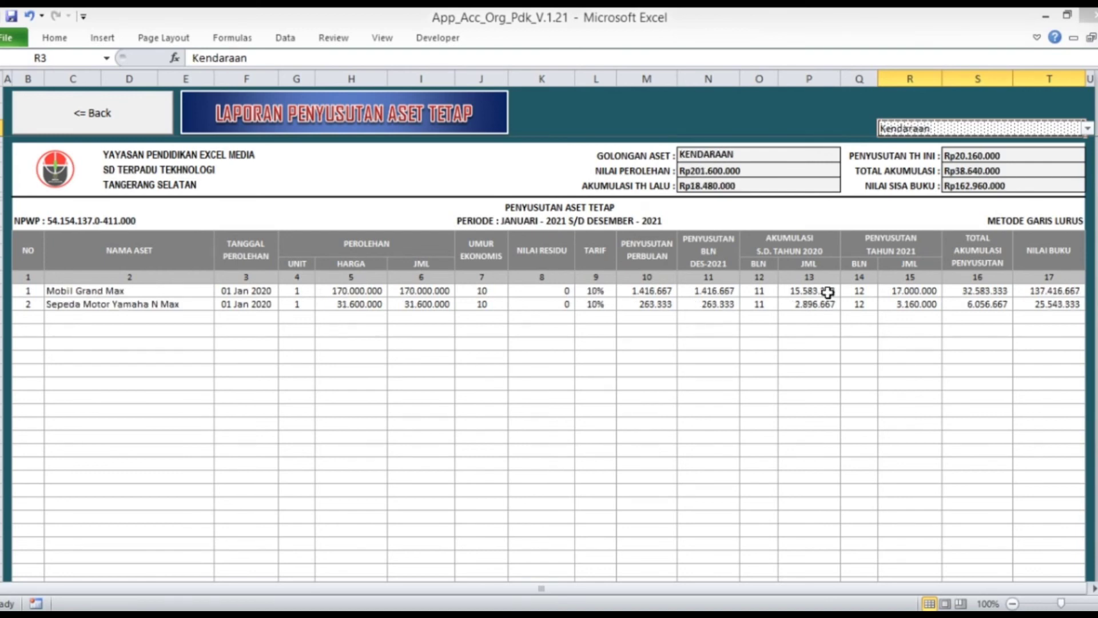
Filter to Peralatan Kantor, Peralatan Sekolah and Peralatan Penunjang, reset to ALL, and go back
left_click(1087, 130)
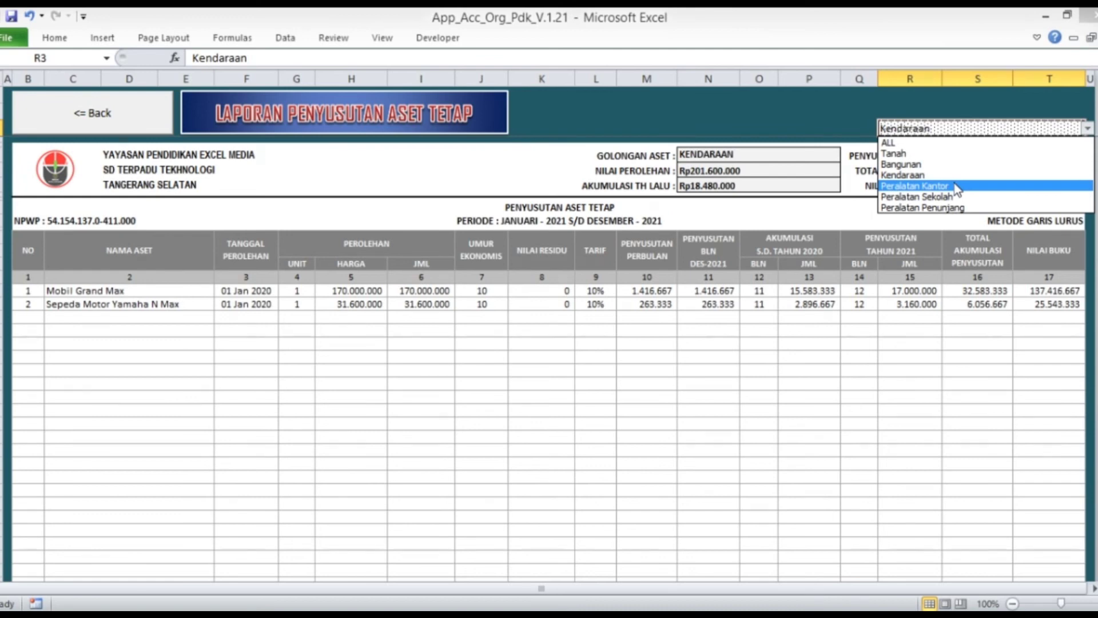
left_click(954, 186)
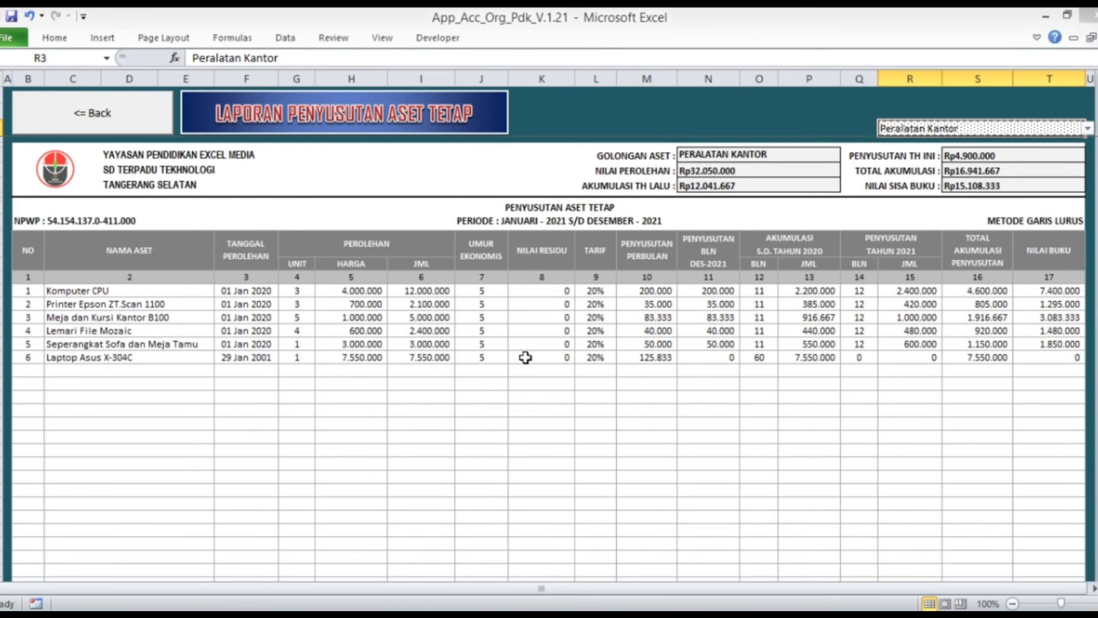
scroll(899, 357, "down", 1)
scroll(898, 357, "down", 1)
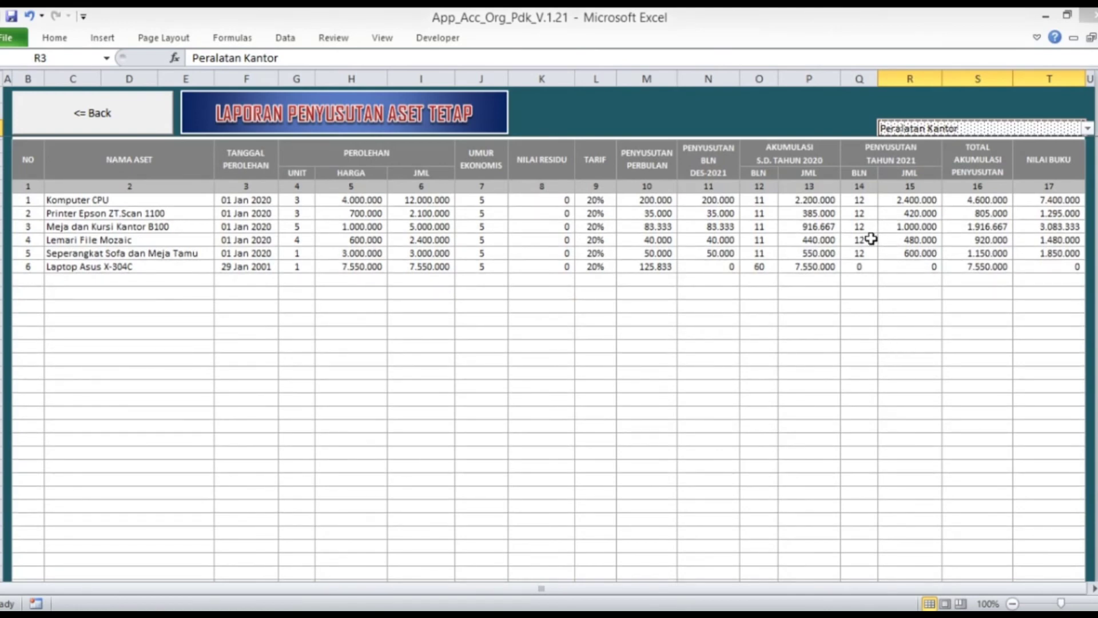
left_click(1088, 130)
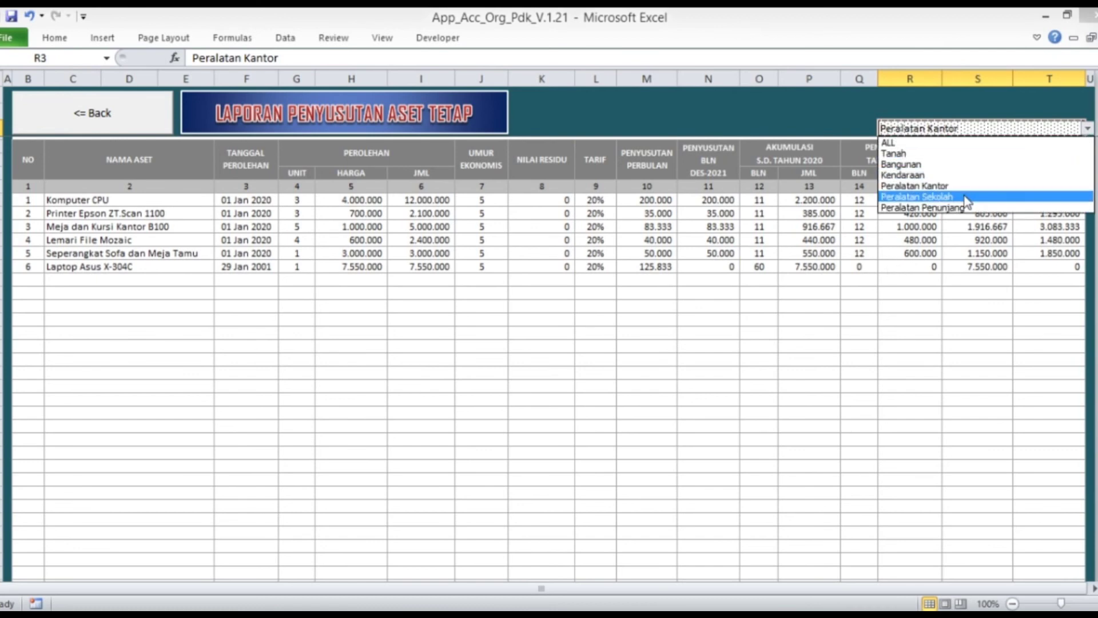
left_click(937, 197)
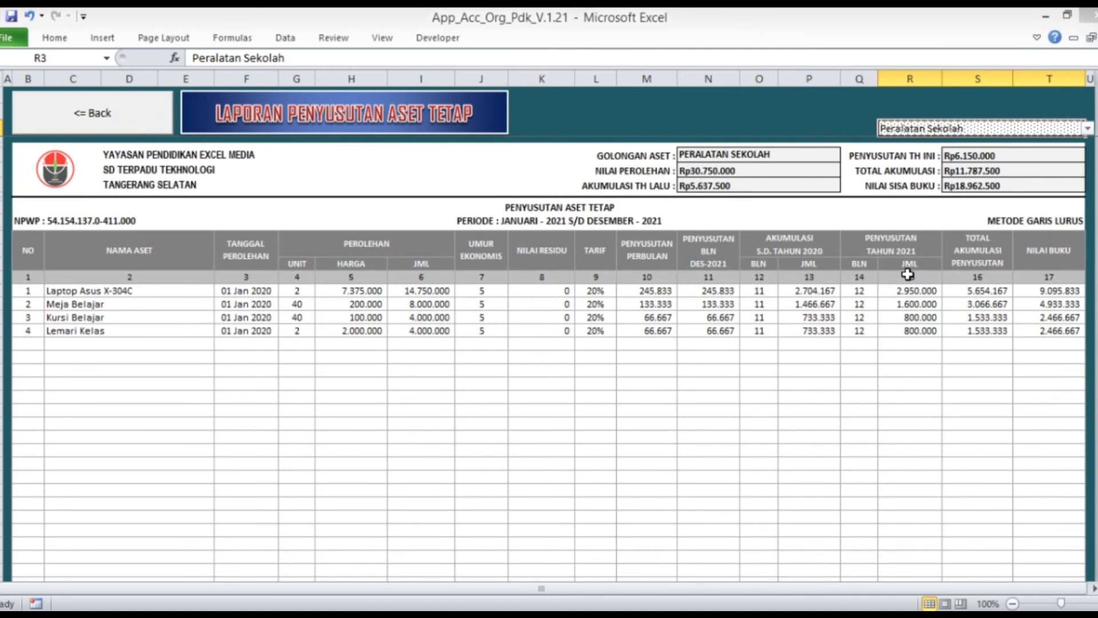
left_click(1087, 128)
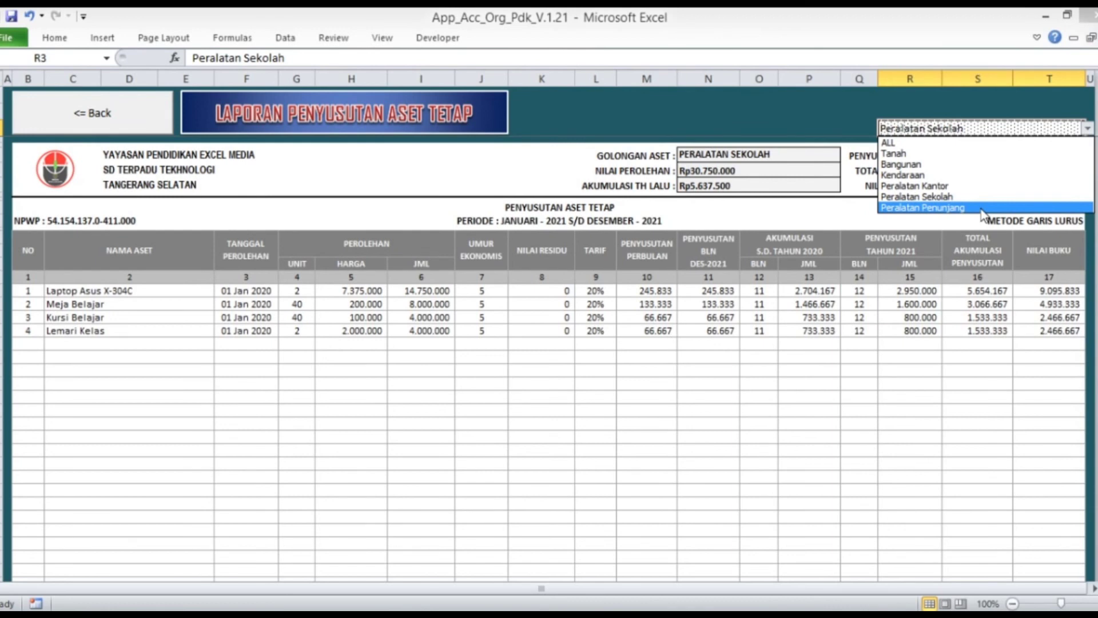
left_click(980, 208)
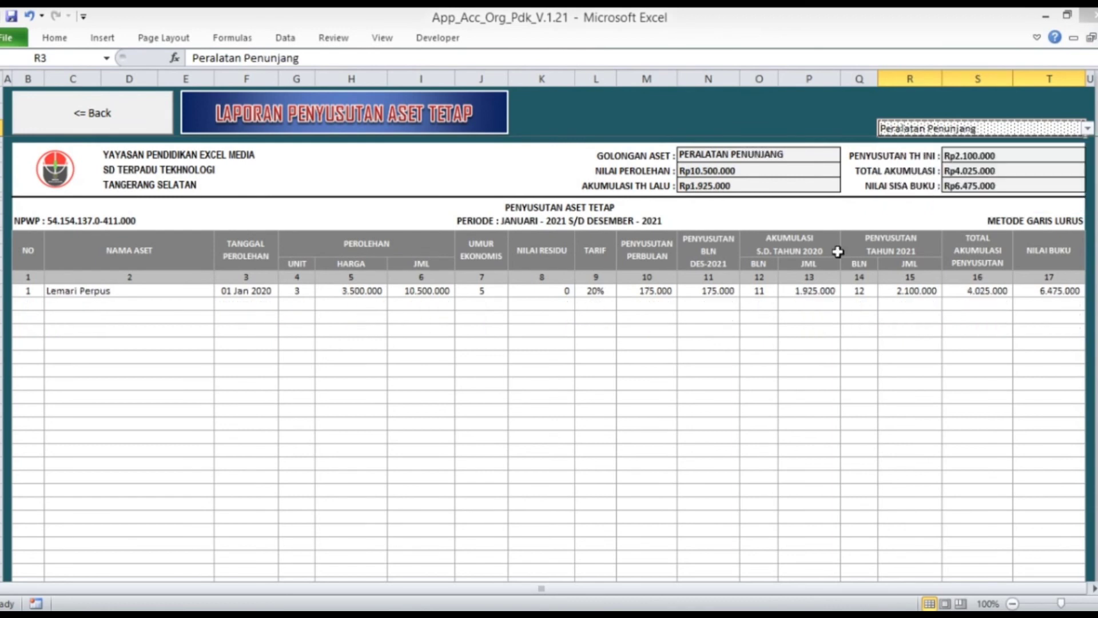
left_click(1086, 129)
left_click(1047, 158)
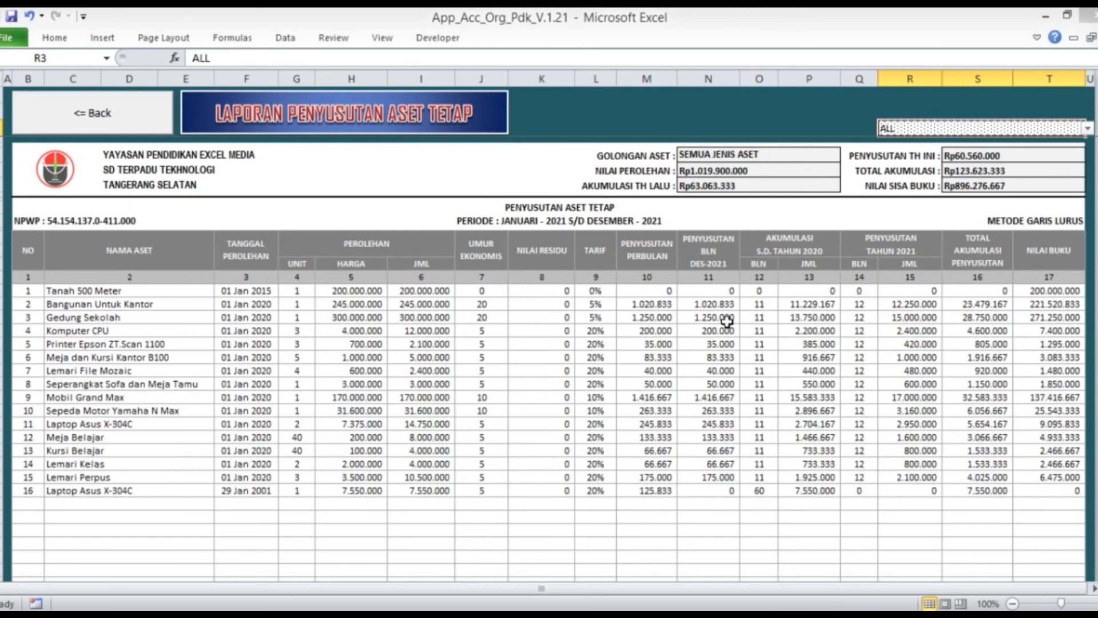
left_click(169, 126)
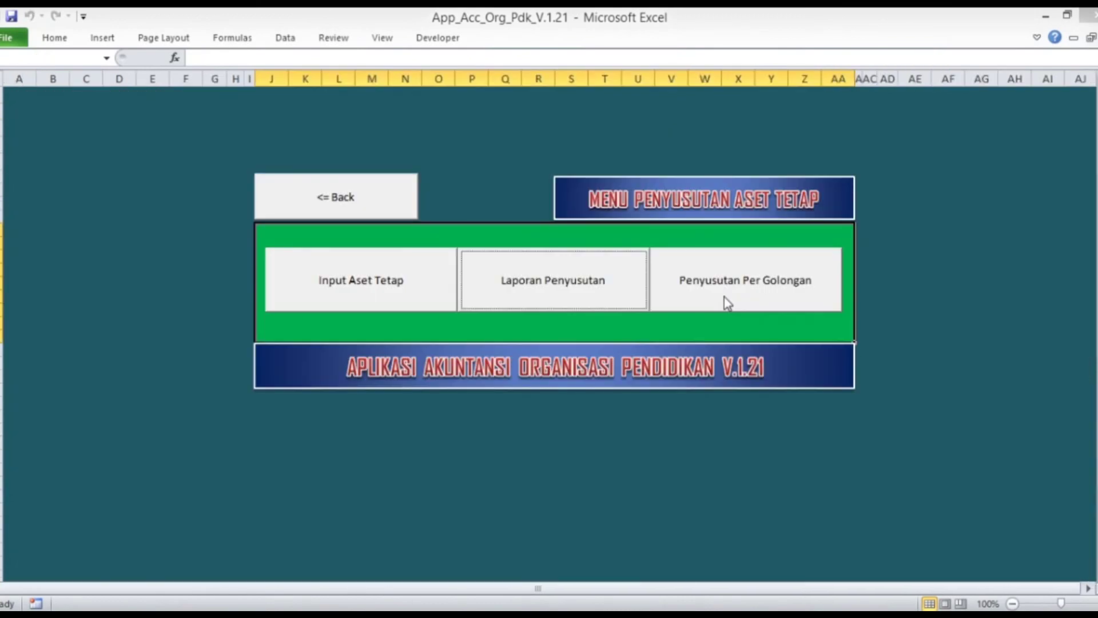
left_click(724, 300)
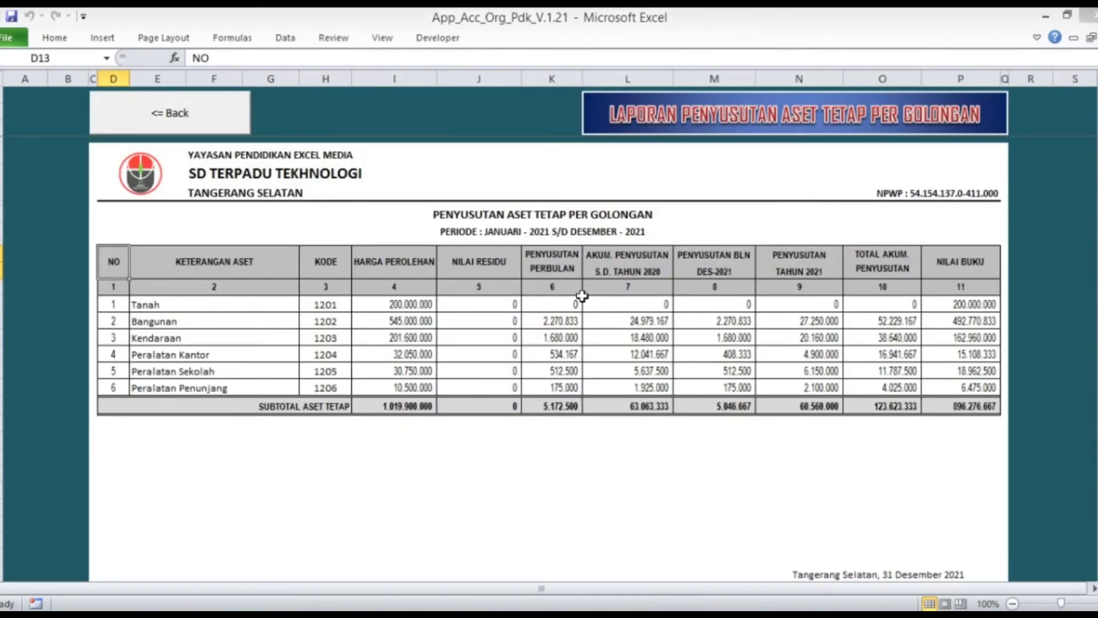
scroll(642, 301, "down", 3)
scroll(643, 303, "up", 3)
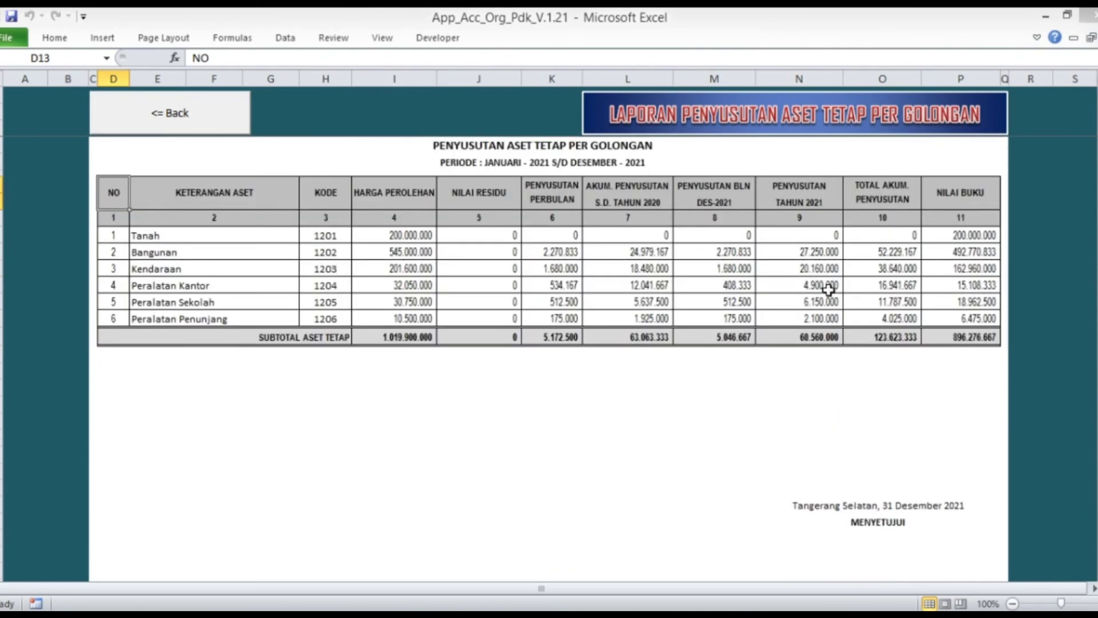
scroll(755, 292, "up", 1)
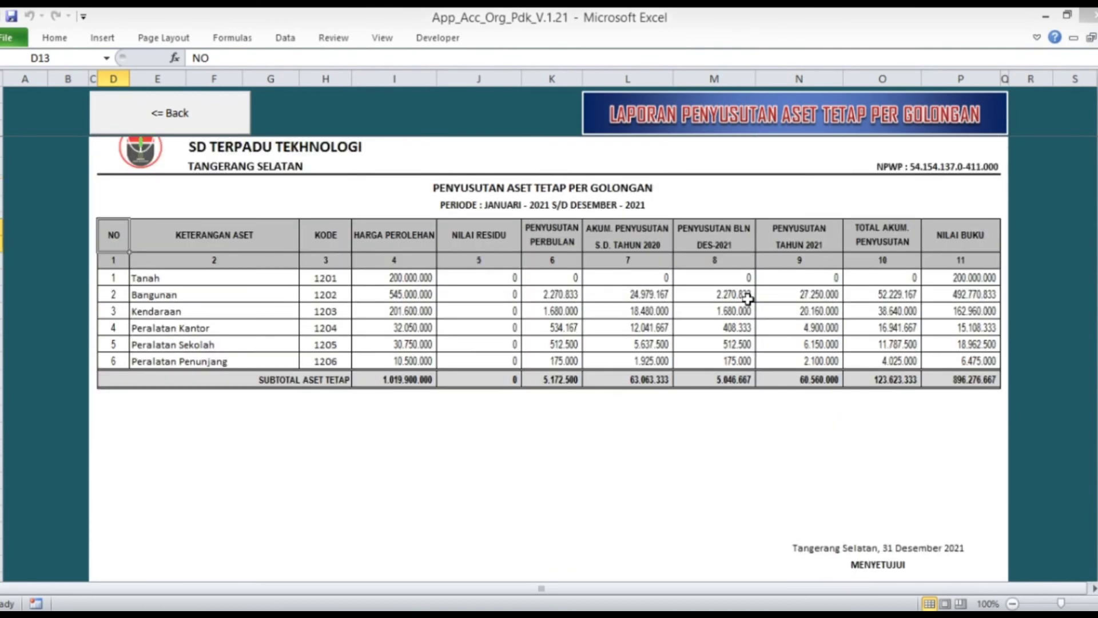
scroll(816, 280, "up", 1)
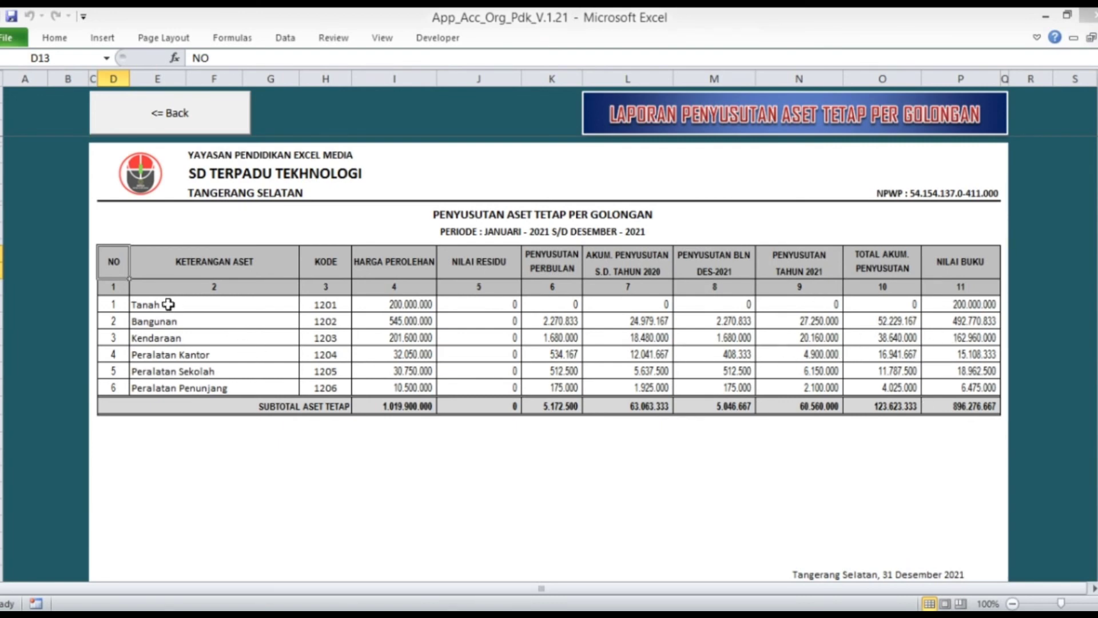
left_click(162, 117)
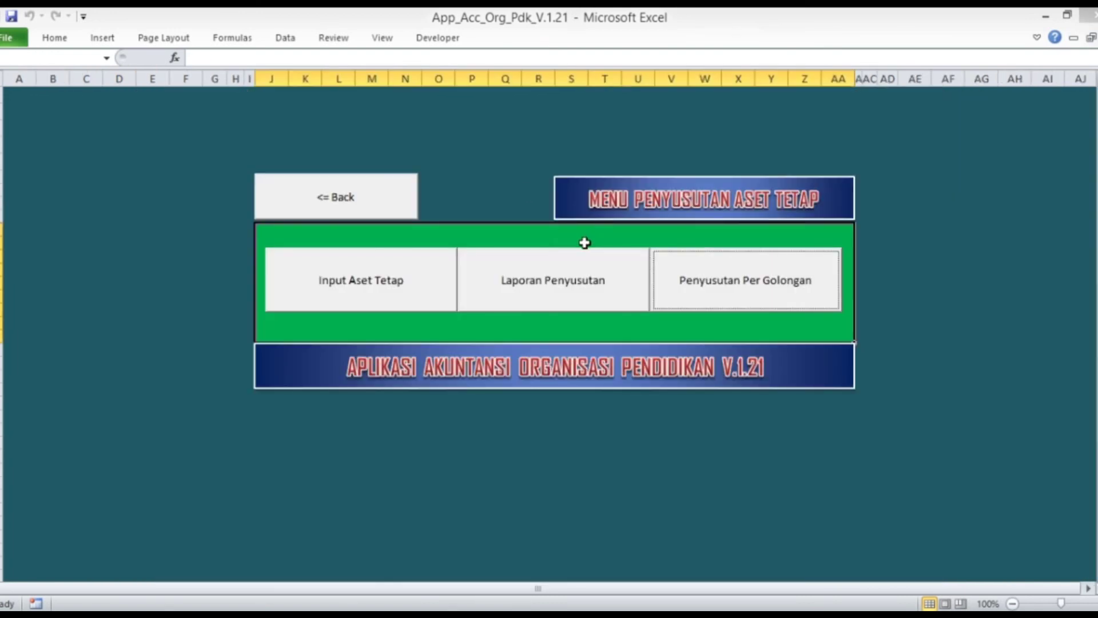
Return to the main organisation data sheet and scroll over its 2021 reporting period
left_click(342, 207)
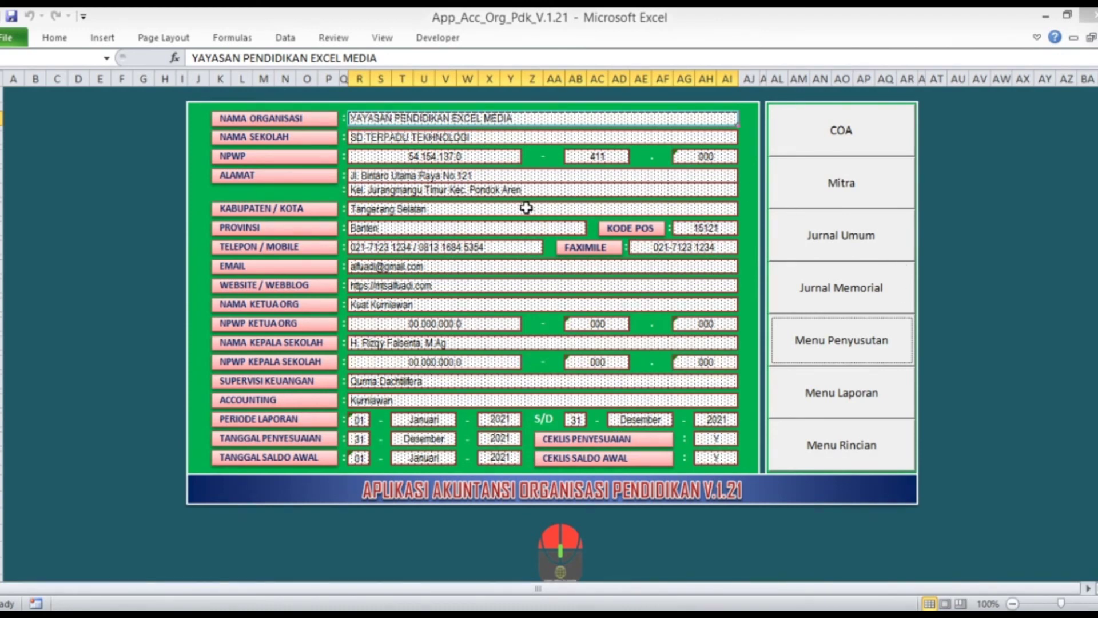
scroll(434, 289, "down", 3)
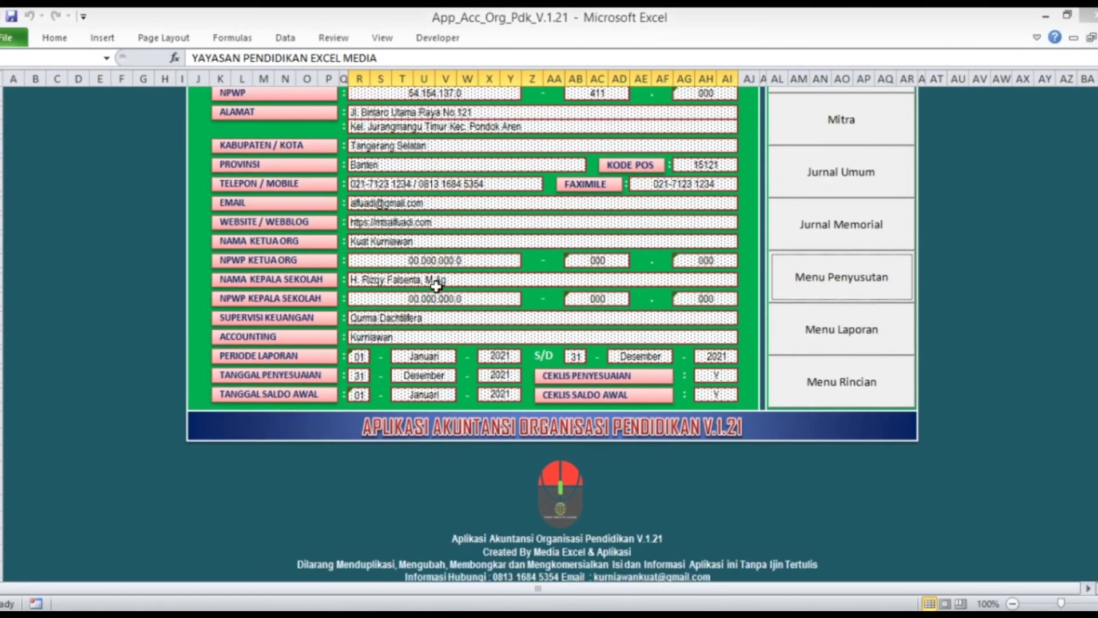
scroll(436, 287, "down", 1)
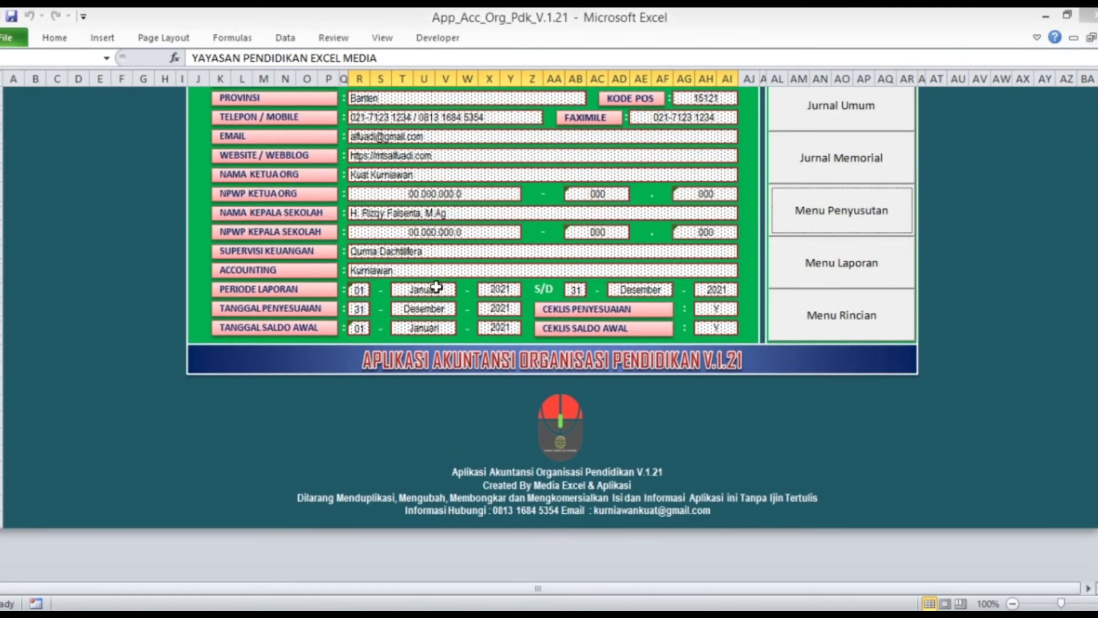
scroll(437, 286, "up", 4)
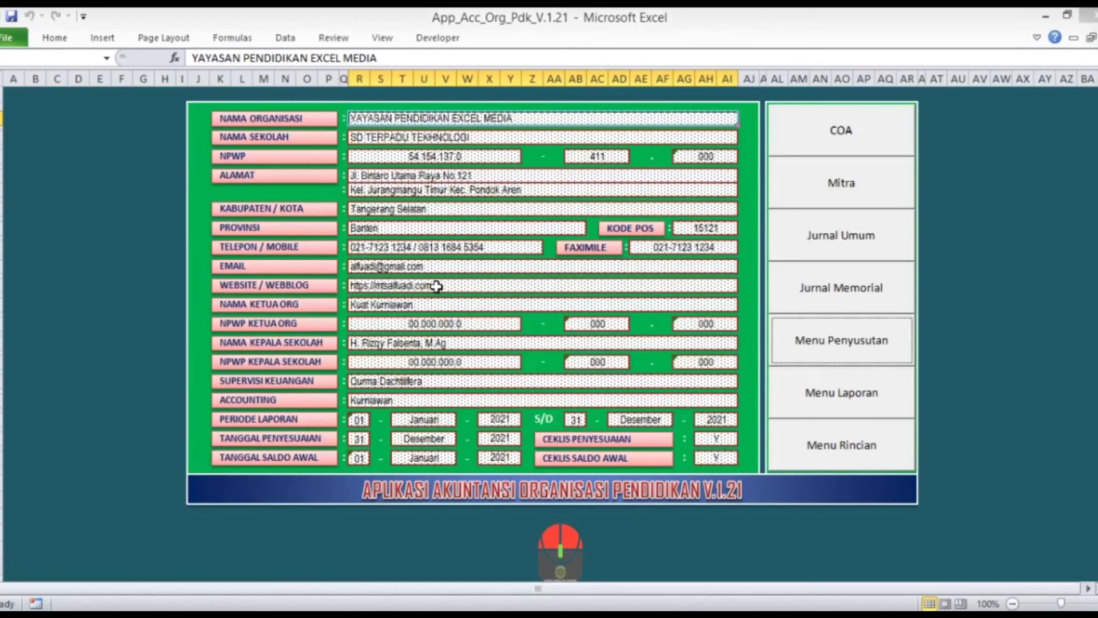